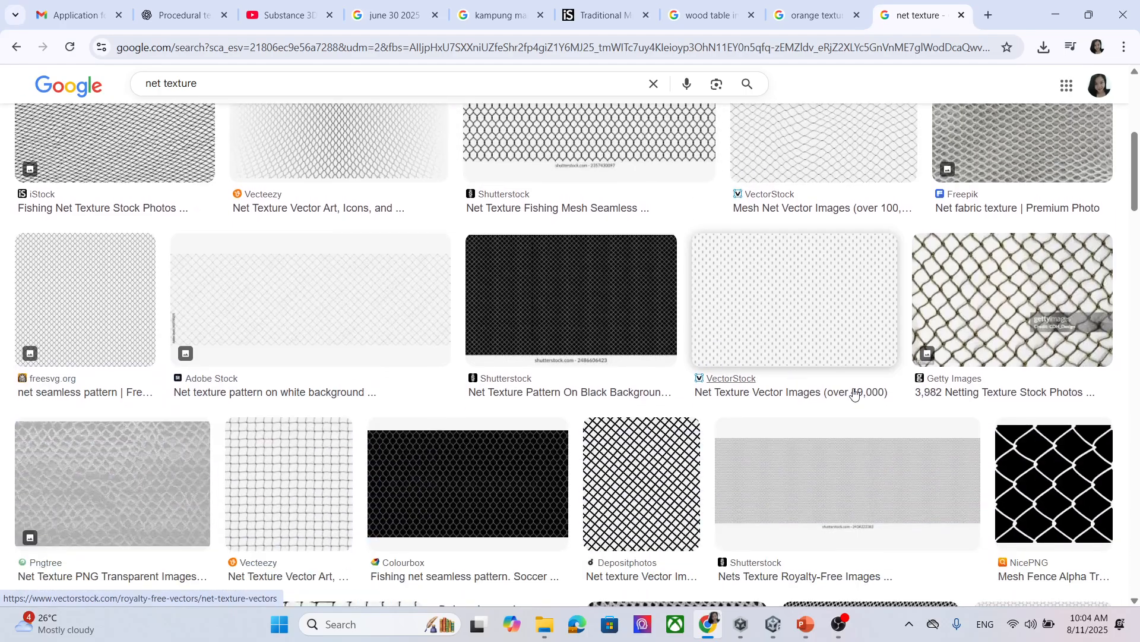
# Scroll the net texture results and open the Adobe Stock netting image's larger preview.
pyautogui.scroll(-5, 760, 375)
pyautogui.scroll(-1, 759, 350)
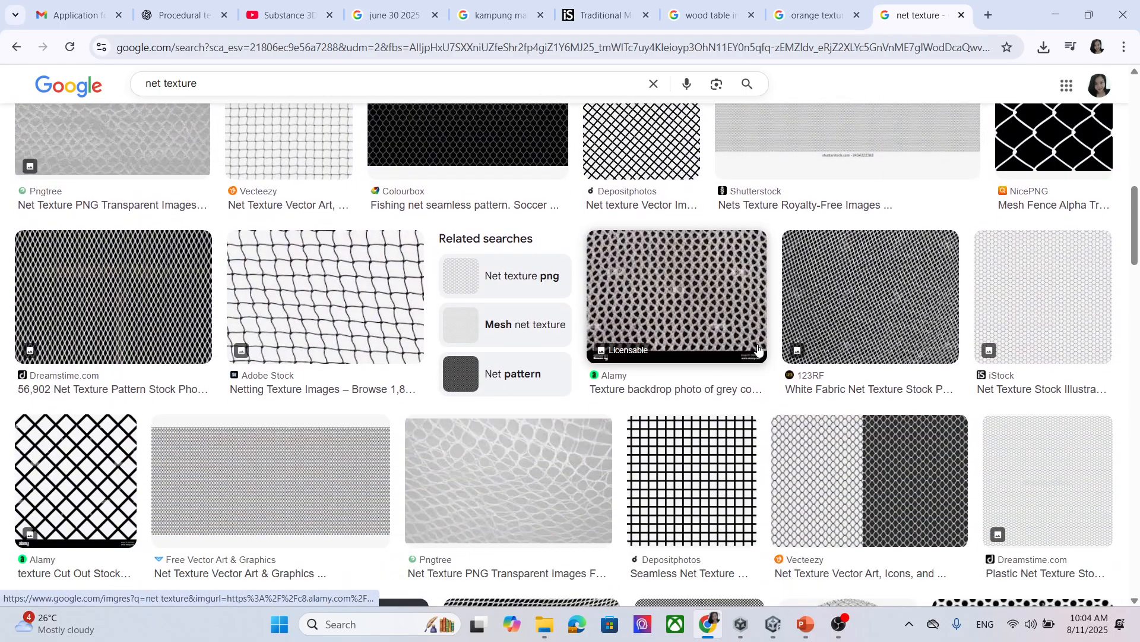
pyautogui.click(305, 300)
# Save the netting preview image as net.jpg.
pyautogui.rightClick(863, 241)
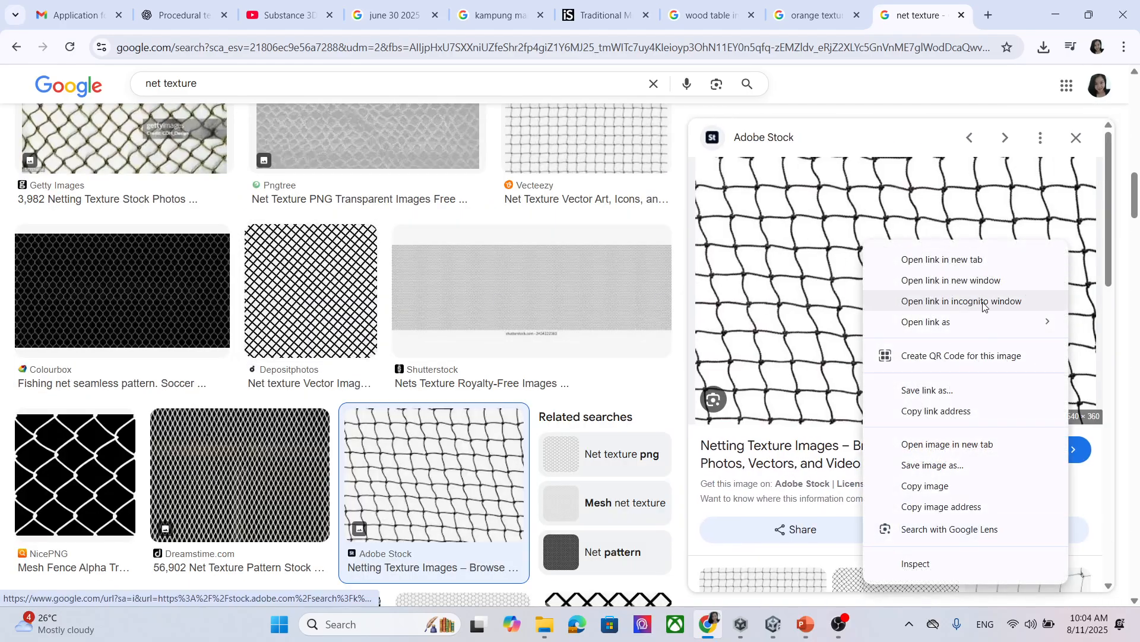
pyautogui.click(947, 467)
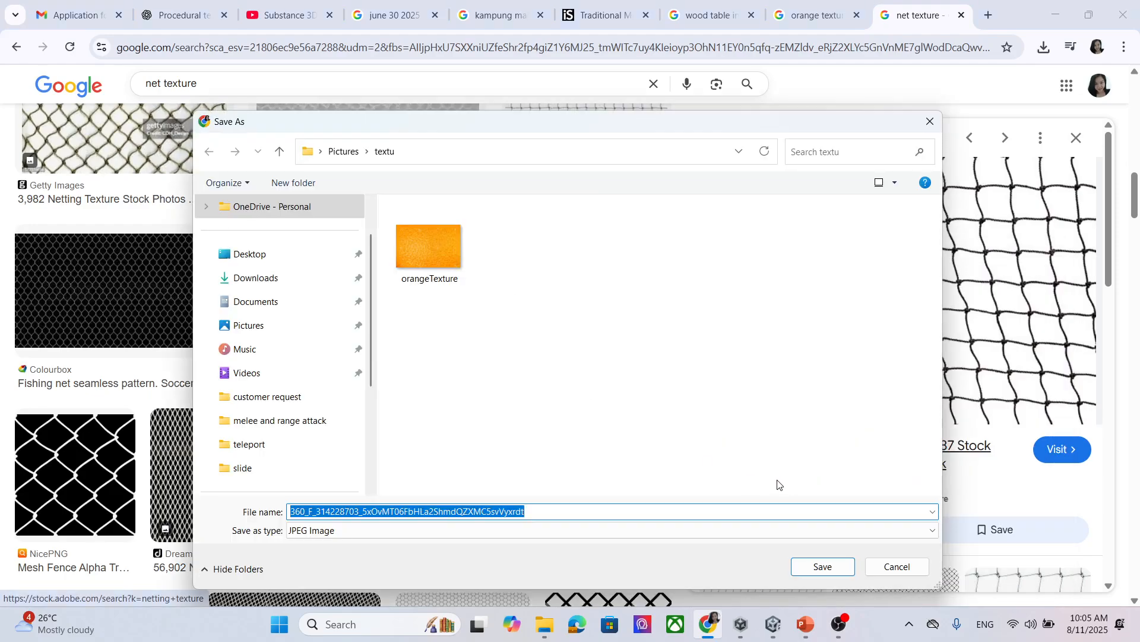
pyautogui.write('net')
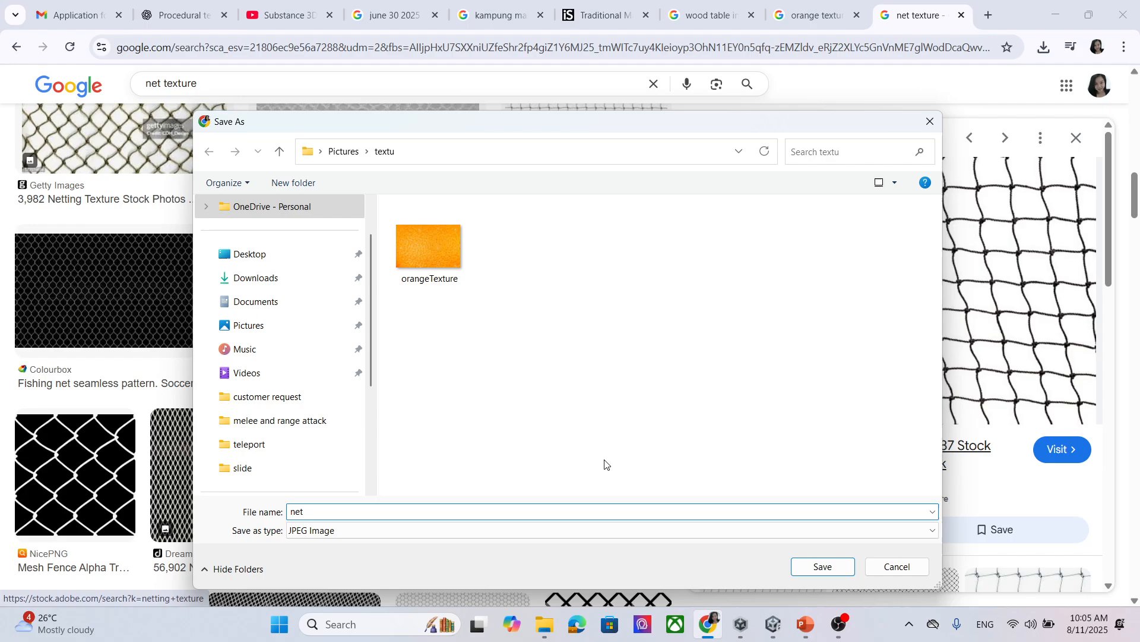
pyautogui.click(838, 567)
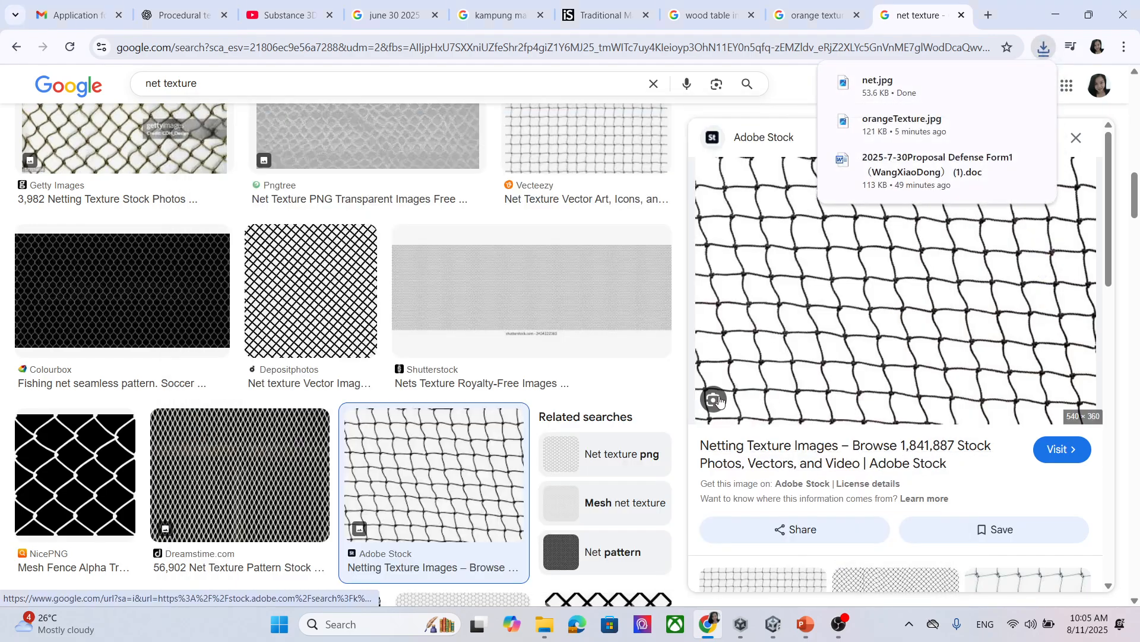
# Launch Adobe Photoshop 2021 from Windows search.
pyautogui.click(391, 619)
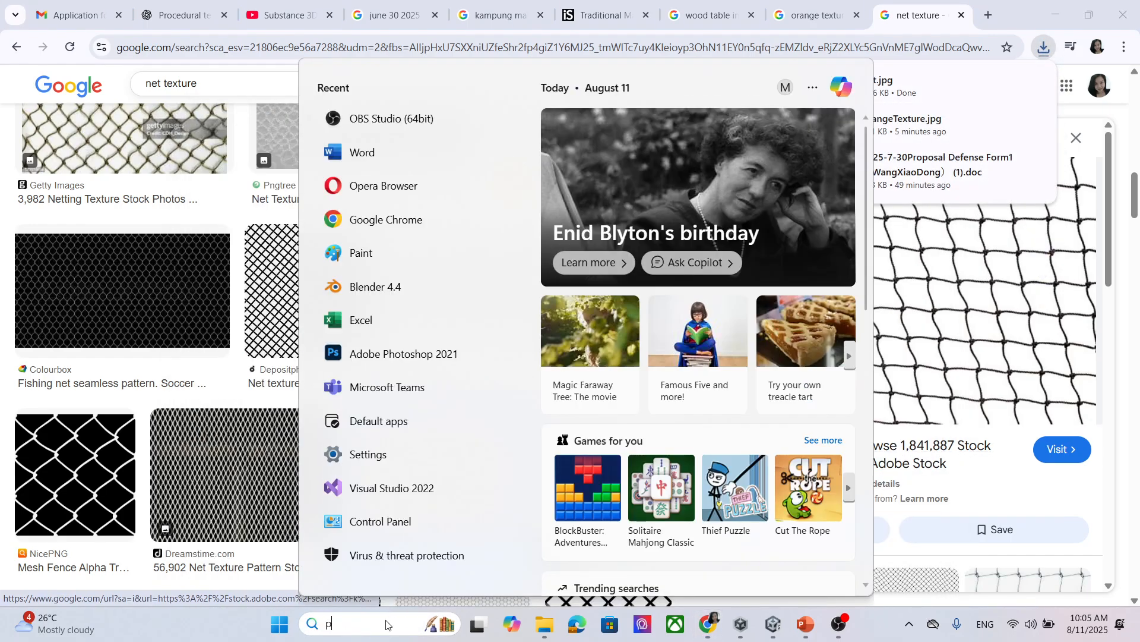
pyautogui.write('phot')
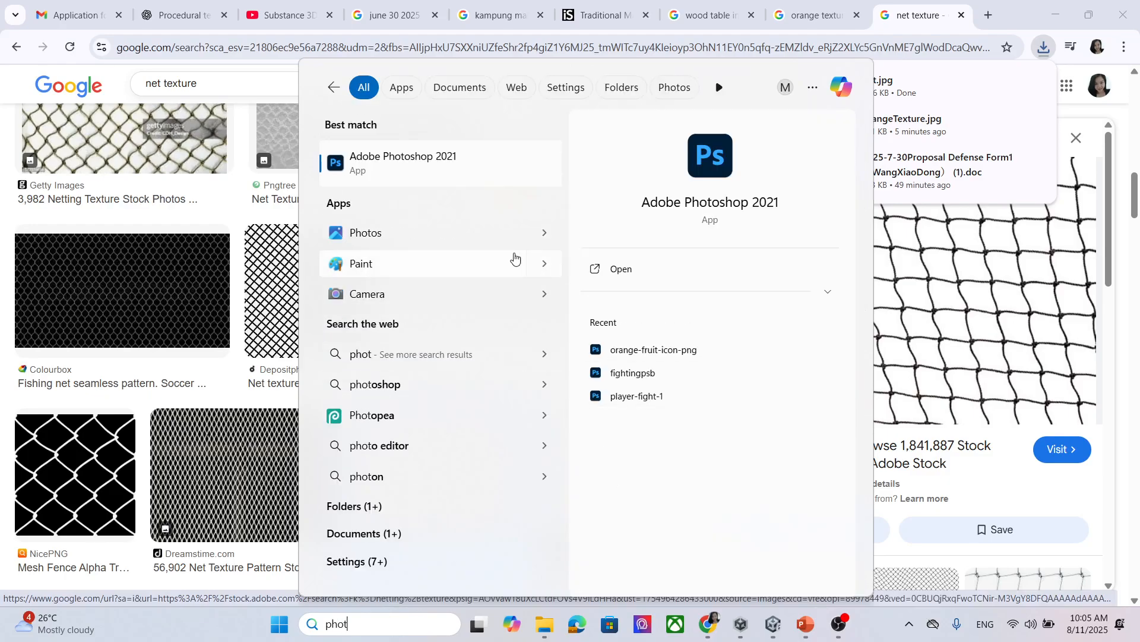
pyautogui.click(416, 160)
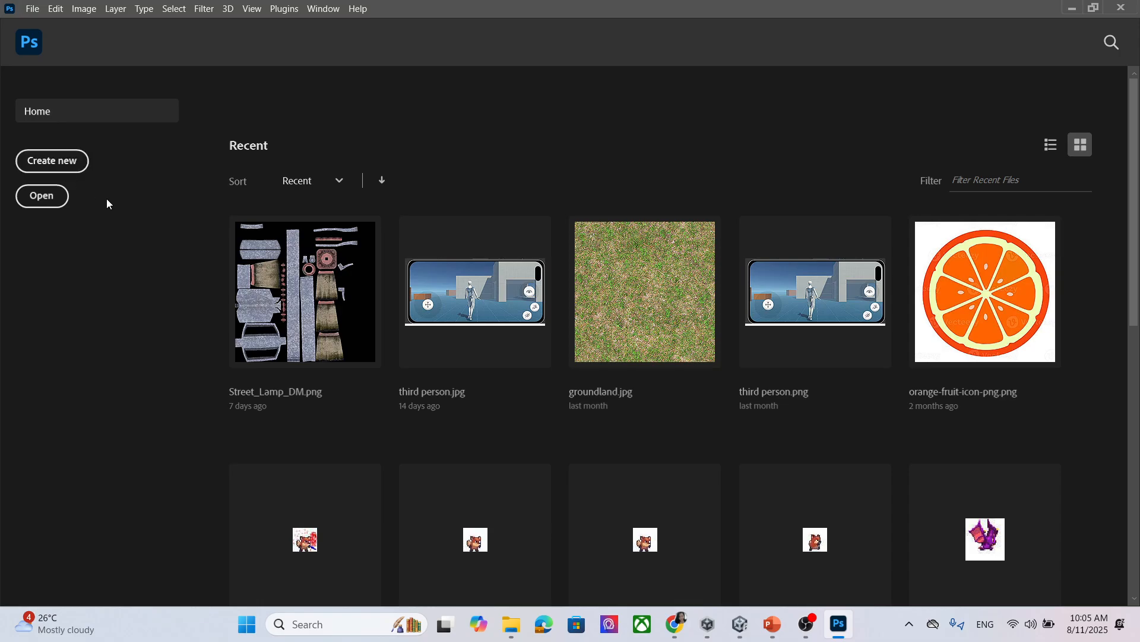
# Open net.jpg from the textu folder in Photoshop and convert its Background into Layer 0.
pyautogui.click(515, 625)
pyautogui.moveTo(777, 259); pyautogui.dragTo(243, 102)
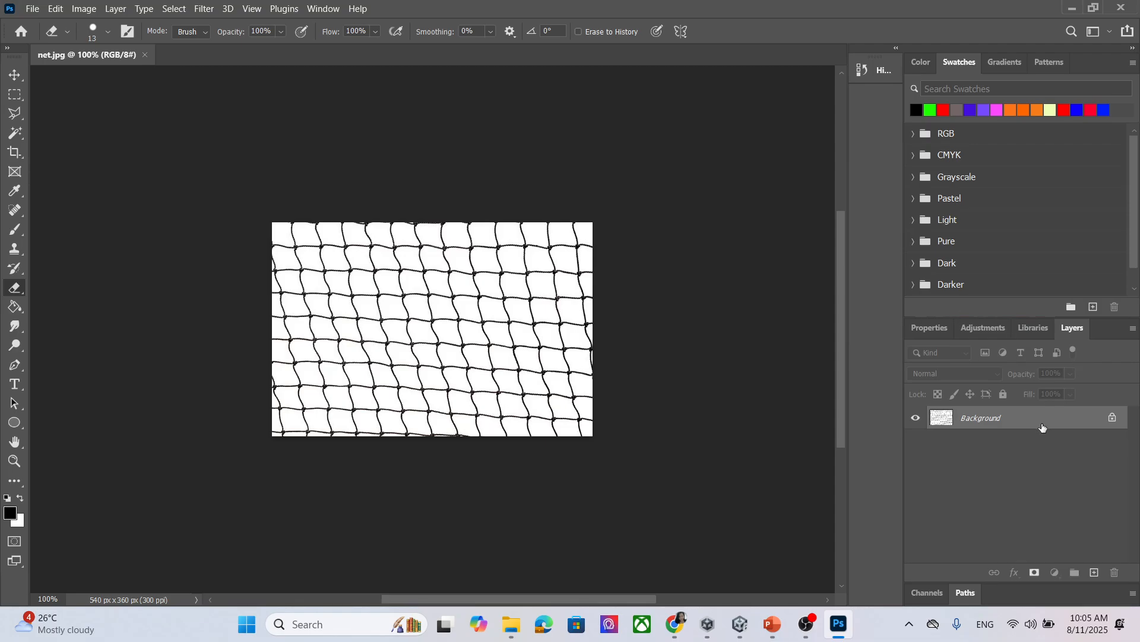
pyautogui.doubleClick(1042, 427)
pyautogui.click(706, 181)
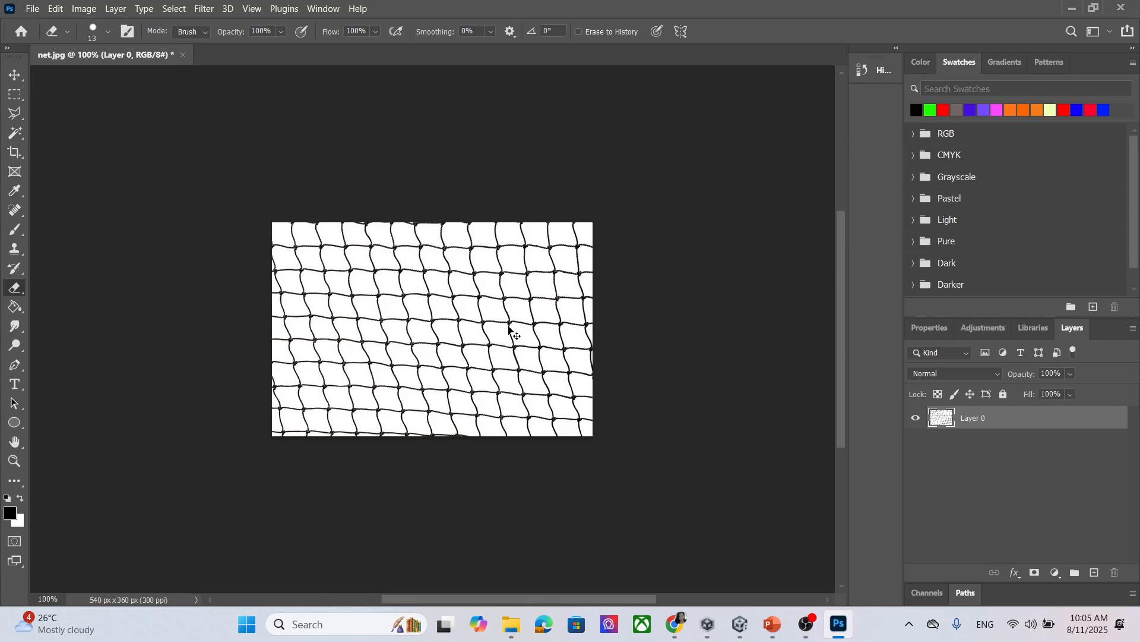
pyautogui.hotkey('ctrl', 't')
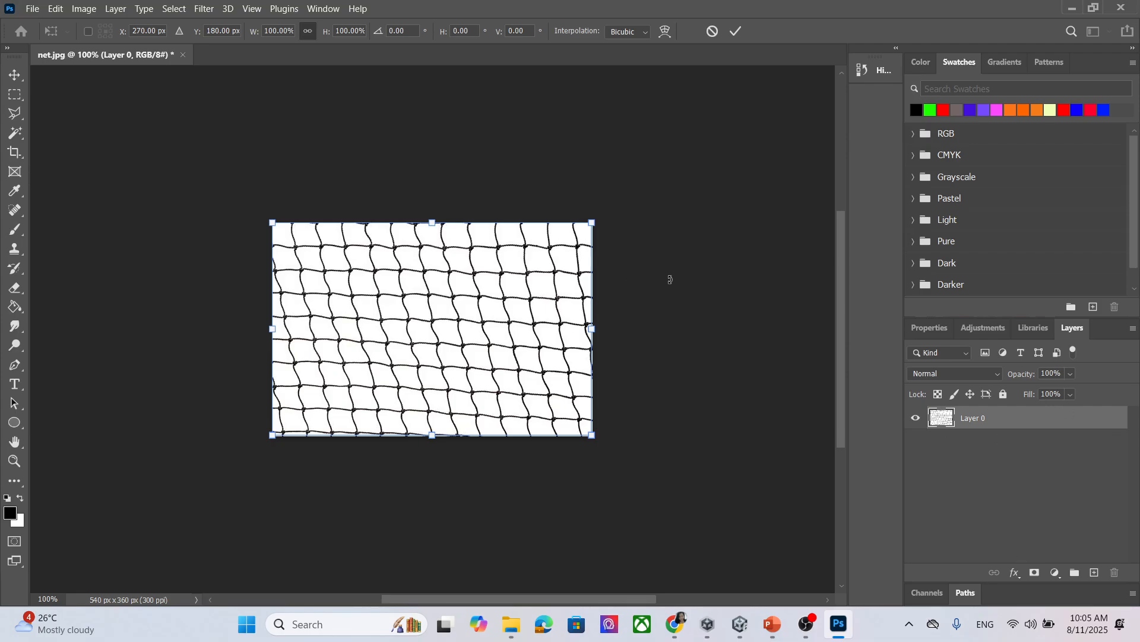
pyautogui.press('Return')
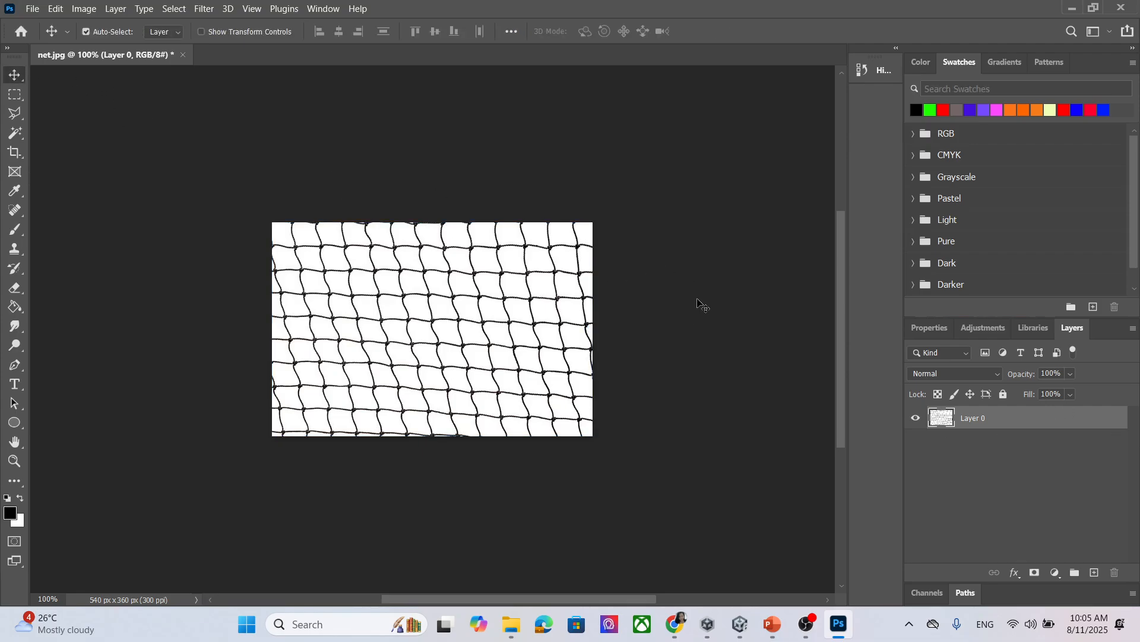
# Apply Levels with black point 37 and white point 168 to boost the net's contrast.
pyautogui.hotkey('ctrl', 'l')
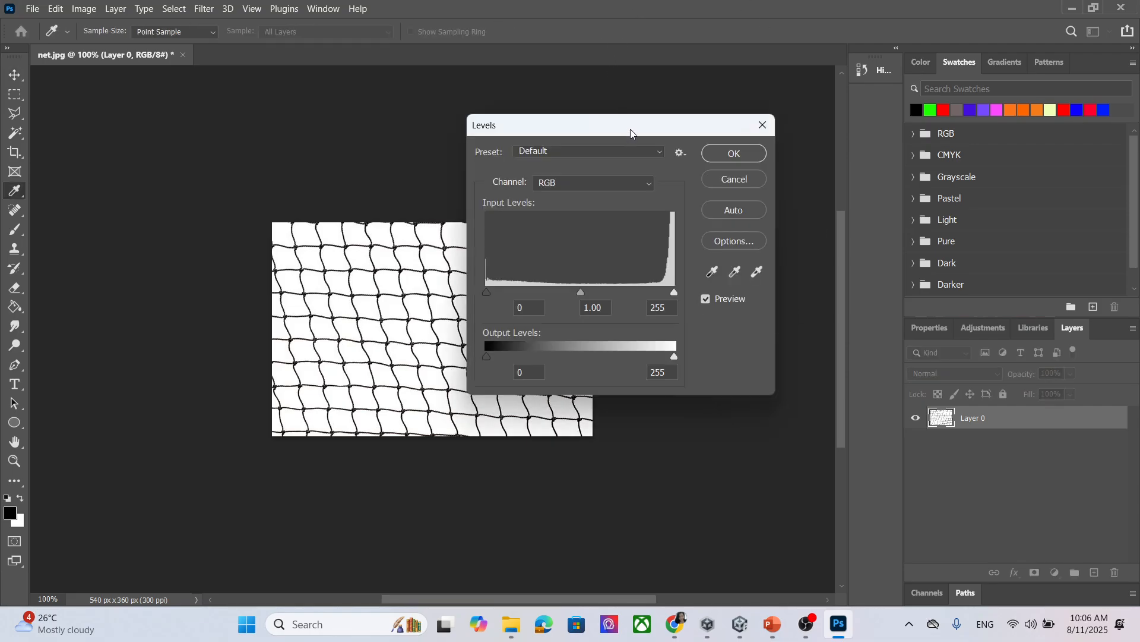
pyautogui.moveTo(630, 132); pyautogui.dragTo(701, 148)
pyautogui.moveTo(746, 309); pyautogui.dragTo(682, 315)
pyautogui.moveTo(559, 308); pyautogui.dragTo(587, 313)
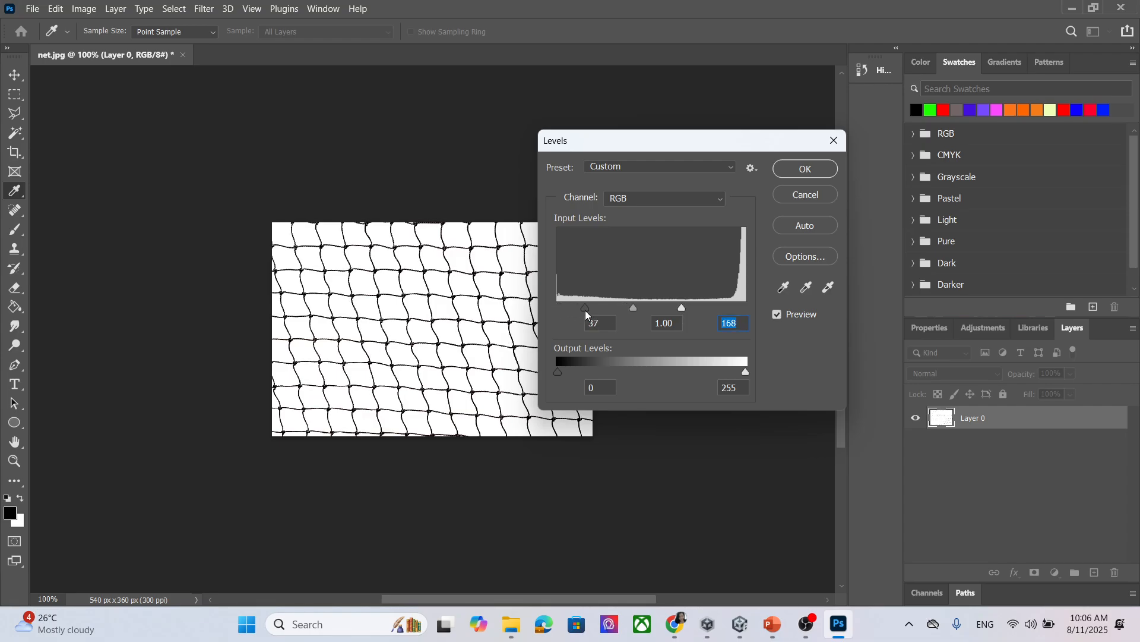
pyautogui.click(823, 169)
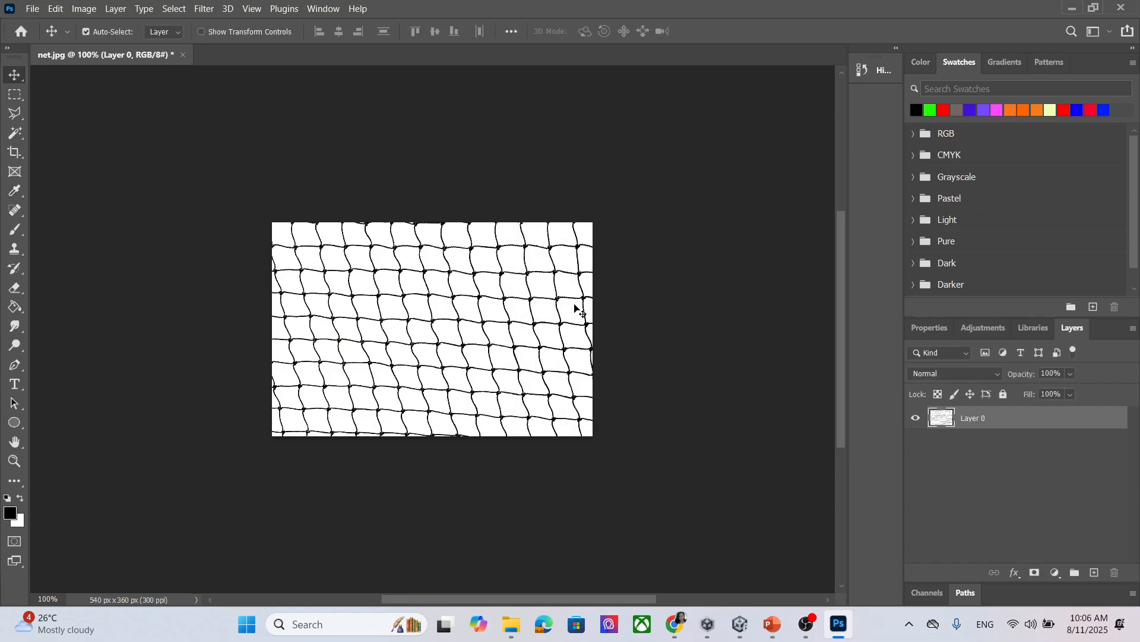
# Select the white background with Color Range, delete it, and deselect.
pyautogui.click(87, 9)
pyautogui.moveTo(113, 10)
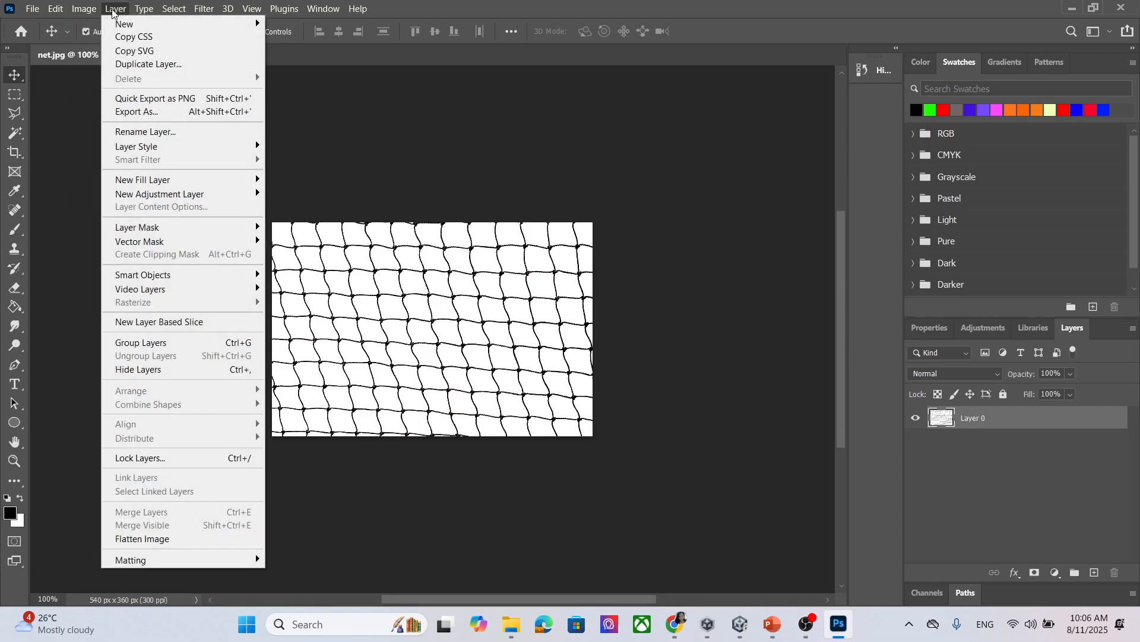
pyautogui.moveTo(175, 9)
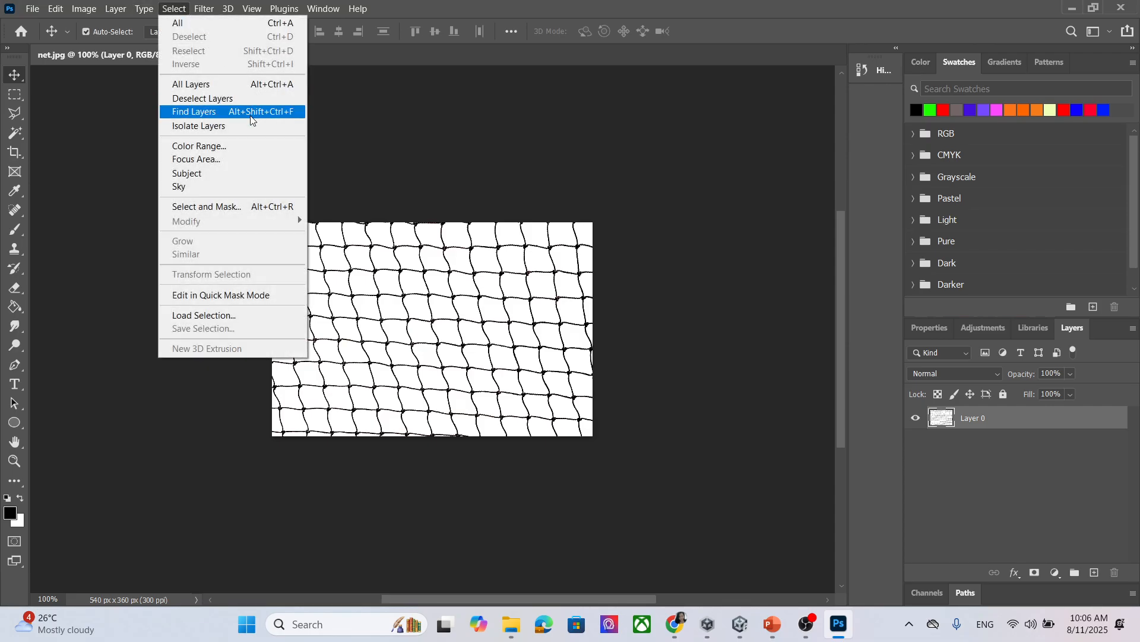
pyautogui.click(232, 147)
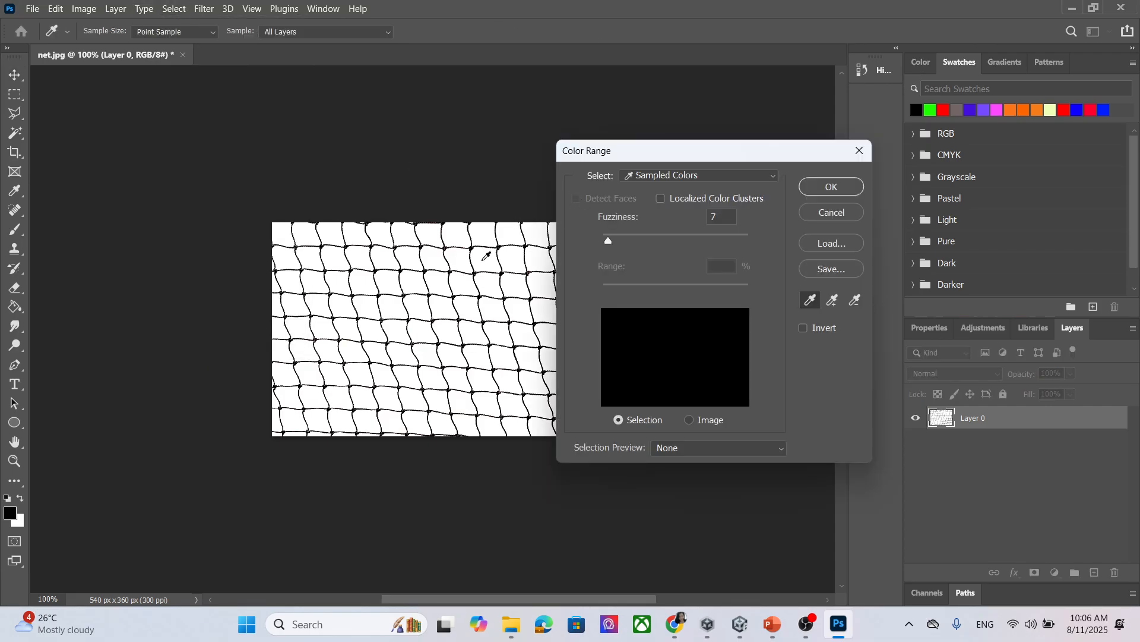
pyautogui.click(483, 259)
pyautogui.click(815, 191)
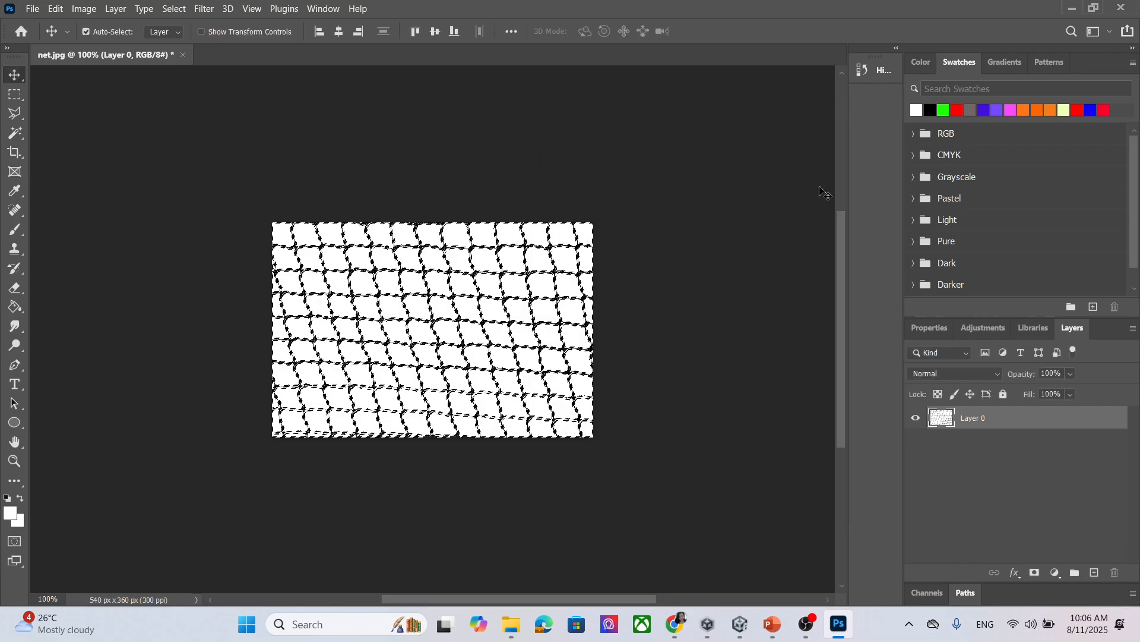
pyautogui.press('Delete')
pyautogui.hotkey('ctrl', 'd')
pyautogui.hotkey('ctrl', 'd')
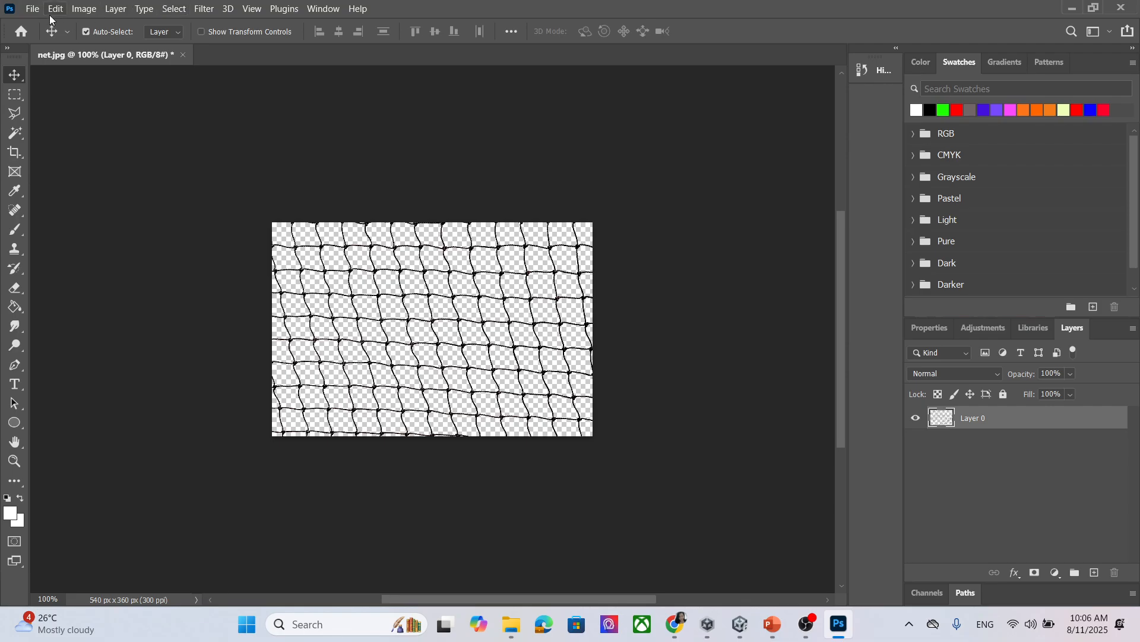
# Quick Export the net image as a PNG named netPNG.
pyautogui.click(33, 9)
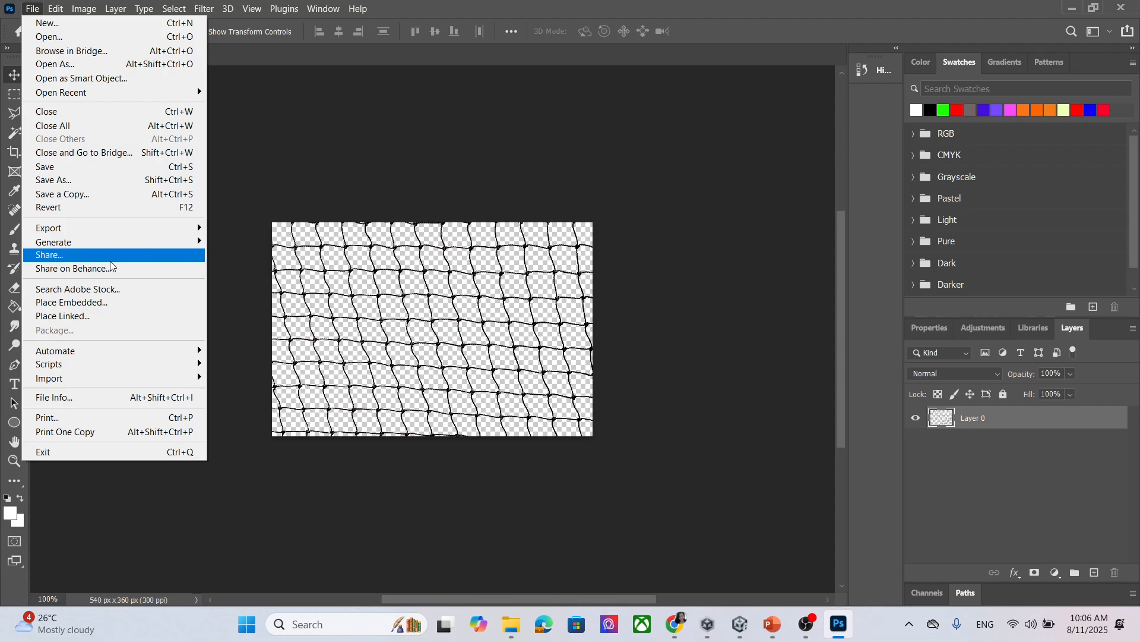
pyautogui.moveTo(105, 226)
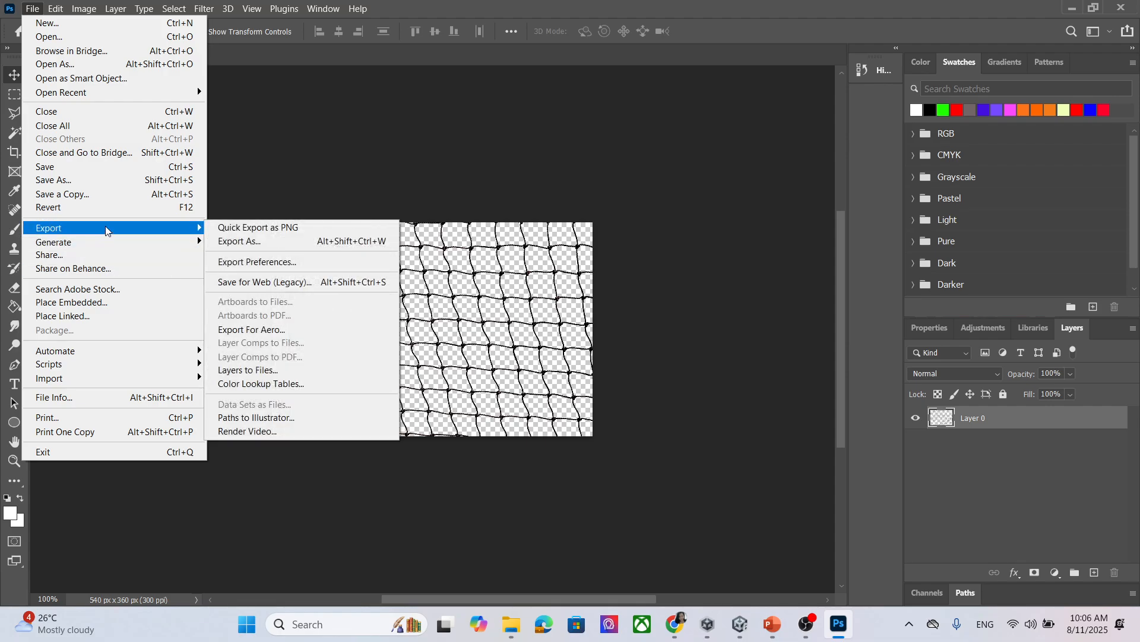
pyautogui.click(347, 227)
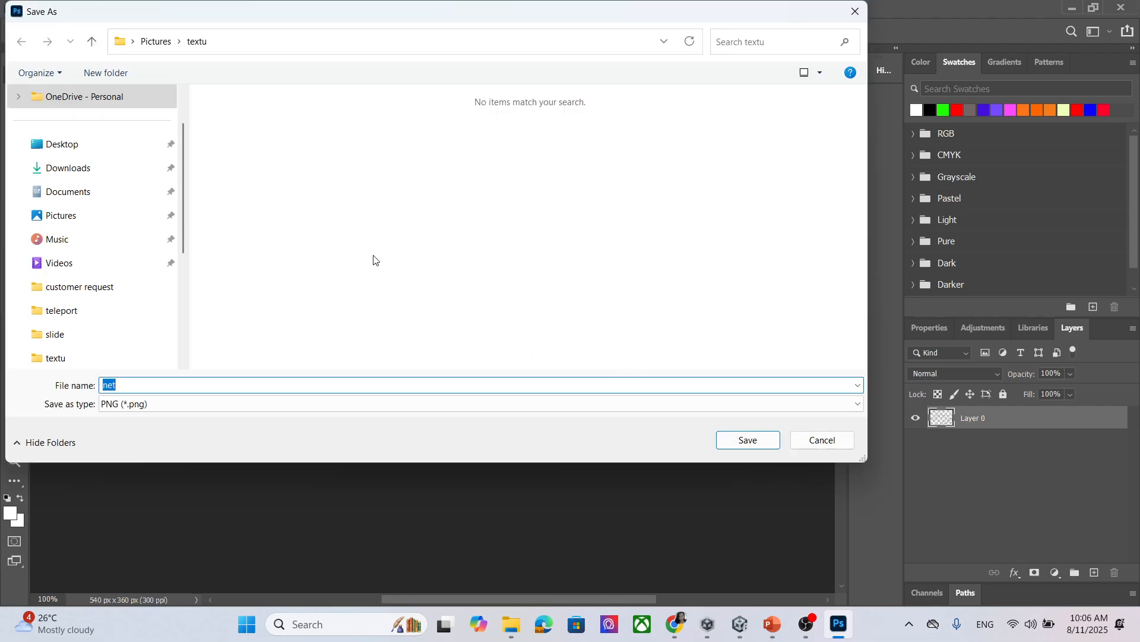
pyautogui.click(178, 383)
pyautogui.write('PNG')
pyautogui.click(771, 443)
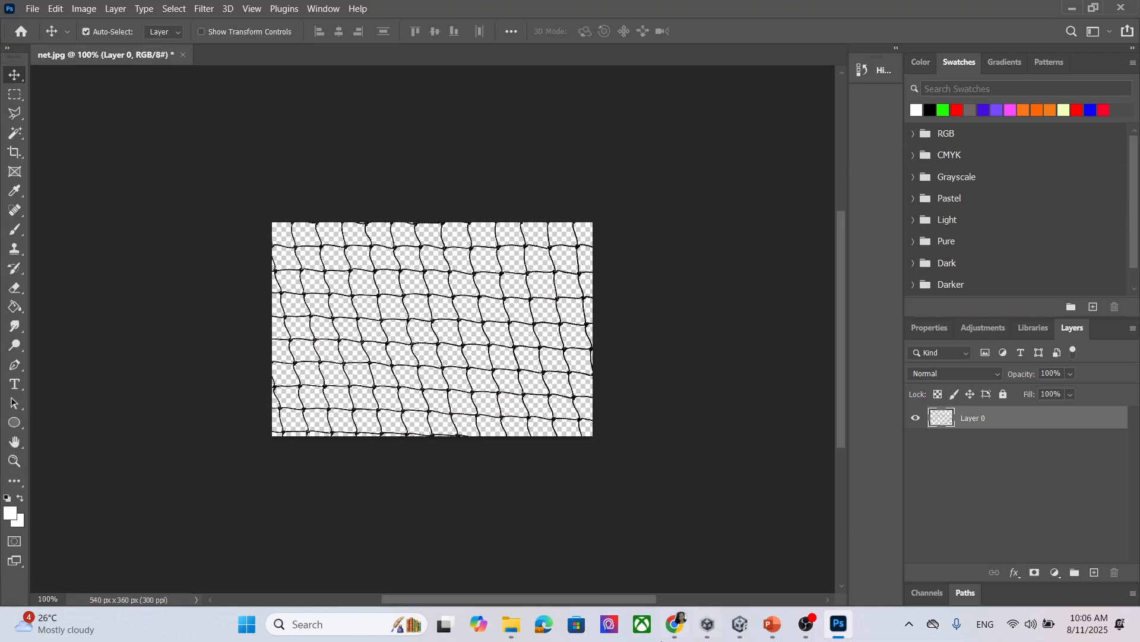
# Import netPNG from the textu folder into the Unity project's material folder.
pyautogui.click(512, 625)
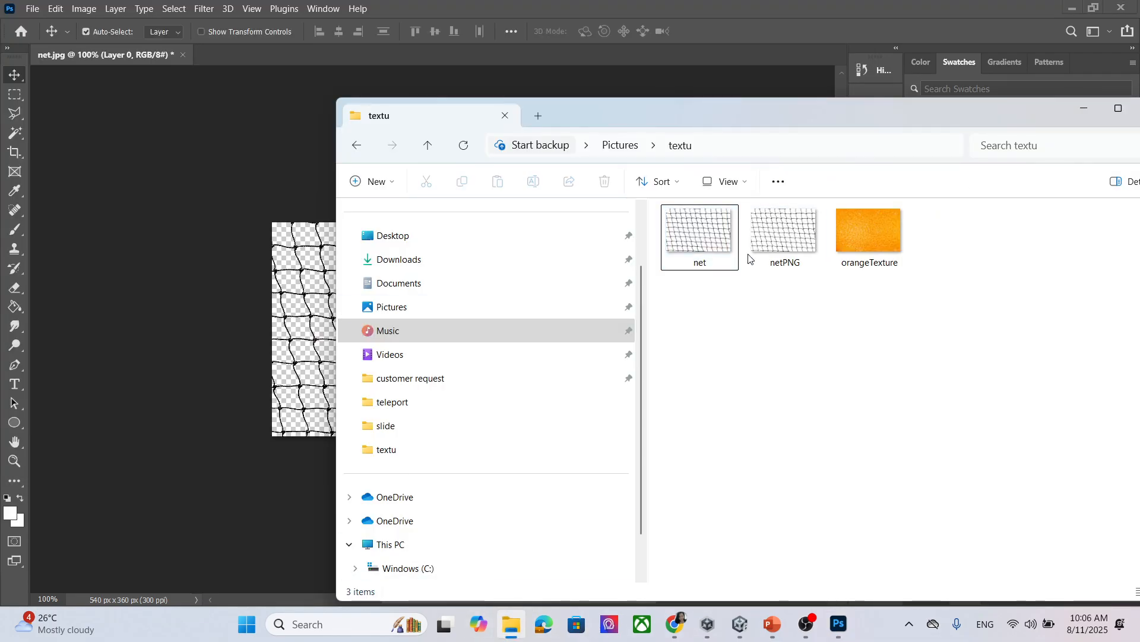
pyautogui.click(790, 232)
pyautogui.moveTo(790, 232); pyautogui.dragTo(382, 490)
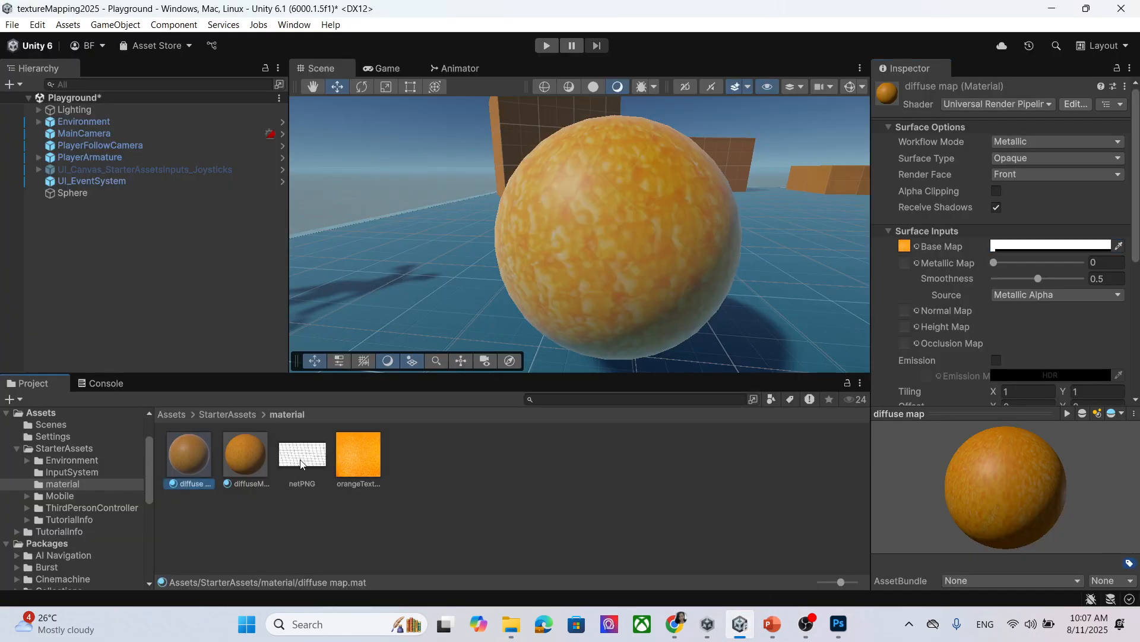
pyautogui.click(324, 462)
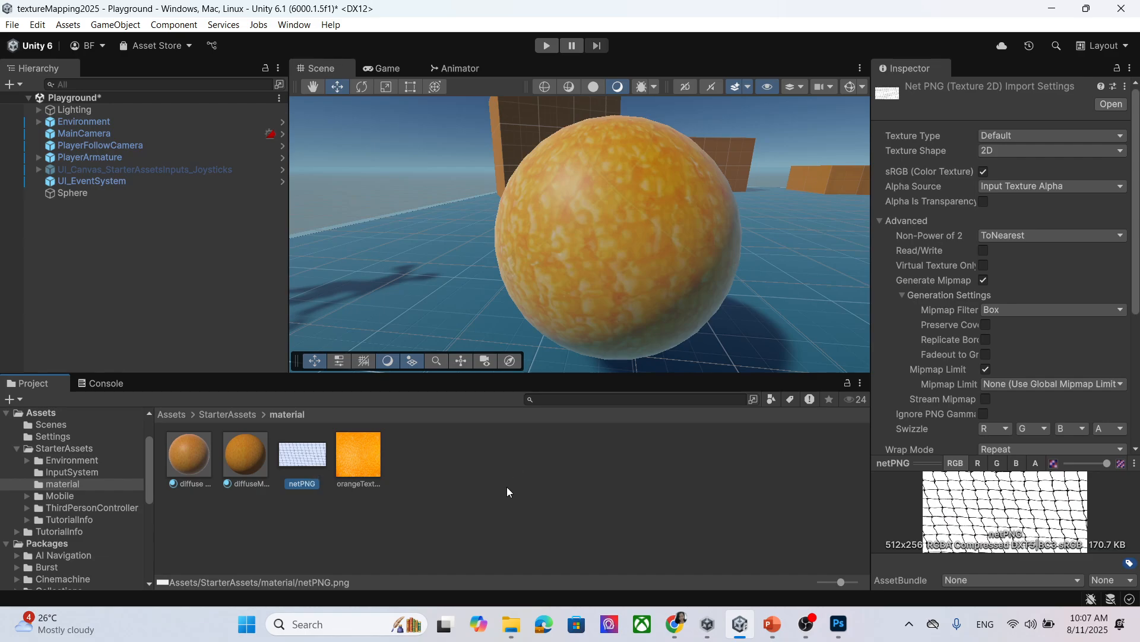
# Add a new 3D Plane object to the scene.
pyautogui.scroll(-9, 637, 248)
pyautogui.moveTo(714, 201); pyautogui.dragTo(589, 244, button='middle')
pyautogui.click(12, 24)
pyautogui.moveTo(115, 24)
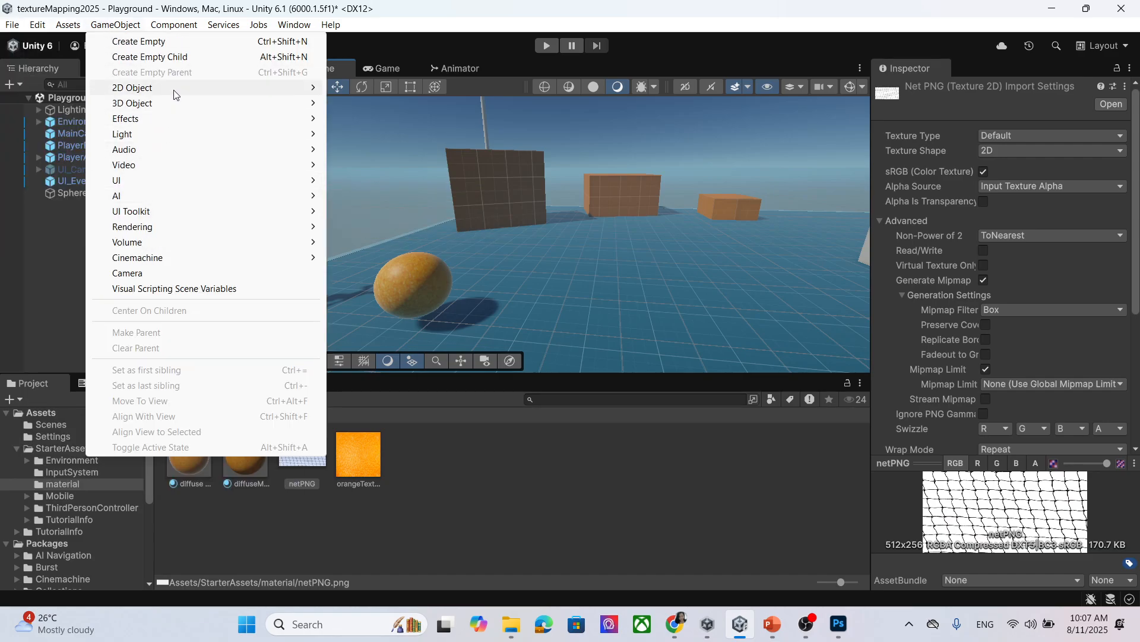
pyautogui.moveTo(174, 104)
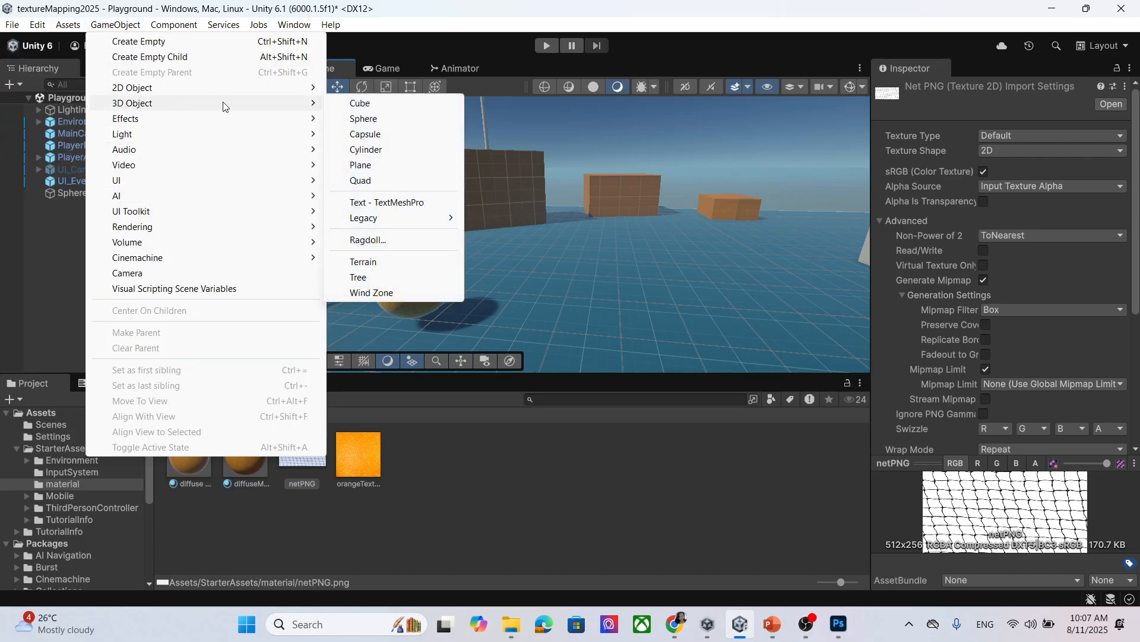
pyautogui.click(415, 169)
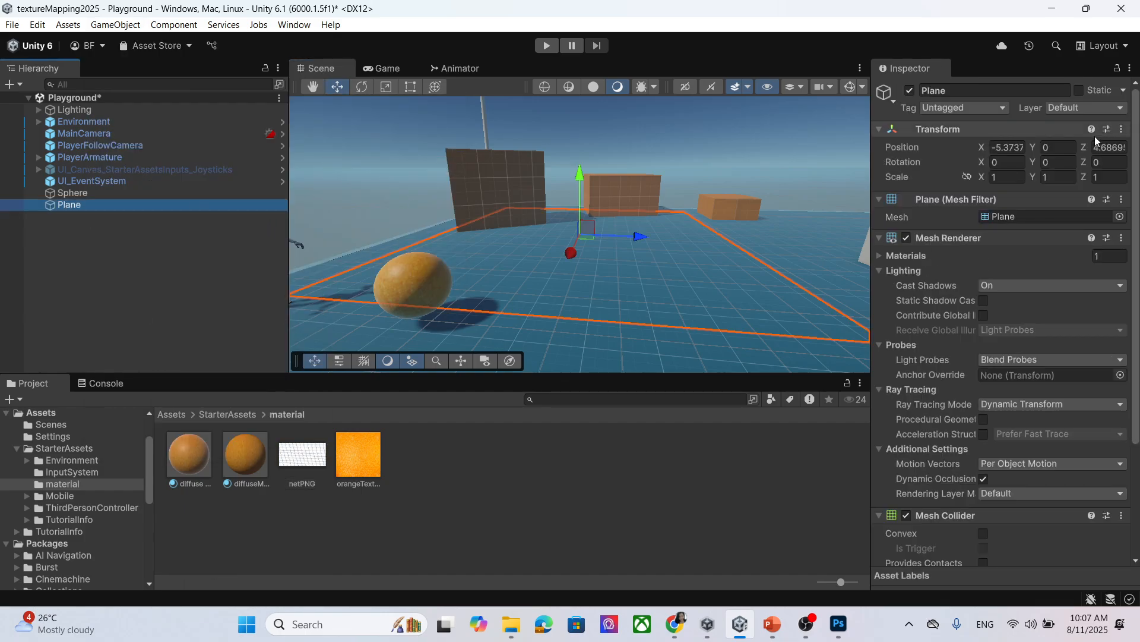
# Set the plane's scale to 0.7, 0.5, 0.5 and its Z rotation to 90.
pyautogui.click(967, 177)
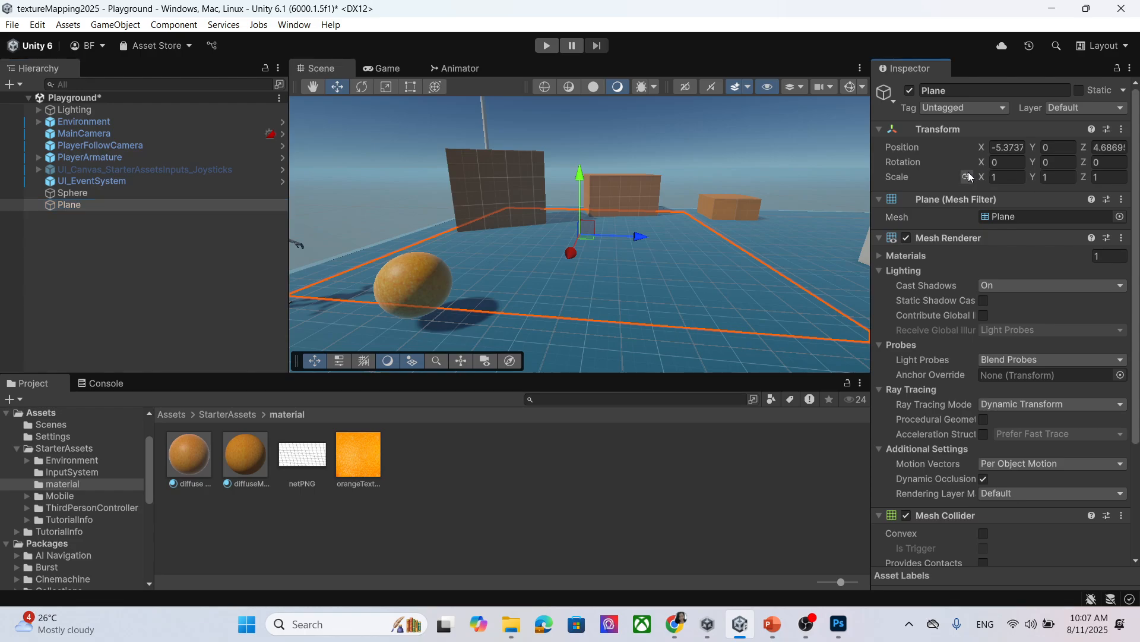
pyautogui.click(1020, 176)
pyautogui.write('0')
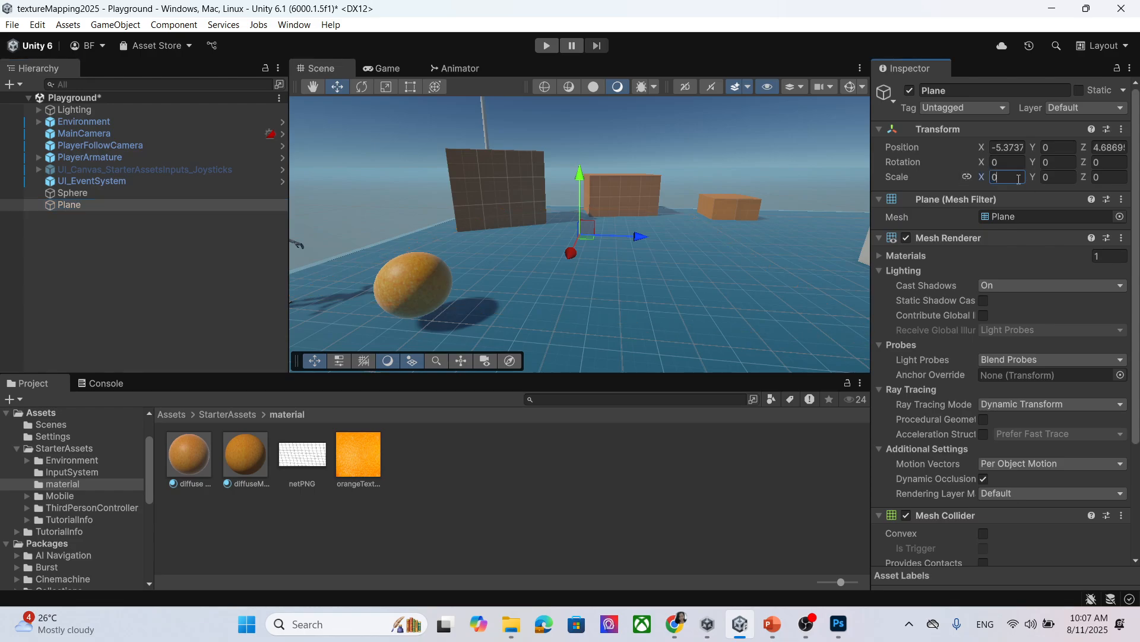
pyautogui.write('.5')
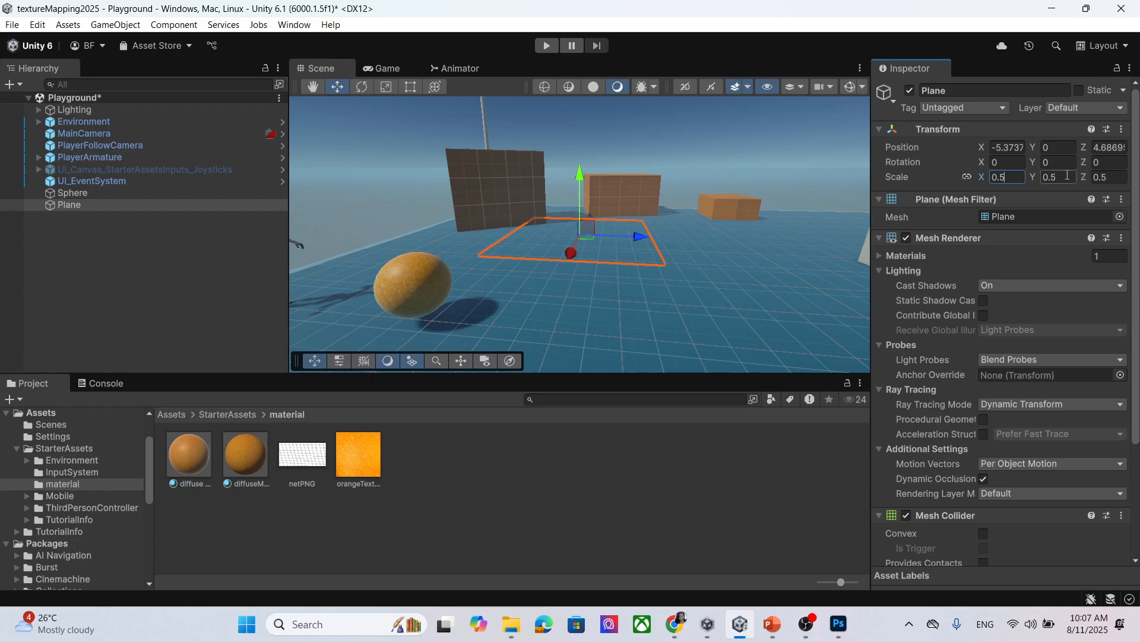
pyautogui.click(967, 177)
pyautogui.press('BackSpace')
pyautogui.write('7')
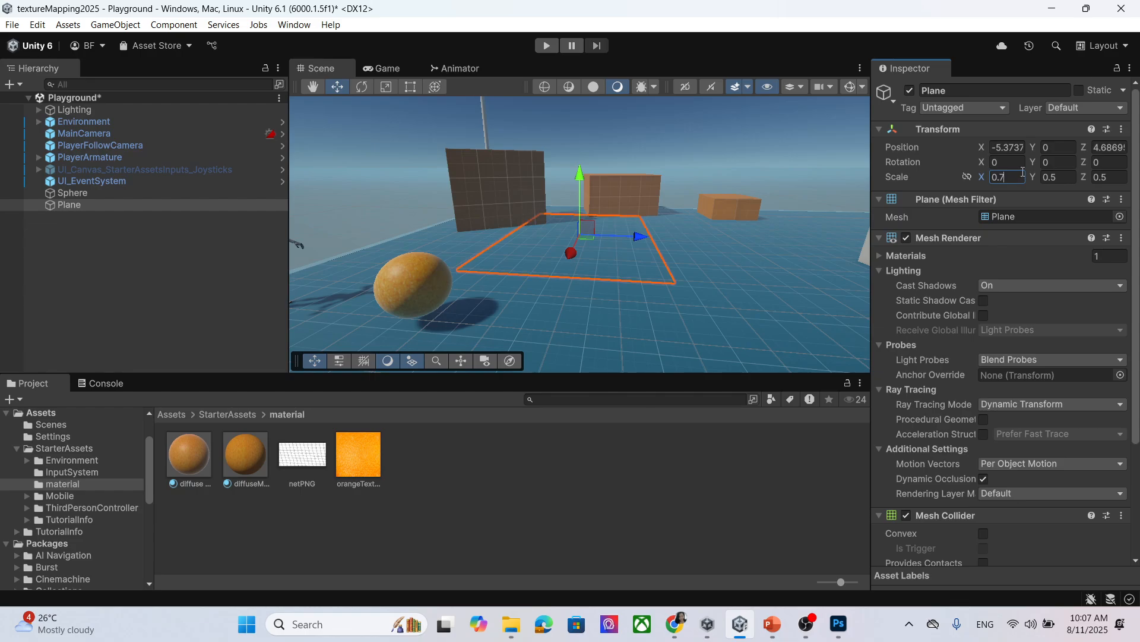
pyautogui.click(1060, 163)
pyautogui.write('90')
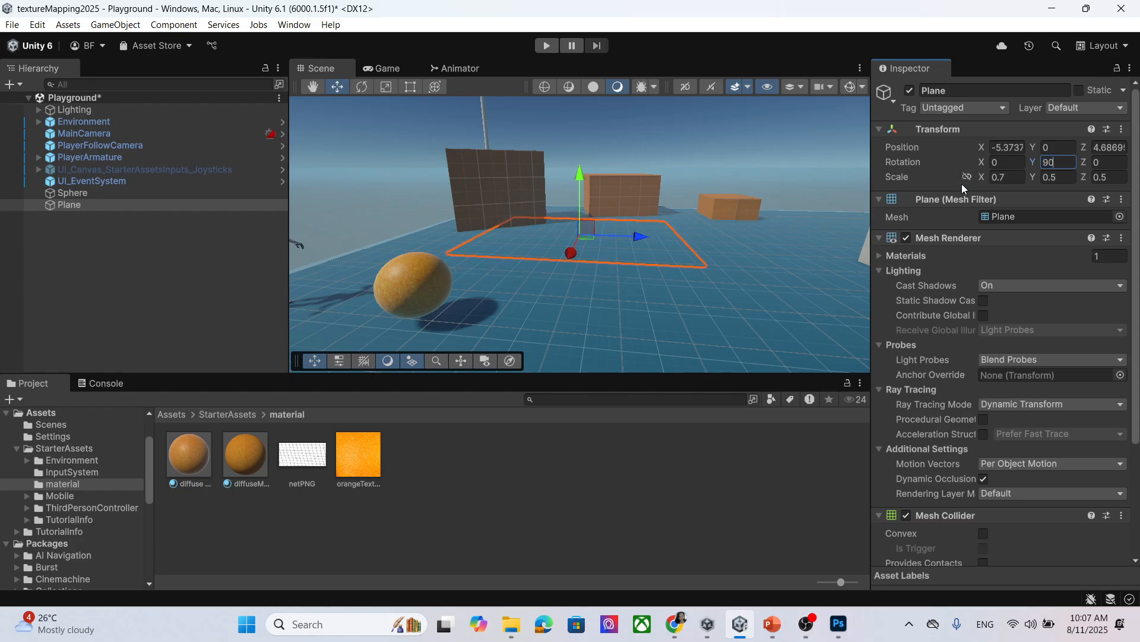
pyautogui.press('Tab')
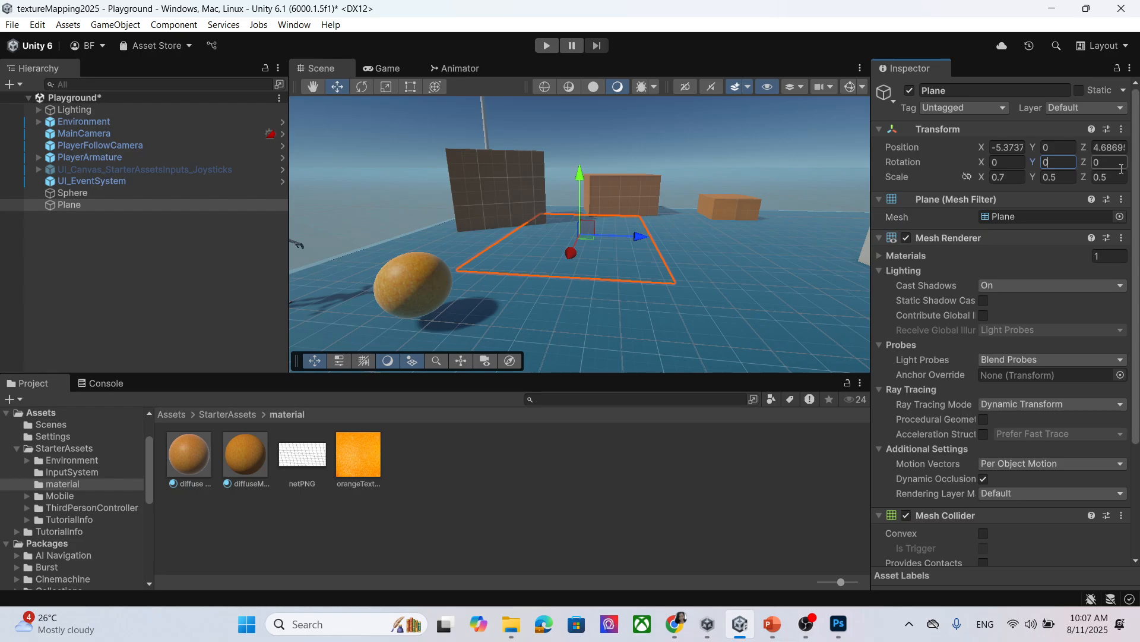
pyautogui.write('90')
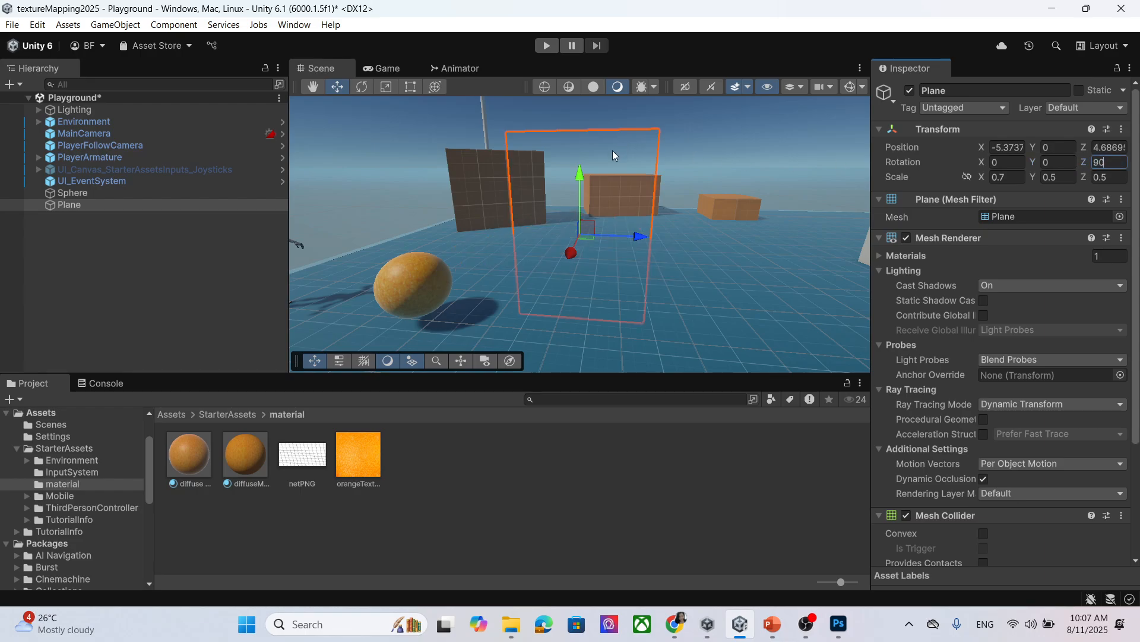
pyautogui.scroll(-1, 587, 183)
# Raise the plane to height 2.71 and slide it along X in front of the arch wall.
pyautogui.moveTo(584, 179); pyautogui.dragTo(583, 106)
pyautogui.scroll(-5, 630, 168)
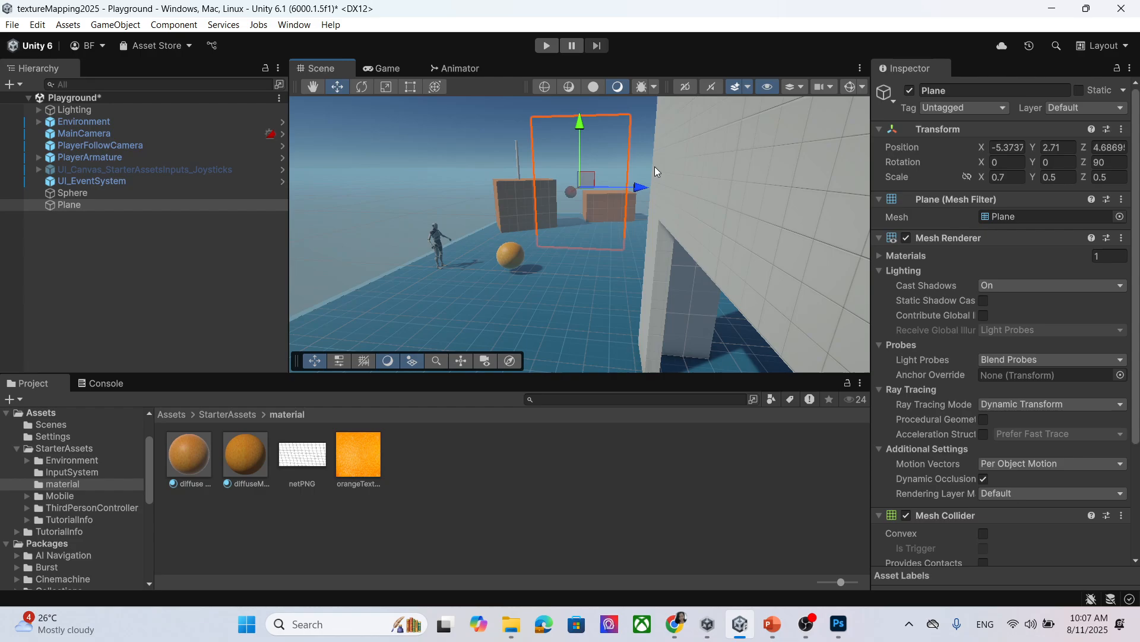
pyautogui.scroll(2, 596, 212)
pyautogui.scroll(-5, 927, 297)
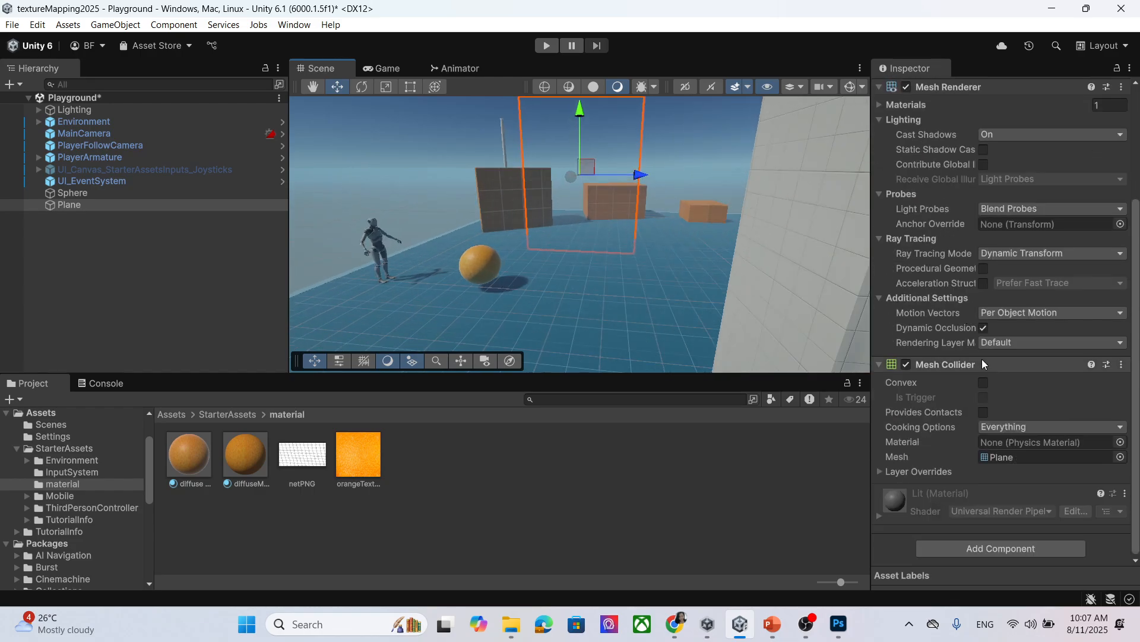
pyautogui.scroll(-3, 651, 181)
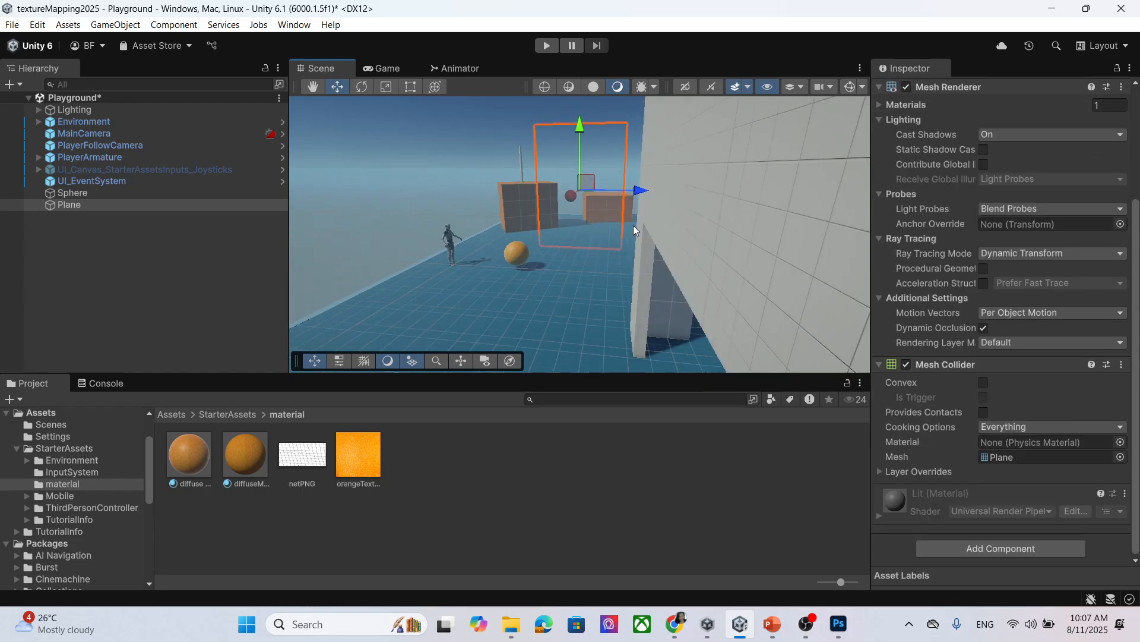
pyautogui.moveTo(522, 266); pyautogui.dragTo(568, 270, button='middle')
pyautogui.keyDown('alt'); pyautogui.moveTo(568, 270); pyautogui.dragTo(748, 258); pyautogui.keyUp('alt')
pyautogui.keyDown('alt'); pyautogui.moveTo(535, 285); pyautogui.dragTo(749, 294); pyautogui.keyUp('alt')
pyautogui.moveTo(521, 307)
pyautogui.keyDown('alt'); pyautogui.mouseDown()
pyautogui.moveTo(611, 303)
pyautogui.moveTo(545, 344)
pyautogui.moveTo(540, 305)
pyautogui.mouseUp(); pyautogui.keyUp('alt')
pyautogui.moveTo(541, 261); pyautogui.dragTo(652, 262)
pyautogui.keyDown('alt'); pyautogui.moveTo(621, 297); pyautogui.dragTo(525, 288); pyautogui.keyUp('alt')
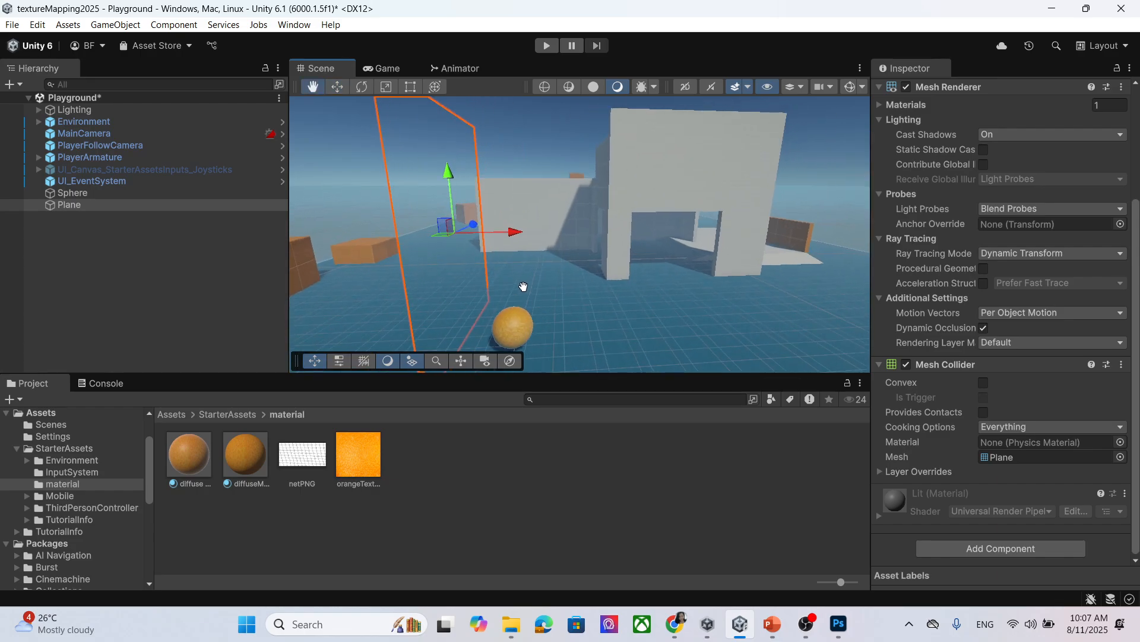
pyautogui.moveTo(516, 233); pyautogui.dragTo(713, 229)
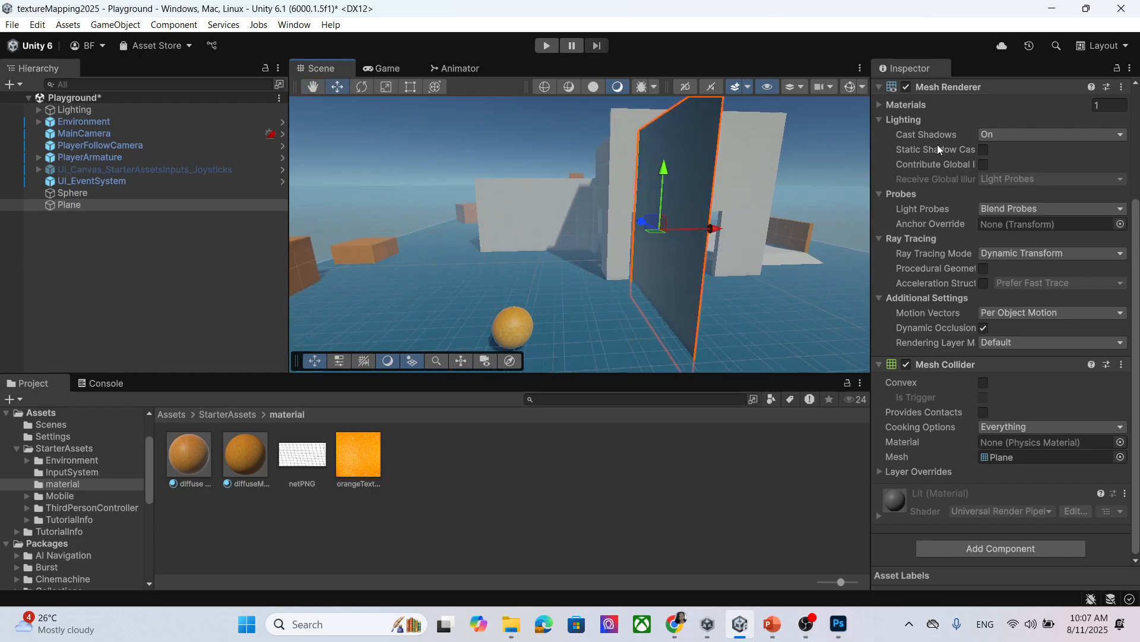
pyautogui.scroll(3, 952, 245)
# Set the plane's Y scale to 0.1.
pyautogui.click(1009, 177)
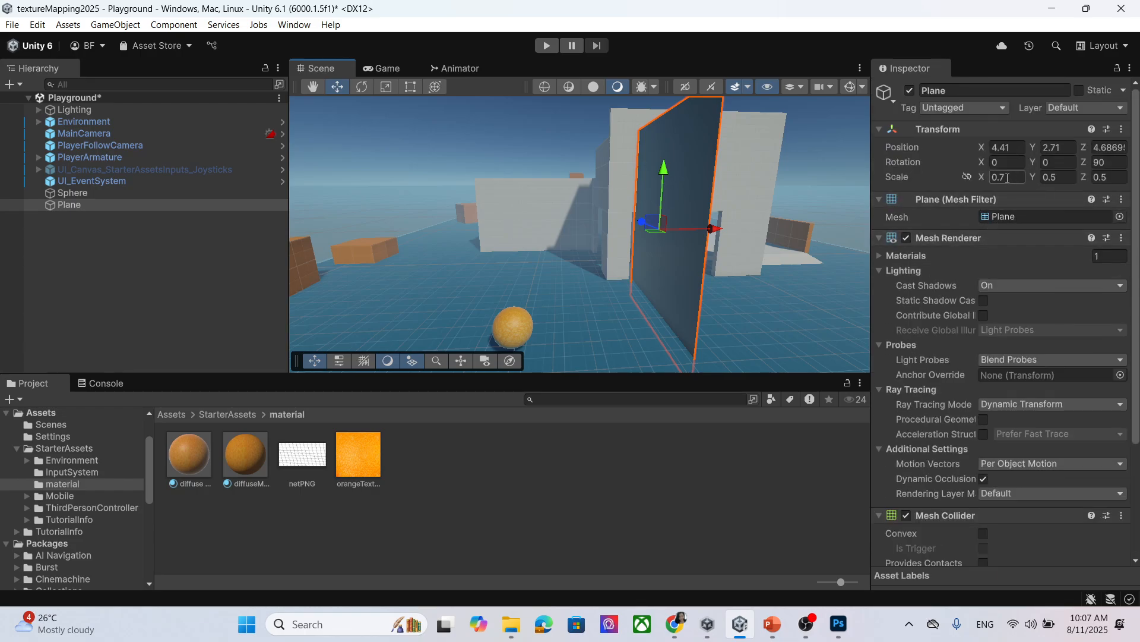
pyautogui.click(1074, 178)
pyautogui.press('BackSpace')
pyautogui.write('2')
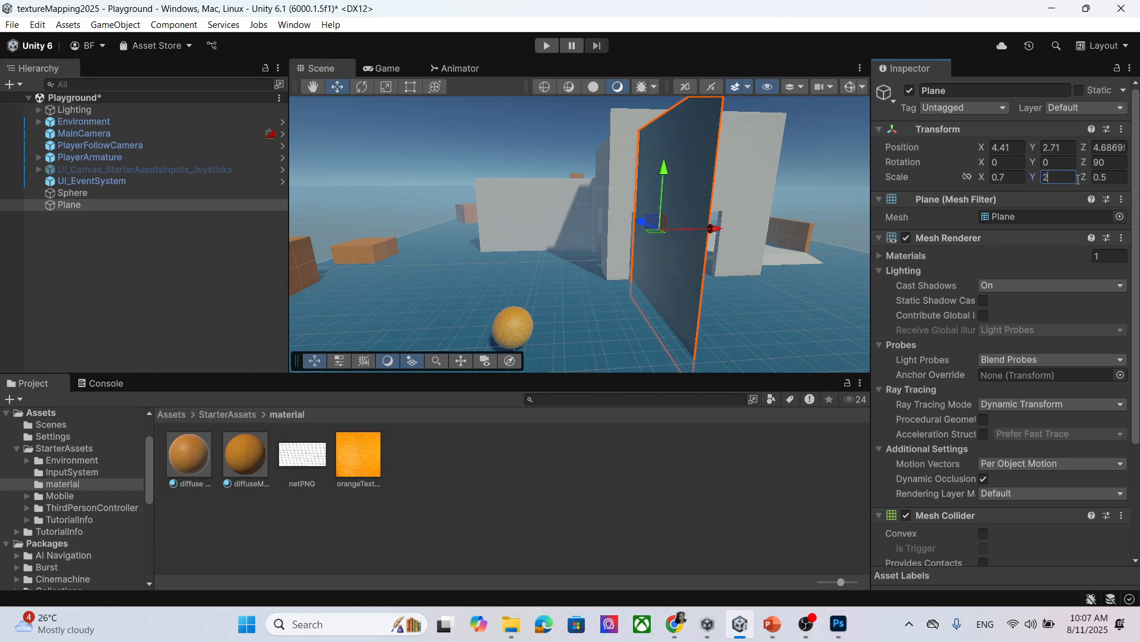
pyautogui.click(967, 177)
pyautogui.moveTo(1059, 176); pyautogui.dragTo(1031, 176)
pyautogui.click(967, 177)
pyautogui.click(1062, 178)
pyautogui.write('0.2')
pyautogui.press('BackSpace')
pyautogui.write('1')
# Shrink the plane with the Rect tool to roughly 0.26 × 0.1 × 0.36.
pyautogui.click(402, 89)
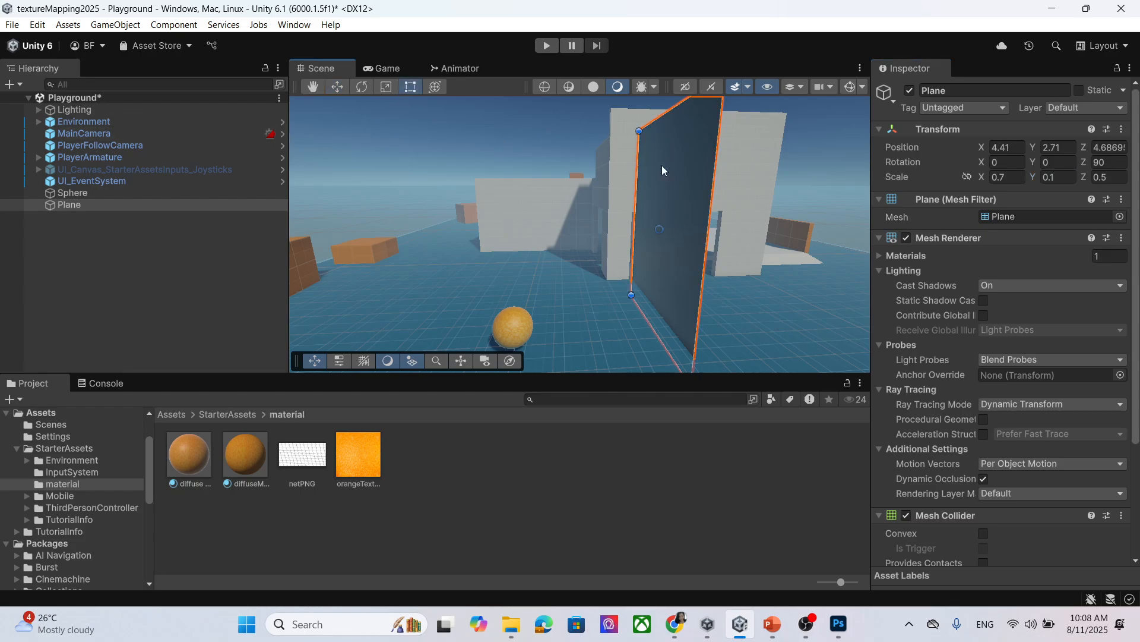
pyautogui.moveTo(632, 288); pyautogui.dragTo(647, 202)
pyautogui.moveTo(632, 265); pyautogui.dragTo(648, 294, button='middle')
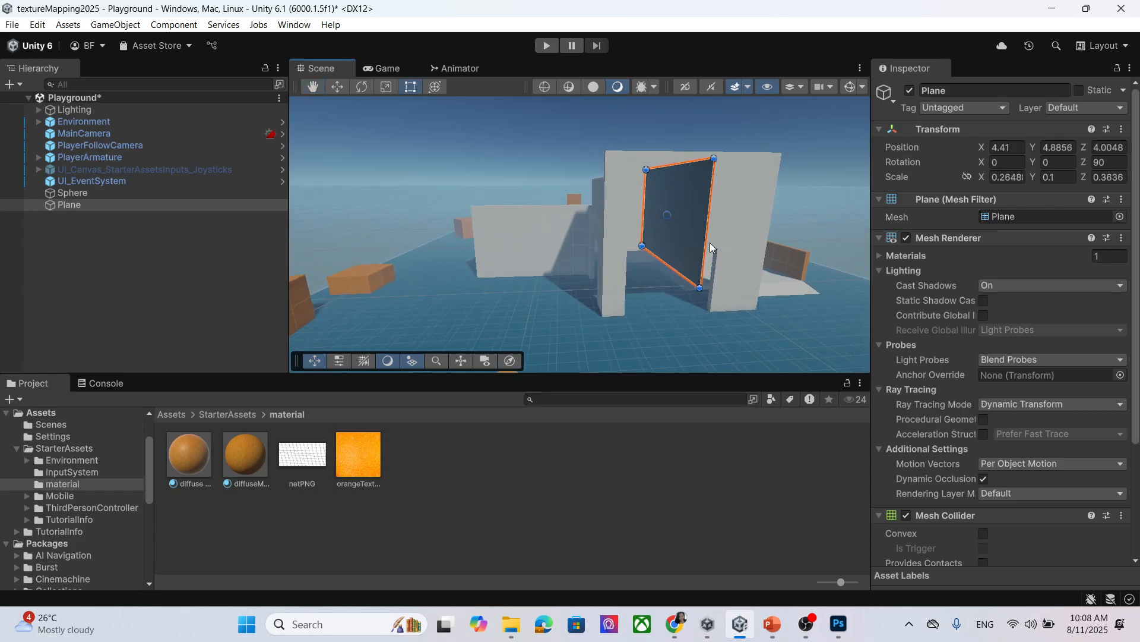
pyautogui.moveTo(710, 244); pyautogui.dragTo(695, 238, button='middle')
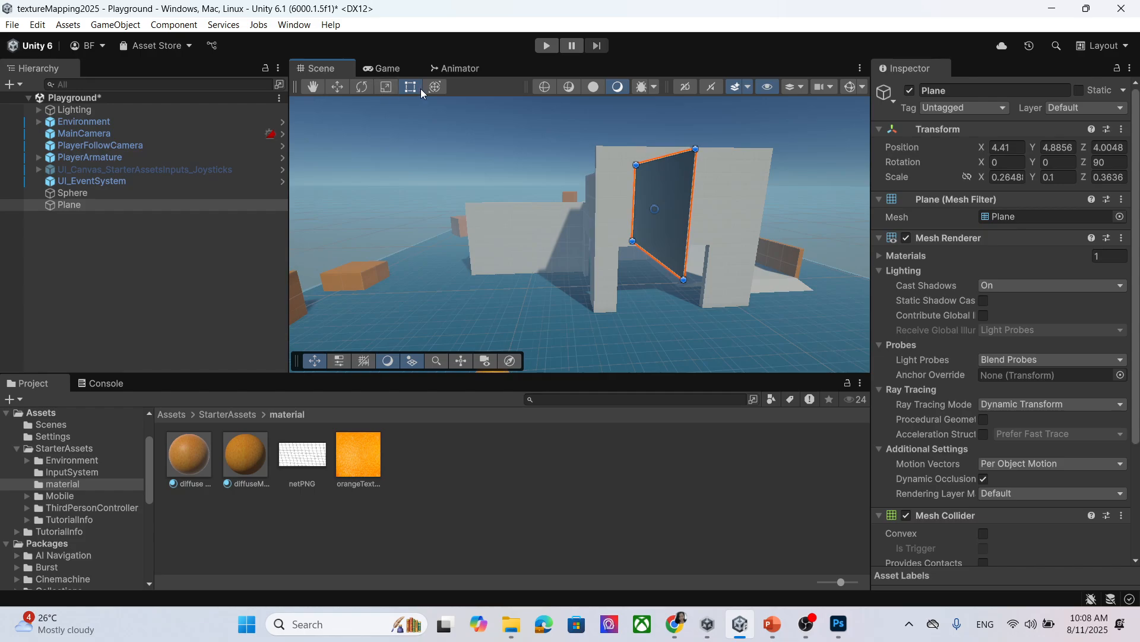
# Turn the plane about −82° on its vertical axis.
pyautogui.click(373, 91)
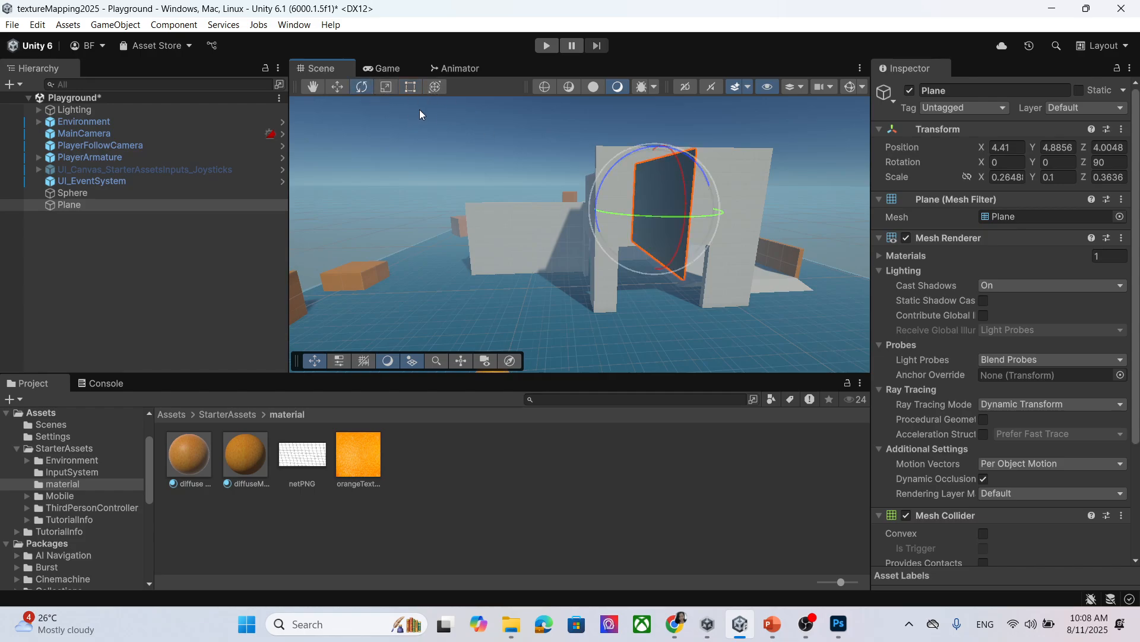
pyautogui.moveTo(689, 216); pyautogui.dragTo(885, 214)
pyautogui.click(761, 285)
pyautogui.scroll(-5, 761, 275)
pyautogui.scroll(3, 728, 273)
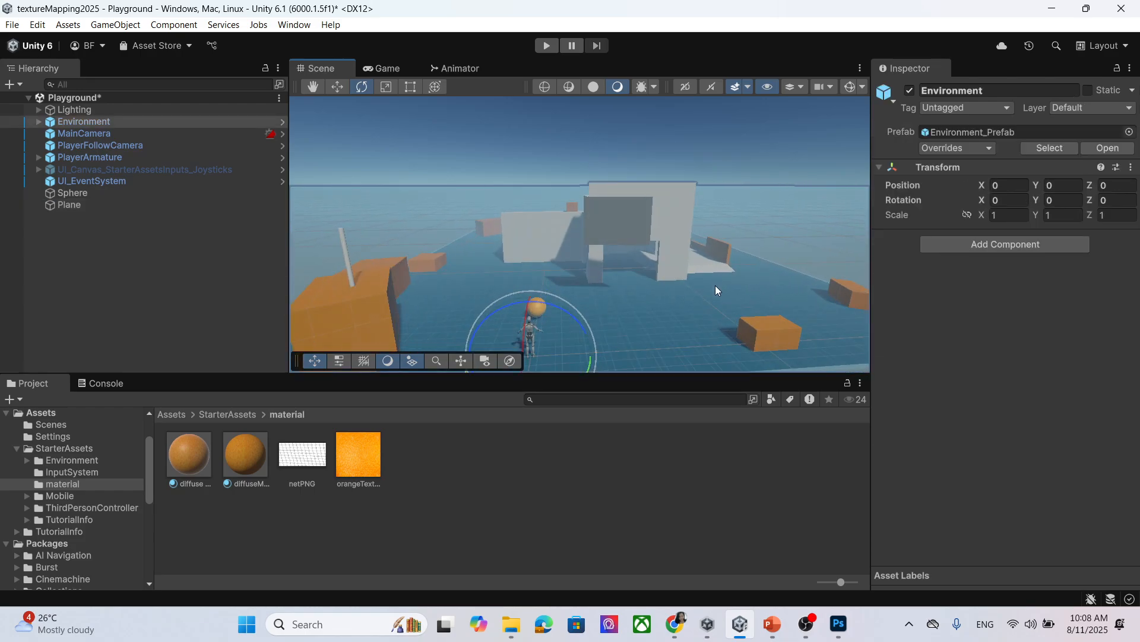
pyautogui.click(632, 233)
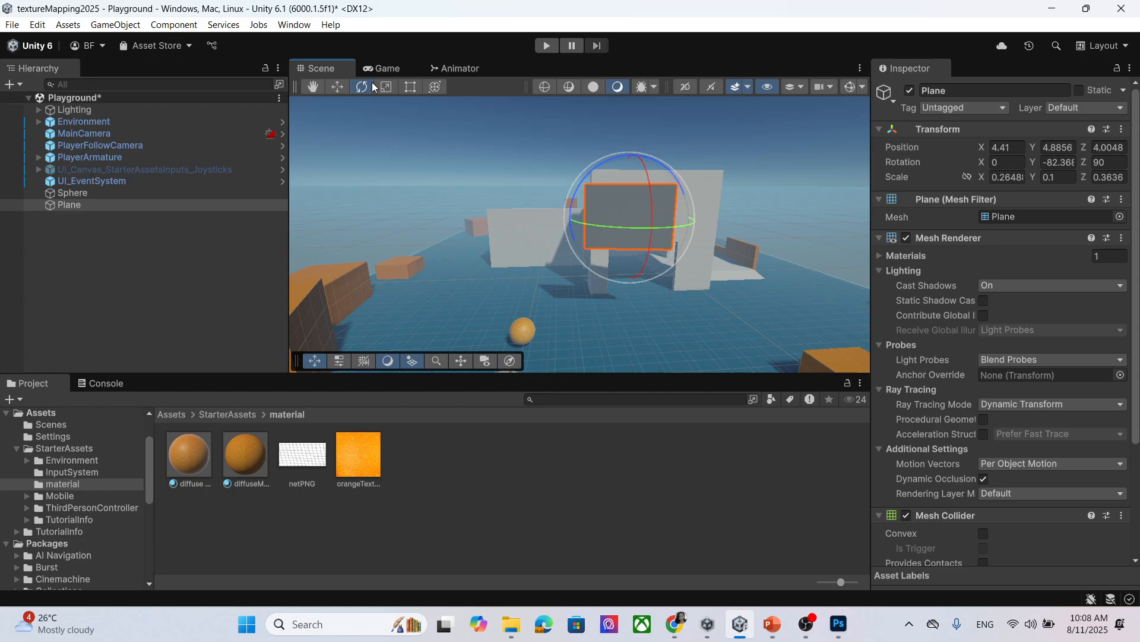
pyautogui.click(337, 87)
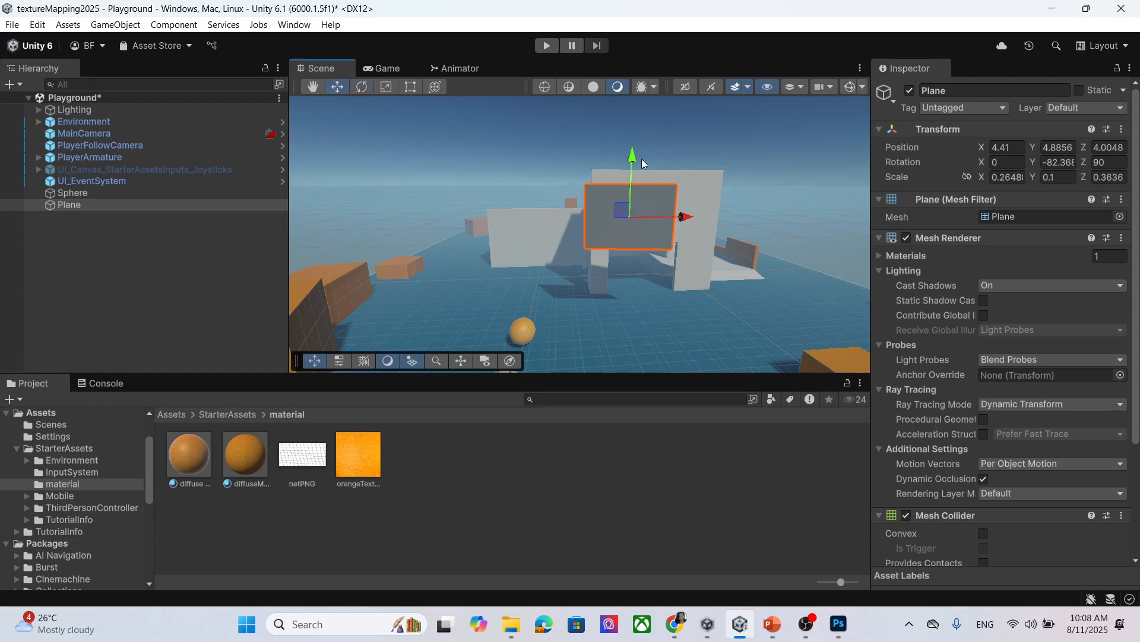
pyautogui.click(480, 468)
# Create a new material named netMat in the material folder.
pyautogui.rightClick(480, 468)
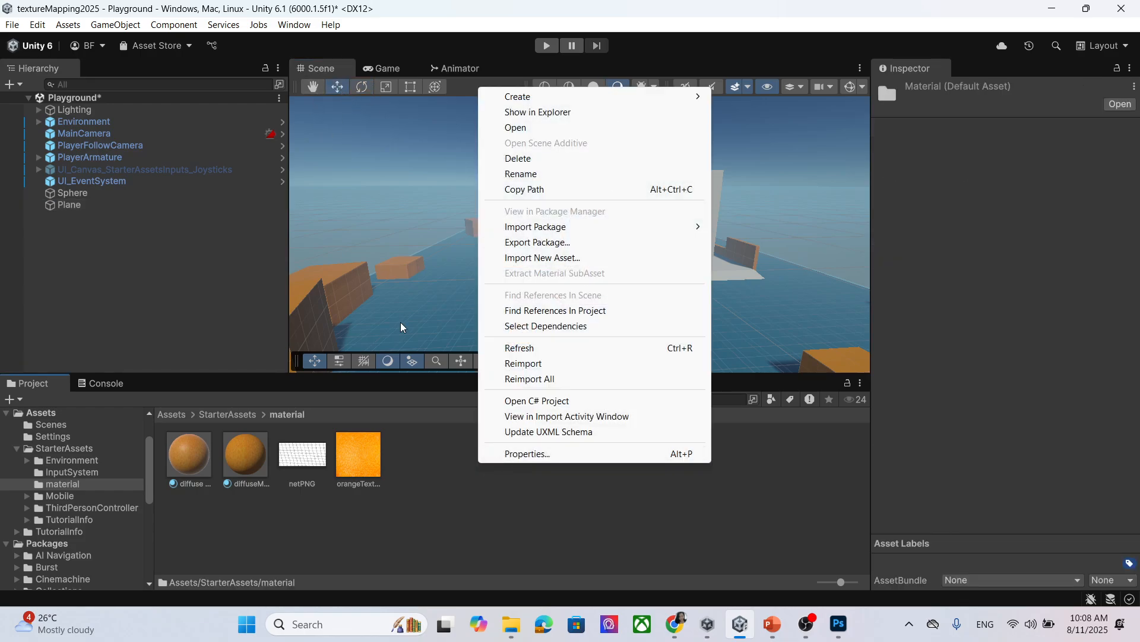
pyautogui.moveTo(648, 102)
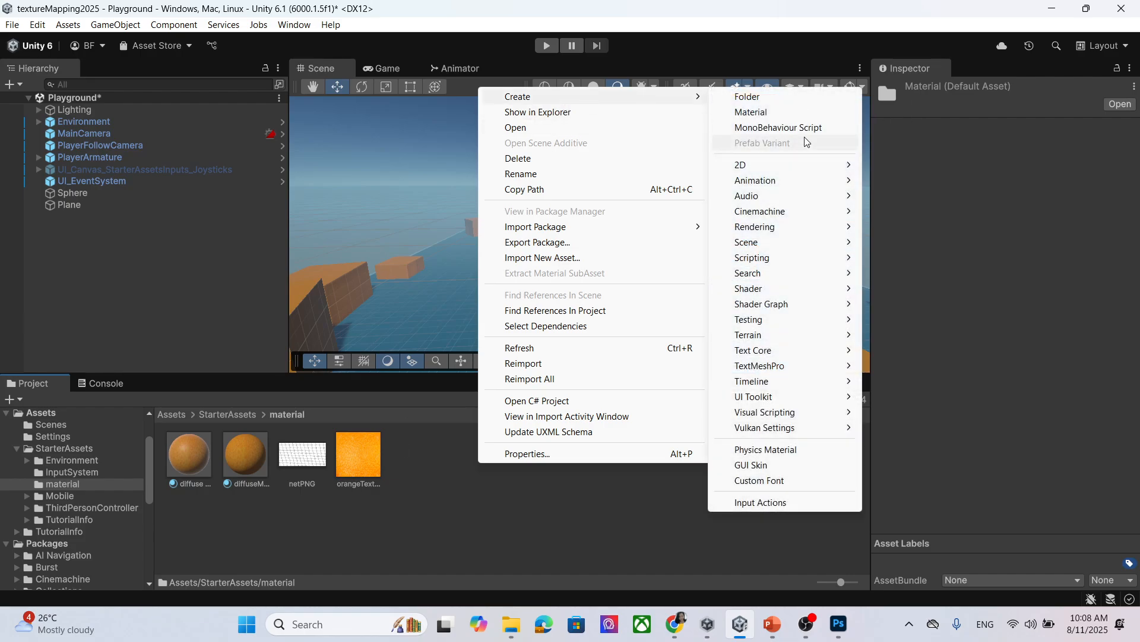
pyautogui.click(787, 112)
pyautogui.write('net')
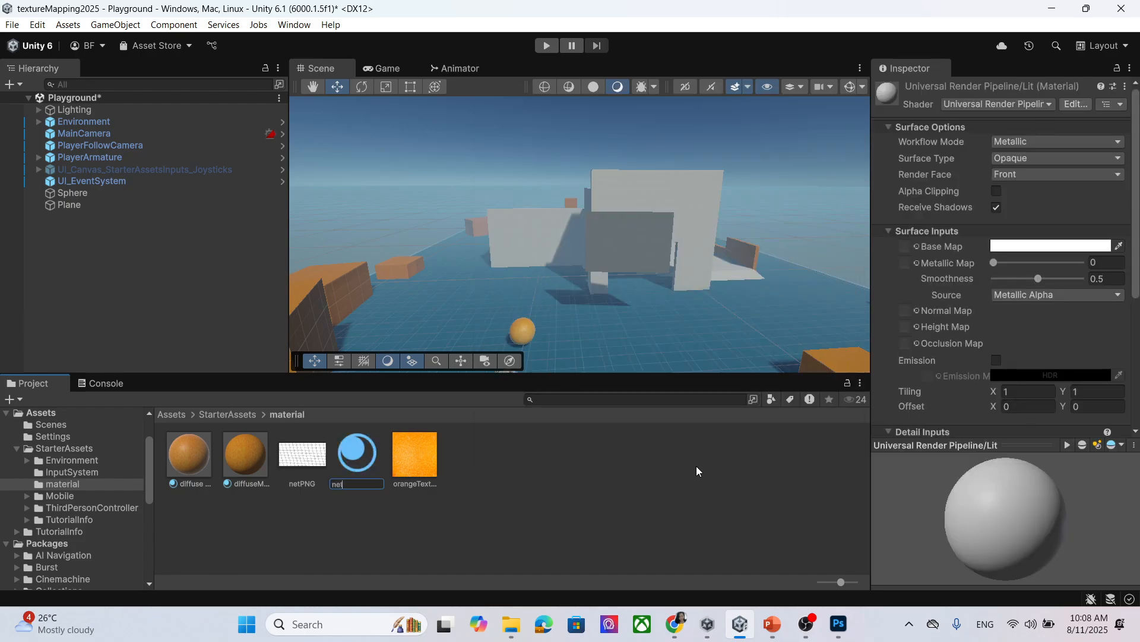
pyautogui.write('Mat')
pyautogui.press('Return')
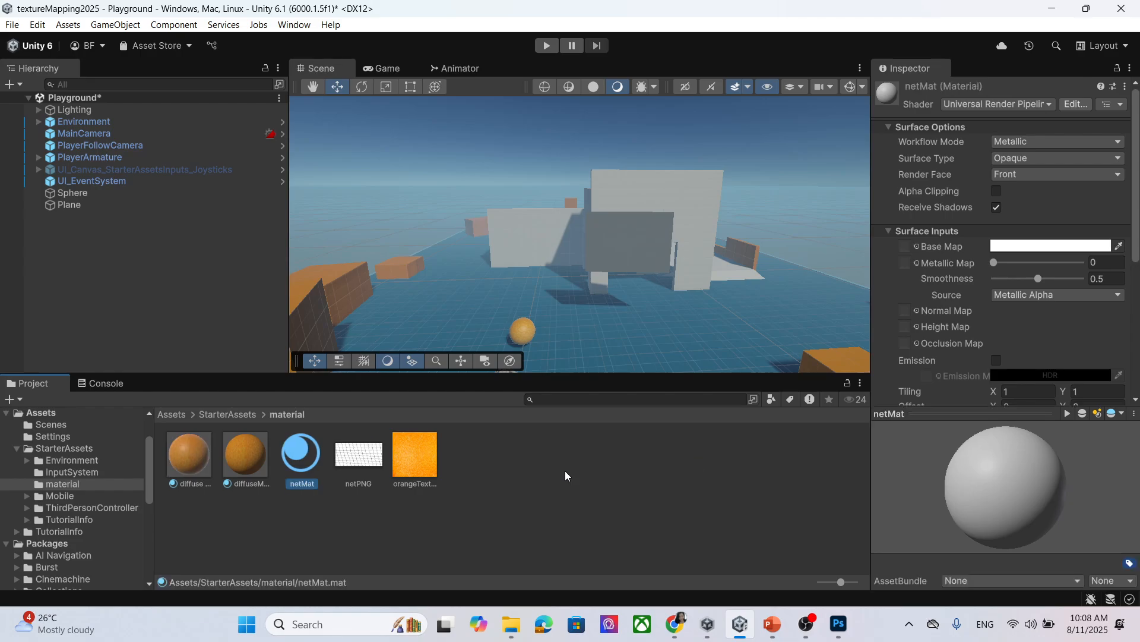
# Assign netPNG as netMat's Base Map and apply netMat to the wall panel.
pyautogui.moveTo(364, 468); pyautogui.dragTo(905, 246)
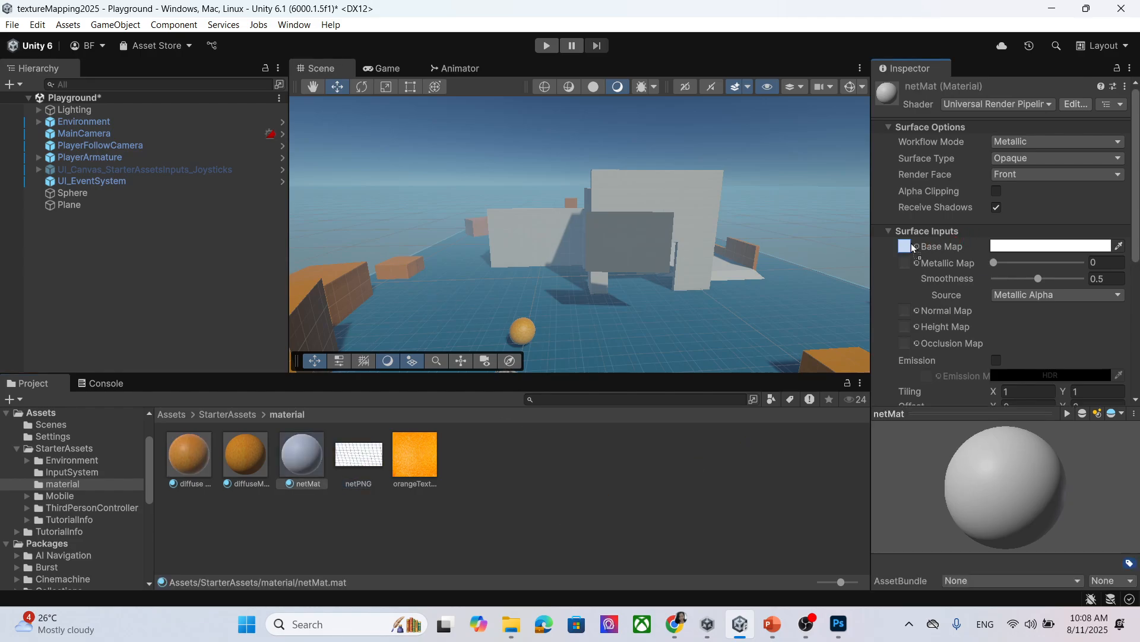
pyautogui.moveTo(288, 465); pyautogui.dragTo(658, 238)
pyautogui.scroll(3, 693, 270)
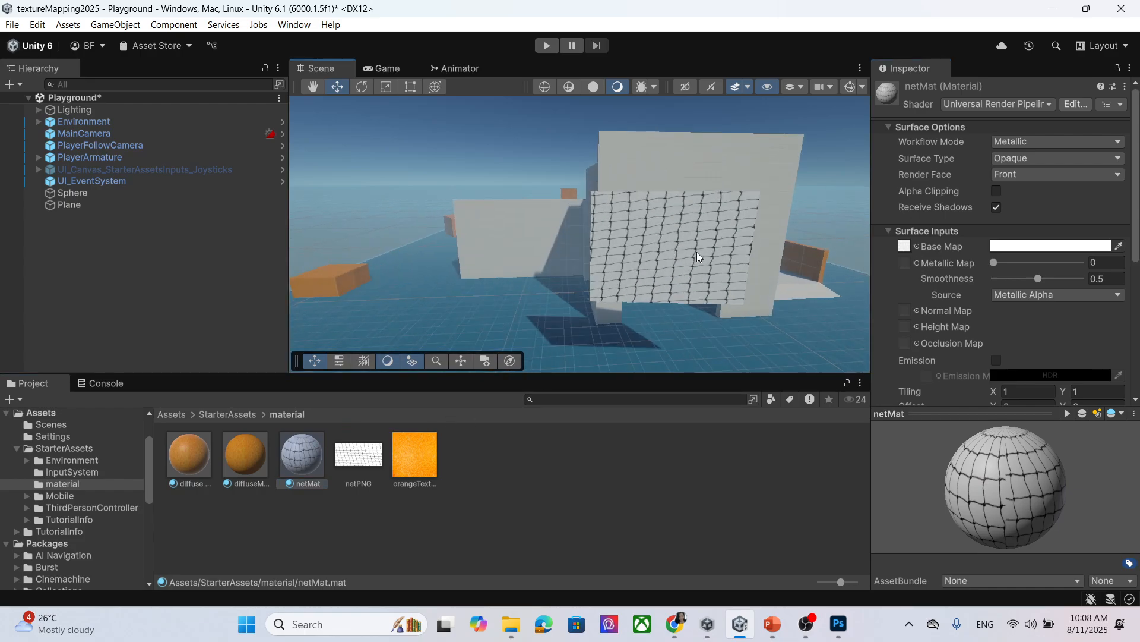
pyautogui.moveTo(627, 203); pyautogui.dragTo(637, 116, button='right')
pyautogui.scroll(-3, 706, 176)
pyautogui.scroll(2, 719, 271)
pyautogui.scroll(2, 716, 291)
pyautogui.moveTo(715, 298); pyautogui.dragTo(697, 273, button='middle')
pyautogui.moveTo(659, 282); pyautogui.dragTo(653, 306, button='right')
pyautogui.moveTo(640, 295); pyautogui.dragTo(639, 306, button='middle')
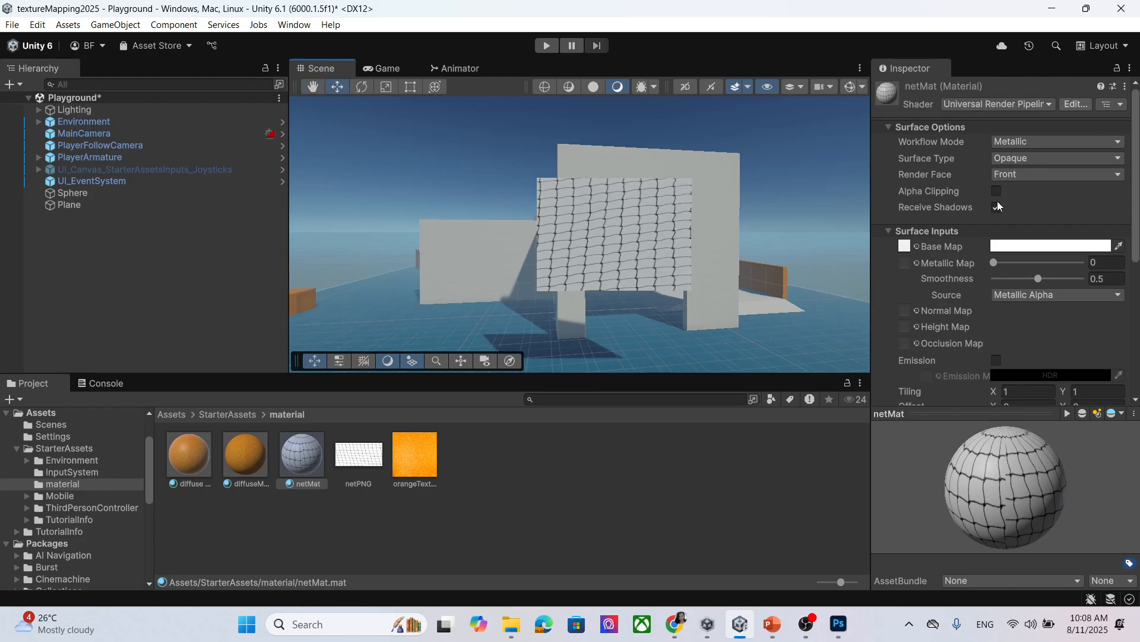
# Set netMat's Render Face to Both.
pyautogui.click(1047, 176)
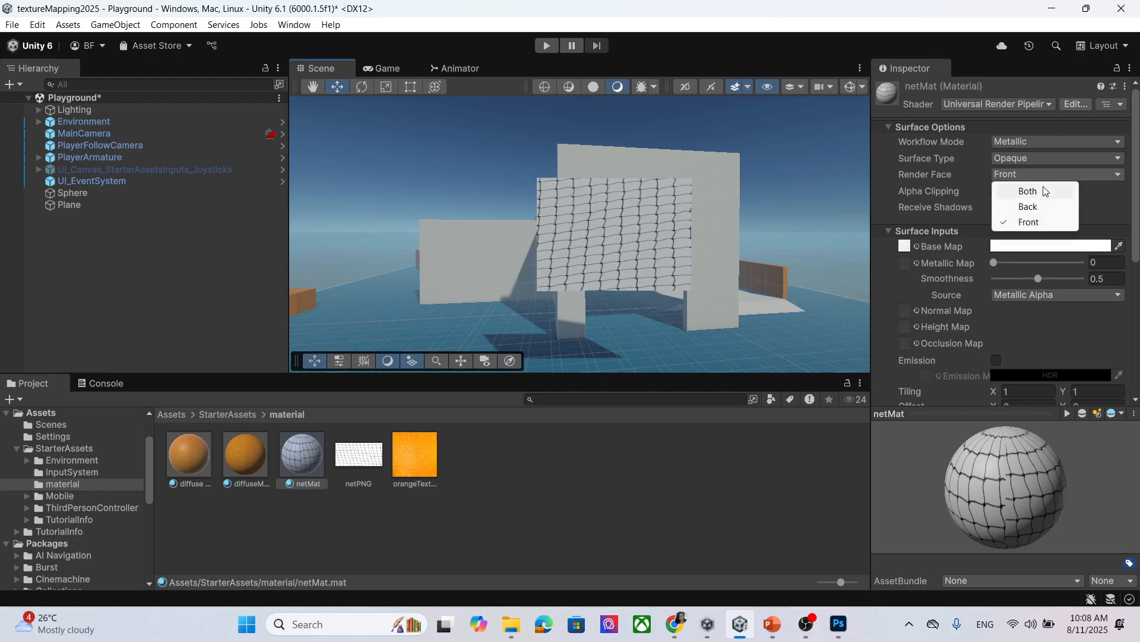
pyautogui.click(611, 280)
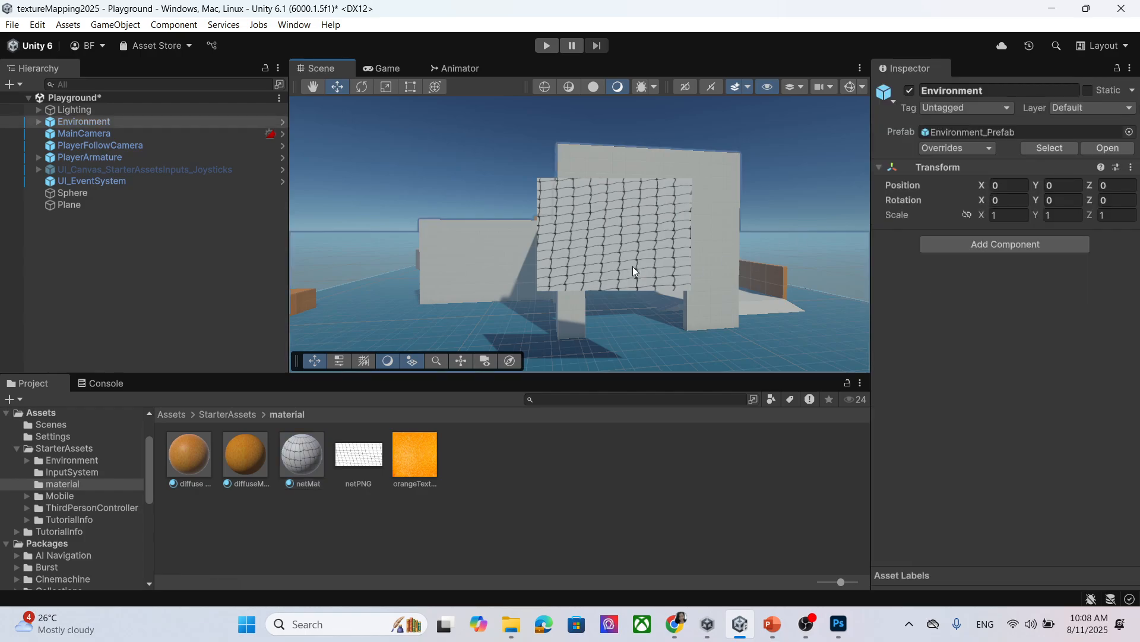
pyautogui.click(302, 456)
pyautogui.moveTo(507, 313); pyautogui.dragTo(526, 263, button='right')
pyautogui.scroll(-10, 527, 266)
pyautogui.moveTo(528, 265); pyautogui.dragTo(554, 245, button='middle')
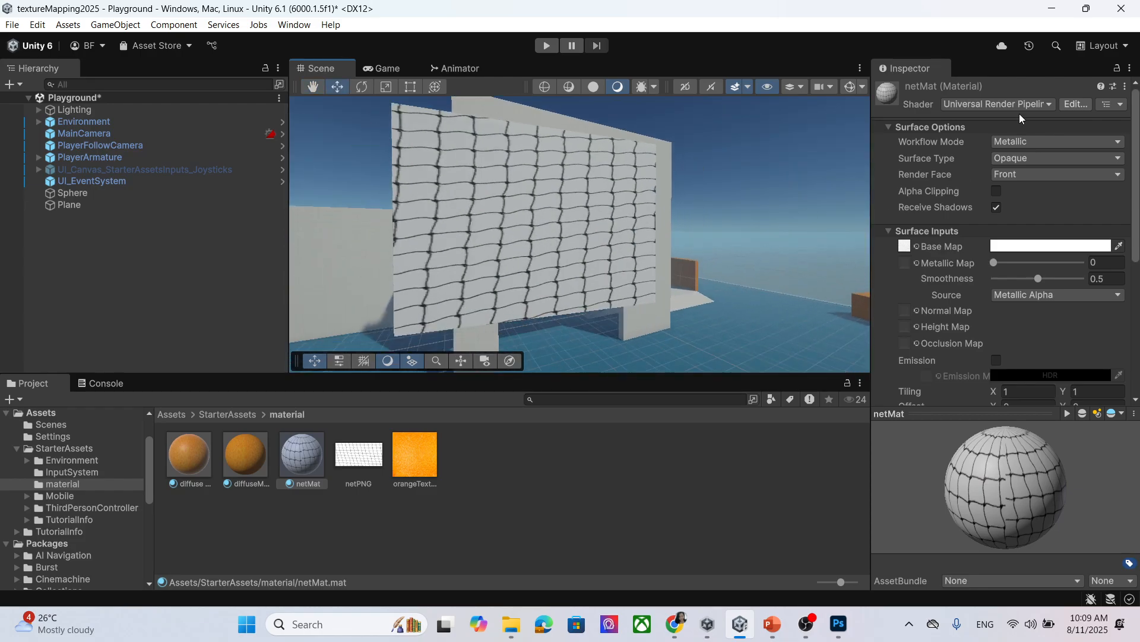
pyautogui.click(1031, 173)
pyautogui.click(1030, 221)
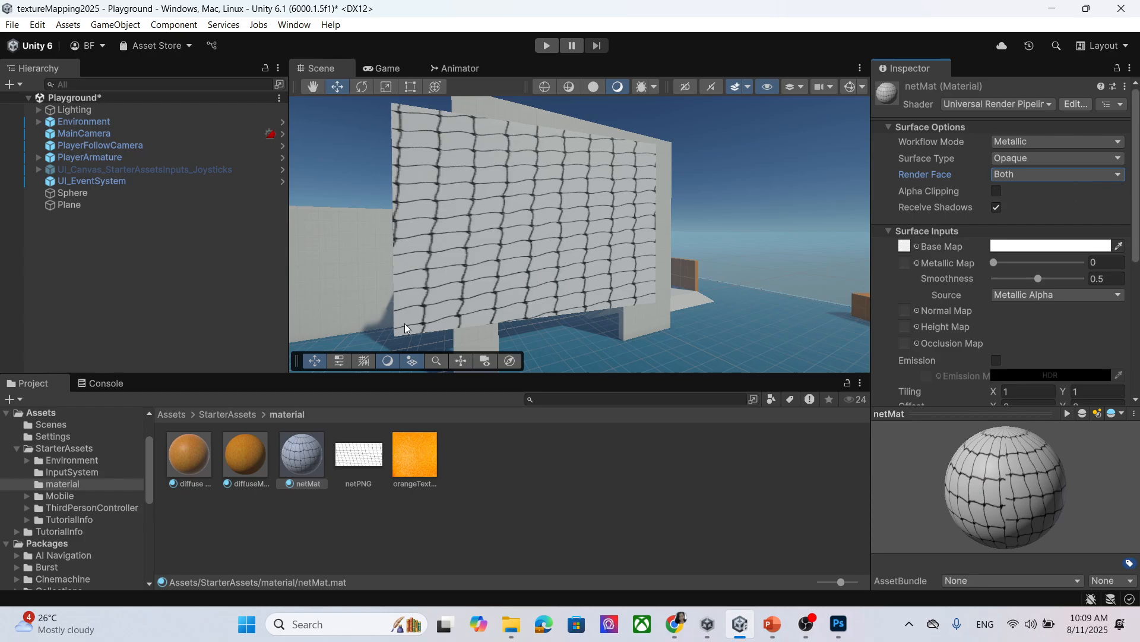
# Orbit around the net wall to check the pattern shows from both sides.
pyautogui.moveTo(404, 323); pyautogui.dragTo(476, 266, button='middle')
pyautogui.moveTo(476, 267); pyautogui.dragTo(649, 229, button='right')
pyautogui.moveTo(649, 229); pyautogui.dragTo(671, 238, button='middle')
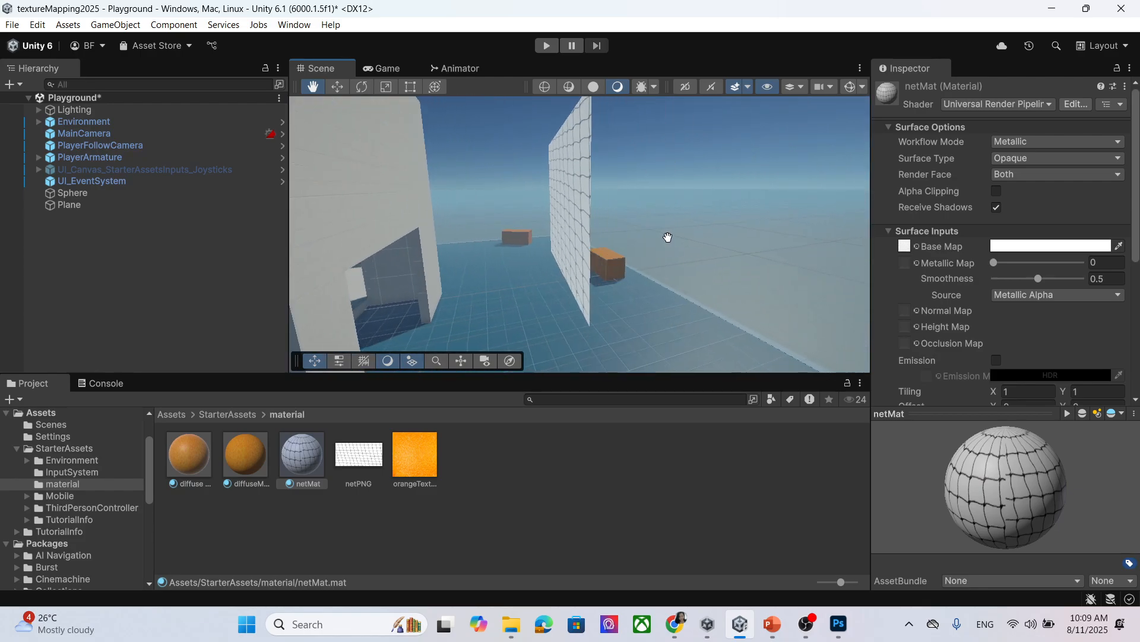
pyautogui.moveTo(671, 241); pyautogui.dragTo(469, 278, button='right')
pyautogui.moveTo(691, 266); pyautogui.dragTo(631, 255, button='middle')
pyautogui.scroll(-1, 631, 258)
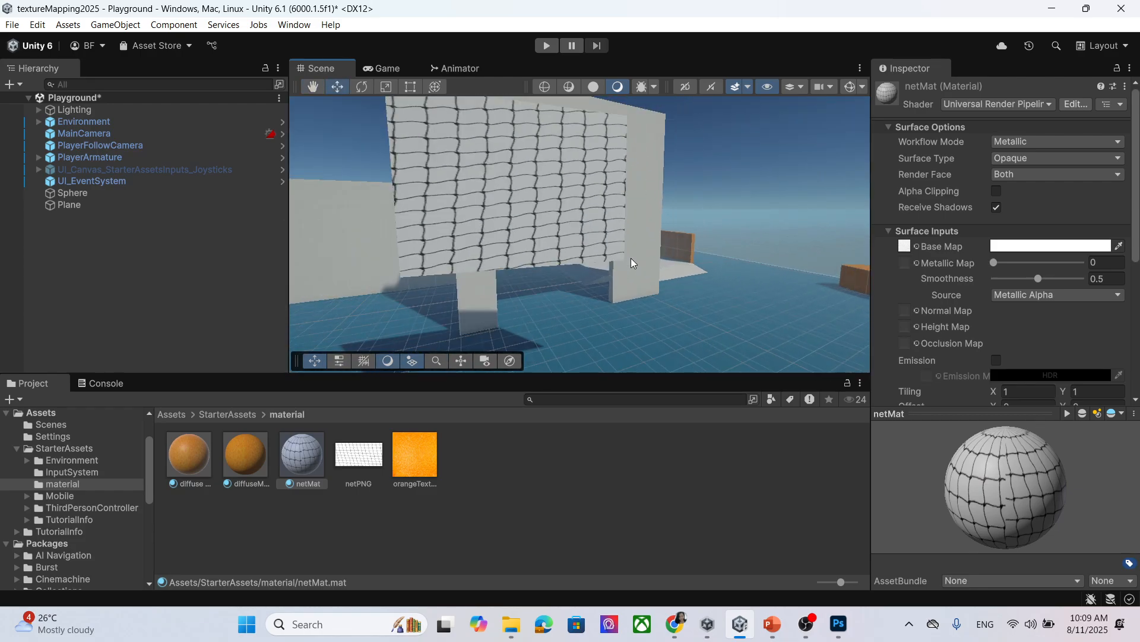
pyautogui.scroll(1, 607, 252)
# Set netMat's Surface Type to Transparent.
pyautogui.click(1054, 159)
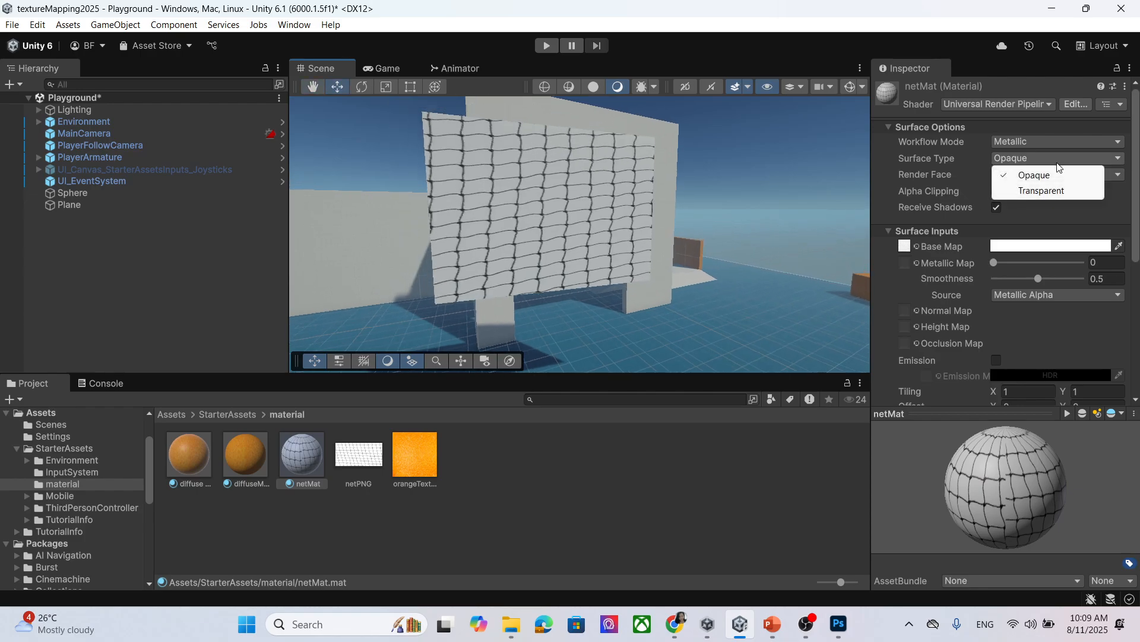
pyautogui.click(1041, 190)
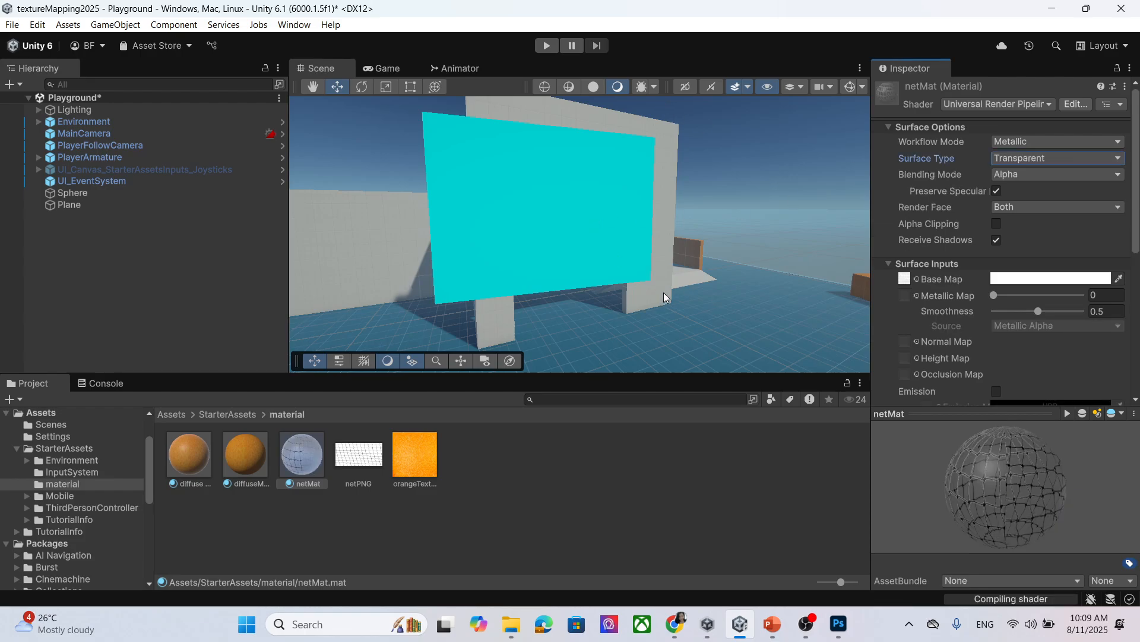
pyautogui.moveTo(522, 243); pyautogui.dragTo(416, 296, button='middle')
pyautogui.moveTo(579, 274); pyautogui.dragTo(493, 287, button='right')
pyautogui.moveTo(621, 294)
pyautogui.mouseDown(button='right')
pyautogui.moveTo(561, 293)
pyautogui.moveTo(639, 299)
pyautogui.mouseUp(button='right')
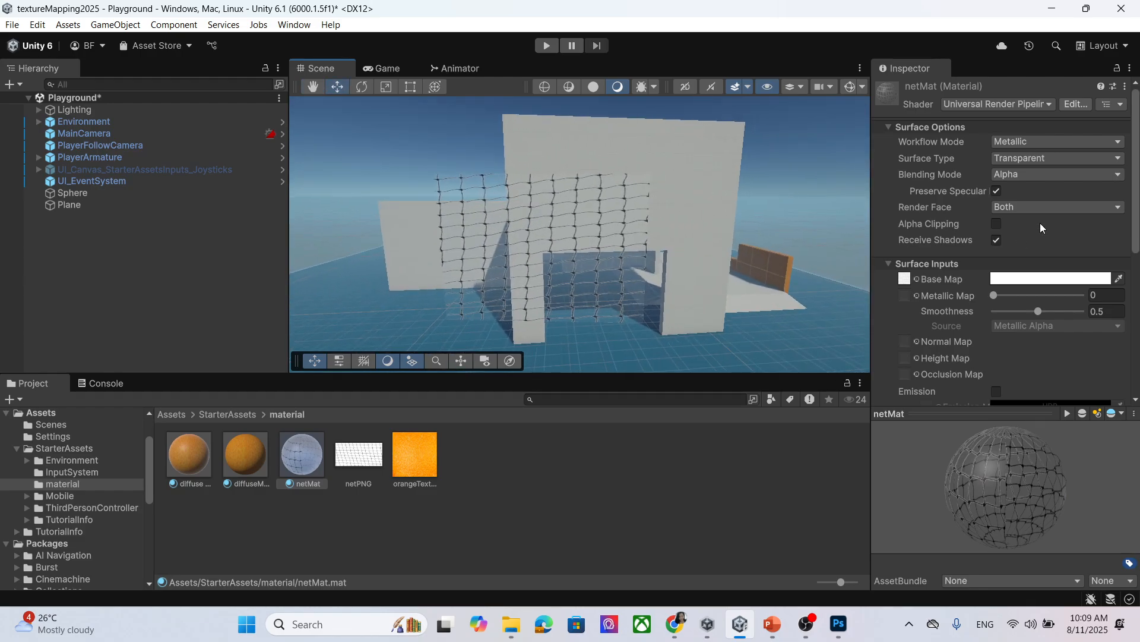
# Try Premultiply, Additive and Multiply blending modes, then settle on Alpha.
pyautogui.click(1031, 175)
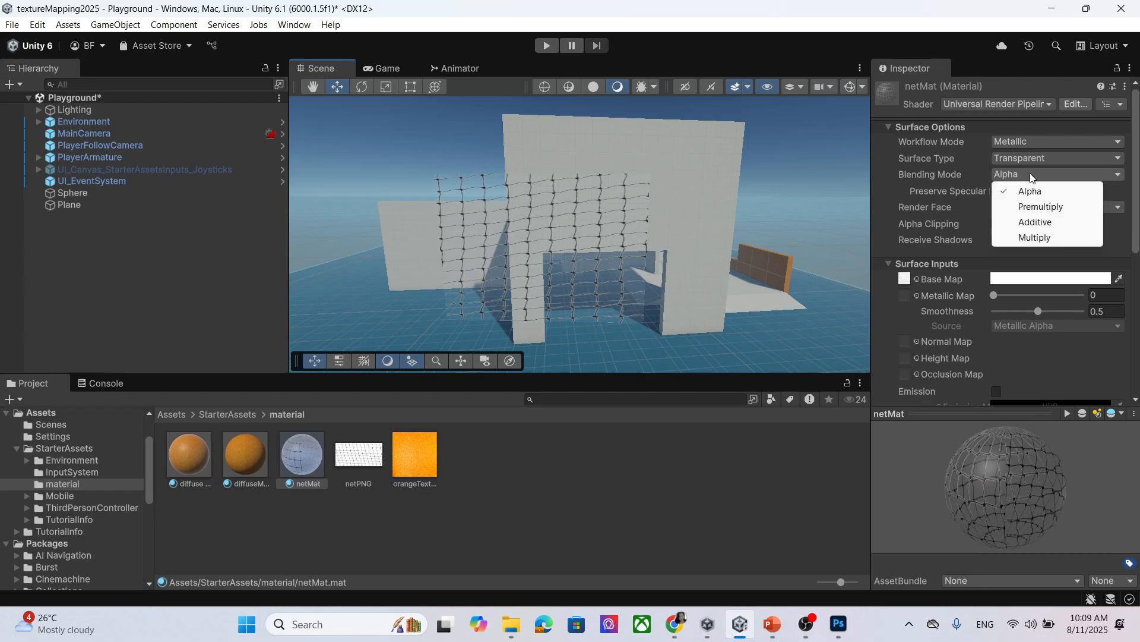
pyautogui.click(1036, 207)
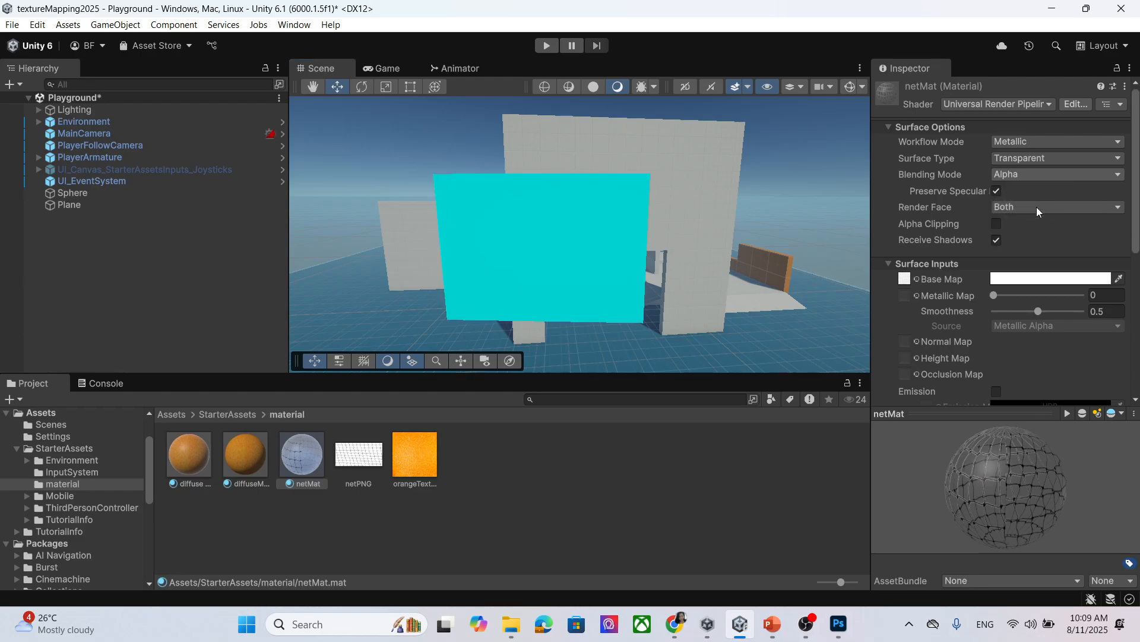
pyautogui.click(1030, 177)
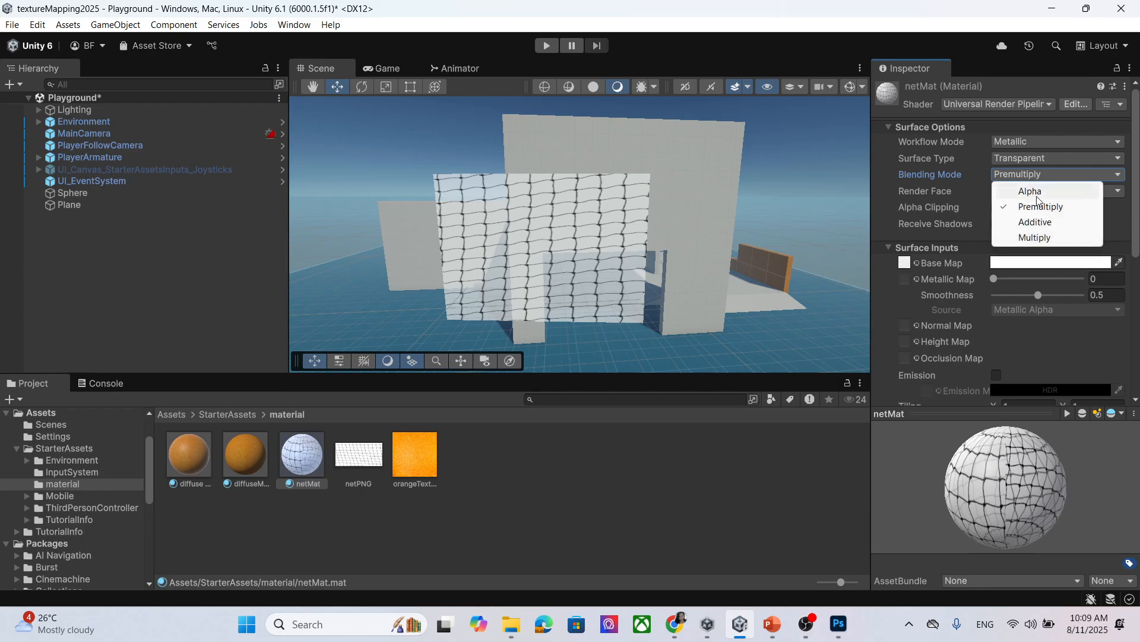
pyautogui.click(1035, 215)
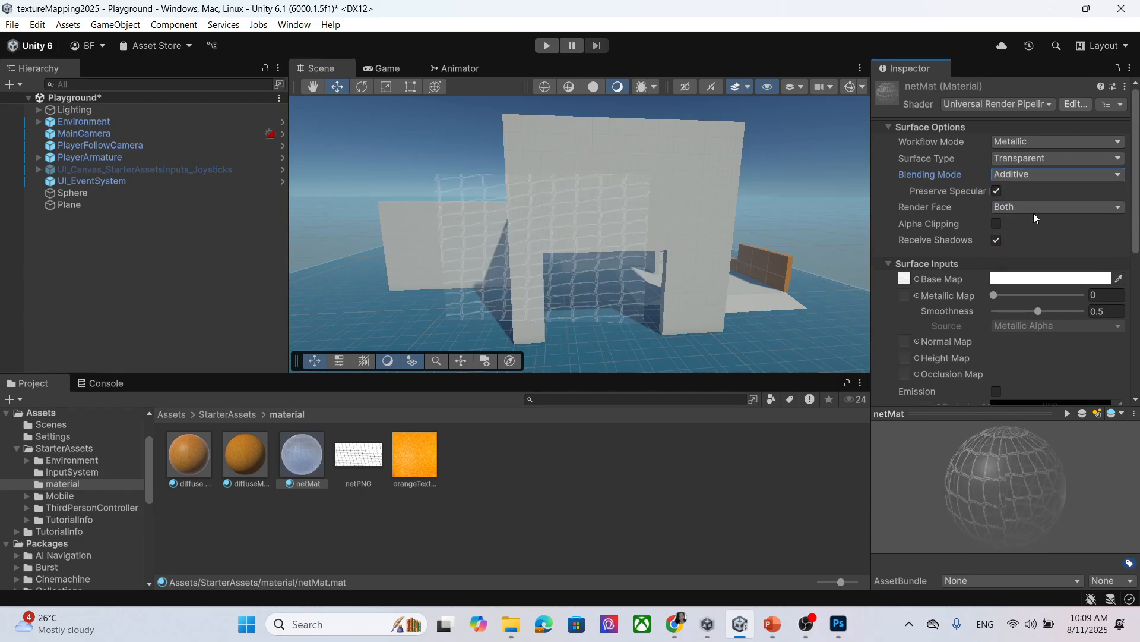
pyautogui.click(1028, 177)
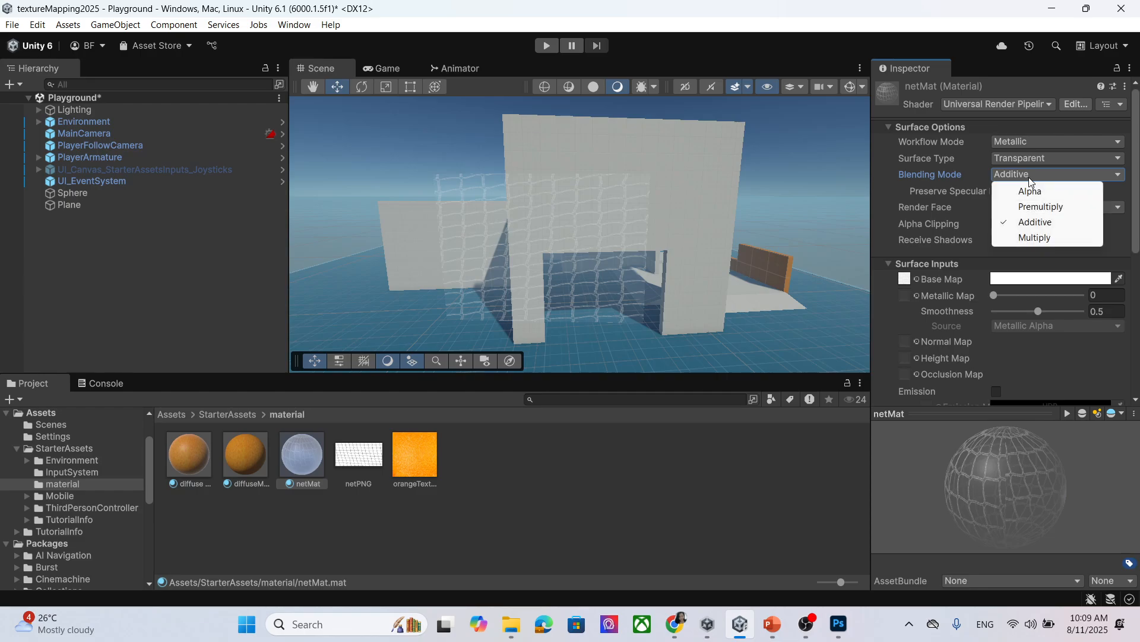
pyautogui.click(1035, 234)
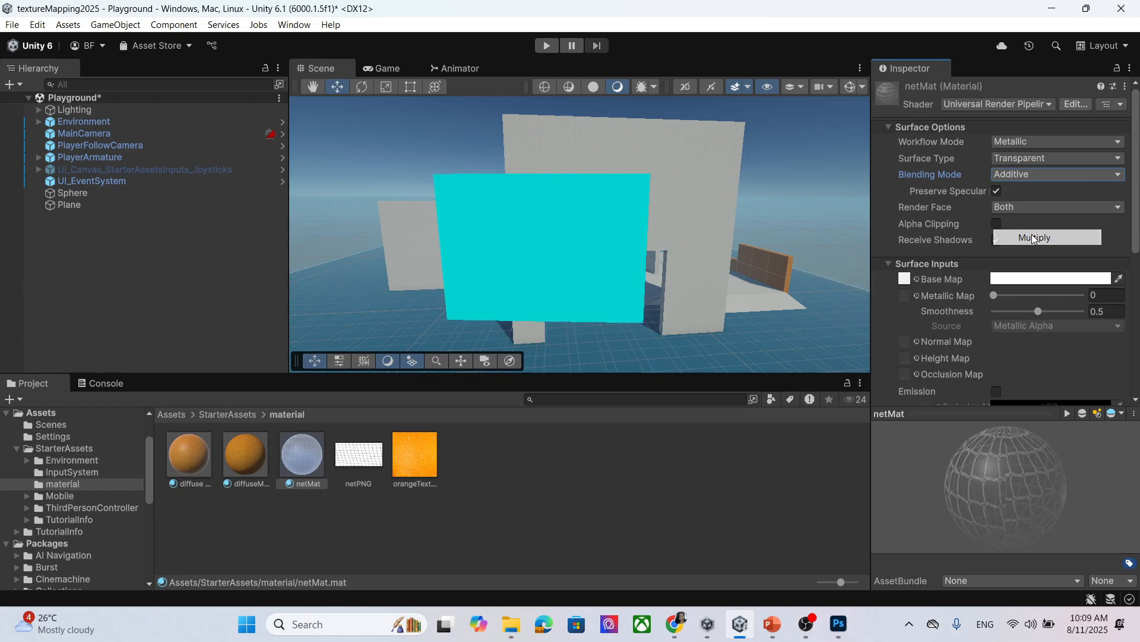
pyautogui.click(1019, 173)
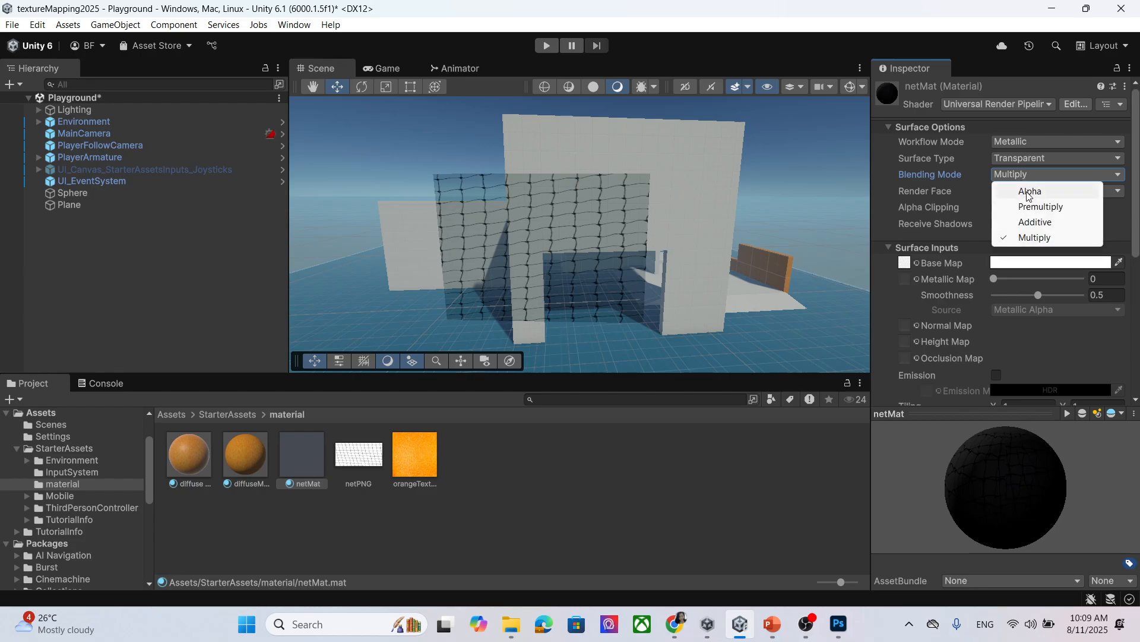
pyautogui.click(1028, 190)
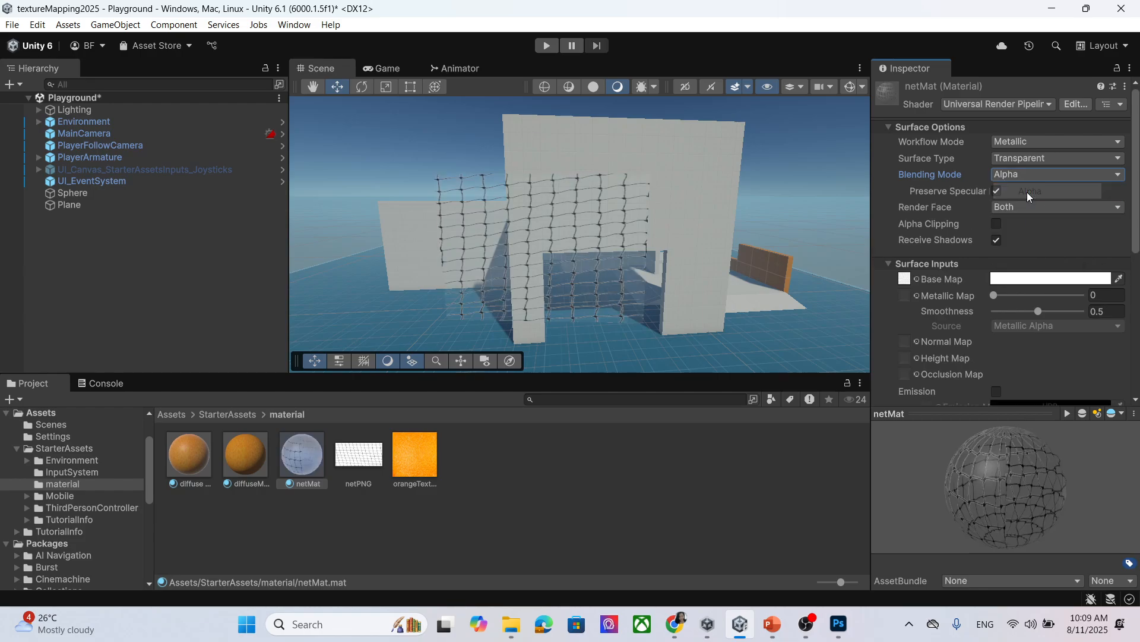
# Turn on alpha clipping for netMat with a 0.244 threshold and orbit around the net.
pyautogui.click(997, 224)
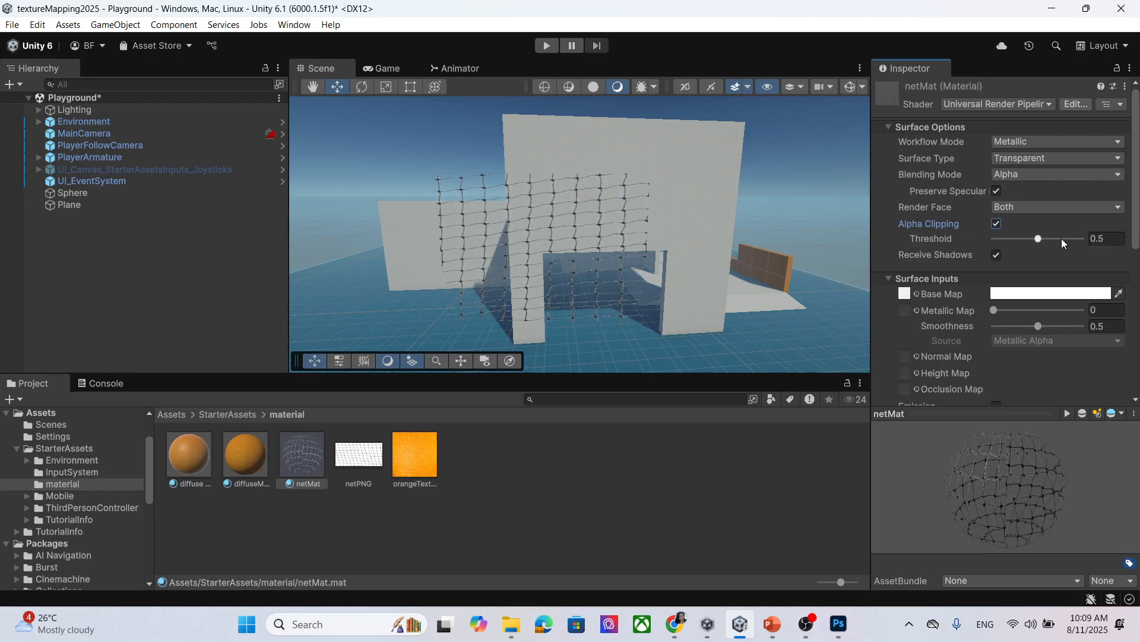
pyautogui.moveTo(1042, 237)
pyautogui.mouseDown()
pyautogui.moveTo(1072, 240)
pyautogui.moveTo(1020, 244)
pyautogui.mouseUp()
pyautogui.moveTo(409, 253); pyautogui.dragTo(477, 246, button='middle')
pyautogui.moveTo(477, 246); pyautogui.dragTo(652, 298, button='right')
pyautogui.moveTo(523, 277); pyautogui.dragTo(559, 286, button='middle')
pyautogui.moveTo(661, 290); pyautogui.dragTo(489, 252, button='right')
pyautogui.moveTo(705, 275); pyautogui.dragTo(587, 247, button='right')
pyautogui.scroll(-2, 587, 247)
# Turn netMat's alpha clipping off to compare how the net looks from several angles.
pyautogui.click(997, 224)
pyautogui.scroll(5, 687, 287)
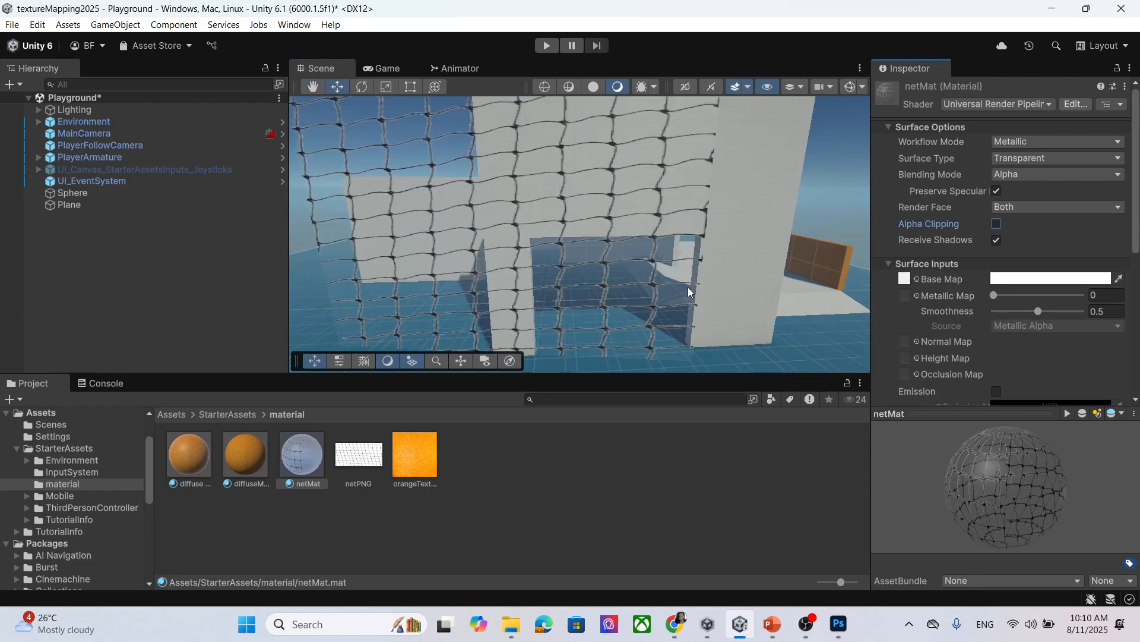
pyautogui.scroll(-4, 689, 285)
pyautogui.scroll(3, 677, 303)
pyautogui.scroll(3, 669, 325)
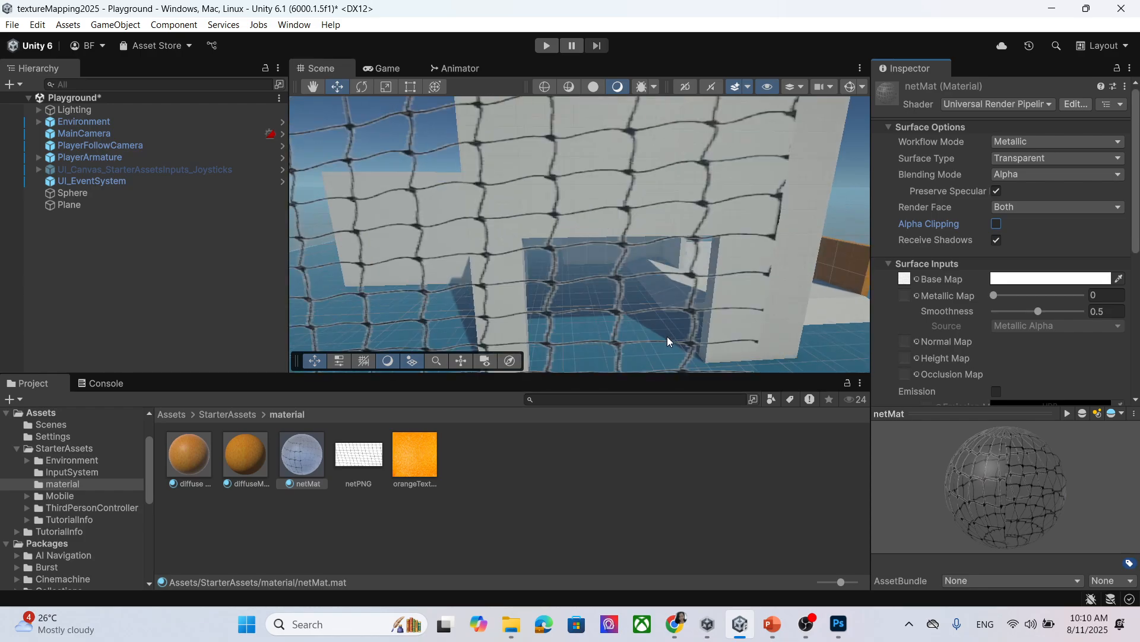
pyautogui.scroll(-3, 734, 321)
pyautogui.moveTo(719, 345); pyautogui.dragTo(726, 323, button='middle')
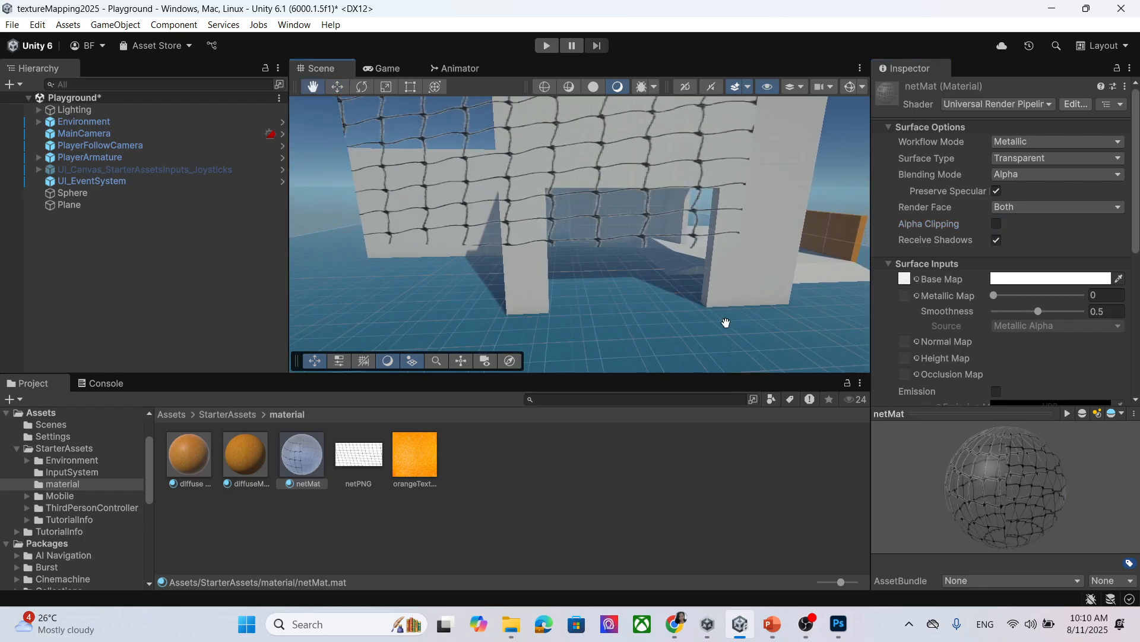
pyautogui.scroll(1, 645, 279)
pyautogui.moveTo(414, 275)
pyautogui.mouseDown(button='middle')
pyautogui.moveTo(435, 298)
pyautogui.moveTo(445, 286)
pyautogui.moveTo(424, 288)
pyautogui.mouseUp(button='middle')
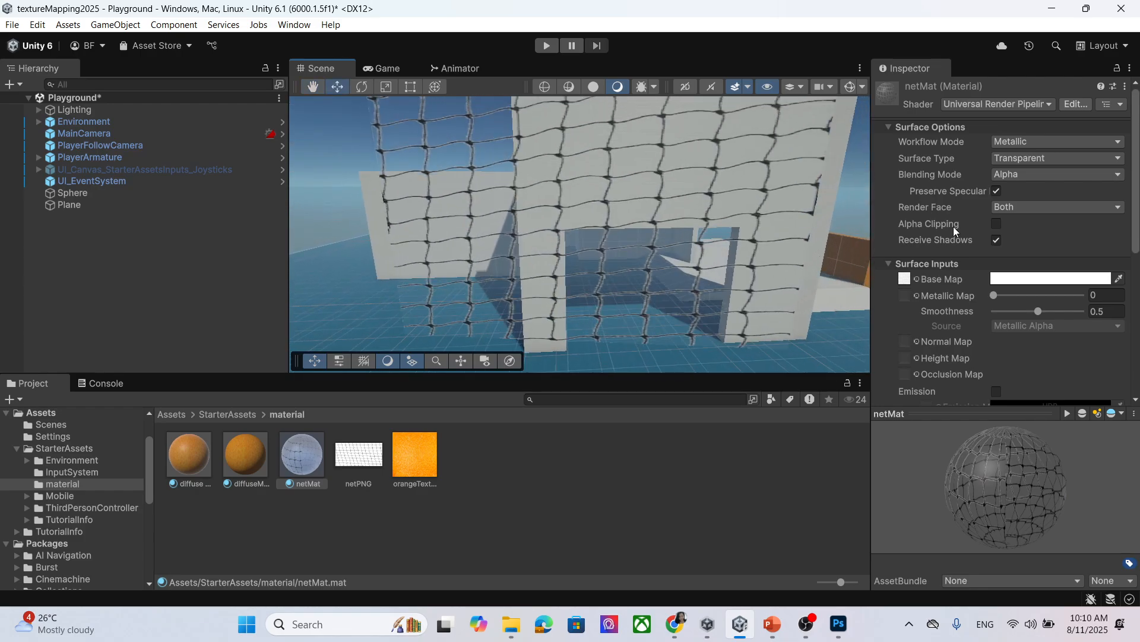
# Re-enable alpha clipping on netMat, recheck the net, and save the Playground scene with Ctrl+S.
pyautogui.click(997, 224)
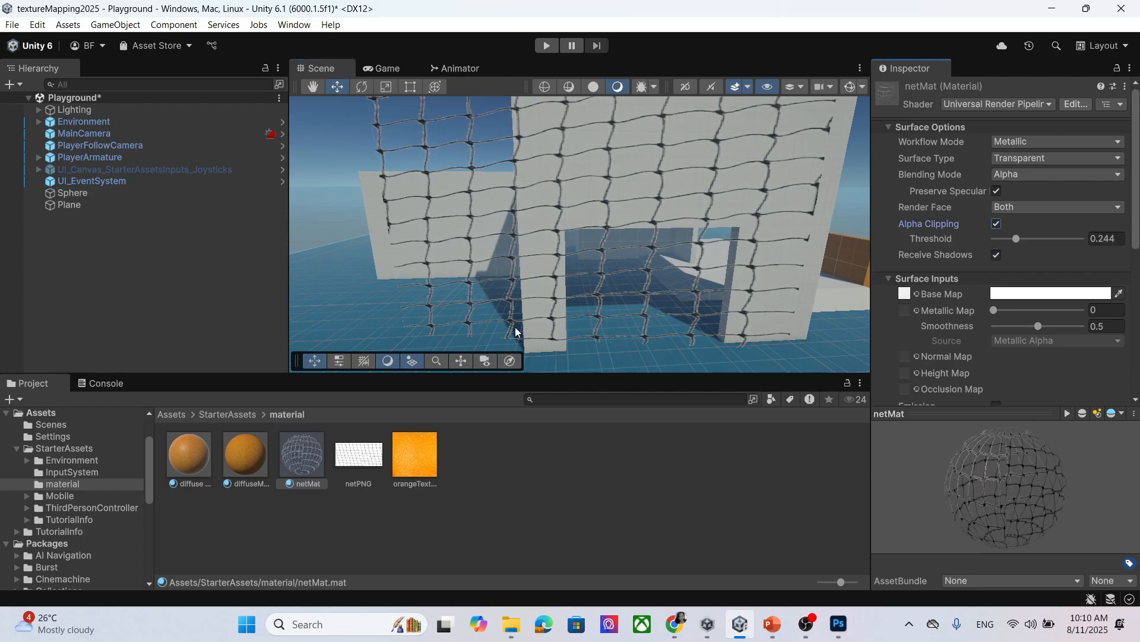
pyautogui.scroll(-1, 670, 294)
pyautogui.moveTo(671, 161); pyautogui.dragTo(666, 184, button='middle')
pyautogui.moveTo(571, 224)
pyautogui.mouseDown(button='right')
pyautogui.moveTo(651, 251)
pyautogui.moveTo(593, 228)
pyautogui.mouseUp(button='right')
pyautogui.scroll(-2, 593, 226)
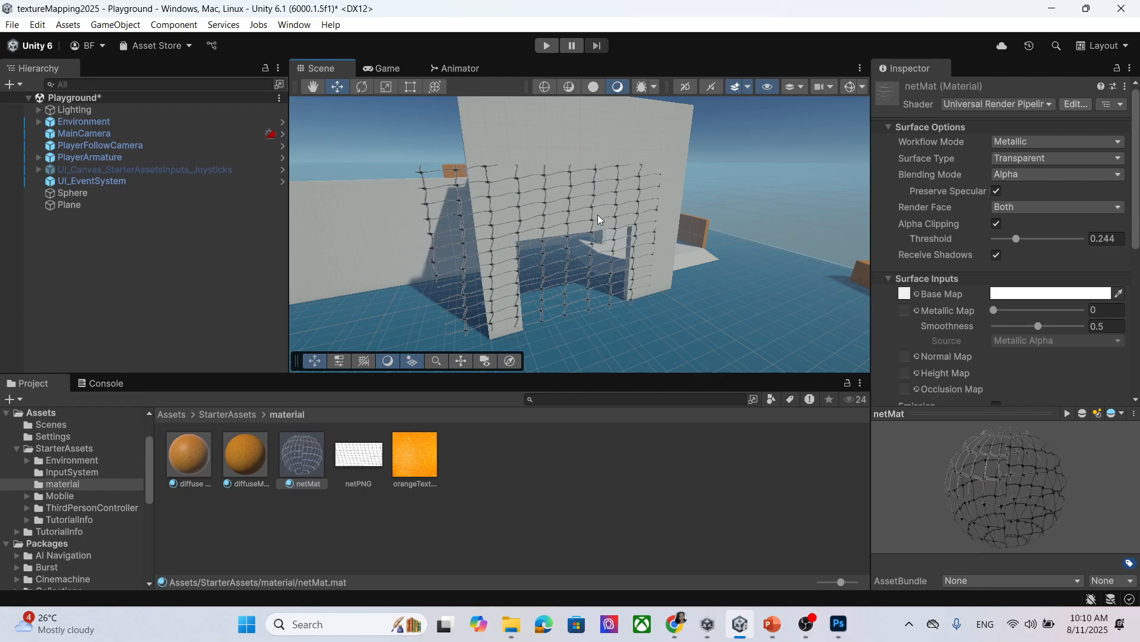
pyautogui.scroll(1, 597, 215)
pyautogui.scroll(-2, 597, 215)
pyautogui.scroll(3, 598, 216)
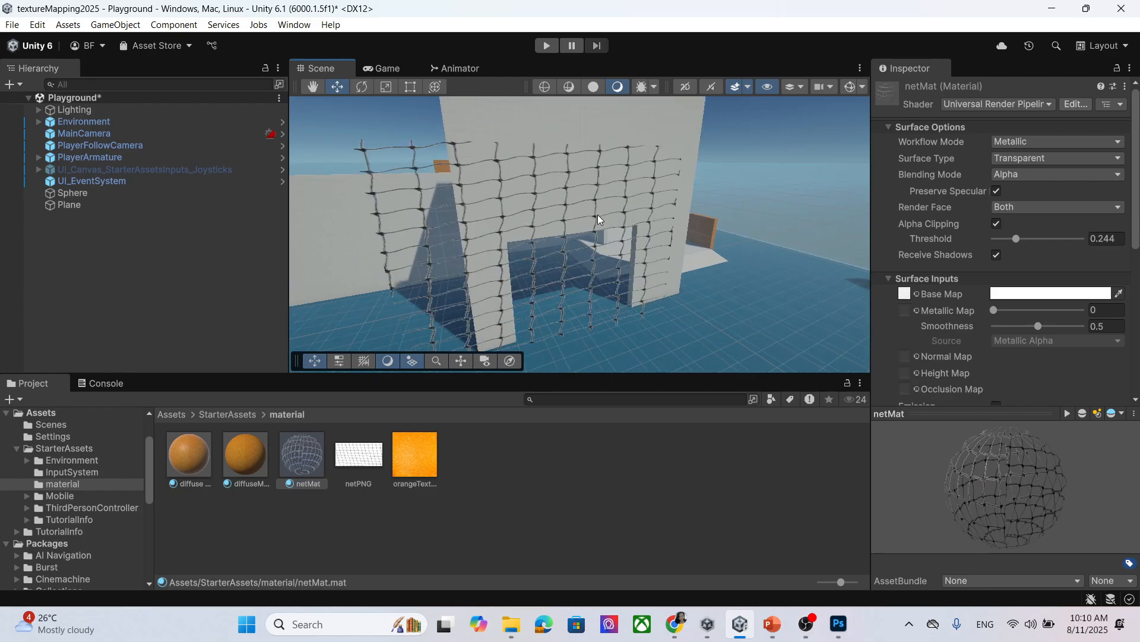
pyautogui.scroll(-3, 597, 215)
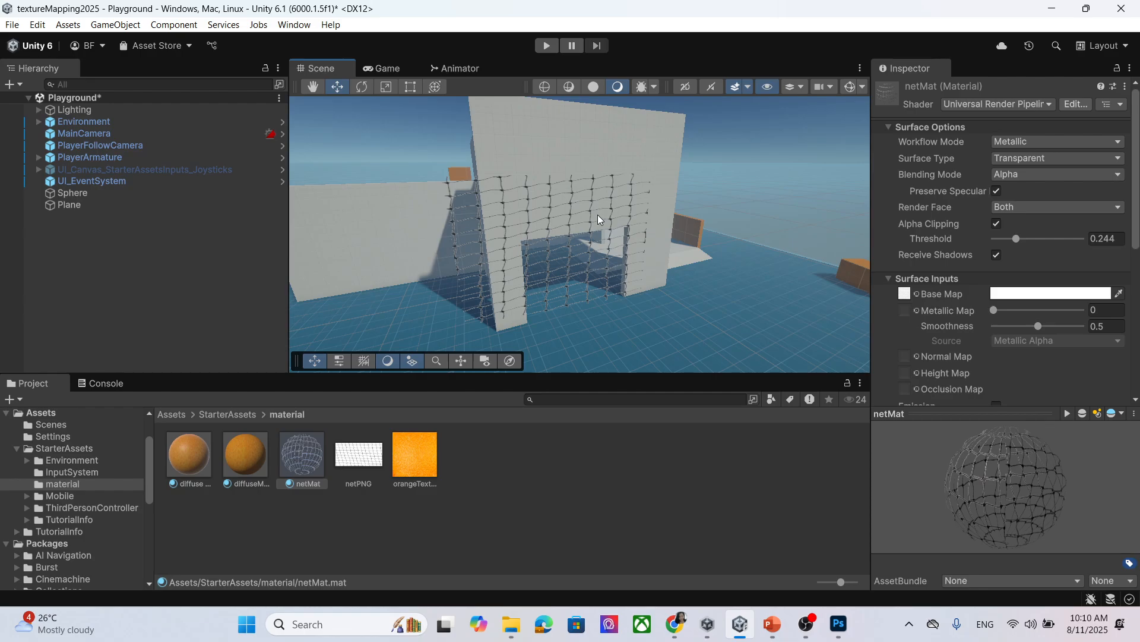
pyautogui.hotkey('ctrl', 's')
# Search Google Images for 'leaf image' in a new Chrome tab.
pyautogui.click(675, 624)
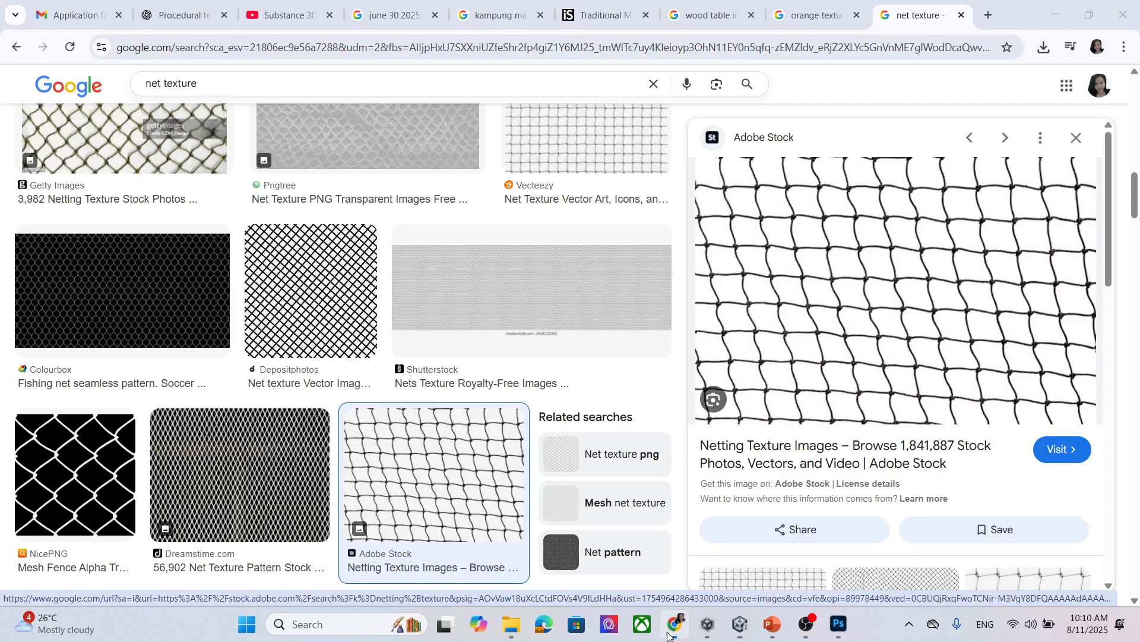
pyautogui.click(990, 15)
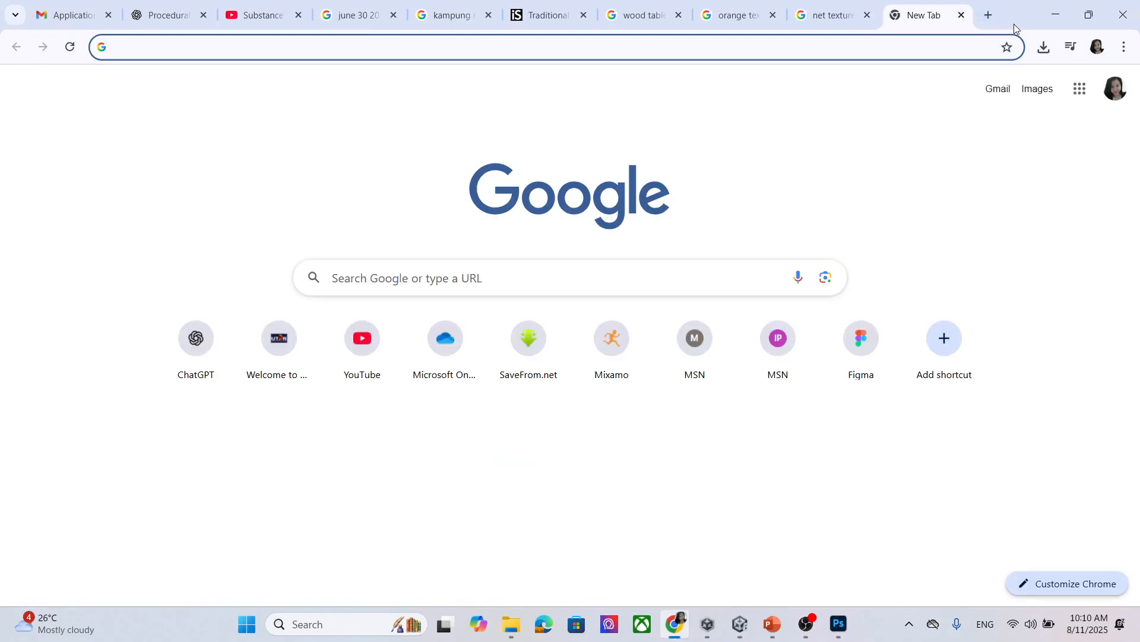
pyautogui.write('leaf image')
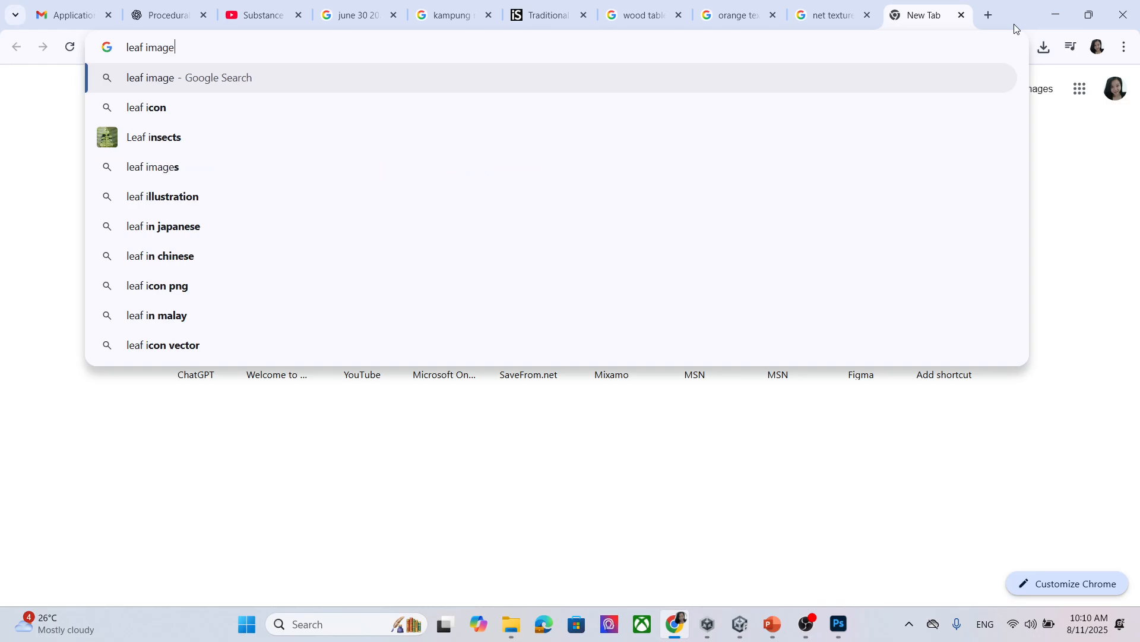
pyautogui.press('Return')
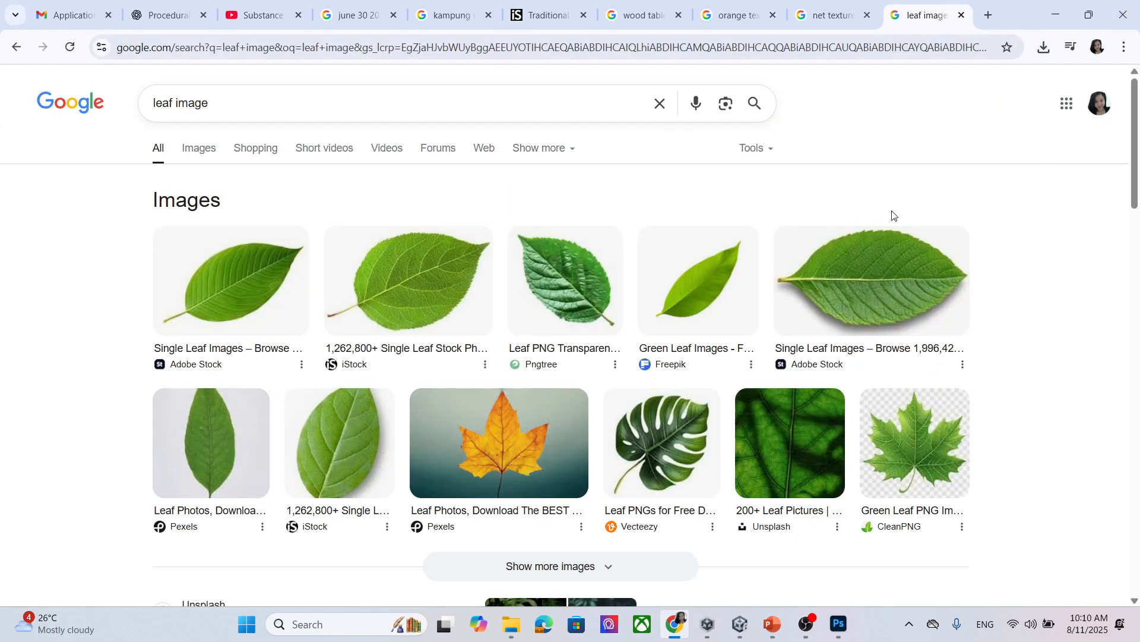
pyautogui.click(209, 152)
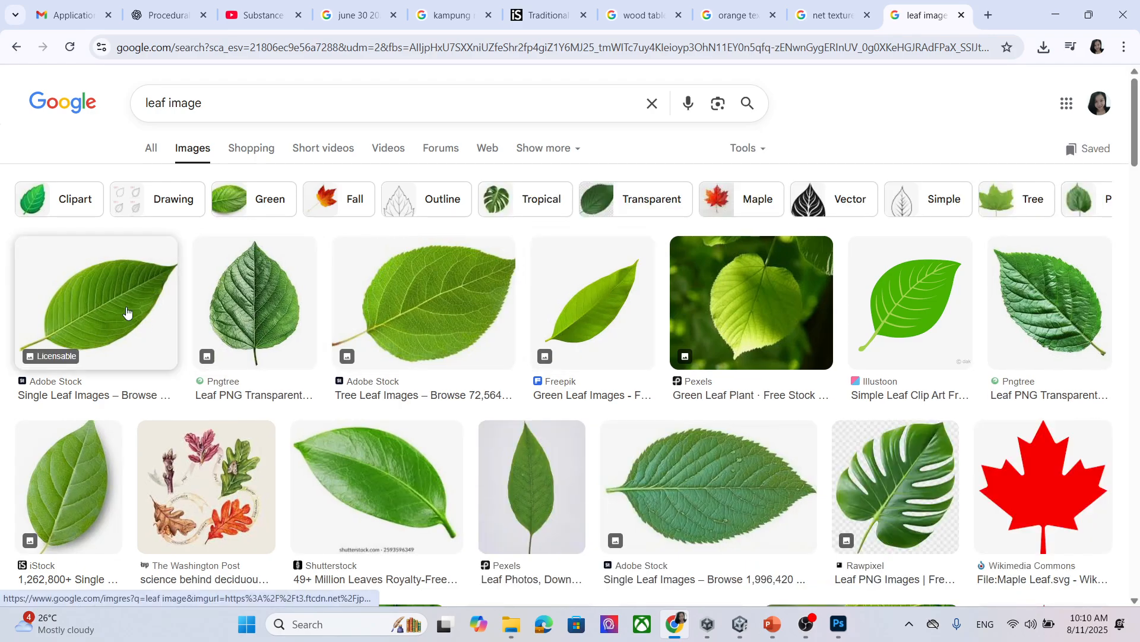
# Save the first leaf preview as 'leaf' and show the download in its folder.
pyautogui.click(142, 336)
pyautogui.rightClick(873, 340)
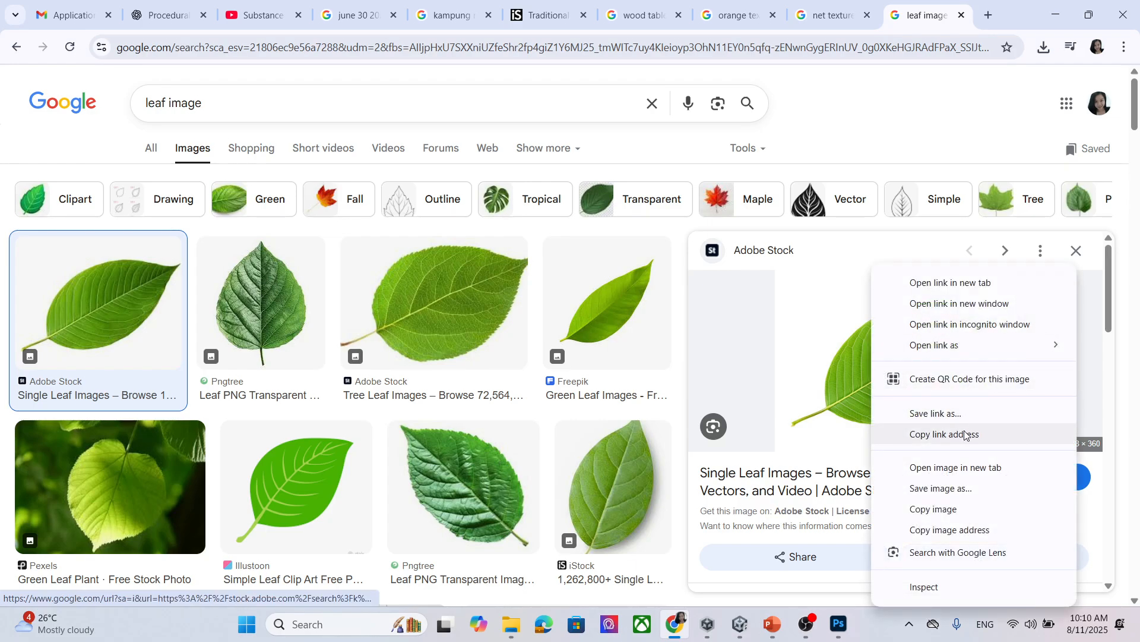
pyautogui.click(951, 489)
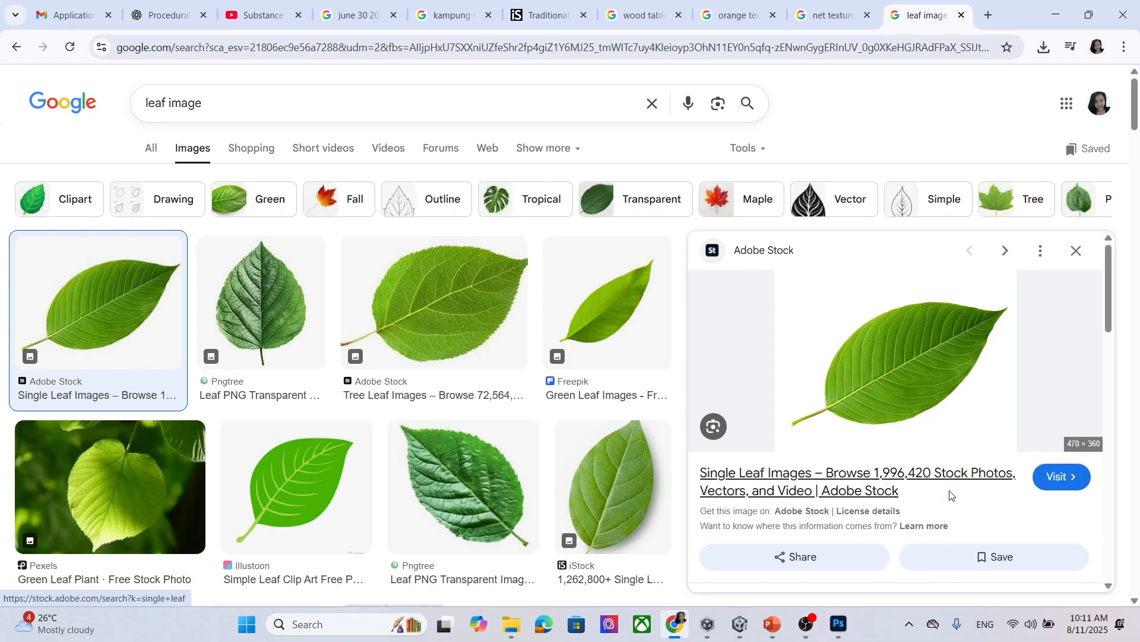
pyautogui.write('leaf')
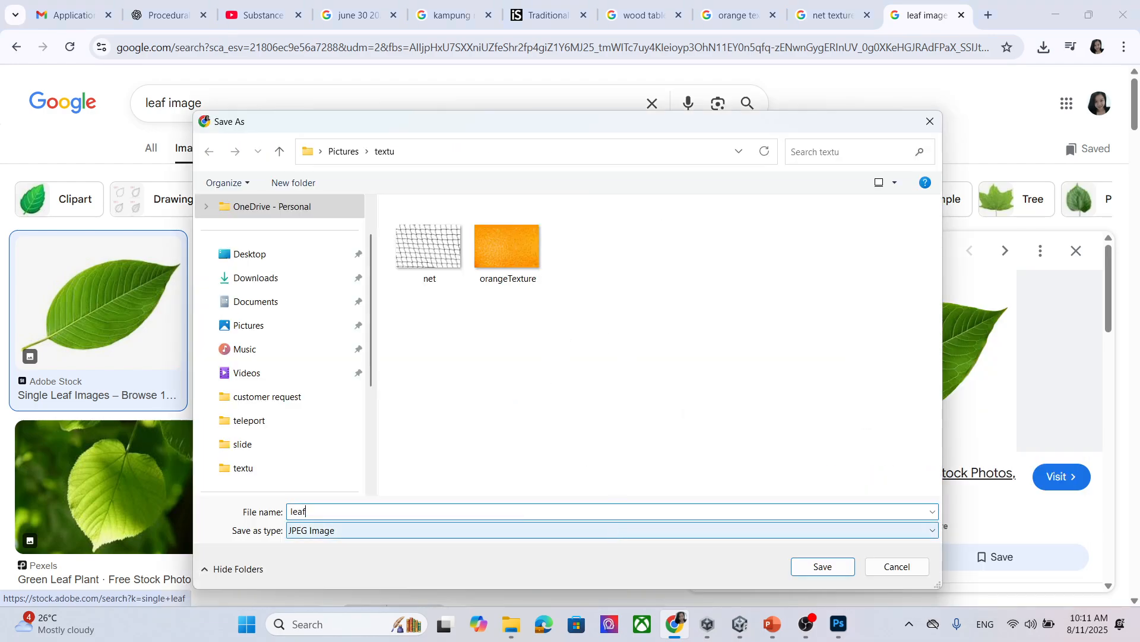
pyautogui.click(847, 568)
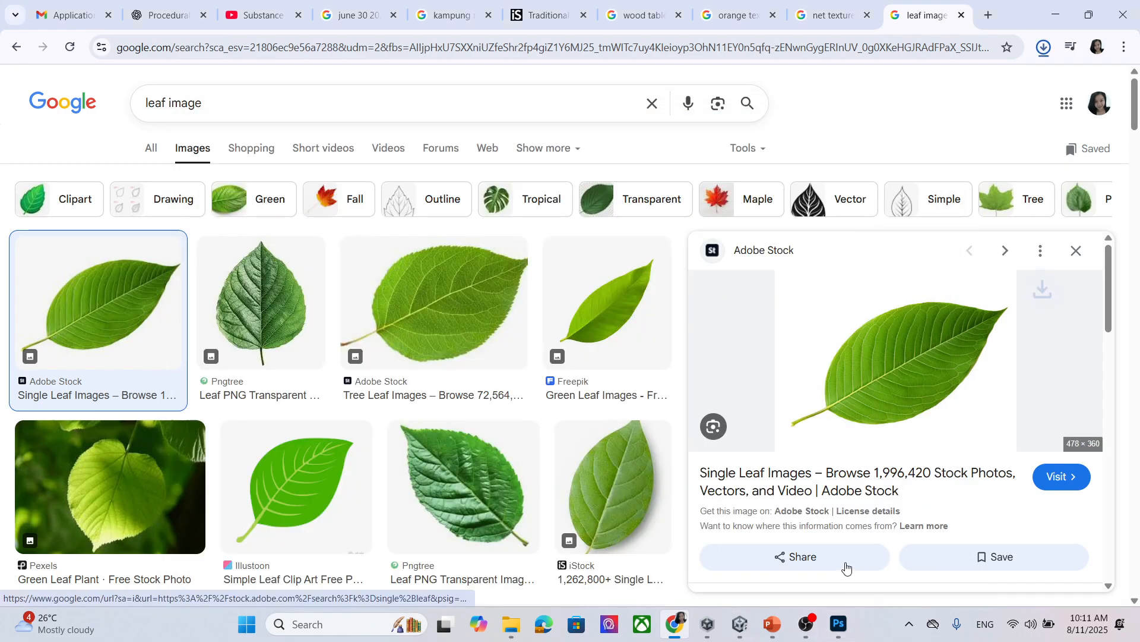
pyautogui.click(1005, 83)
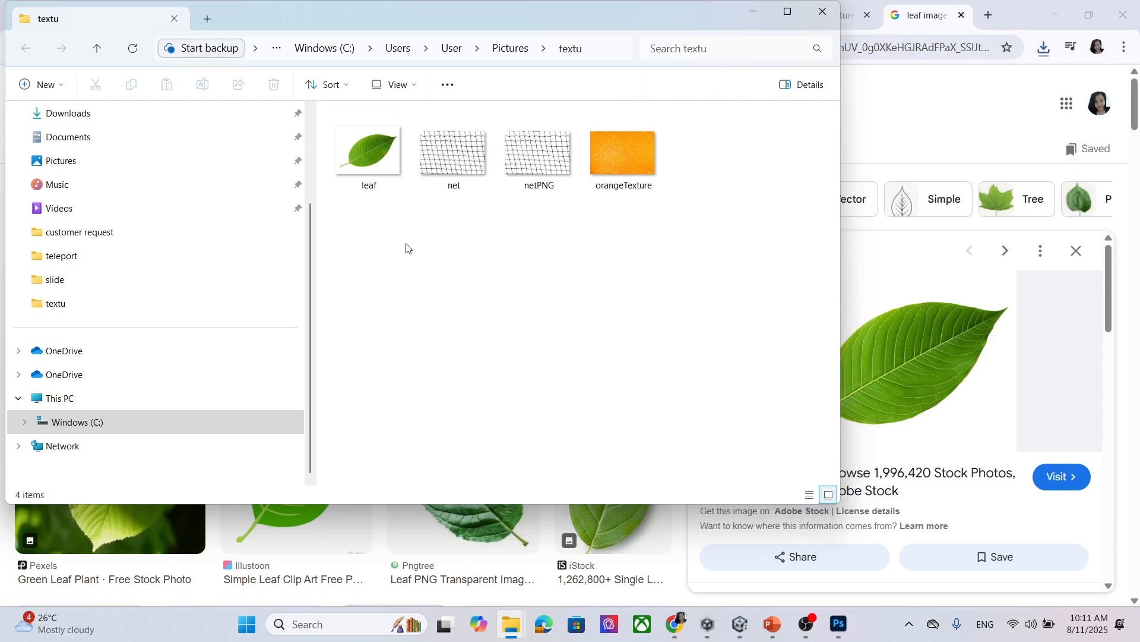
# In Photoshop, unlock the background, select the leaf subject, copy it to a layer, hide Layer 0.
pyautogui.moveTo(392, 179); pyautogui.dragTo(243, 55)
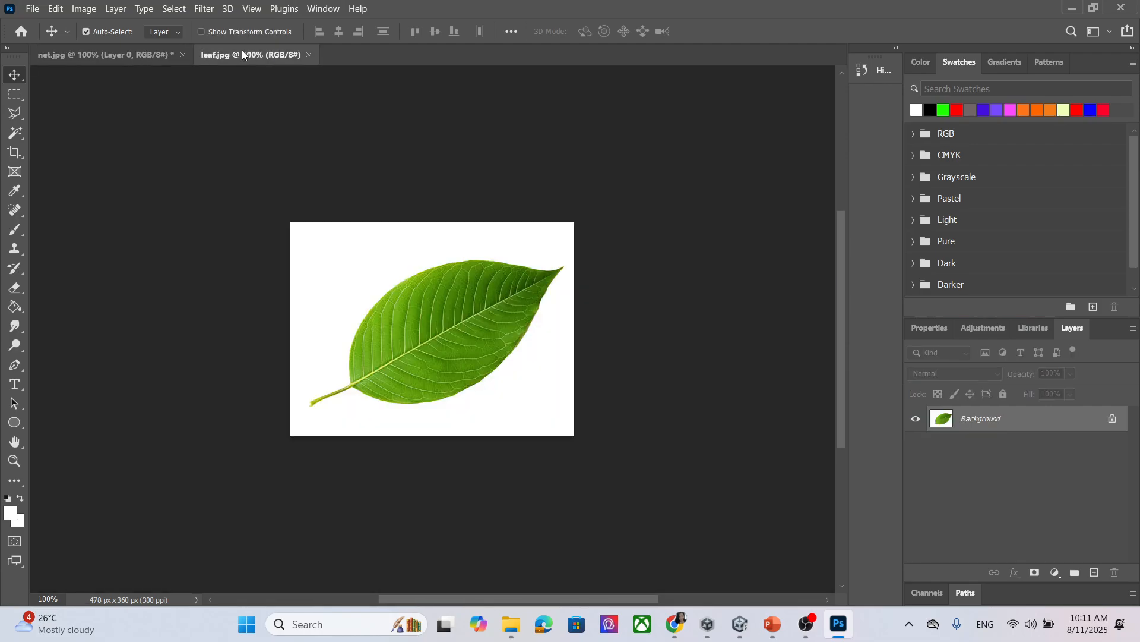
pyautogui.doubleClick(1065, 421)
pyautogui.click(697, 181)
pyautogui.click(167, 13)
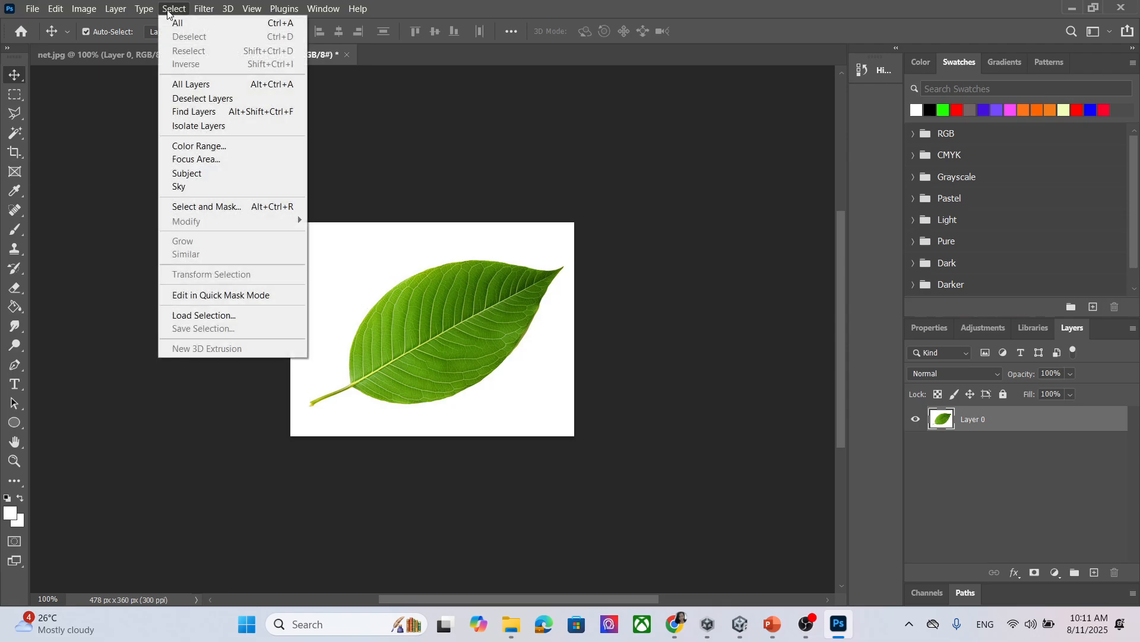
pyautogui.click(232, 173)
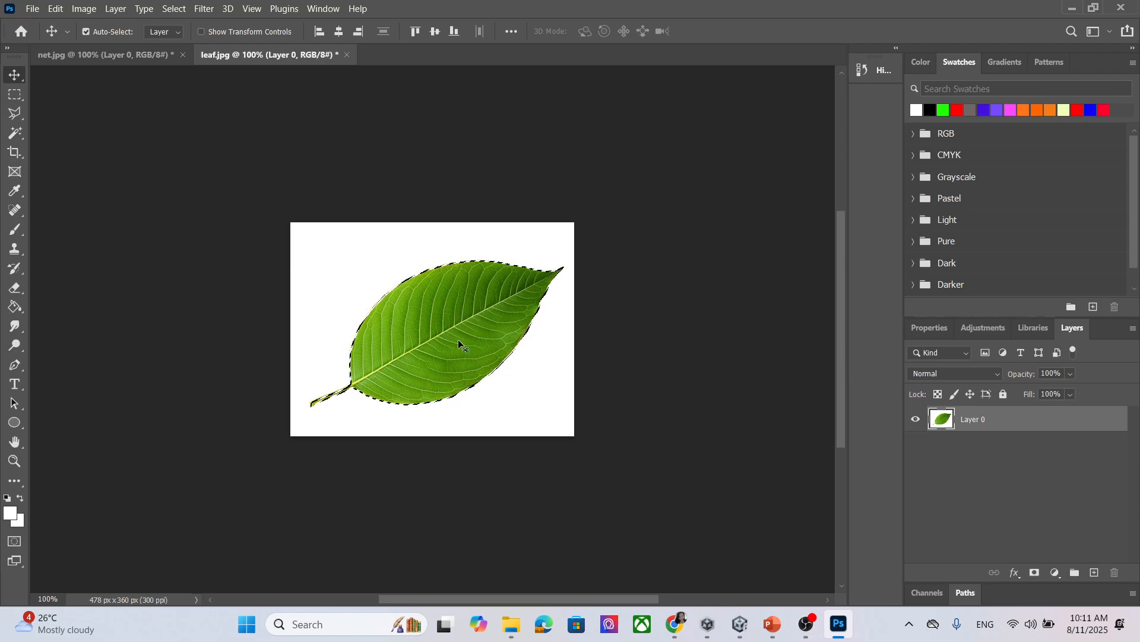
pyautogui.press('m')
pyautogui.rightClick(464, 314)
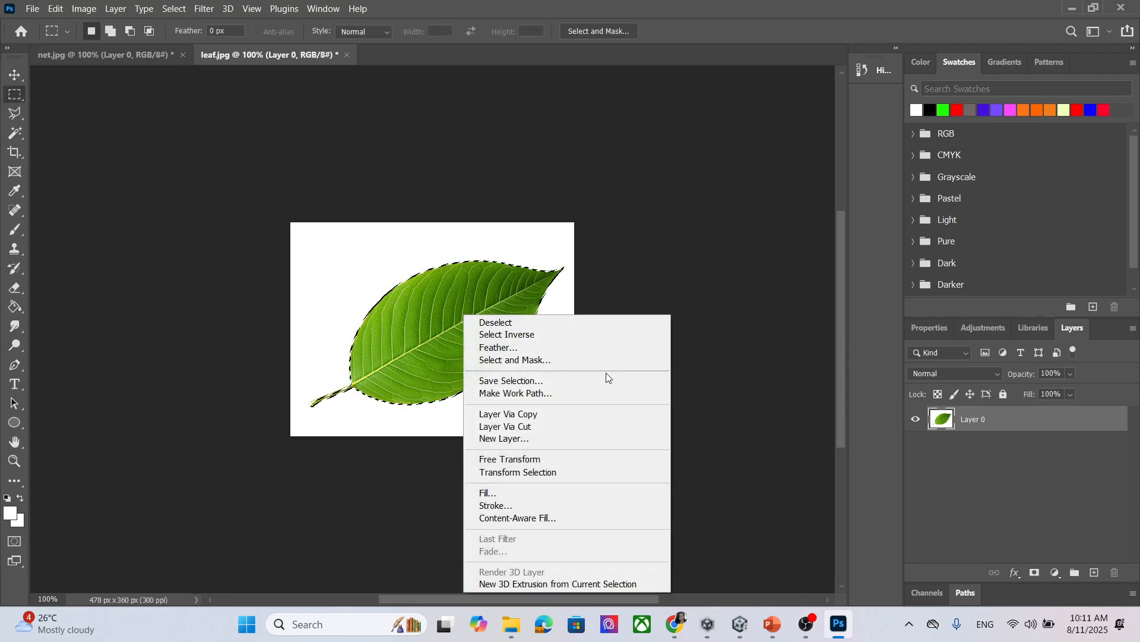
pyautogui.click(561, 414)
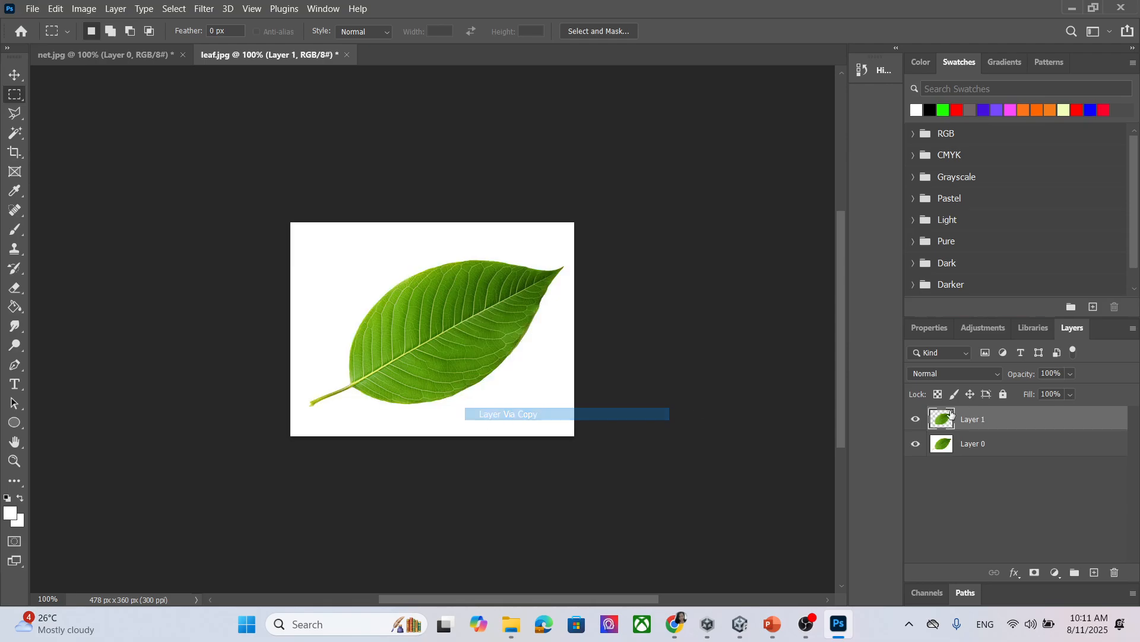
pyautogui.click(916, 444)
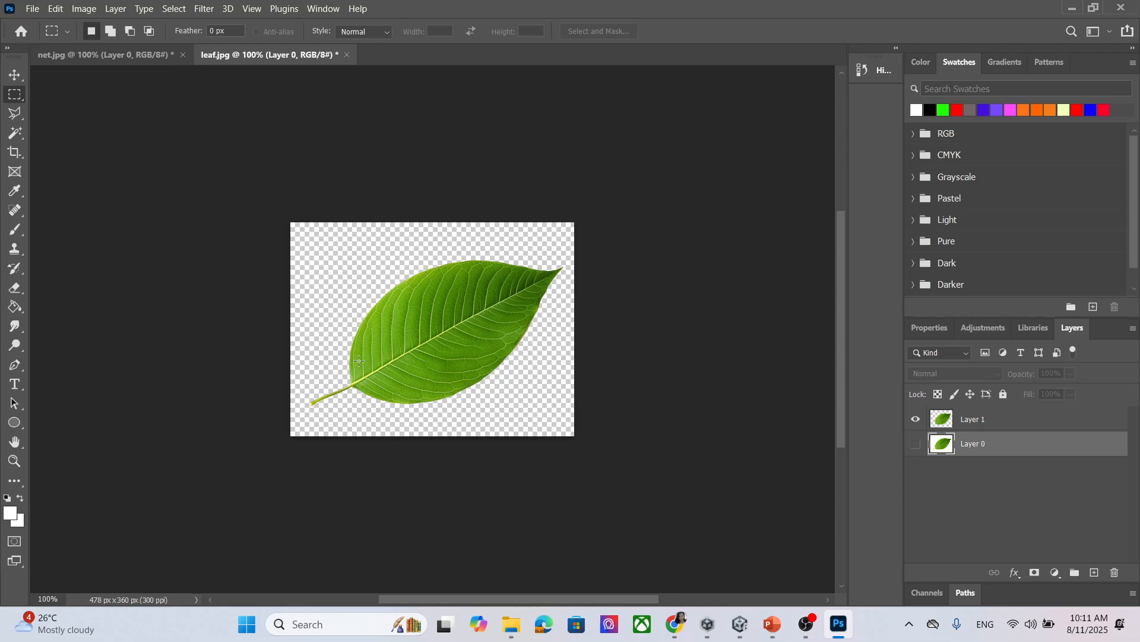
# Quick Export the cut-out leaf as a PNG named leafpng.
pyautogui.click(32, 8)
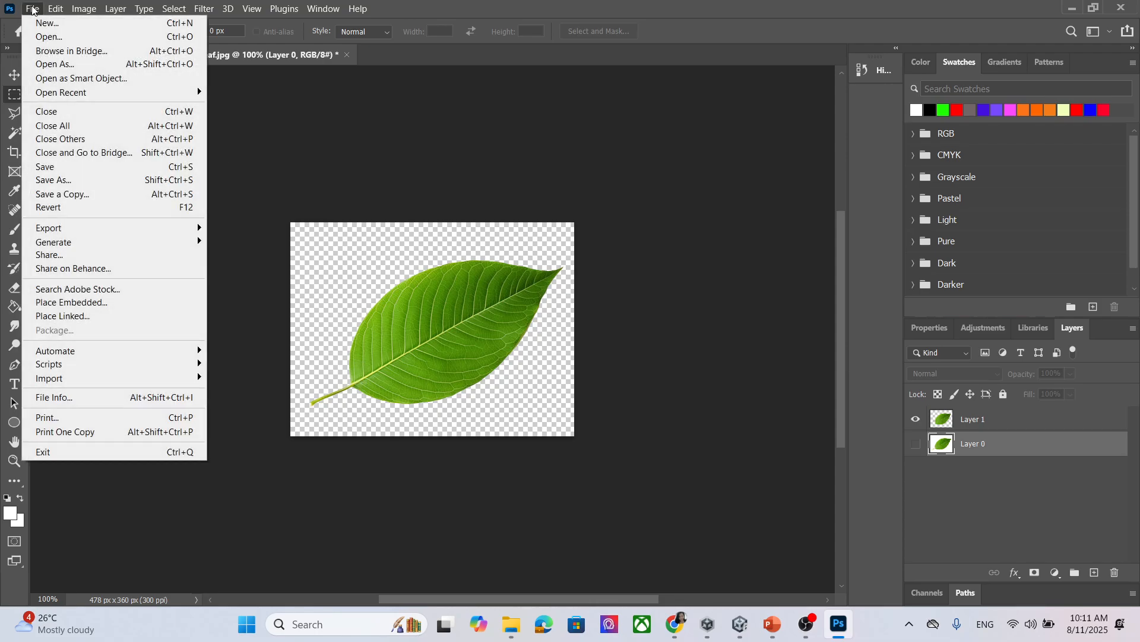
pyautogui.moveTo(134, 235)
pyautogui.click(335, 228)
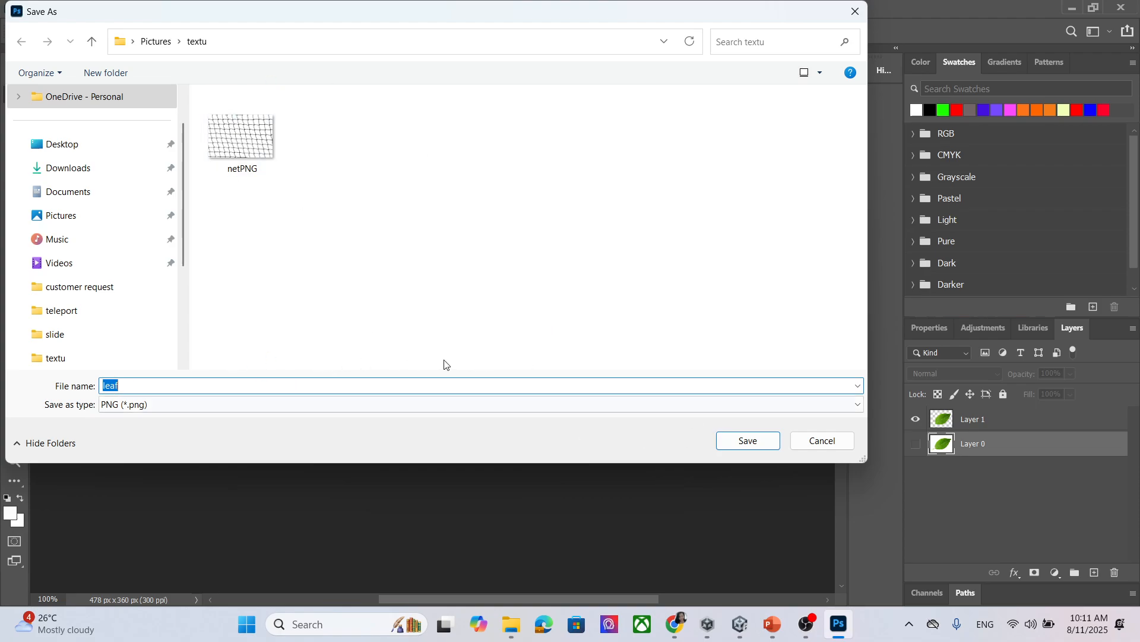
pyautogui.click(241, 388)
pyautogui.write('png')
pyautogui.click(765, 439)
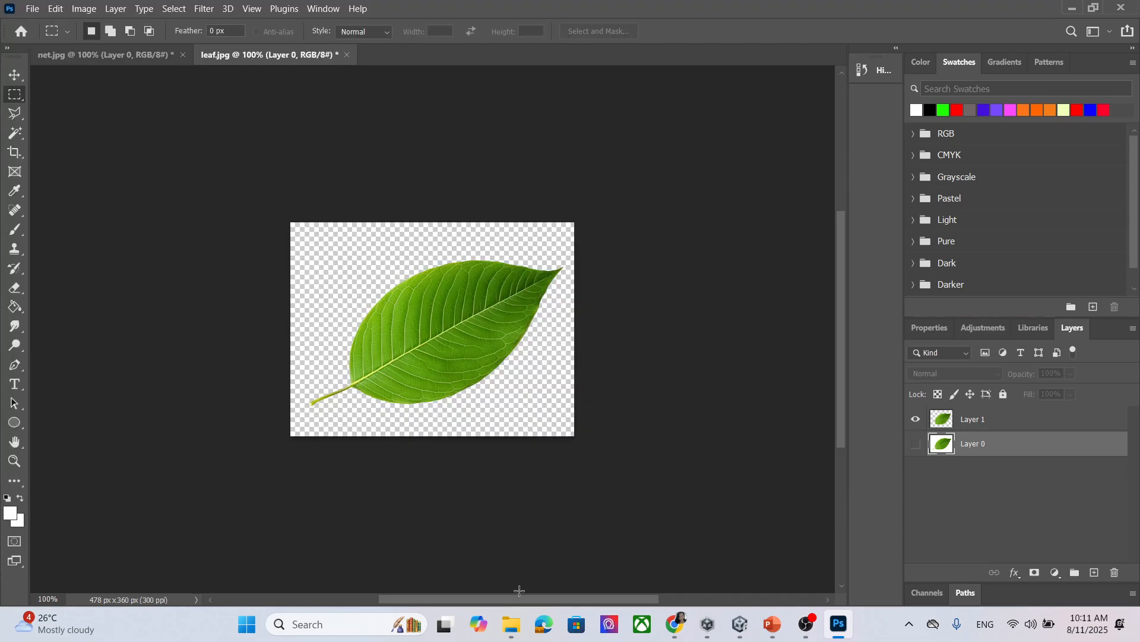
# Import leafpng from the textu folder into Unity's material folder.
pyautogui.moveTo(519, 624)
pyautogui.click(593, 560)
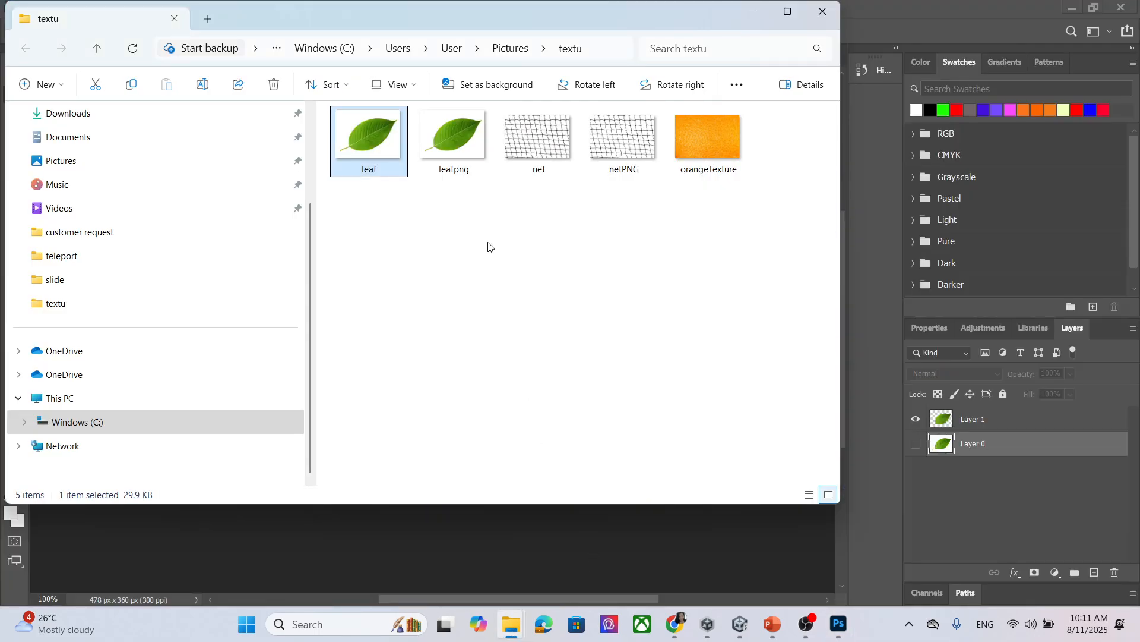
pyautogui.click(455, 153)
pyautogui.moveTo(455, 153); pyautogui.dragTo(515, 490)
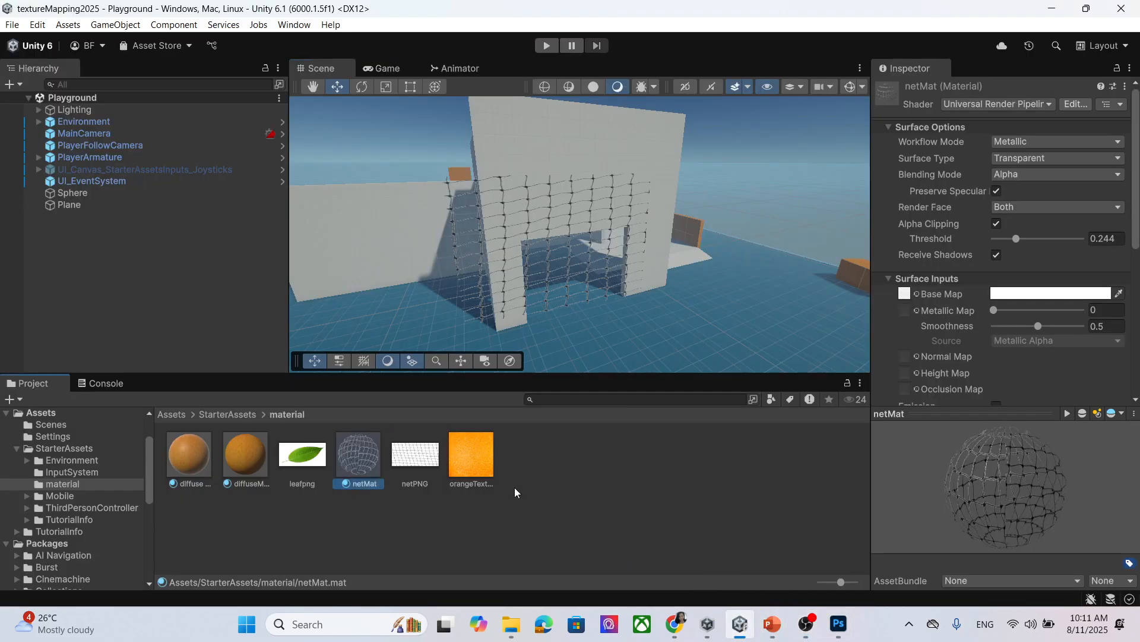
# Create a plane through GameObject > 3D Object > Plane and rename it leaf.
pyautogui.click(297, 459)
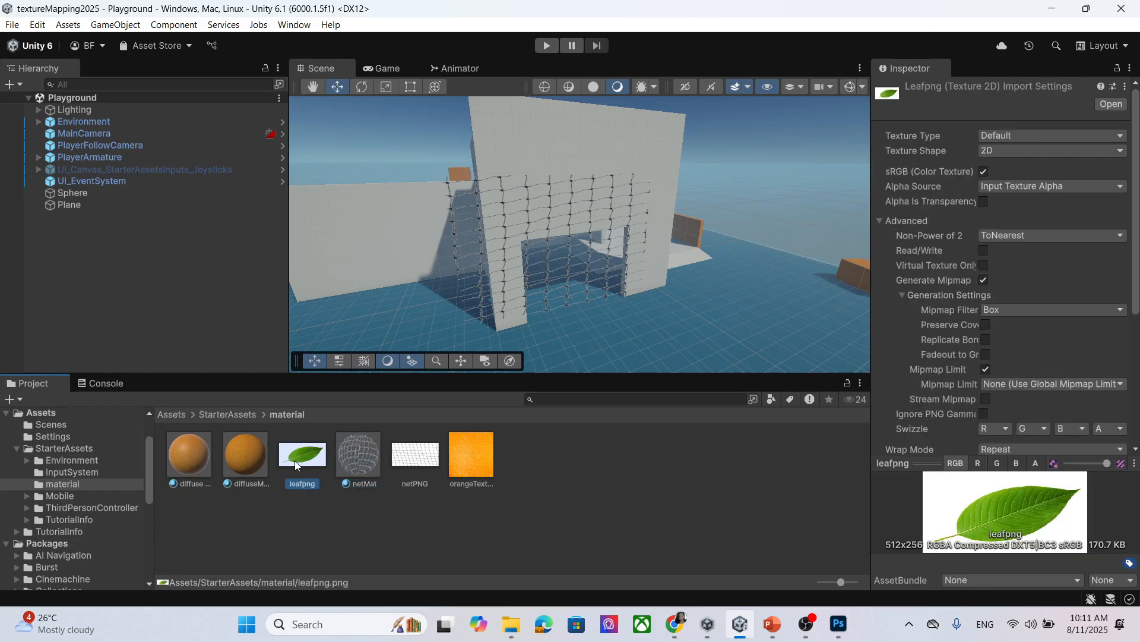
pyautogui.click(601, 451)
pyautogui.scroll(-5, 570, 297)
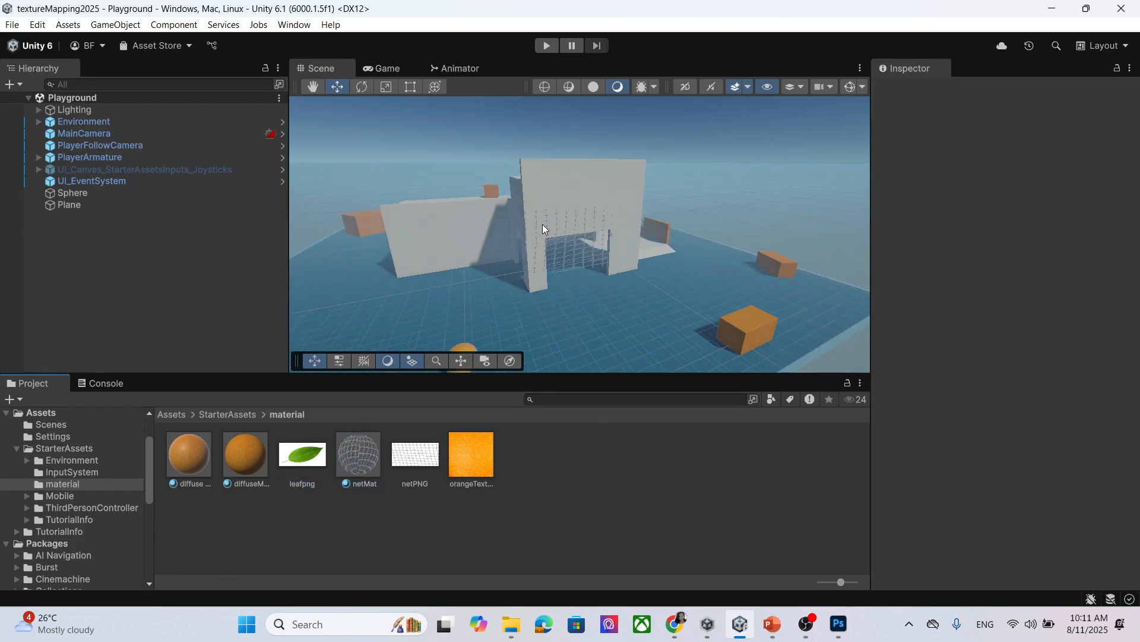
pyautogui.click(101, 26)
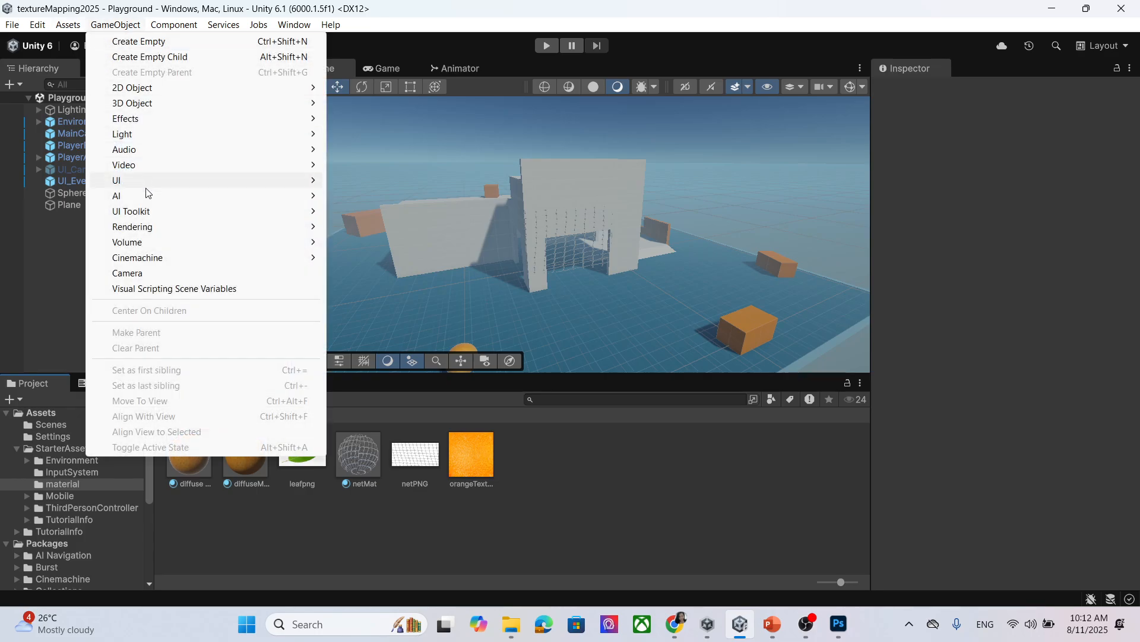
pyautogui.moveTo(158, 119)
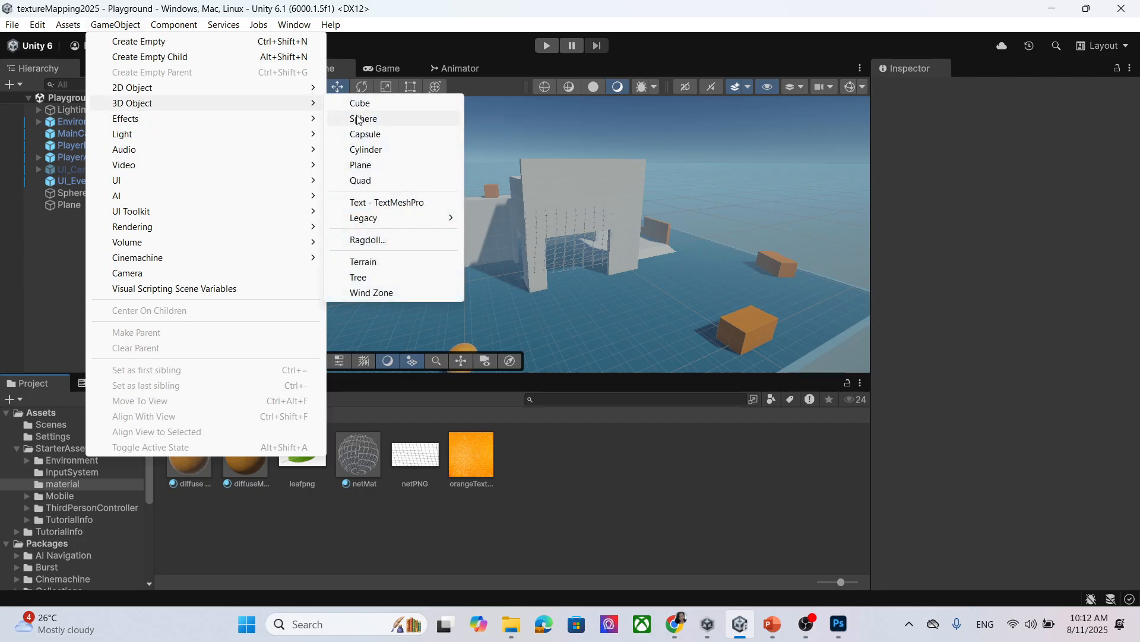
pyautogui.click(389, 168)
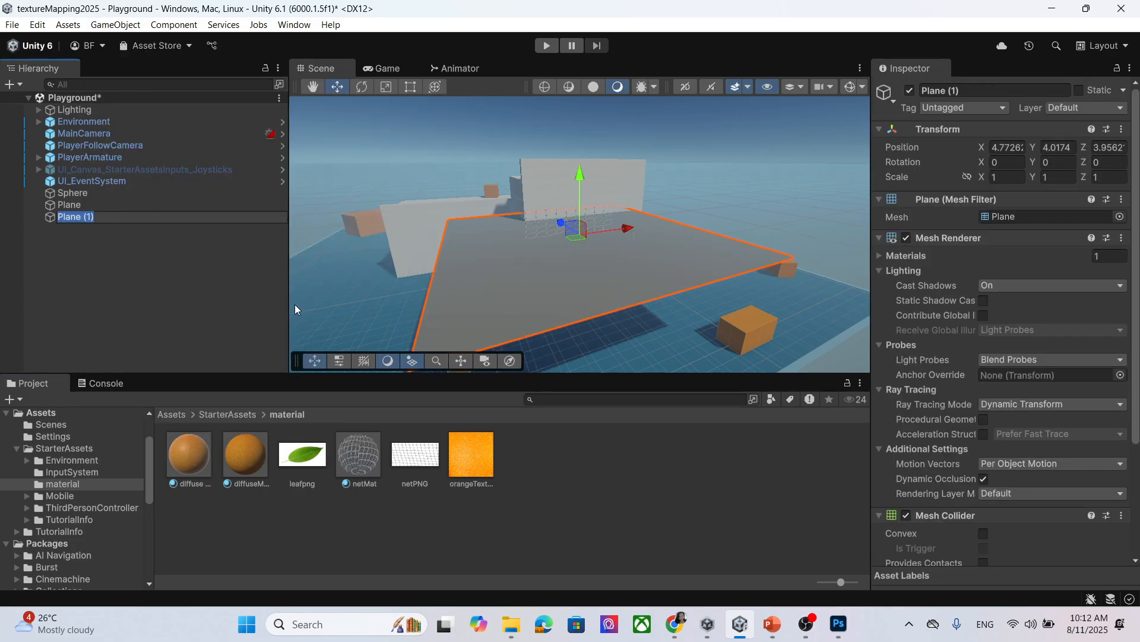
pyautogui.click(1002, 89)
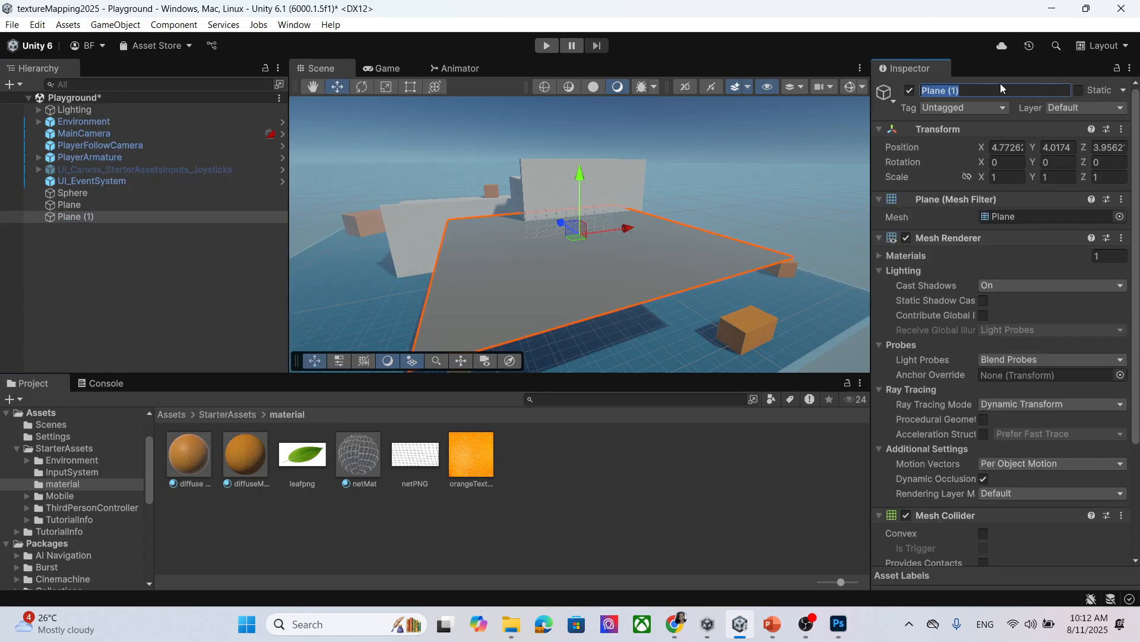
pyautogui.write('leaf')
pyautogui.press('Return')
pyautogui.scroll(2, 658, 244)
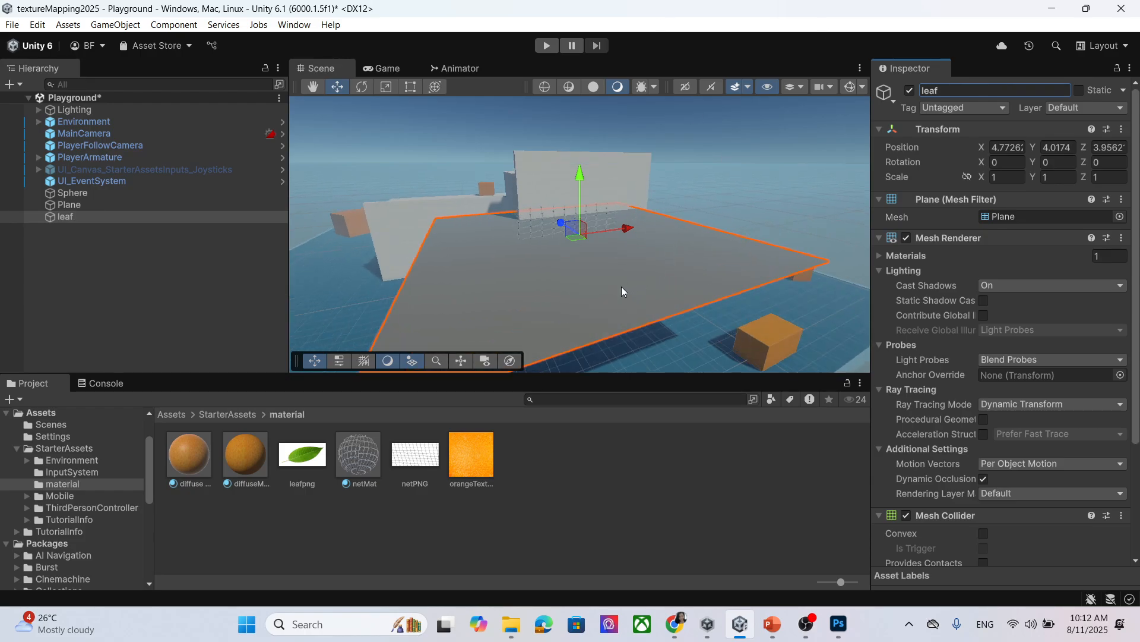
pyautogui.click(308, 457)
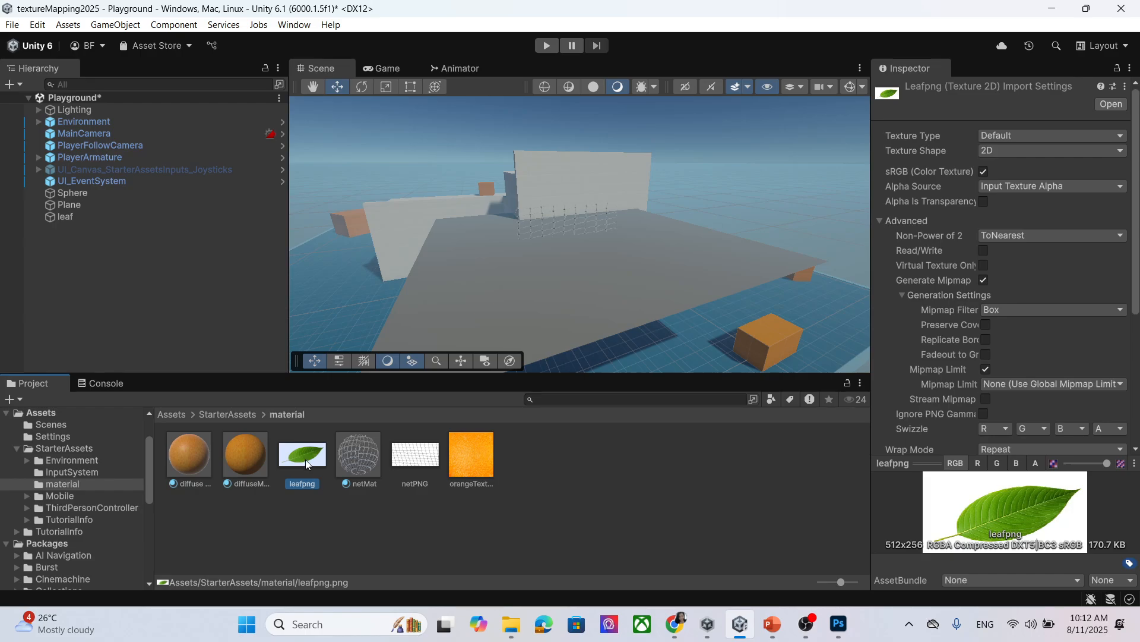
# Create a new material named leafMat in the material folder.
pyautogui.rightClick(305, 458)
pyautogui.moveTo(386, 93)
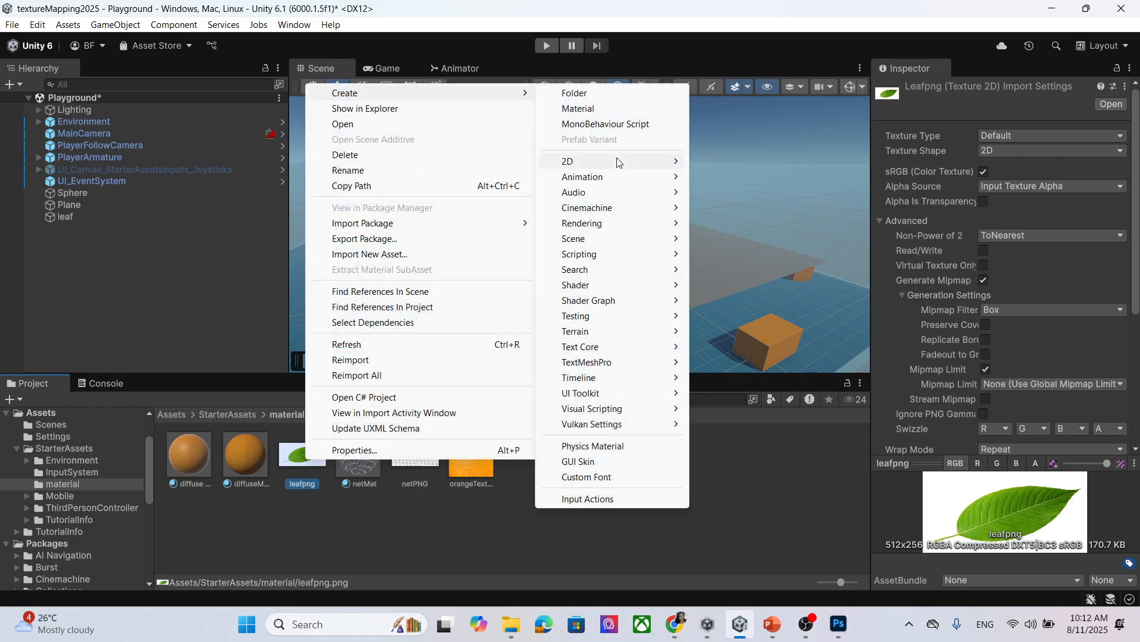
pyautogui.click(579, 109)
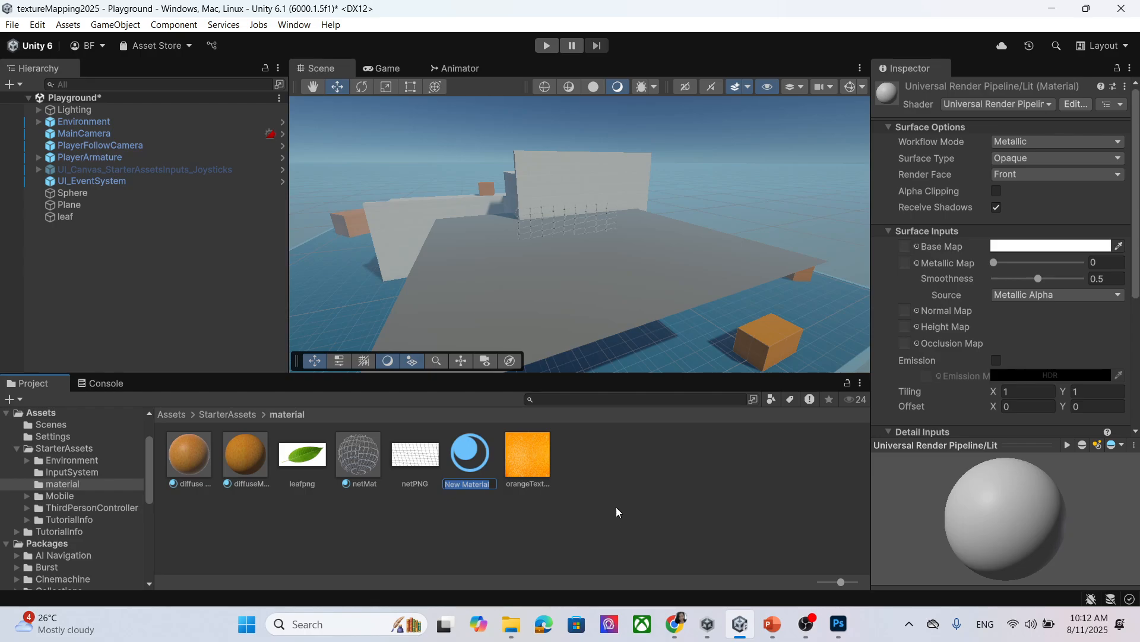
pyautogui.write('leafMat')
pyautogui.press('Return')
# Use leafpng as leafMat's Base Map and apply leafMat to the leaf plane.
pyautogui.moveTo(351, 460); pyautogui.dragTo(909, 250)
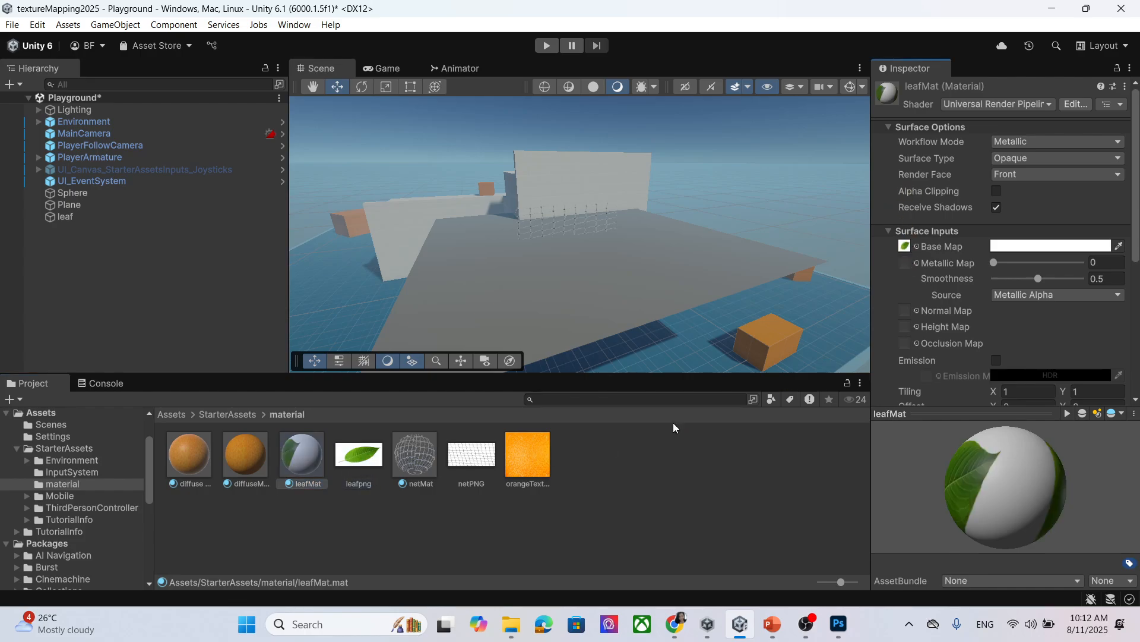
pyautogui.moveTo(313, 452); pyautogui.dragTo(557, 301)
pyautogui.scroll(-2, 630, 276)
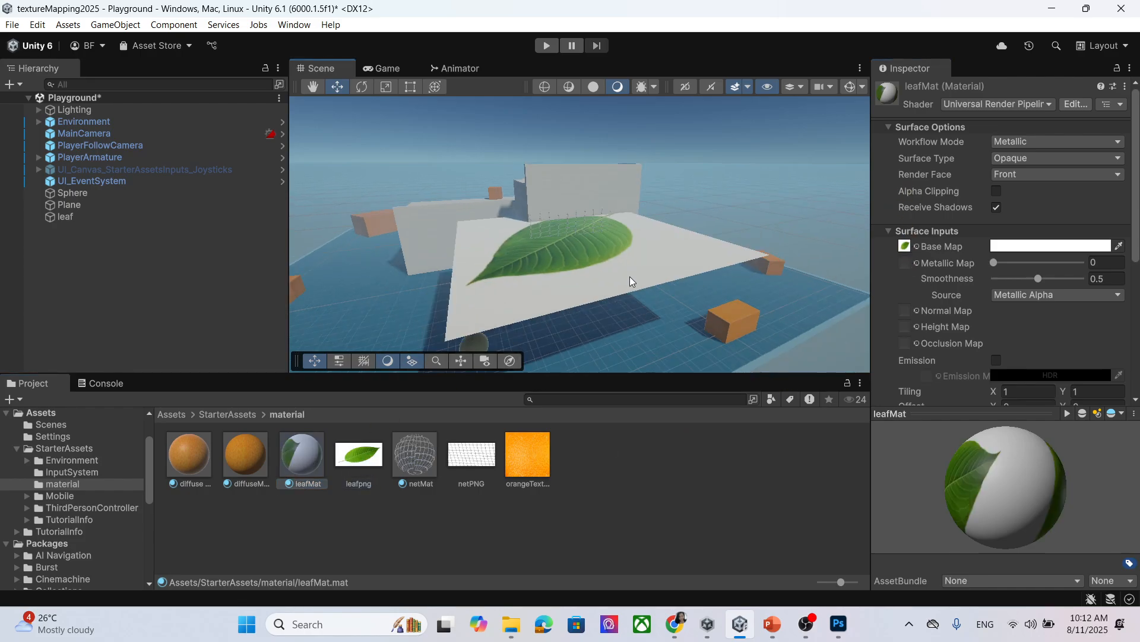
pyautogui.moveTo(591, 181); pyautogui.dragTo(636, 287, button='middle')
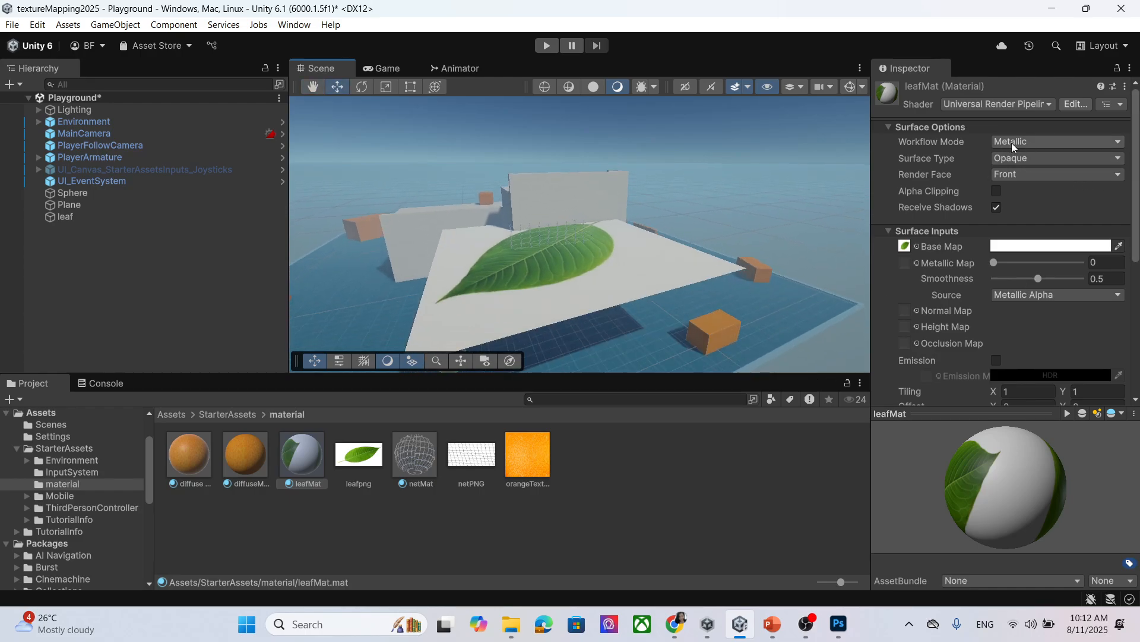
# Set leafMat's Surface Type to Transparent and check the leaf in the Scene view.
pyautogui.click(1026, 159)
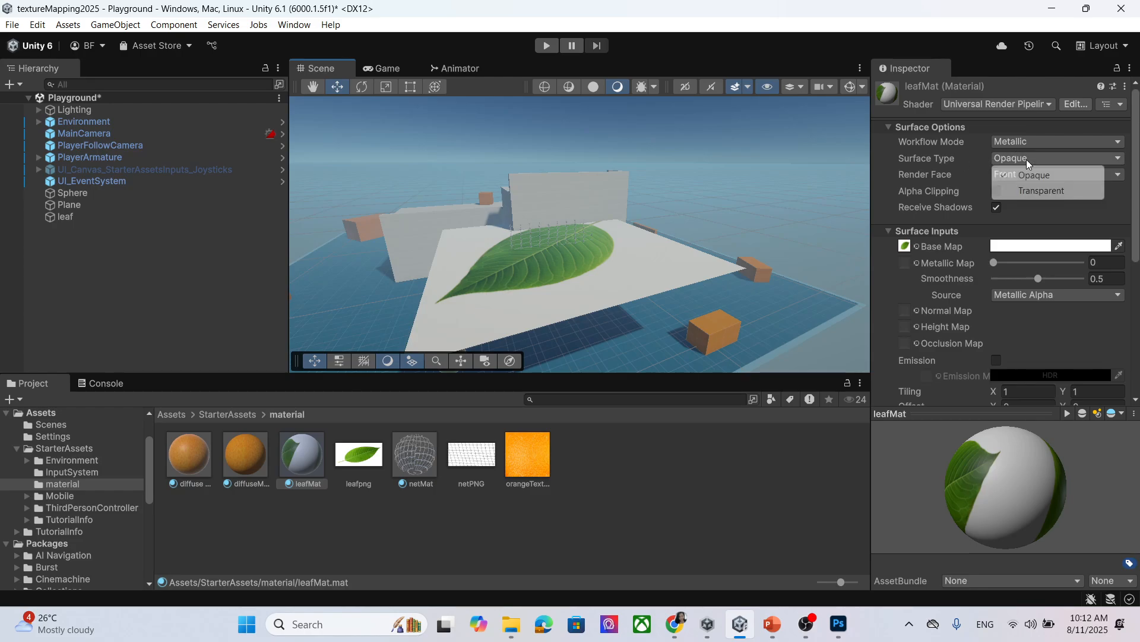
pyautogui.click(1035, 190)
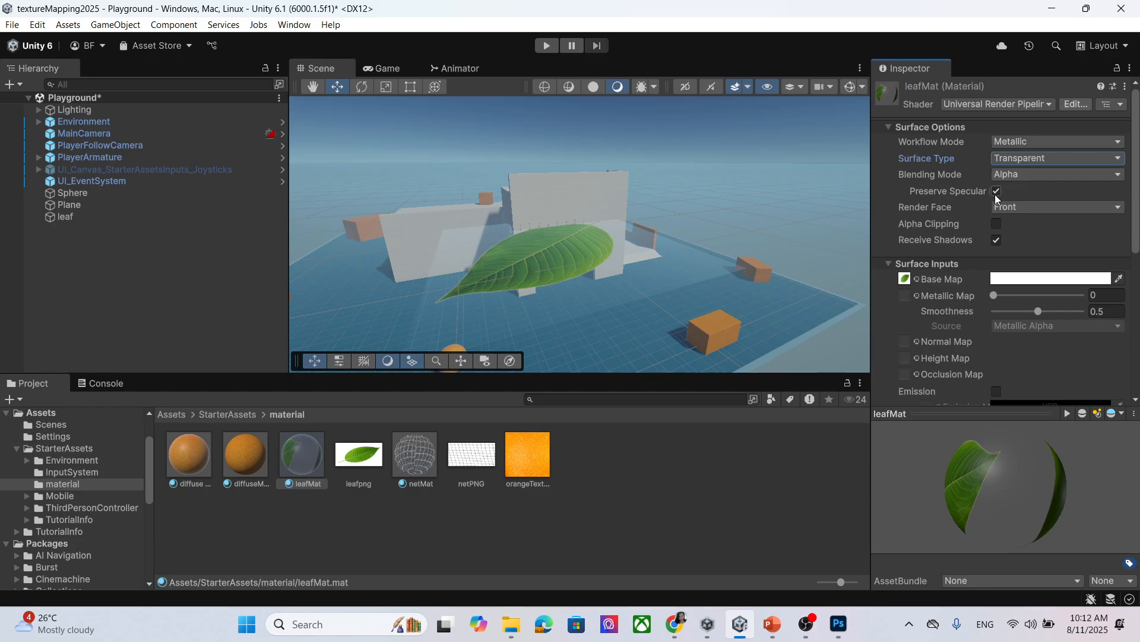
pyautogui.moveTo(621, 291); pyautogui.dragTo(745, 248, button='middle')
pyautogui.moveTo(703, 291); pyautogui.dragTo(684, 237, button='right')
pyautogui.moveTo(682, 288); pyautogui.dragTo(659, 275, button='middle')
pyautogui.moveTo(646, 235); pyautogui.dragTo(635, 284, button='right')
pyautogui.moveTo(636, 199); pyautogui.dragTo(640, 264, button='middle')
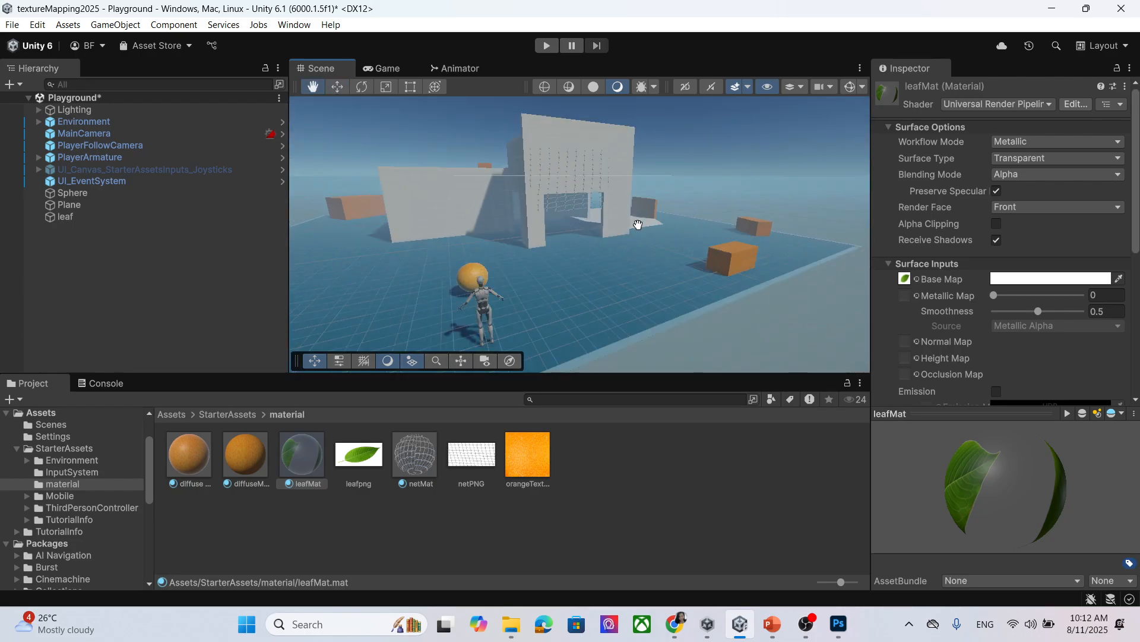
# Set leafMat's Render Face to Both and orbit to view the leaf from above.
pyautogui.click(996, 209)
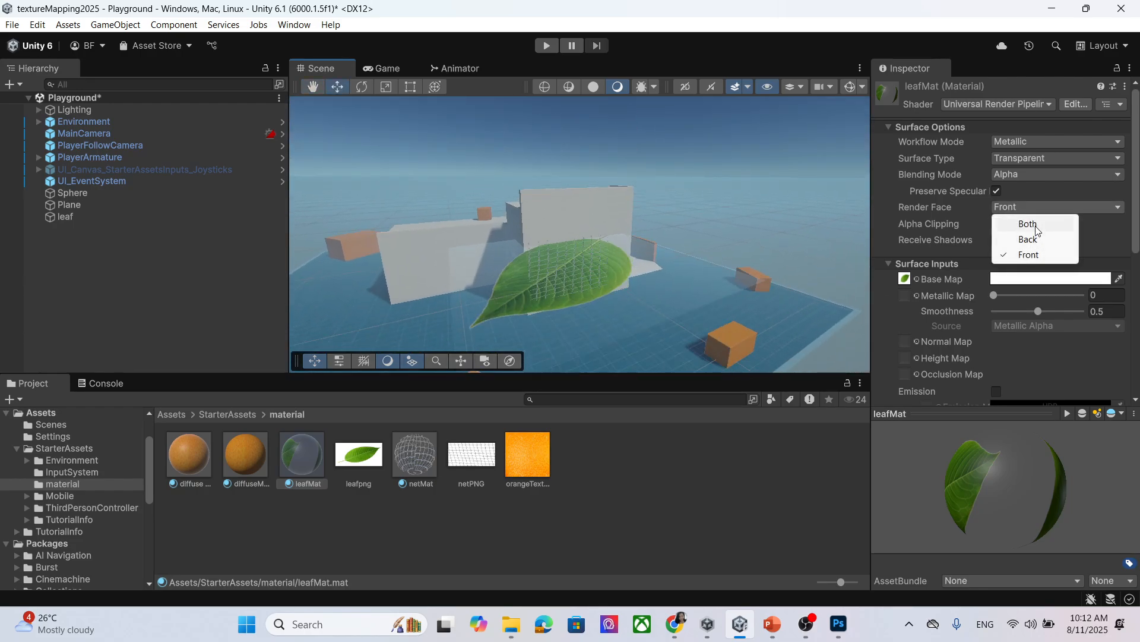
pyautogui.click(1036, 225)
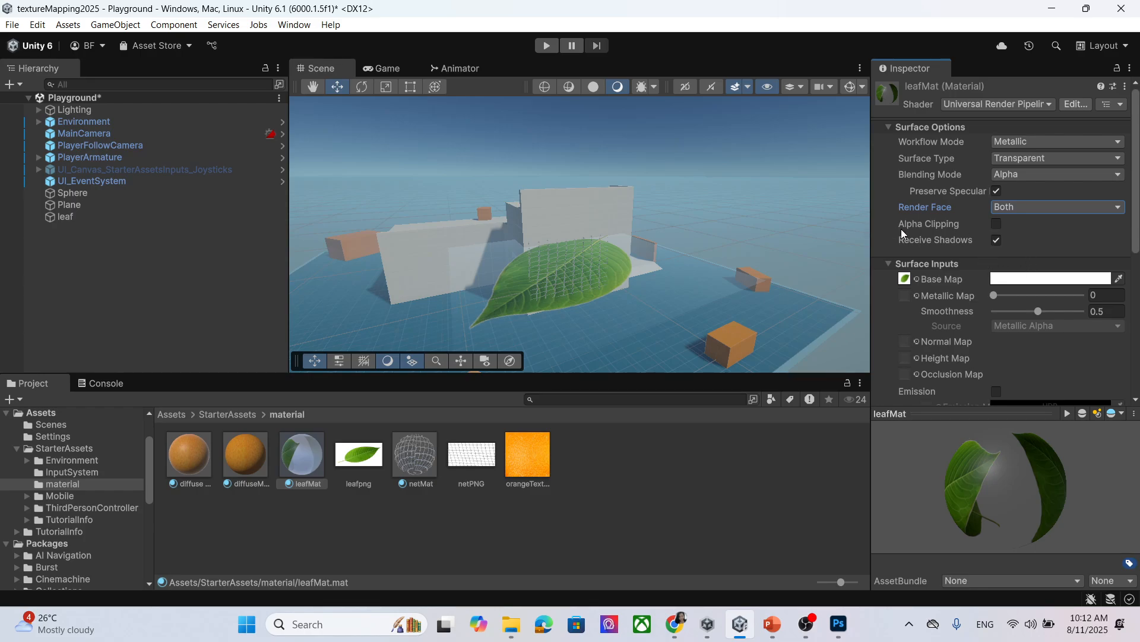
pyautogui.scroll(2, 530, 275)
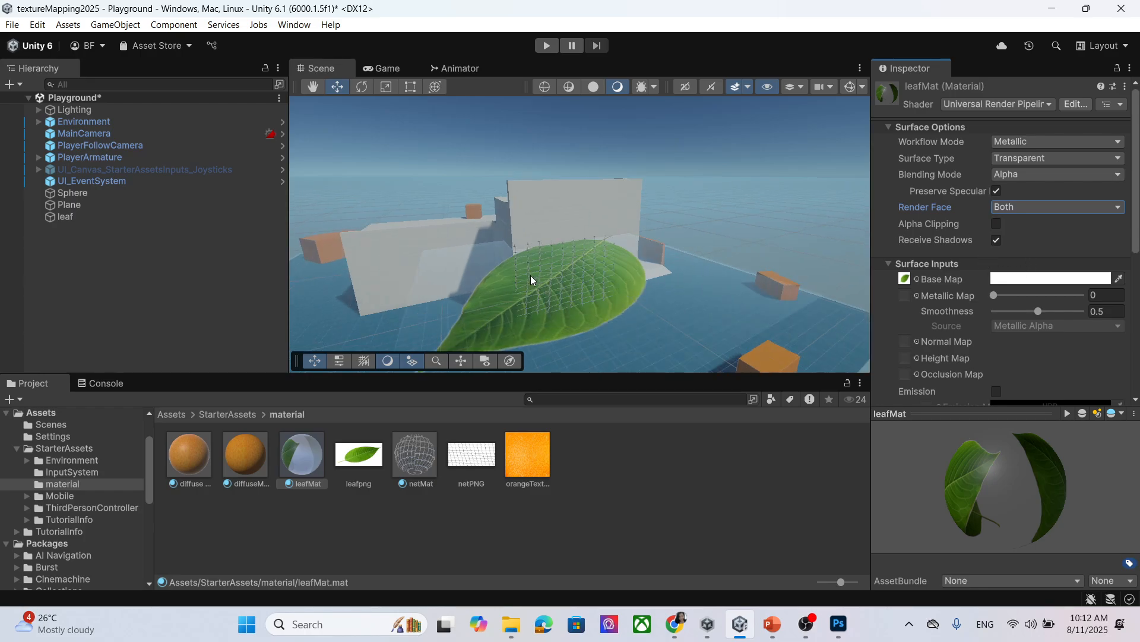
pyautogui.keyDown('alt'); pyautogui.moveTo(529, 276); pyautogui.dragTo(571, 286); pyautogui.keyUp('alt')
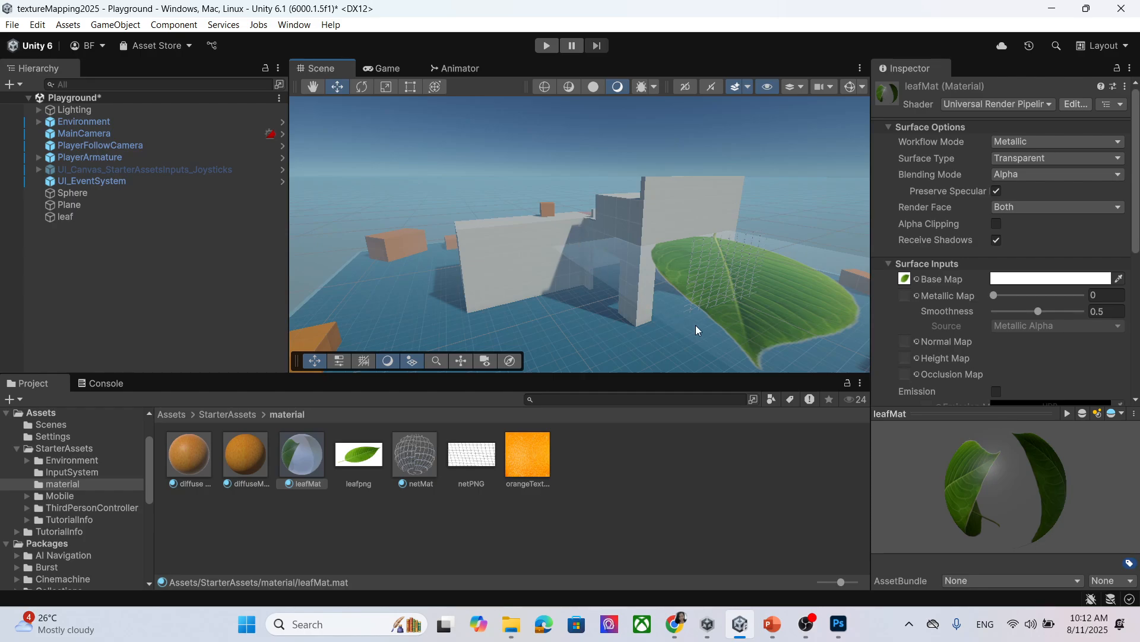
pyautogui.keyDown('alt'); pyautogui.moveTo(713, 268); pyautogui.dragTo(657, 275); pyautogui.keyUp('alt')
pyautogui.keyDown('alt'); pyautogui.moveTo(660, 323); pyautogui.dragTo(629, 281); pyautogui.keyUp('alt')
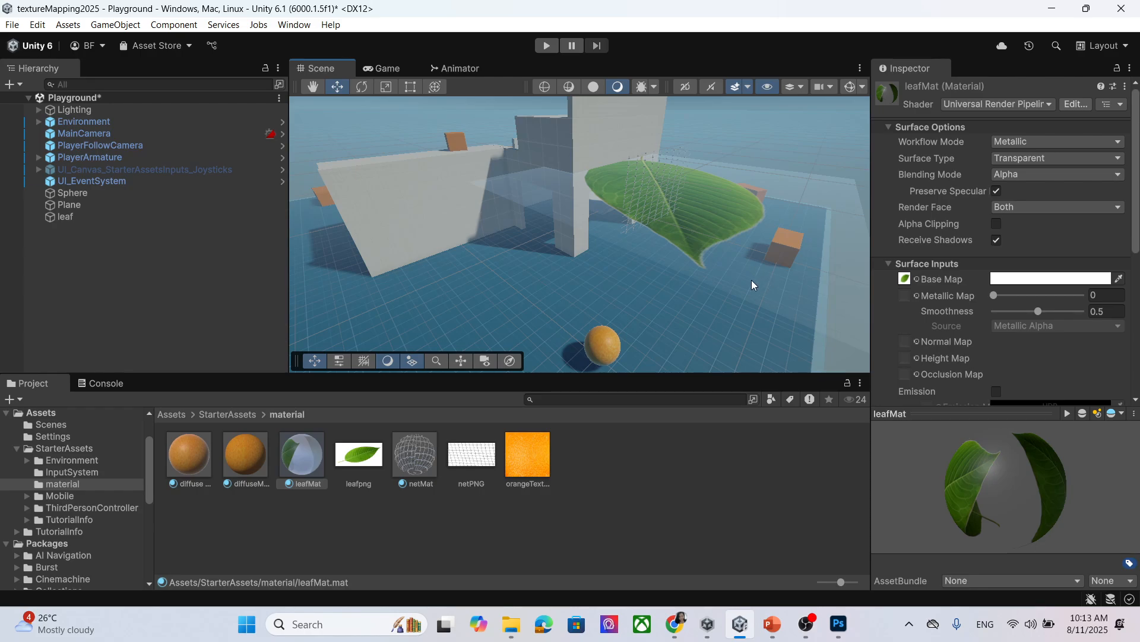
# Turn on alpha clipping for leafMat, lower the leaf plane to Y 1.24, and save.
pyautogui.click(997, 224)
pyautogui.keyDown('alt'); pyautogui.moveTo(796, 205); pyautogui.dragTo(634, 198); pyautogui.keyUp('alt')
pyautogui.click(637, 211)
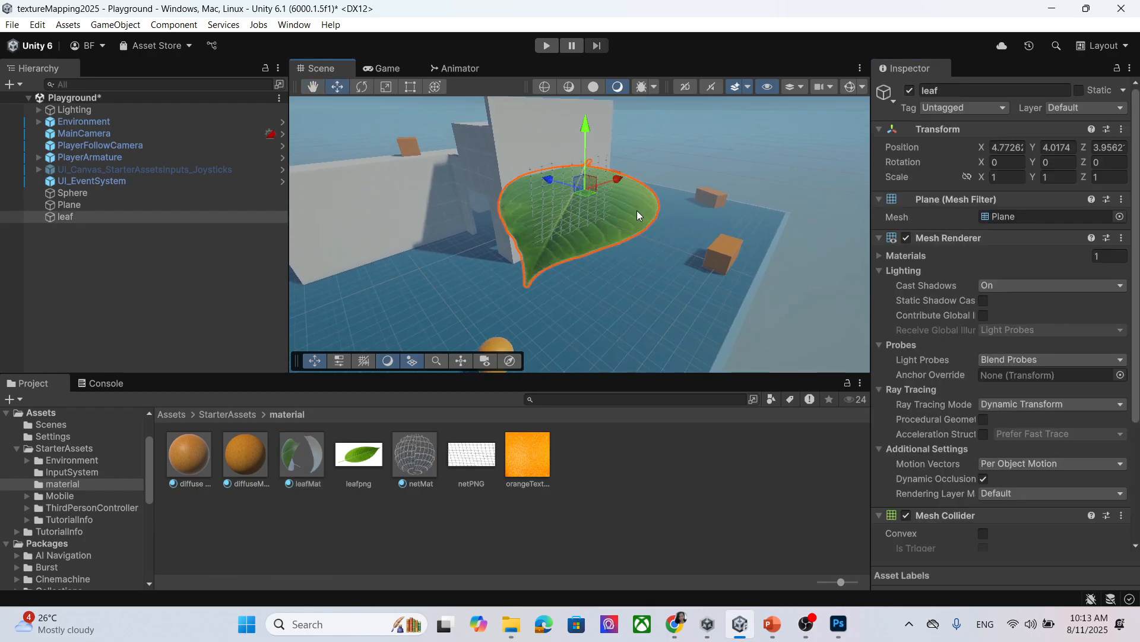
pyautogui.moveTo(593, 161); pyautogui.dragTo(585, 217)
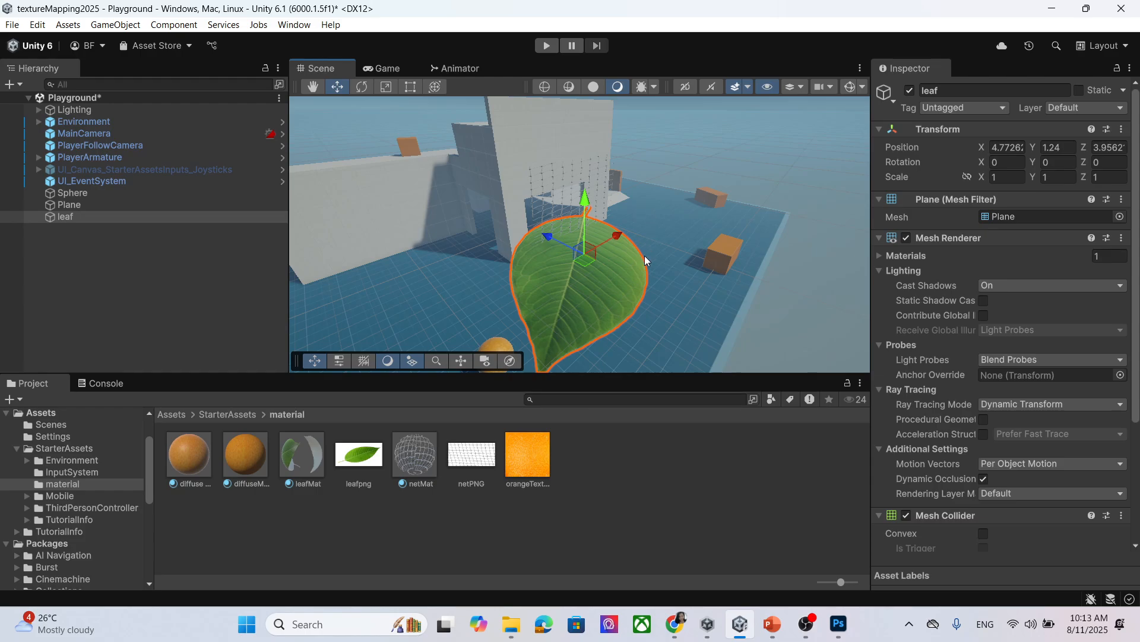
pyautogui.scroll(-4, 648, 250)
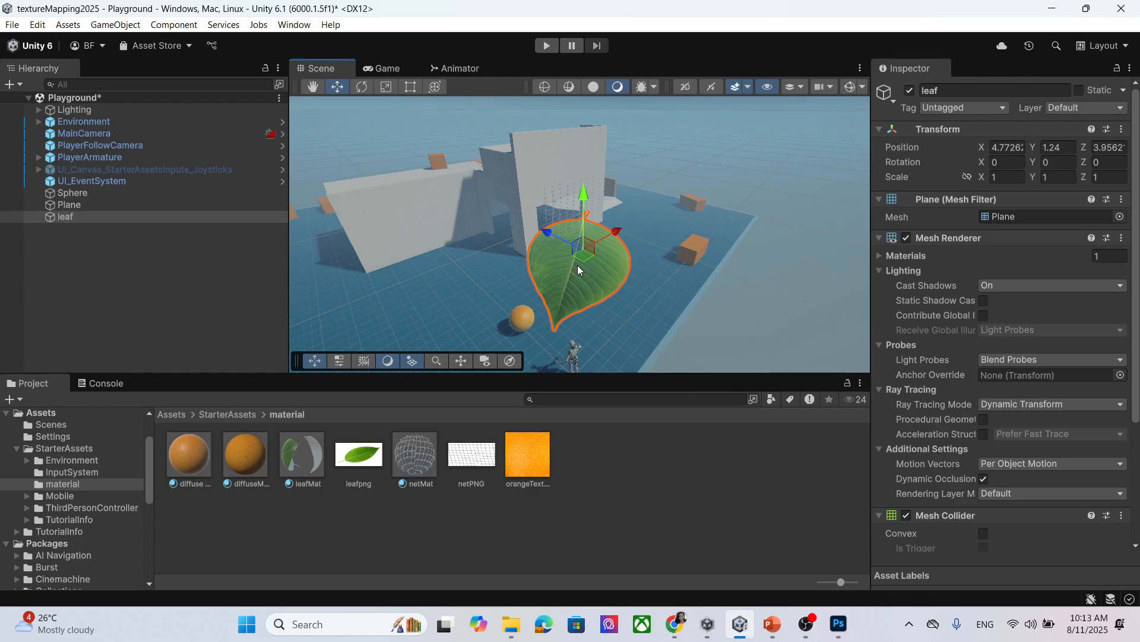
pyautogui.scroll(2, 578, 265)
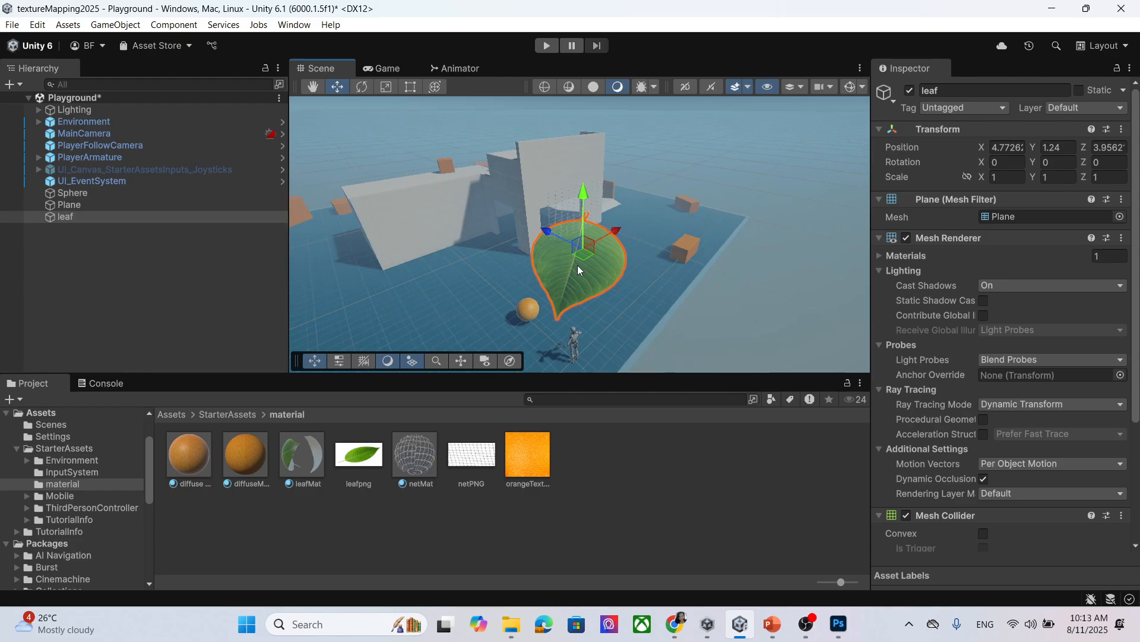
pyautogui.hotkey('ctrl', 's')
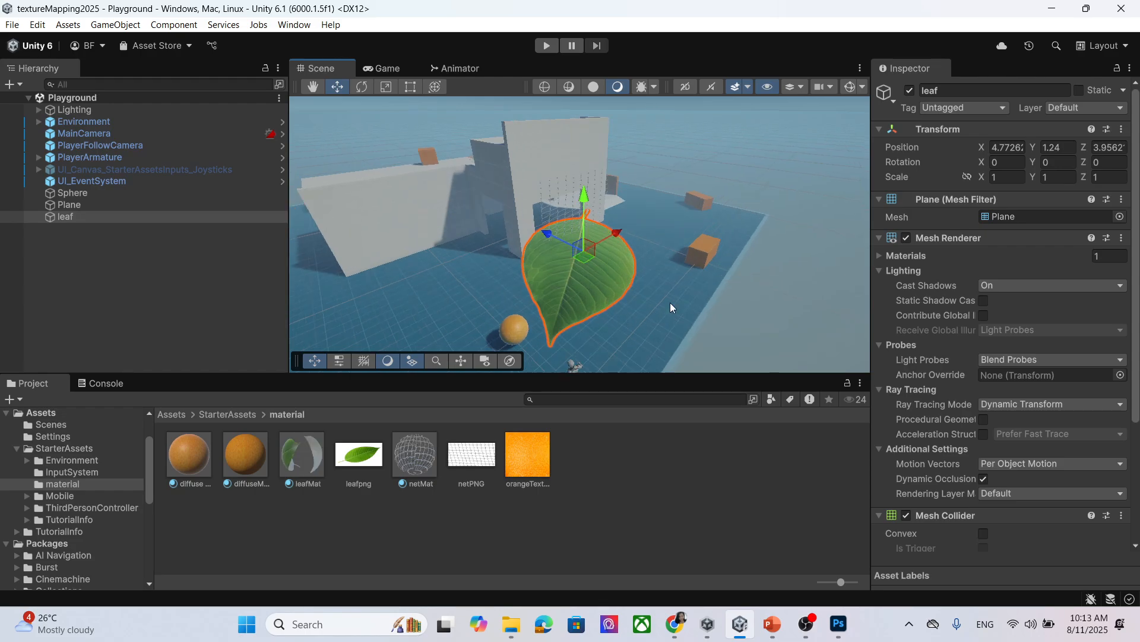
# Scale the leaf uniformly to 0.5, save the scene, and return to the PowerPoint slides.
pyautogui.scroll(3, 618, 270)
pyautogui.scroll(3, 640, 290)
pyautogui.scroll(-1, 635, 302)
pyautogui.moveTo(635, 301); pyautogui.dragTo(625, 276, button='middle')
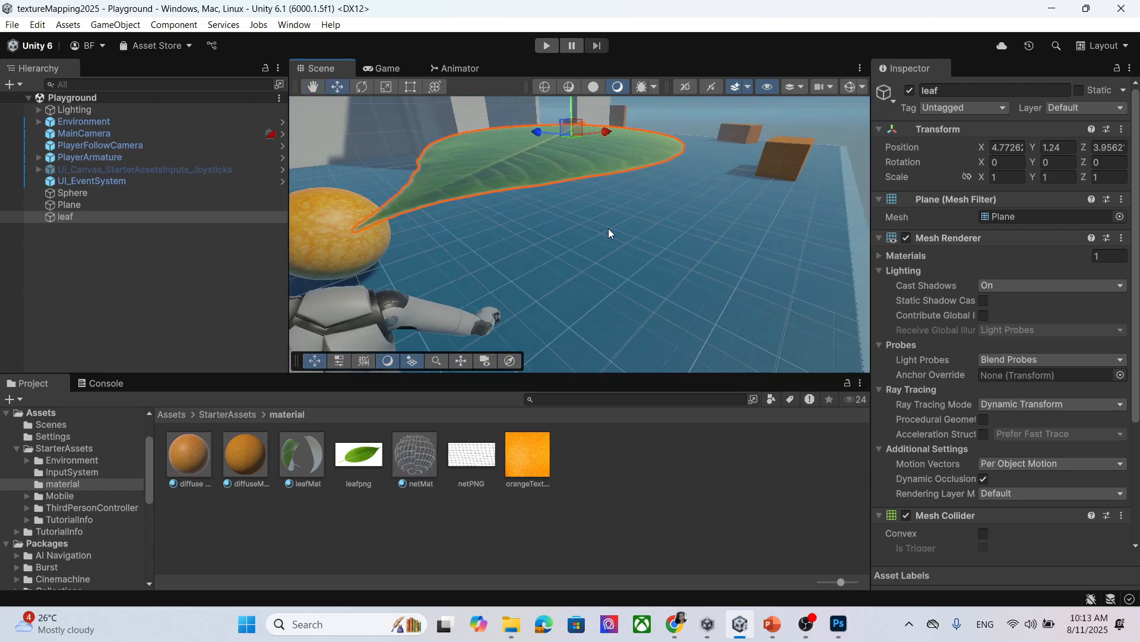
pyautogui.scroll(3, 608, 228)
pyautogui.click(967, 177)
pyautogui.click(1007, 177)
pyautogui.write('0.5')
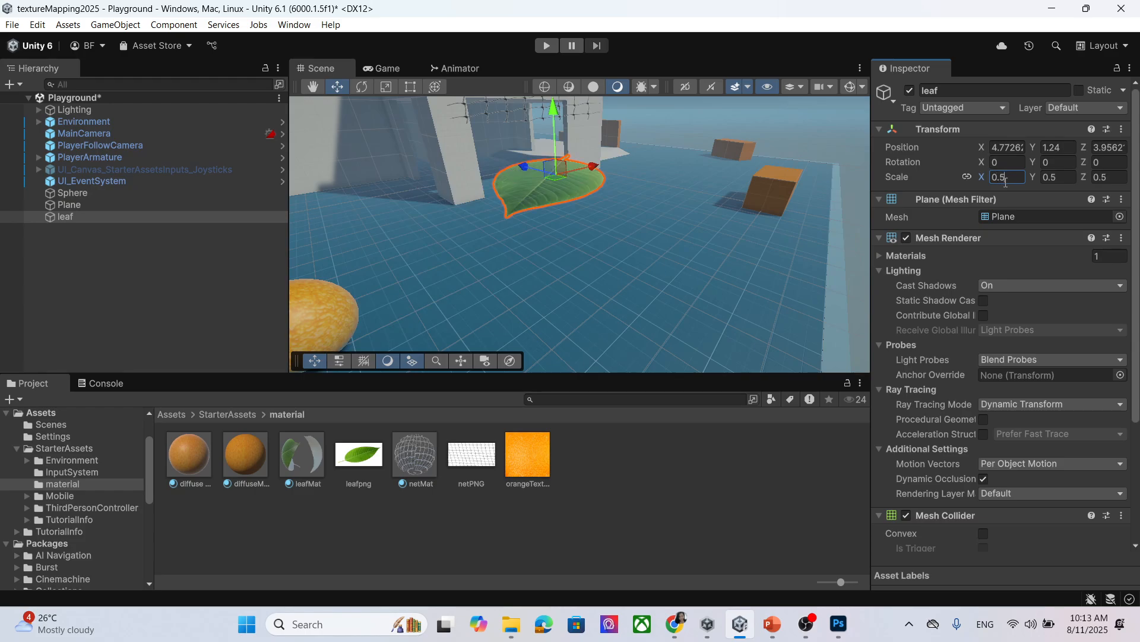
pyautogui.scroll(3, 637, 174)
pyautogui.moveTo(576, 216); pyautogui.dragTo(571, 249, button='middle')
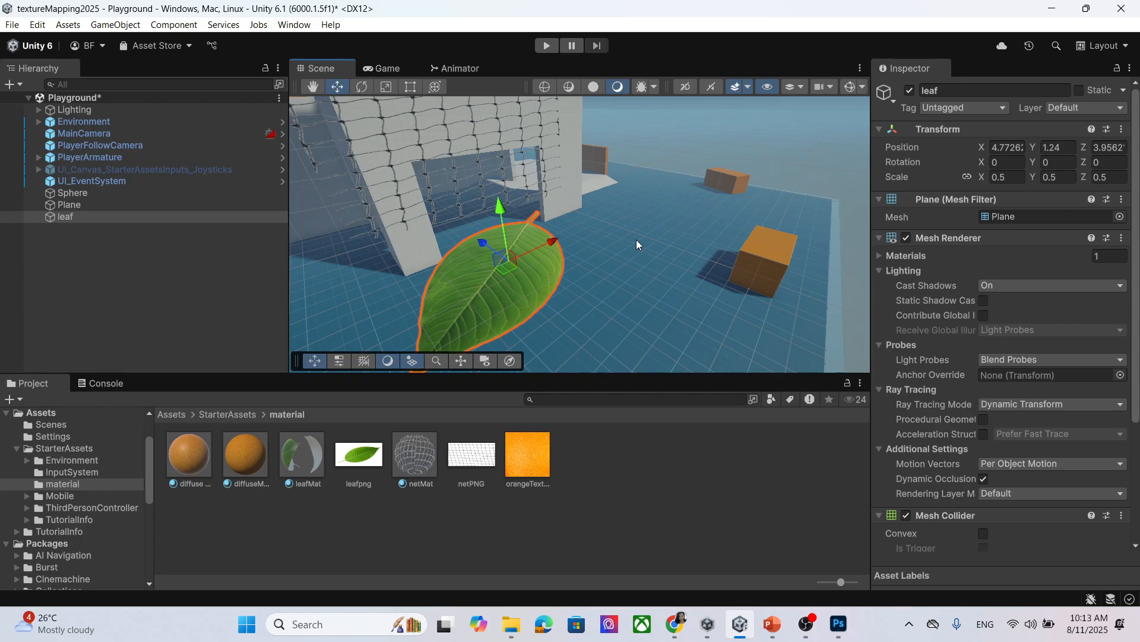
pyautogui.scroll(-1, 636, 240)
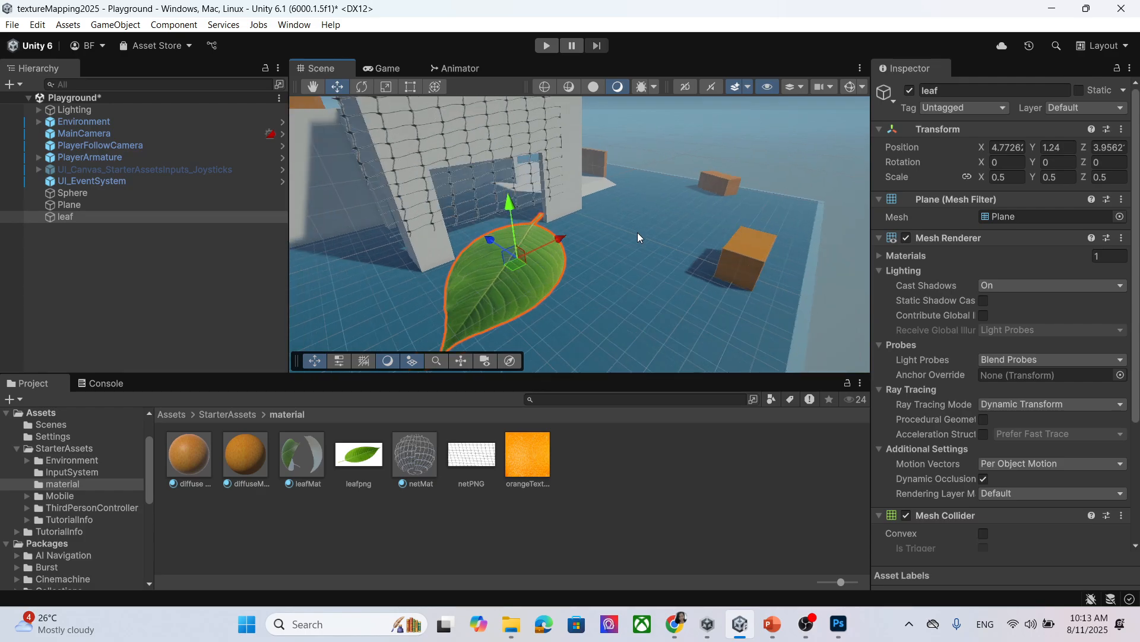
pyautogui.hotkey('ctrl', 's')
pyautogui.click(772, 623)
pyautogui.scroll(-3, 89, 416)
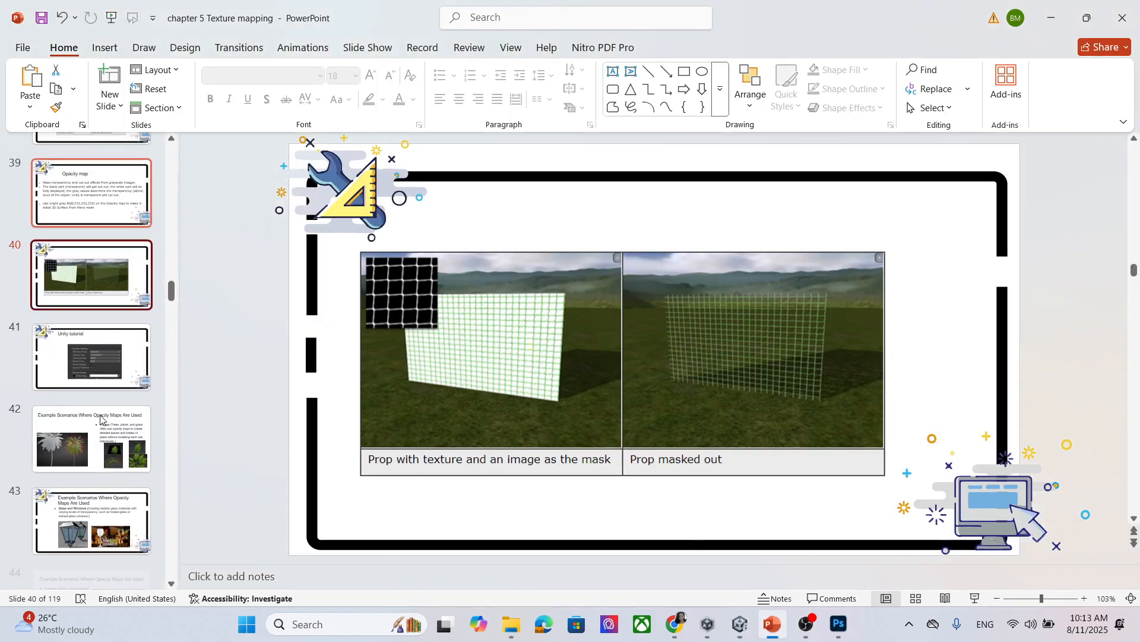
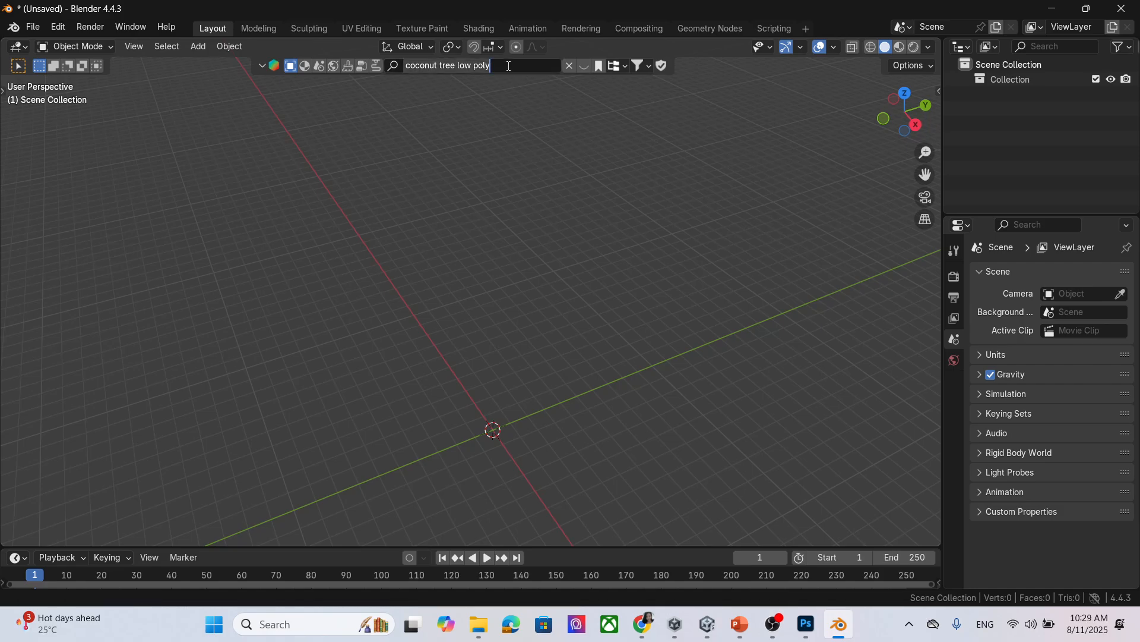
# Search the online asset browser for 'glasses'.
pyautogui.write('glass')
pyautogui.press('Return')
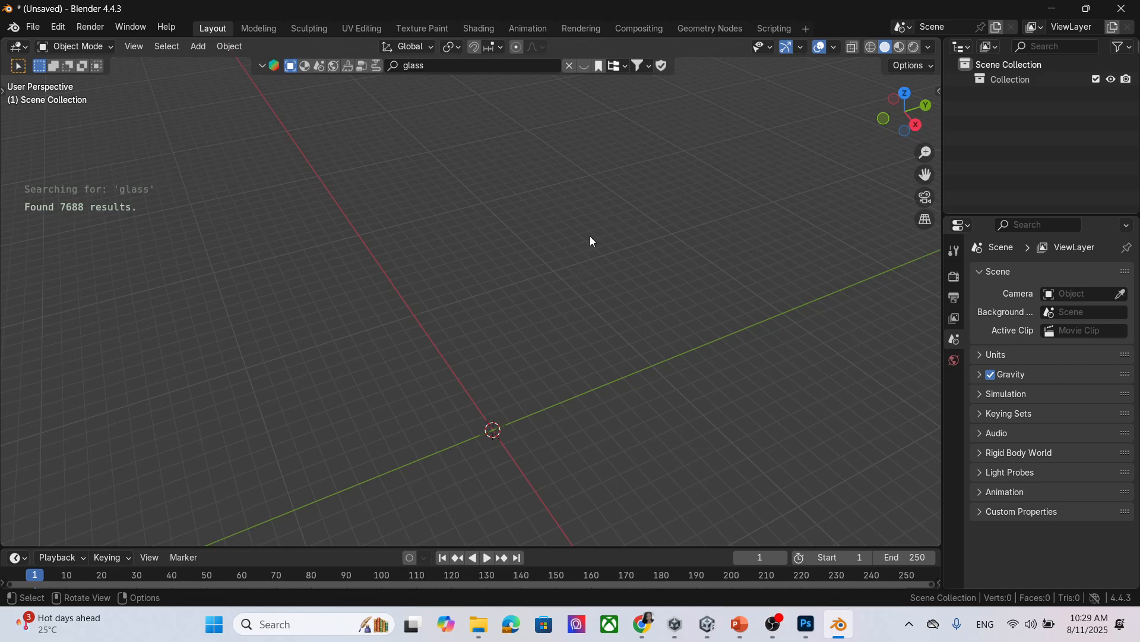
pyautogui.click(458, 66)
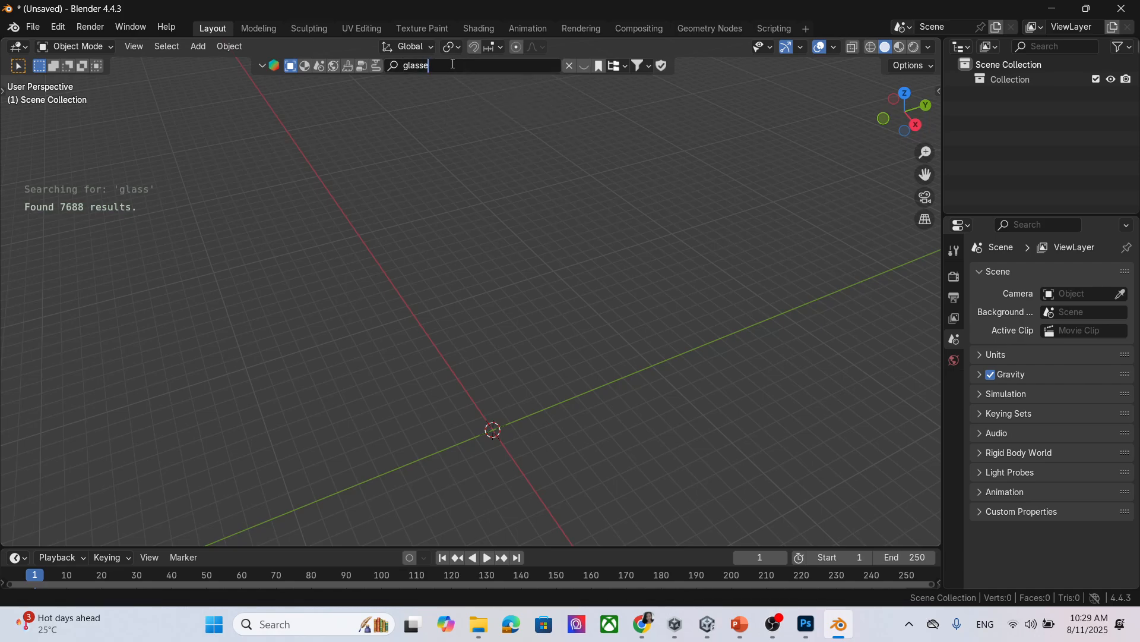
pyautogui.write('es')
pyautogui.press('Return')
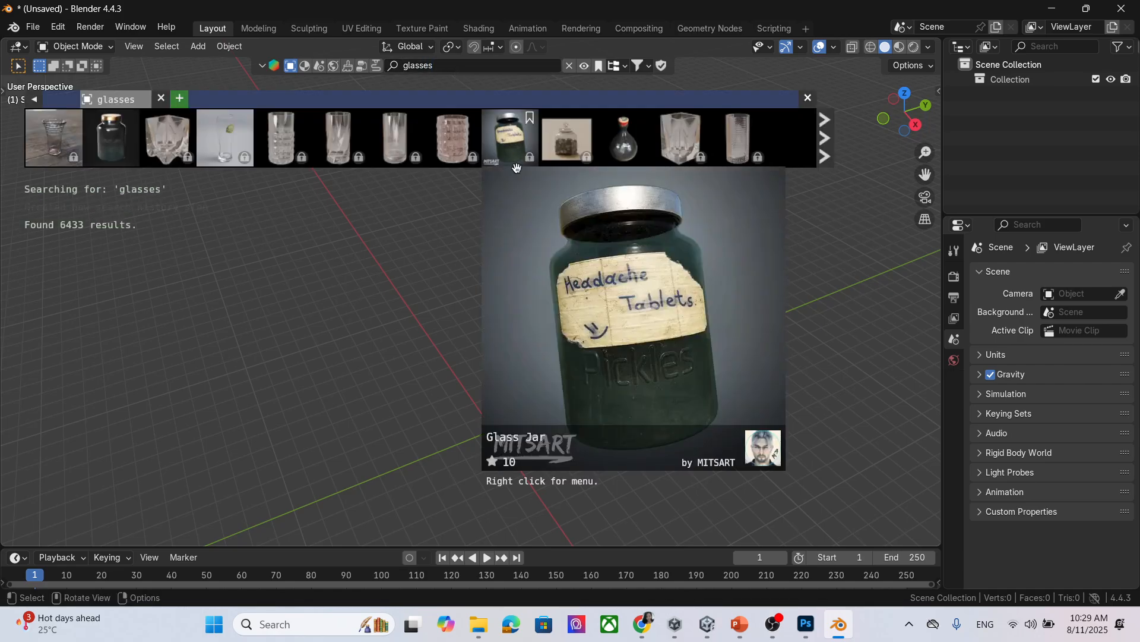
# Download the Glass jar asset into the scene and orbit around to inspect it.
pyautogui.moveTo(124, 156)
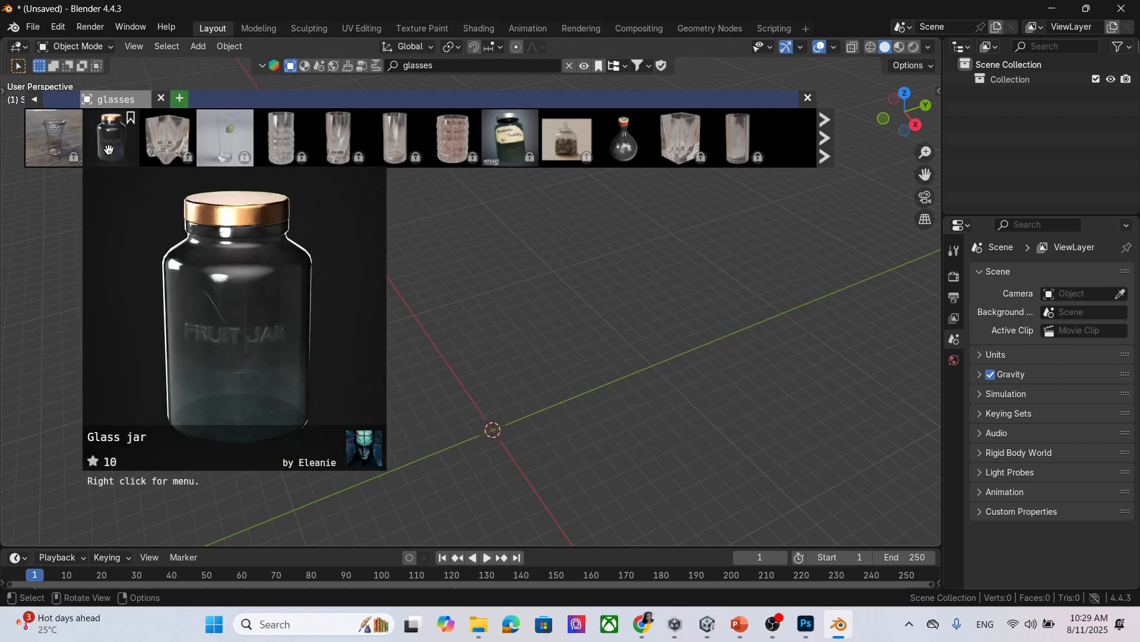
pyautogui.click(826, 144)
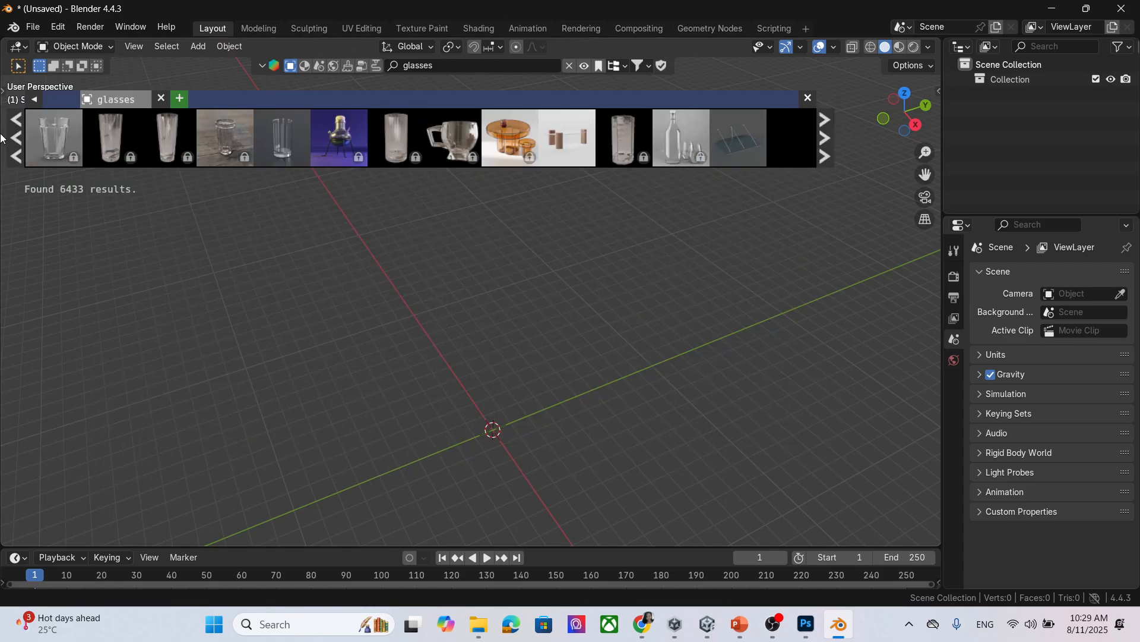
pyautogui.click(16, 138)
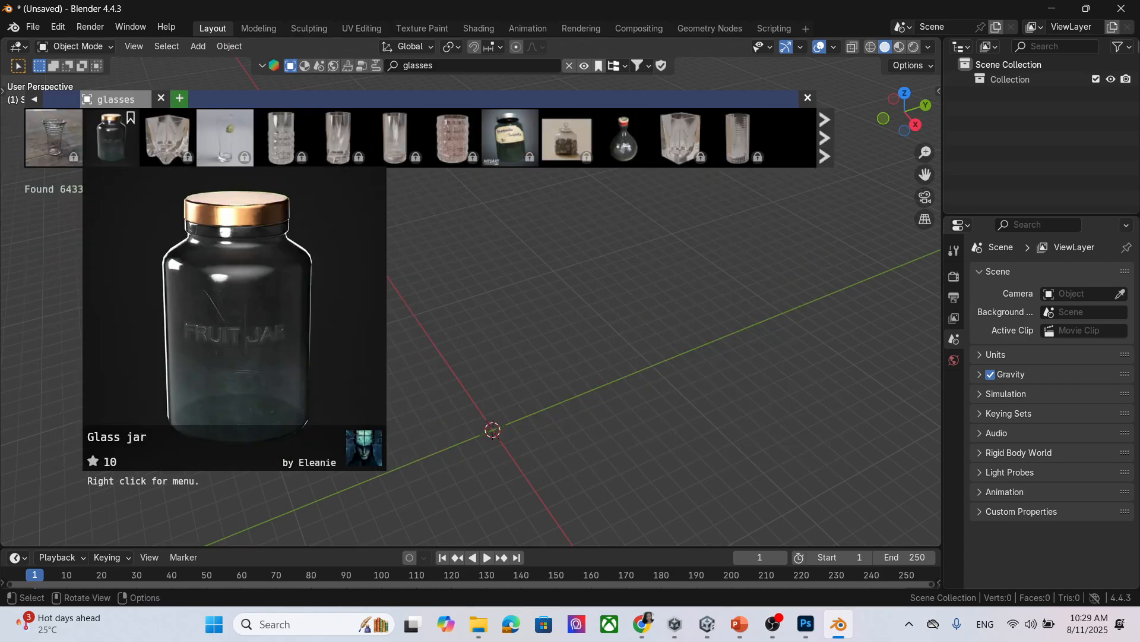
pyautogui.click(127, 145)
pyautogui.moveTo(653, 428); pyautogui.dragTo(619, 417, button='middle')
pyautogui.moveTo(925, 174); pyautogui.dragTo(800, 39)
pyautogui.moveTo(657, 367); pyautogui.dragTo(583, 408, button='middle')
pyautogui.rightClick(608, 381)
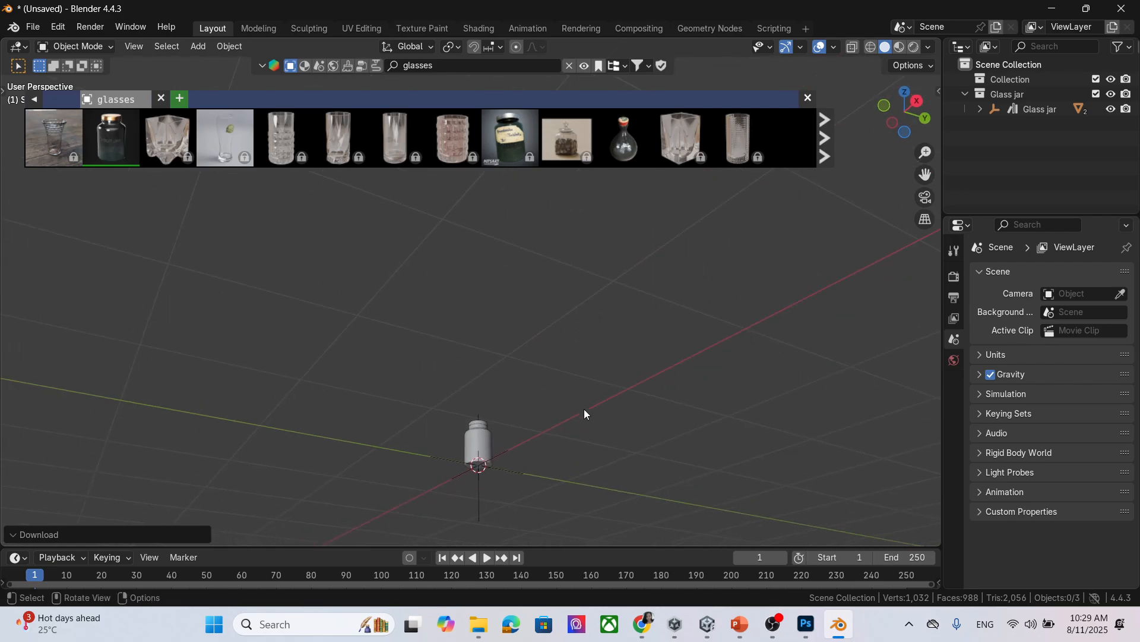
pyautogui.moveTo(675, 452); pyautogui.dragTo(668, 444, button='middle')
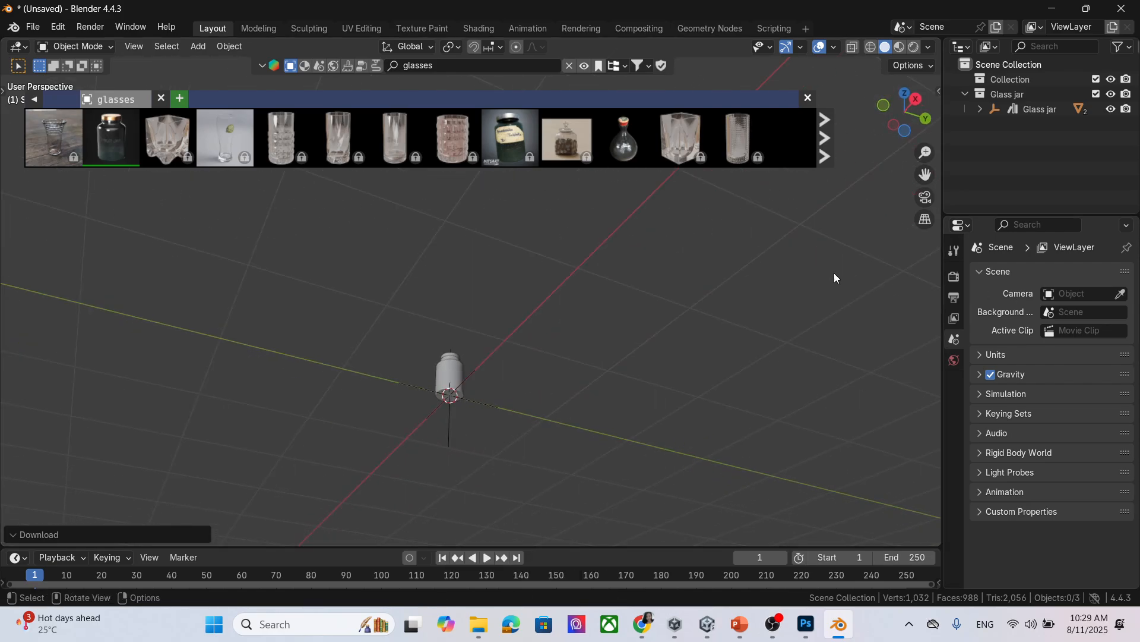
# Delete the empty Collection in the Outliner, leaving cap.001 and jar.001.
pyautogui.click(980, 108)
pyautogui.click(1003, 79)
pyautogui.press('Delete')
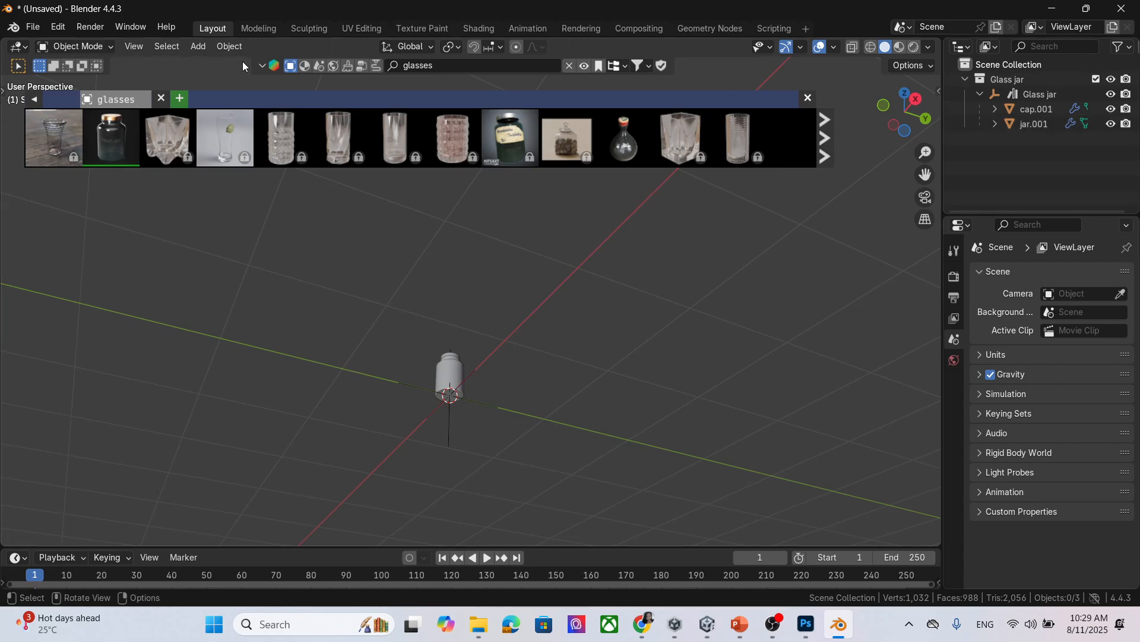
pyautogui.click(33, 27)
# Export the scene as glasses.fbx into Documents, then switch to Unity.
pyautogui.moveTo(89, 252)
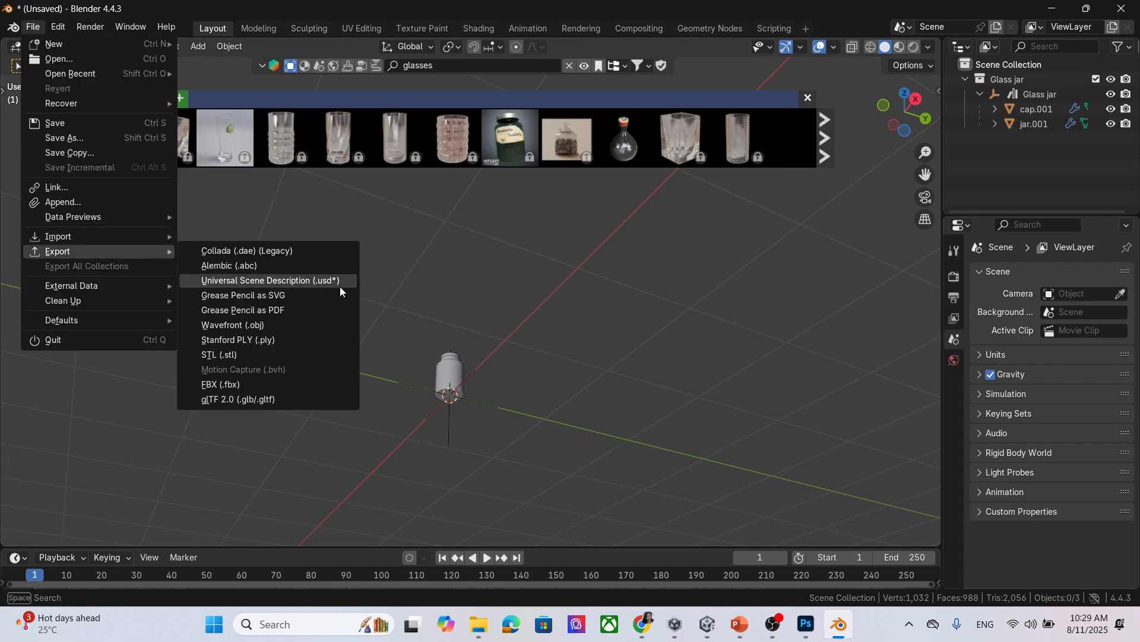
pyautogui.click(287, 384)
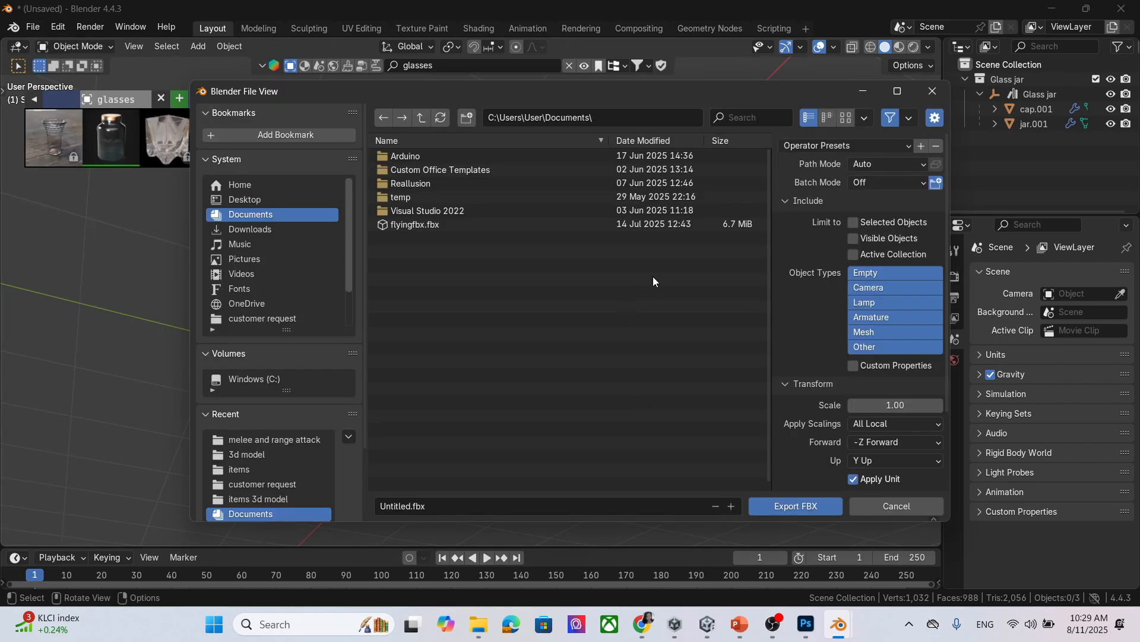
pyautogui.click(420, 509)
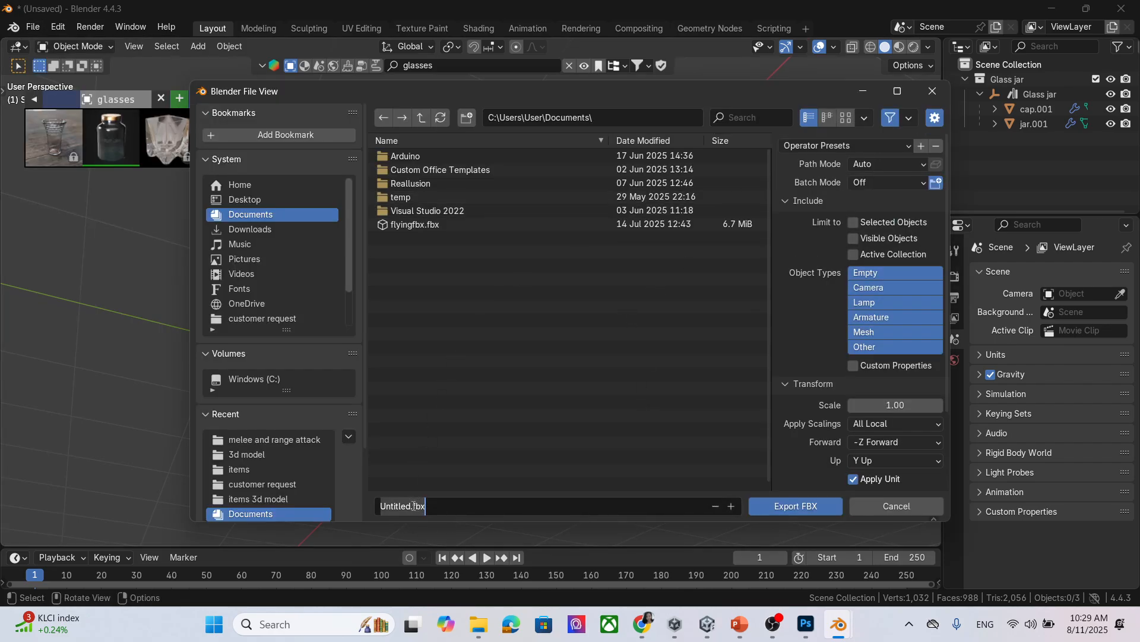
pyautogui.doubleClick(411, 505)
pyautogui.write('glass')
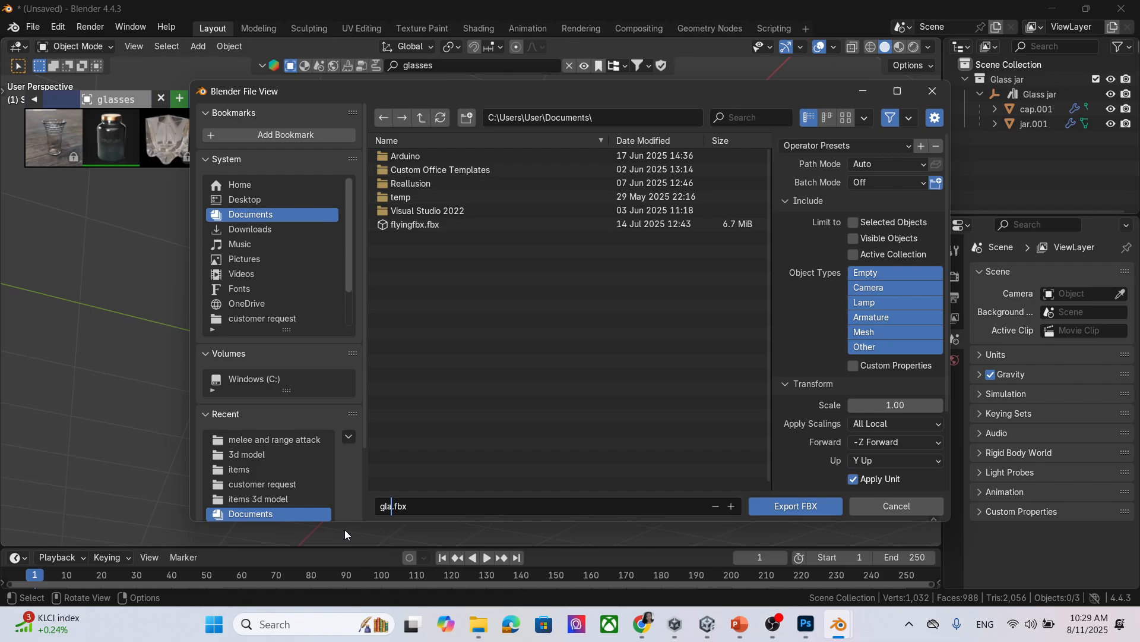
pyautogui.write('es')
pyautogui.click(820, 505)
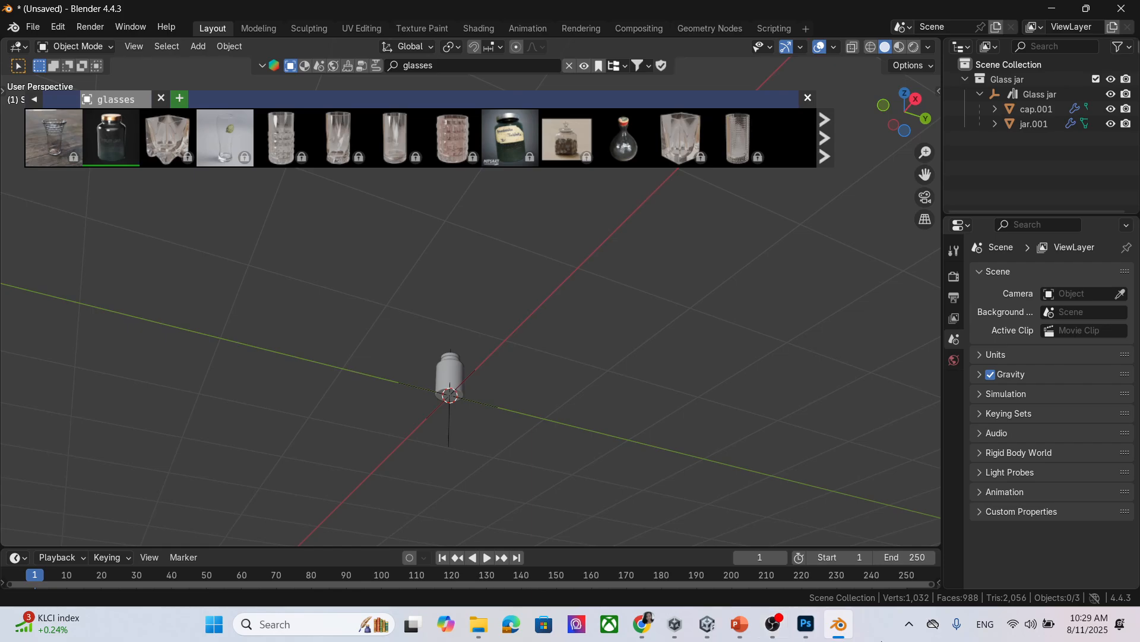
pyautogui.click(707, 624)
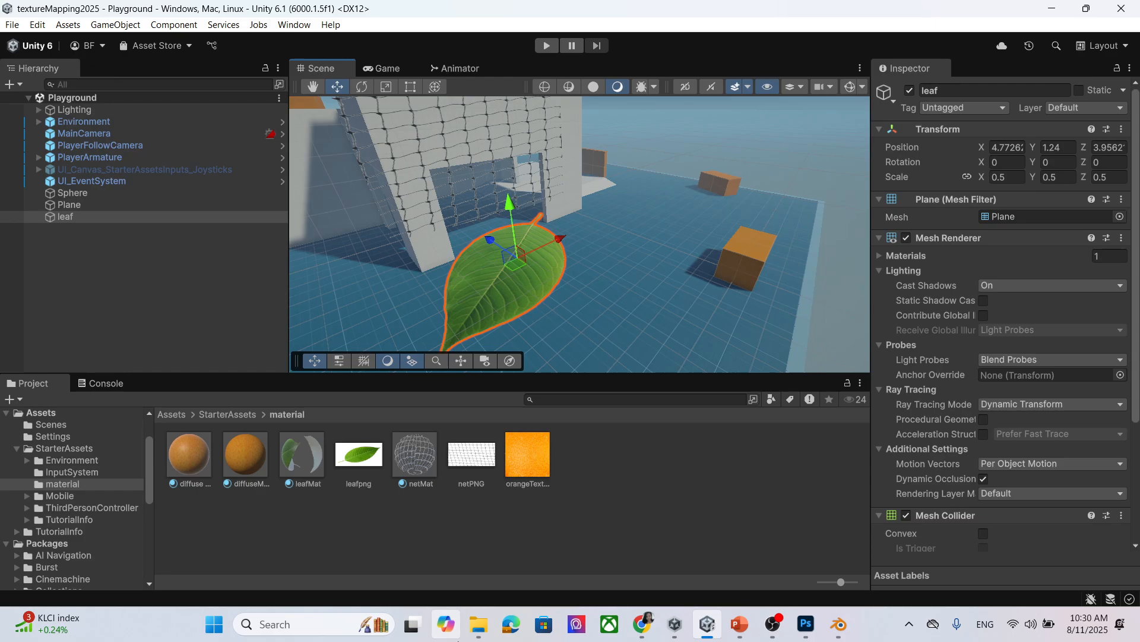
# Browse File Explorer to the Windows (C:) drive, then go back to Blender.
pyautogui.moveTo(478, 624)
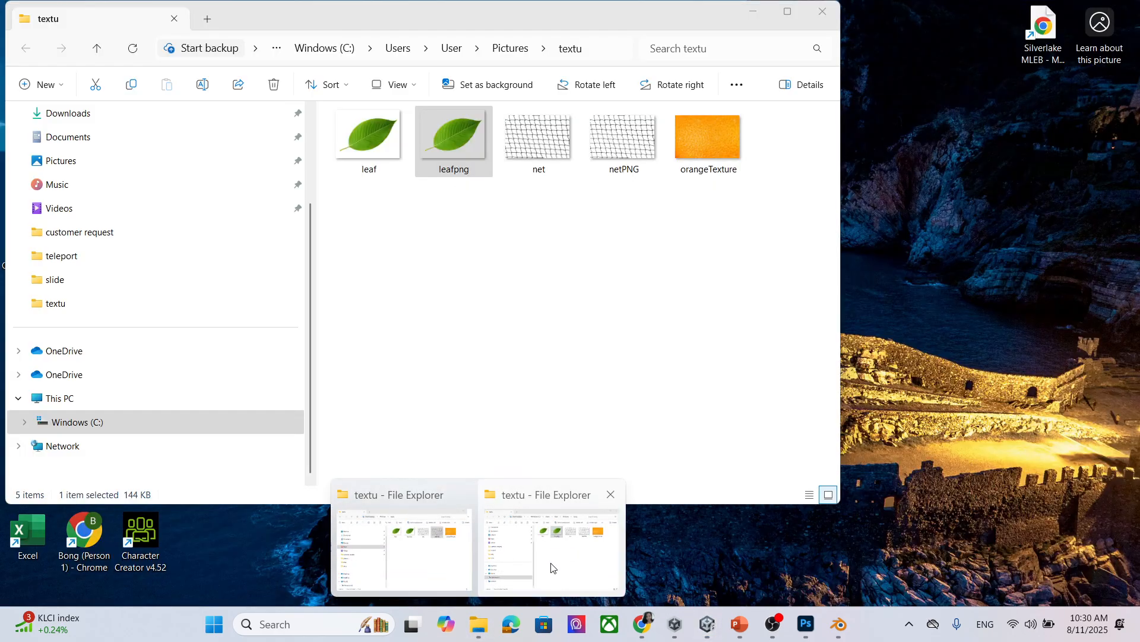
pyautogui.click(555, 565)
pyautogui.scroll(3, 145, 420)
pyautogui.scroll(-3, 145, 420)
pyautogui.click(130, 422)
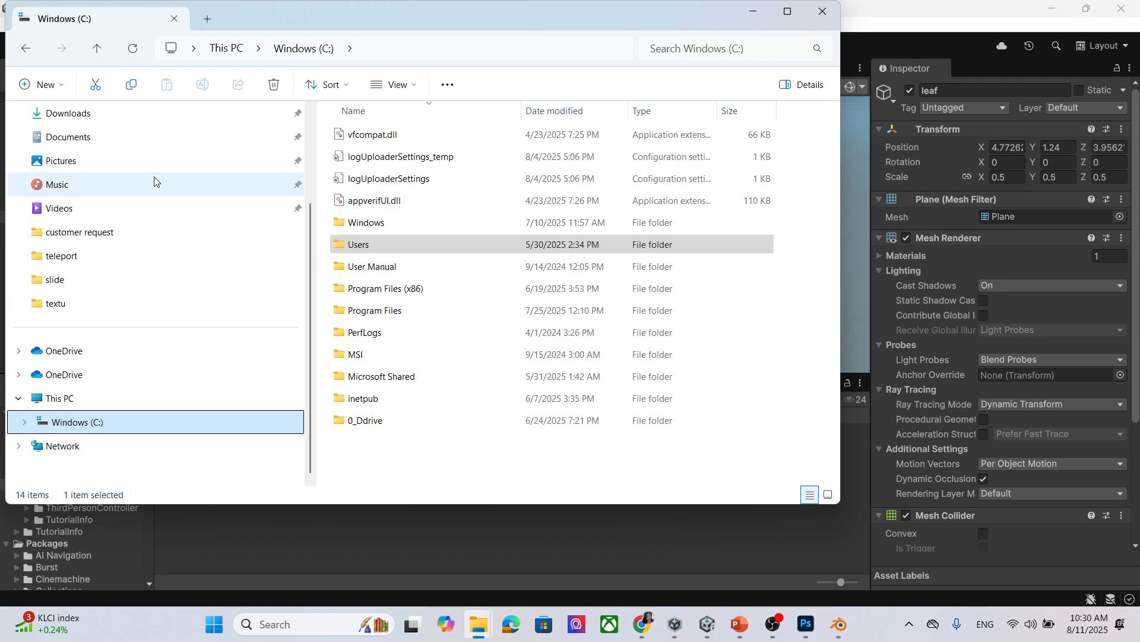
pyautogui.click(840, 623)
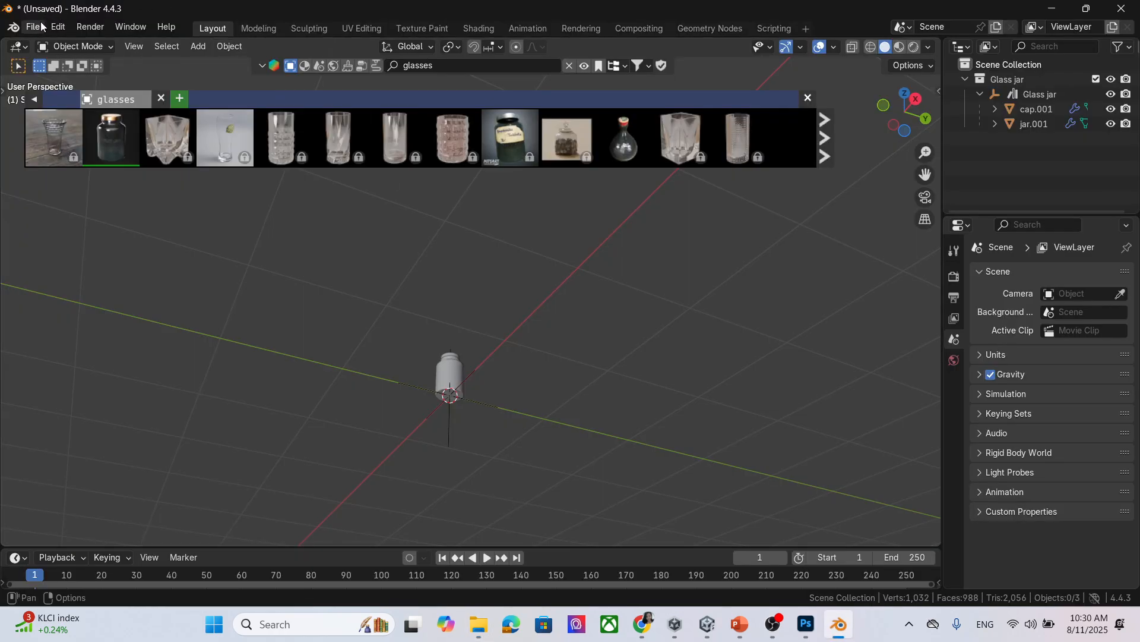
# Reopen the FBX export dialog to confirm glasses.fbx is in Documents, then return to Unity.
pyautogui.click(43, 27)
pyautogui.moveTo(116, 249)
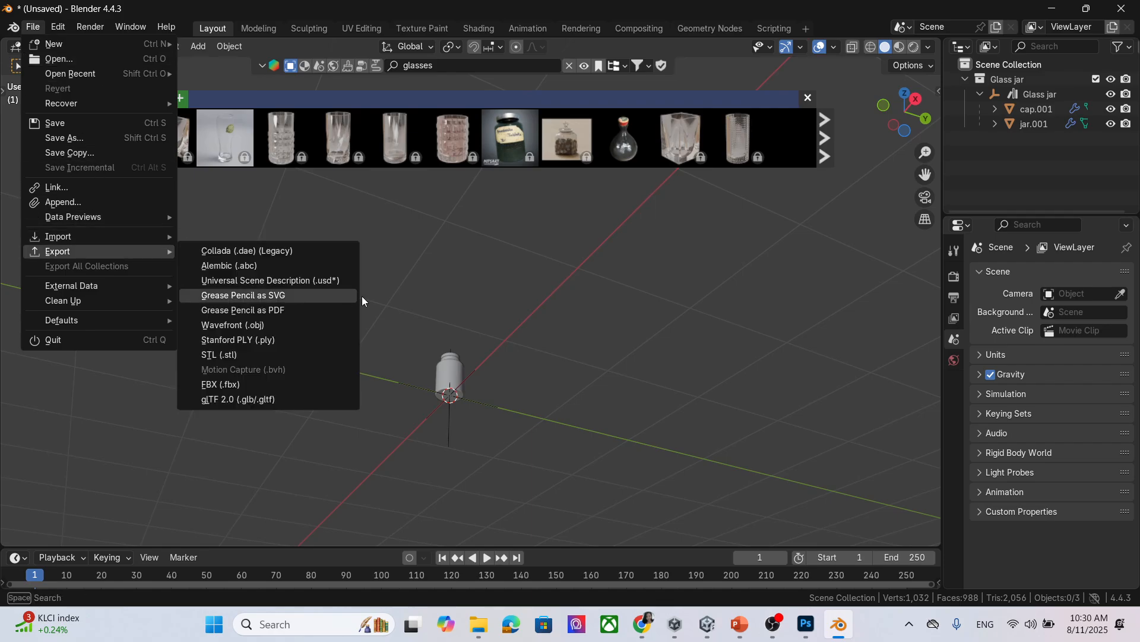
pyautogui.click(297, 385)
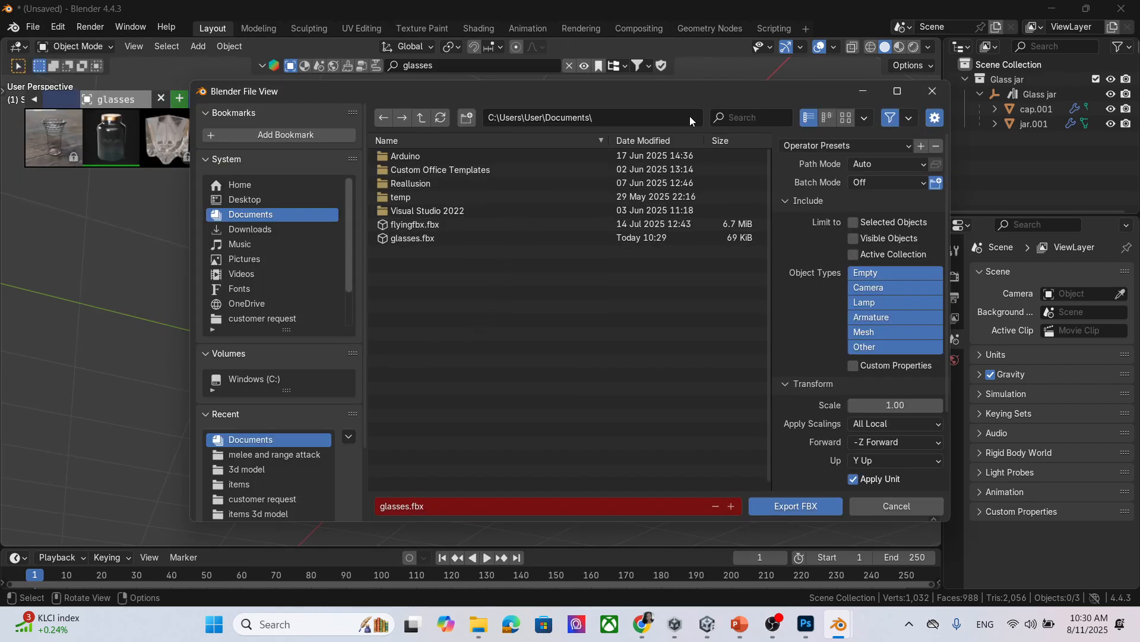
pyautogui.click(931, 91)
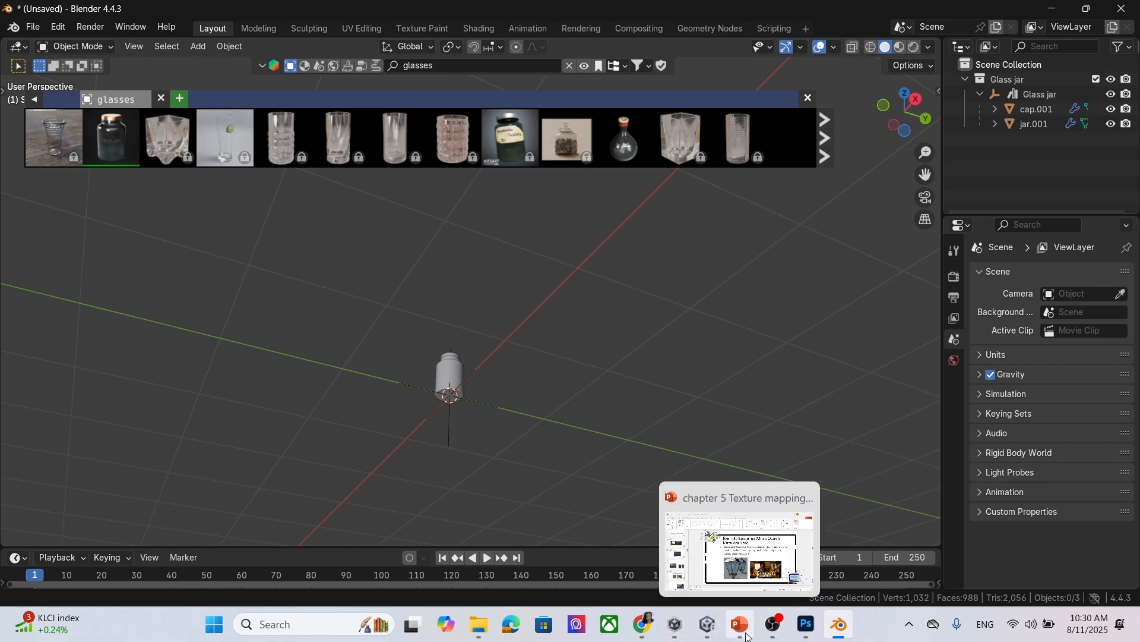
pyautogui.click(707, 625)
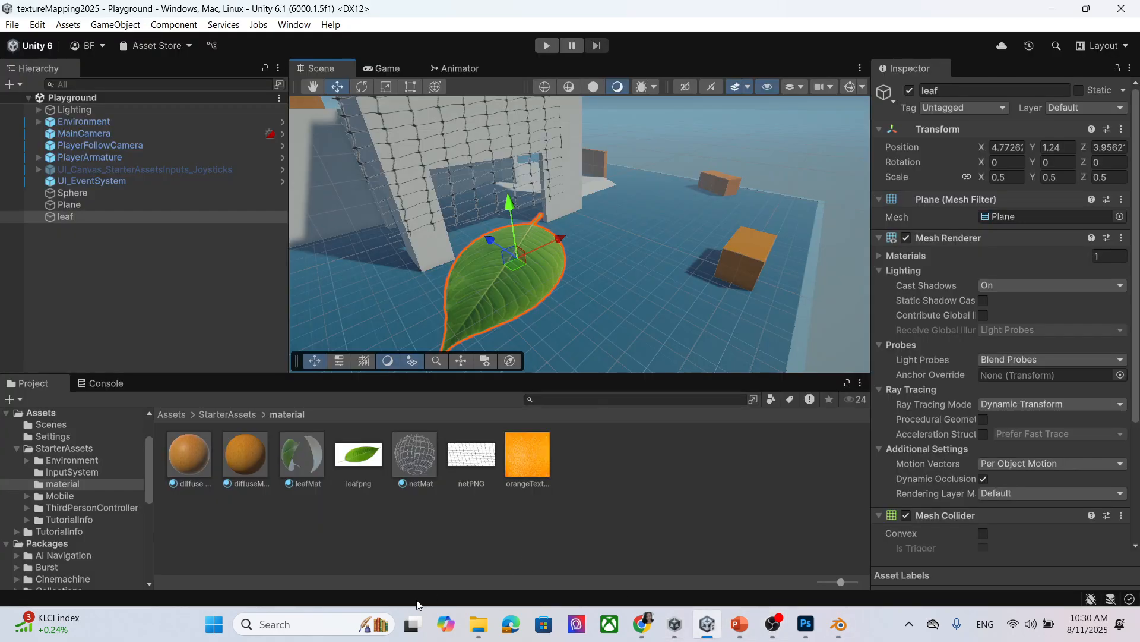
# Navigate Explorer from C: through Users > Public to Public Documents, then return to Blender.
pyautogui.moveTo(478, 624)
pyautogui.click(551, 538)
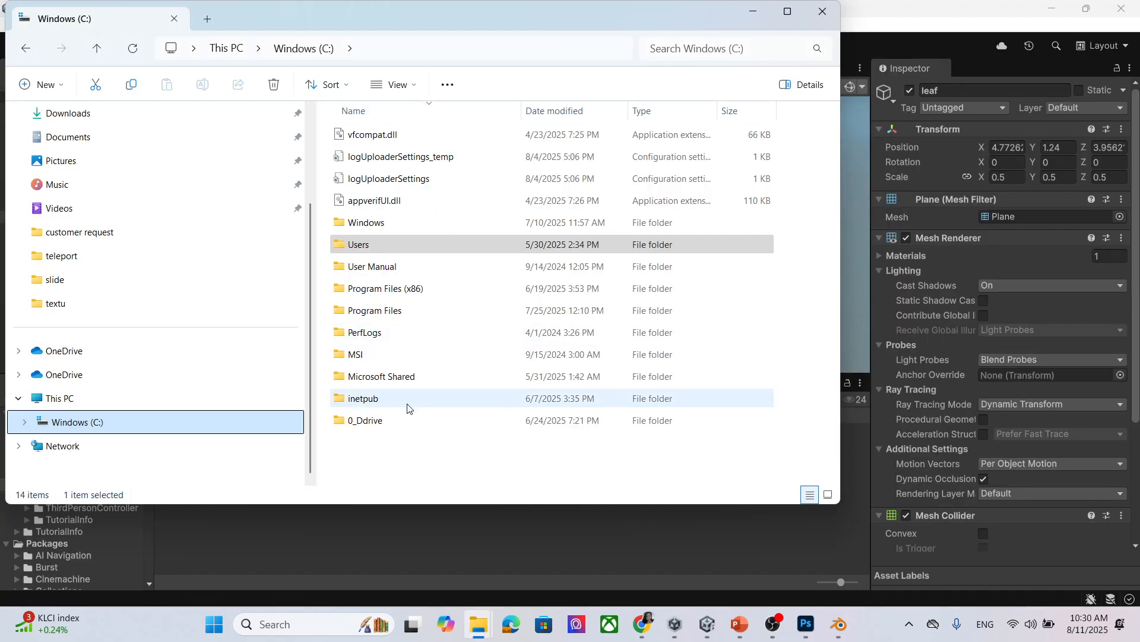
pyautogui.doubleClick(405, 420)
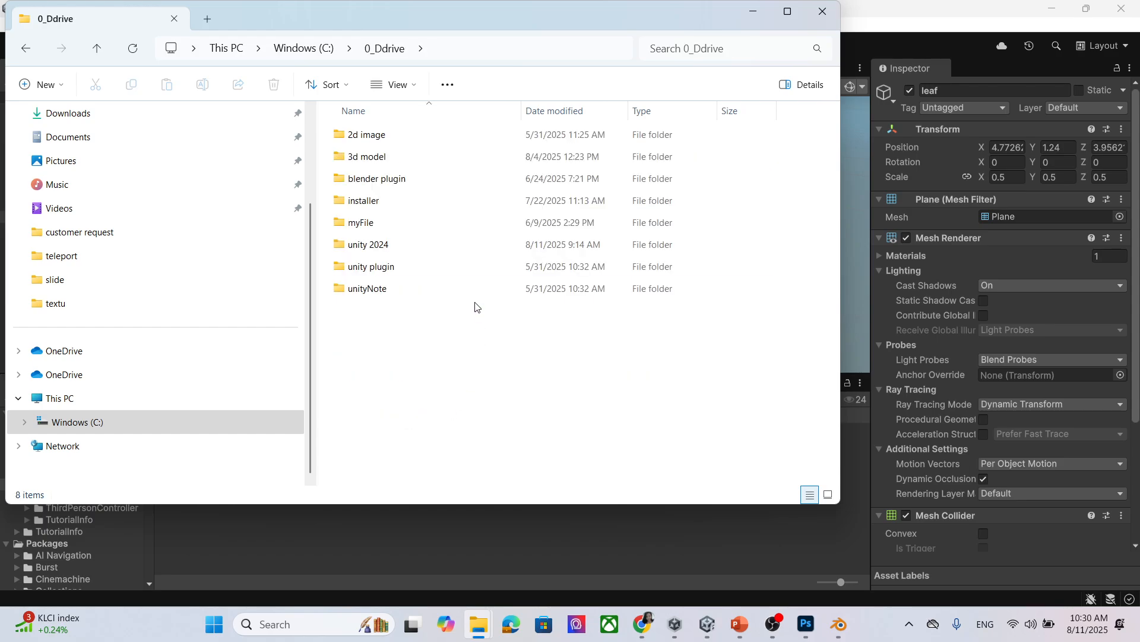
pyautogui.click(316, 48)
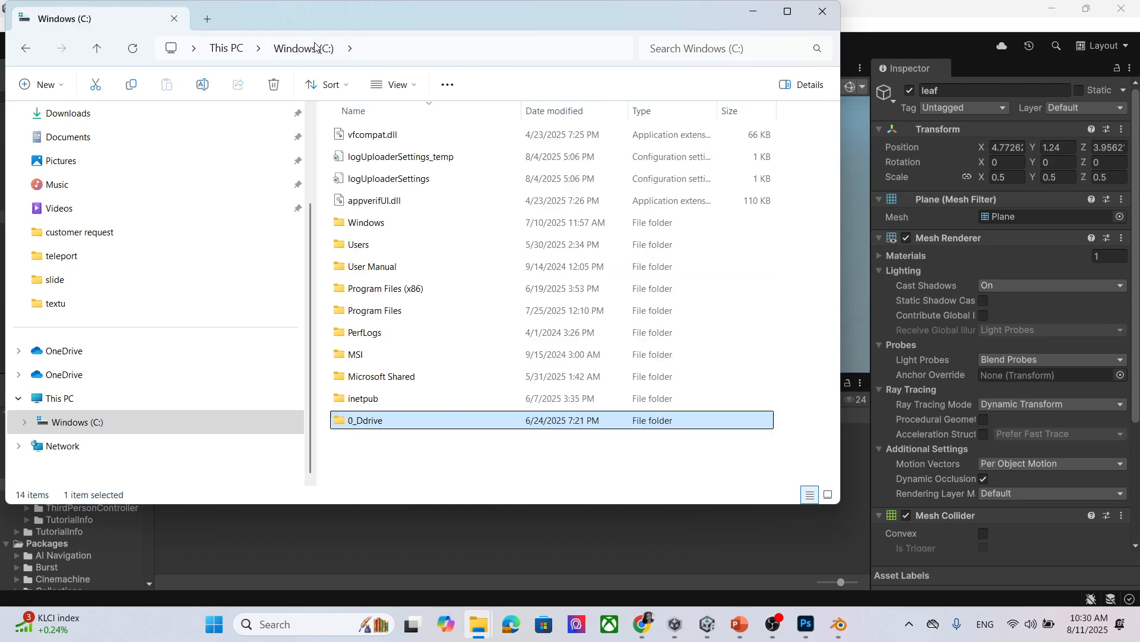
pyautogui.doubleClick(423, 246)
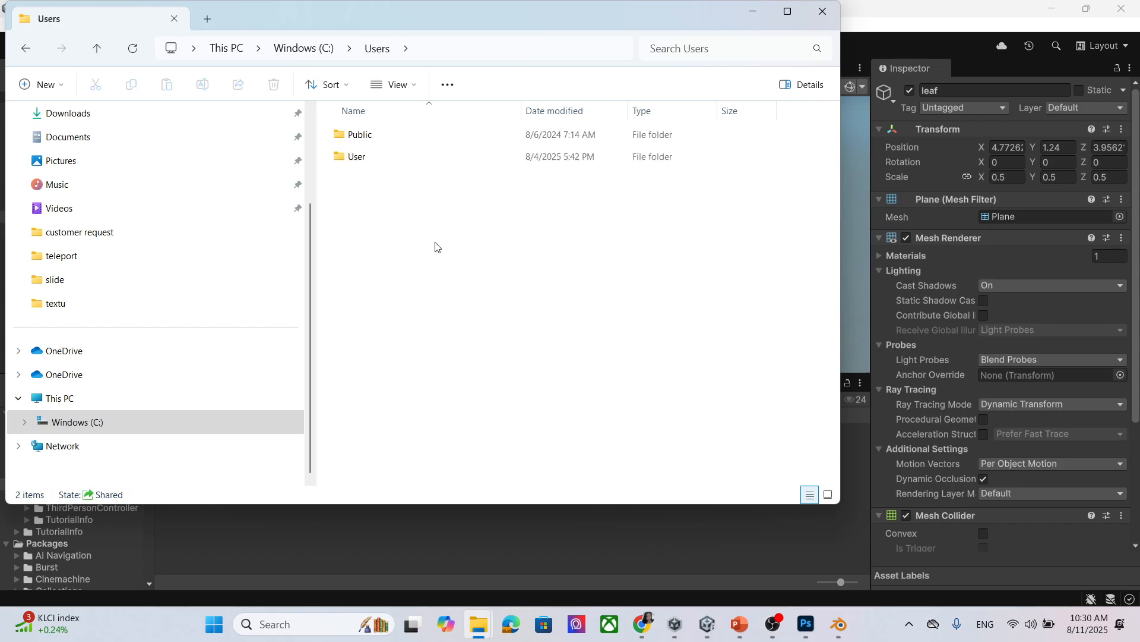
pyautogui.doubleClick(447, 136)
pyautogui.doubleClick(458, 135)
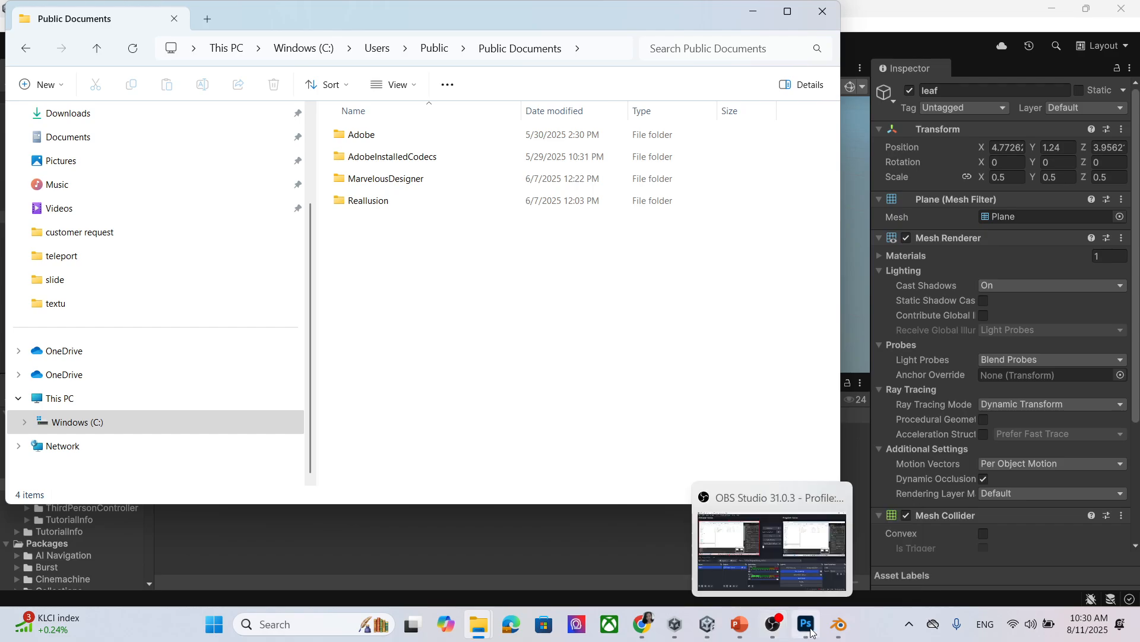
pyautogui.click(839, 624)
# Export glasses.fbx again, this time into the recent '3d model' folder.
pyautogui.click(33, 26)
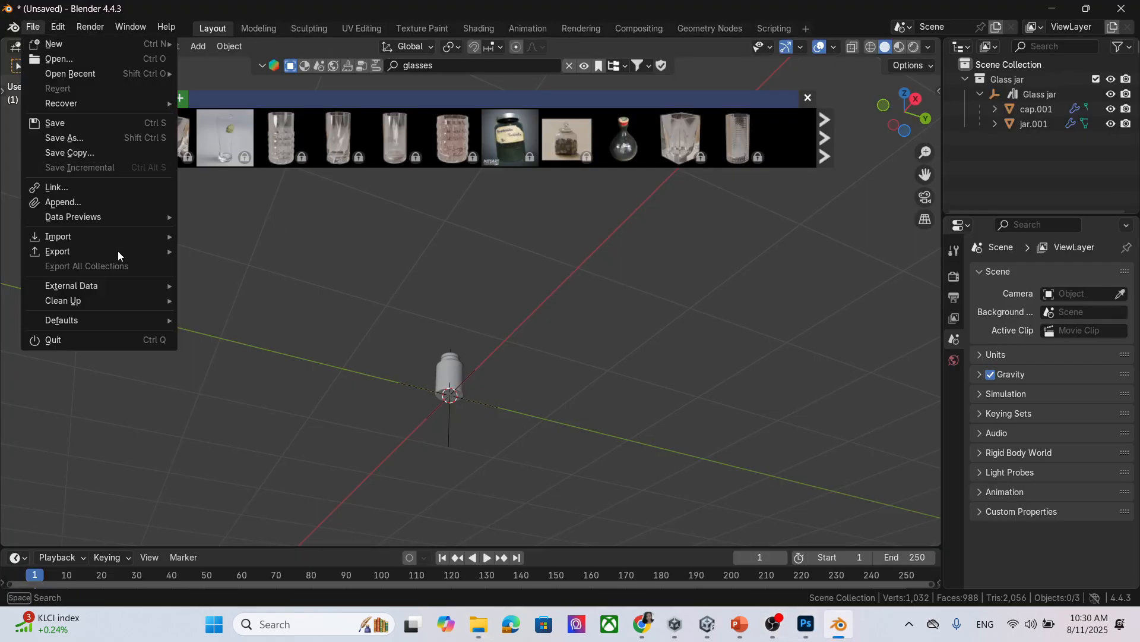
pyautogui.moveTo(120, 255)
pyautogui.click(322, 385)
pyautogui.scroll(-2, 292, 267)
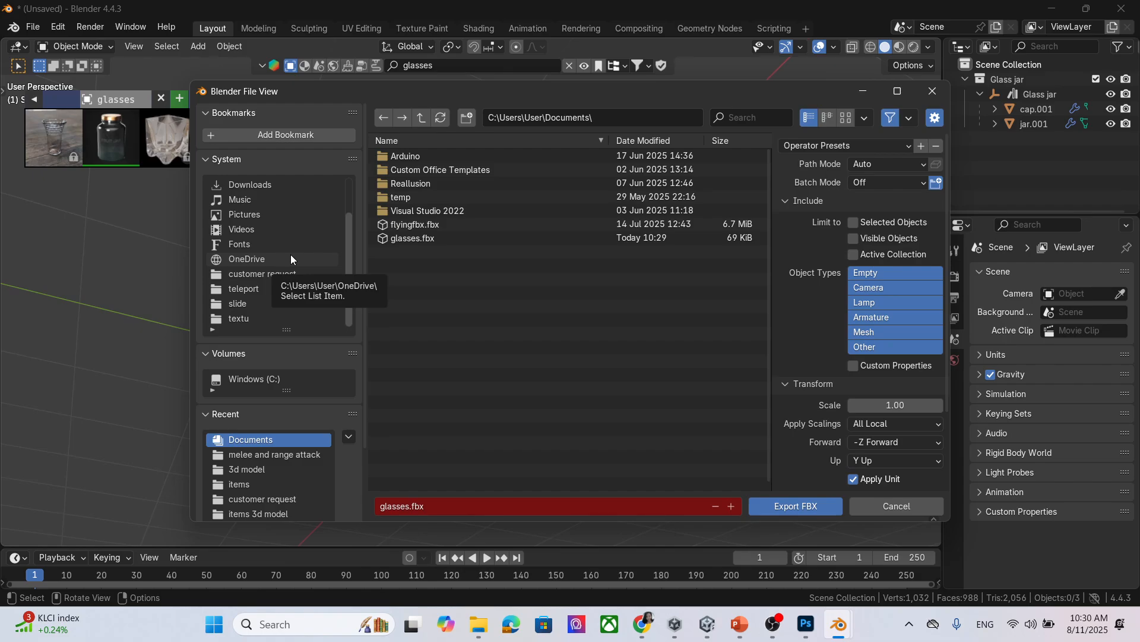
pyautogui.click(283, 469)
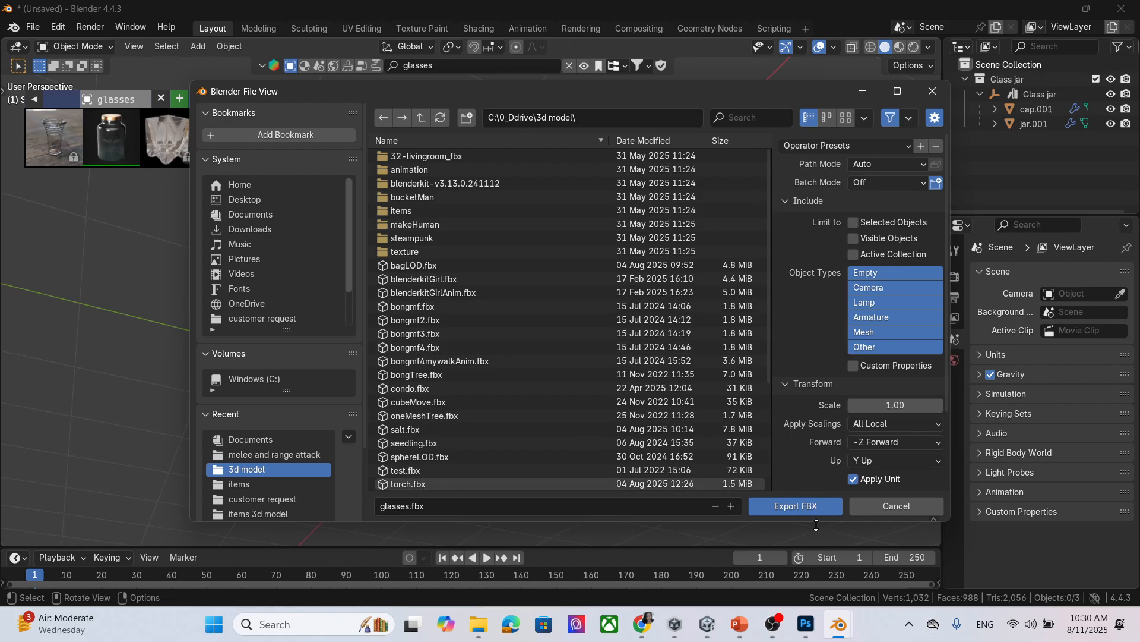
pyautogui.click(812, 506)
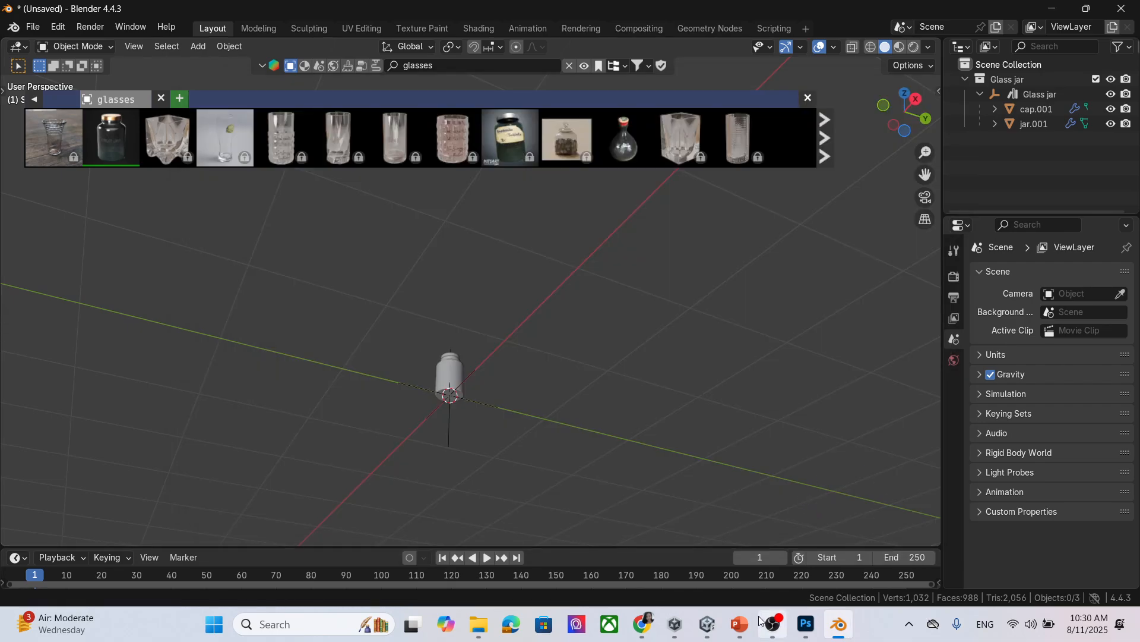
# Open C:\0_Ddrive\3d model in Explorer and carry glasses.fbx over to Unity.
pyautogui.click(706, 623)
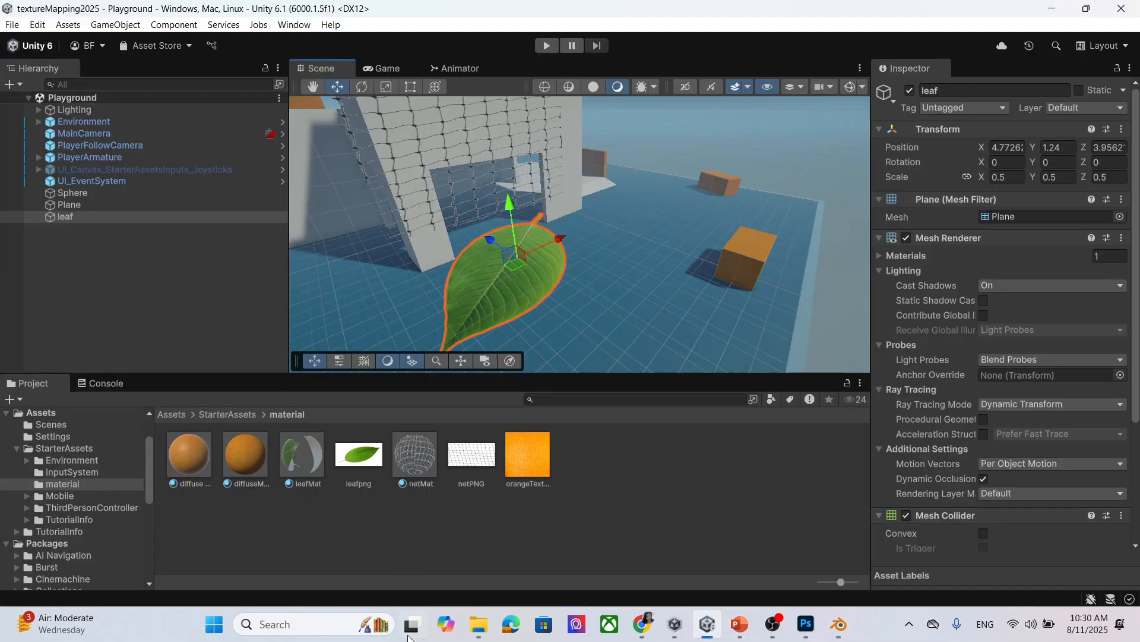
pyautogui.moveTo(479, 624)
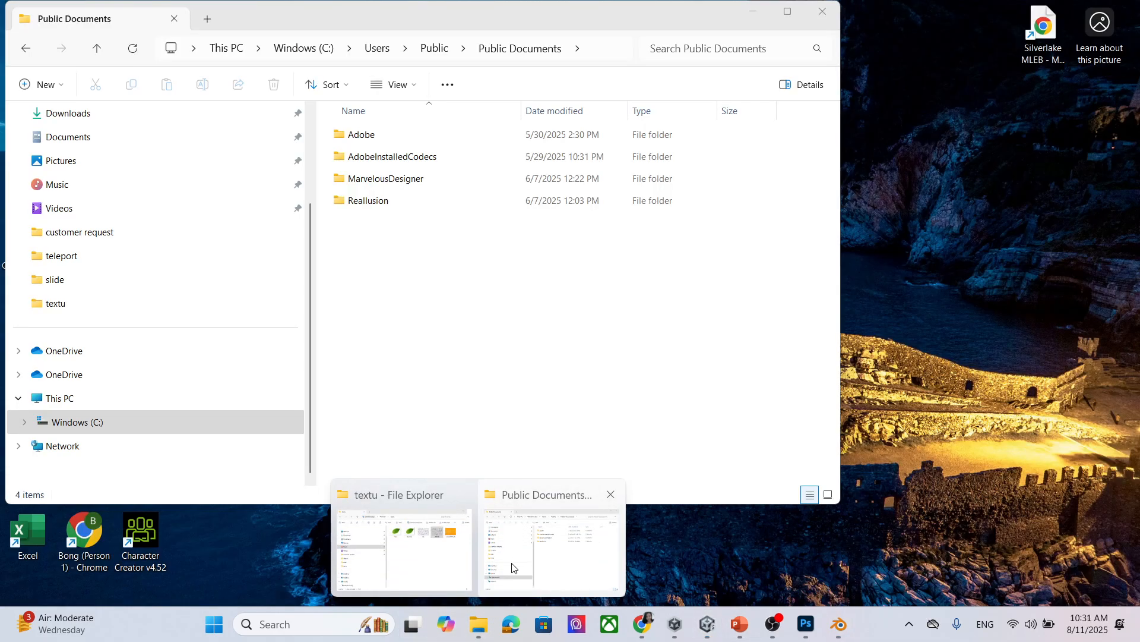
pyautogui.click(515, 567)
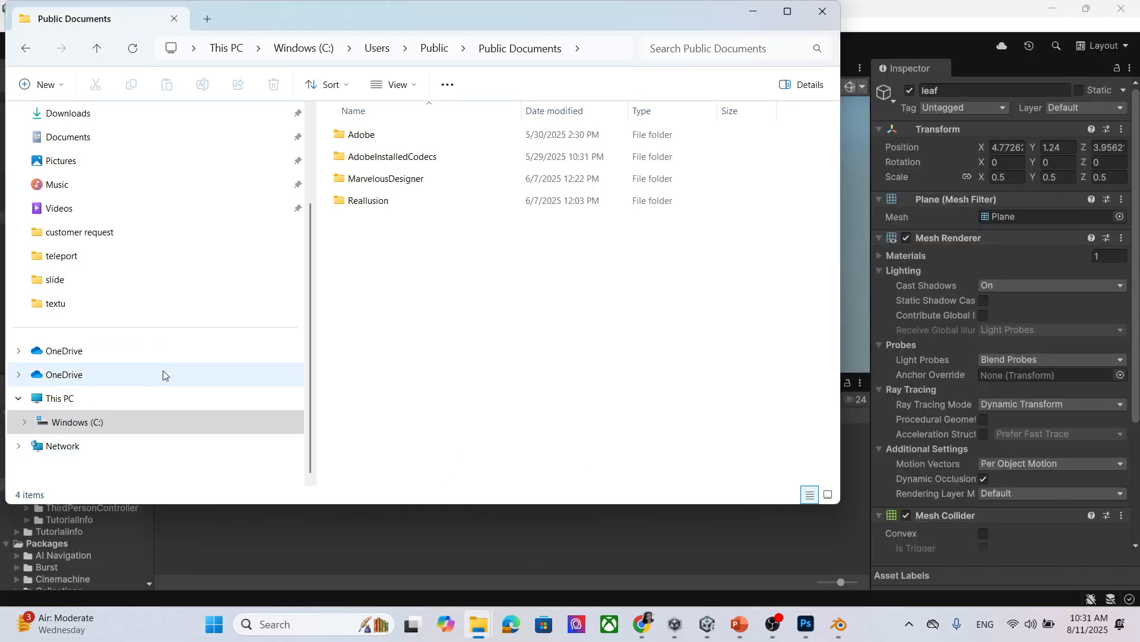
pyautogui.click(131, 424)
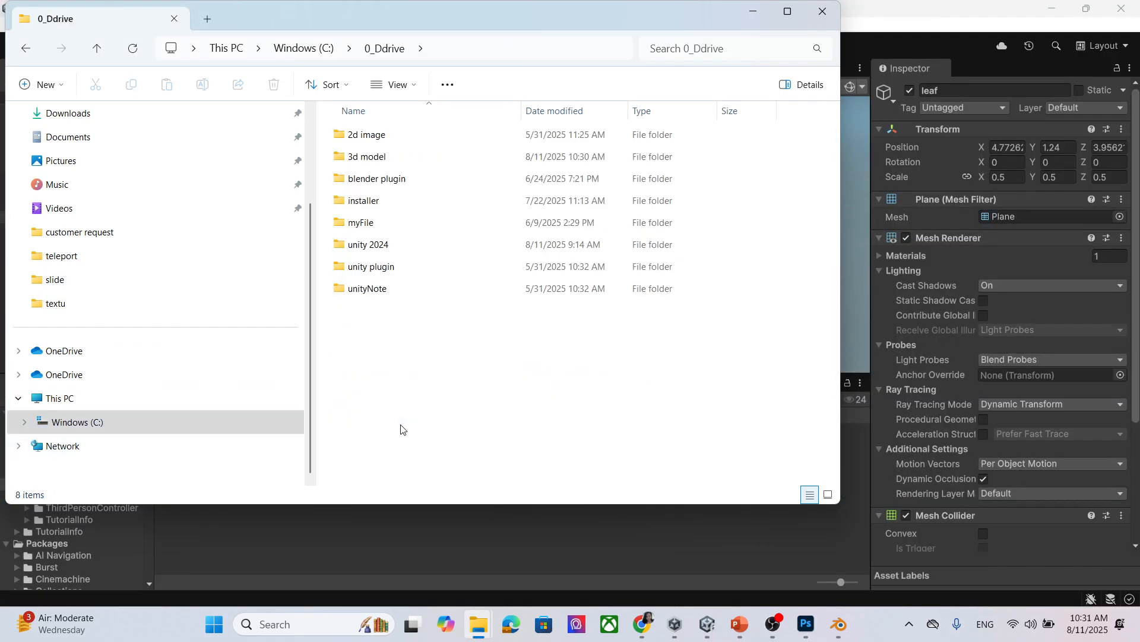
pyautogui.click(421, 156)
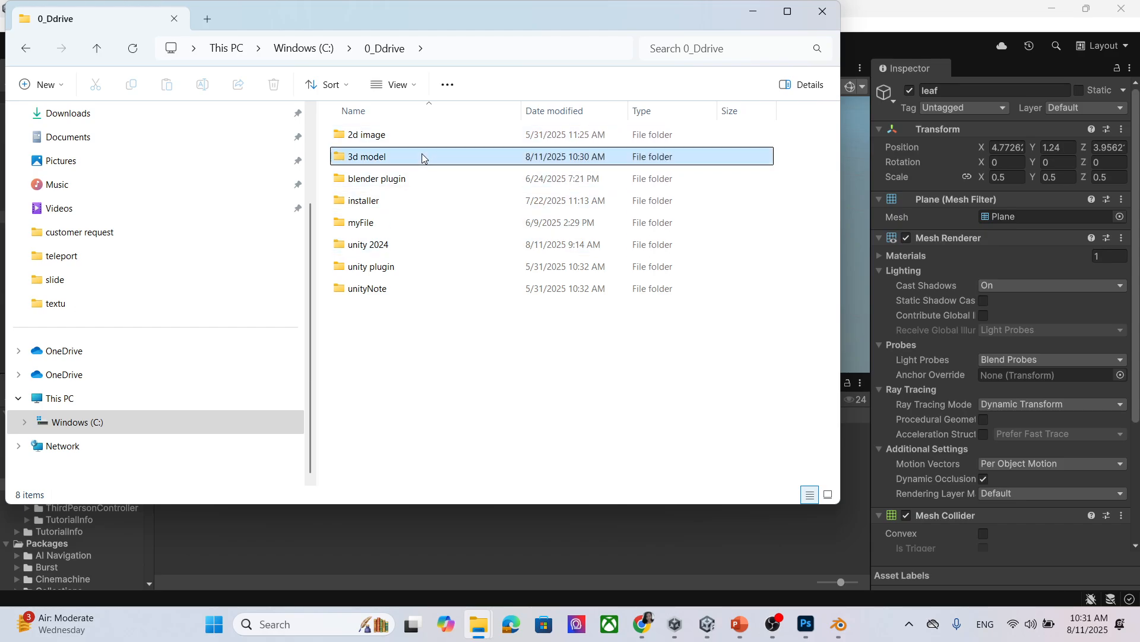
pyautogui.doubleClick(422, 155)
pyautogui.scroll(-8, 479, 285)
pyautogui.scroll(3, 487, 306)
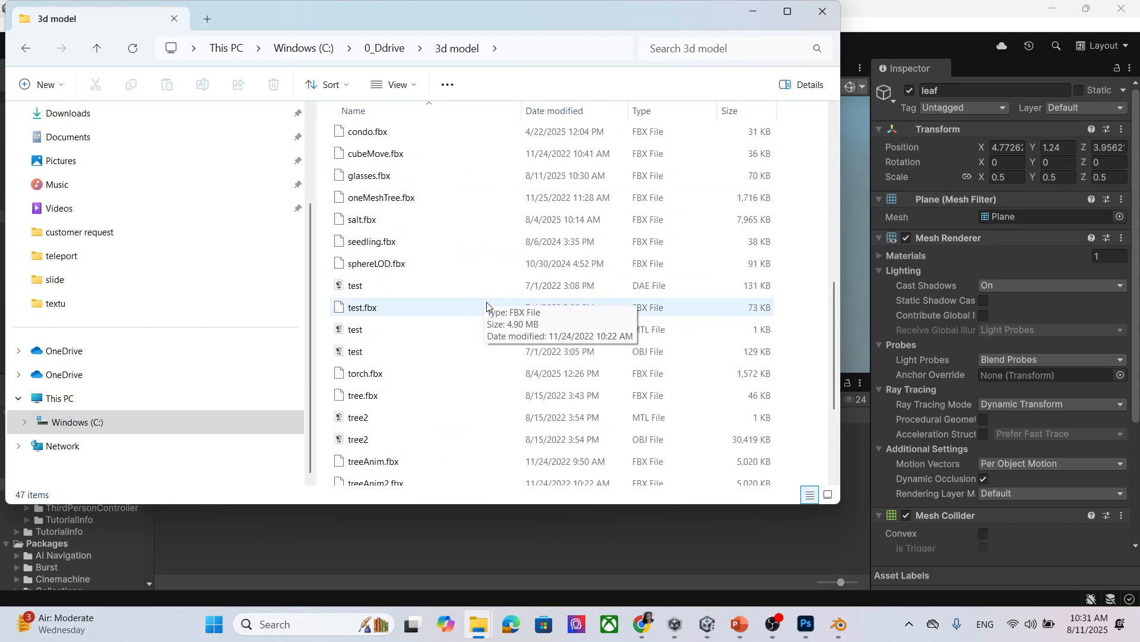
pyautogui.scroll(2, 487, 306)
pyautogui.click(416, 307)
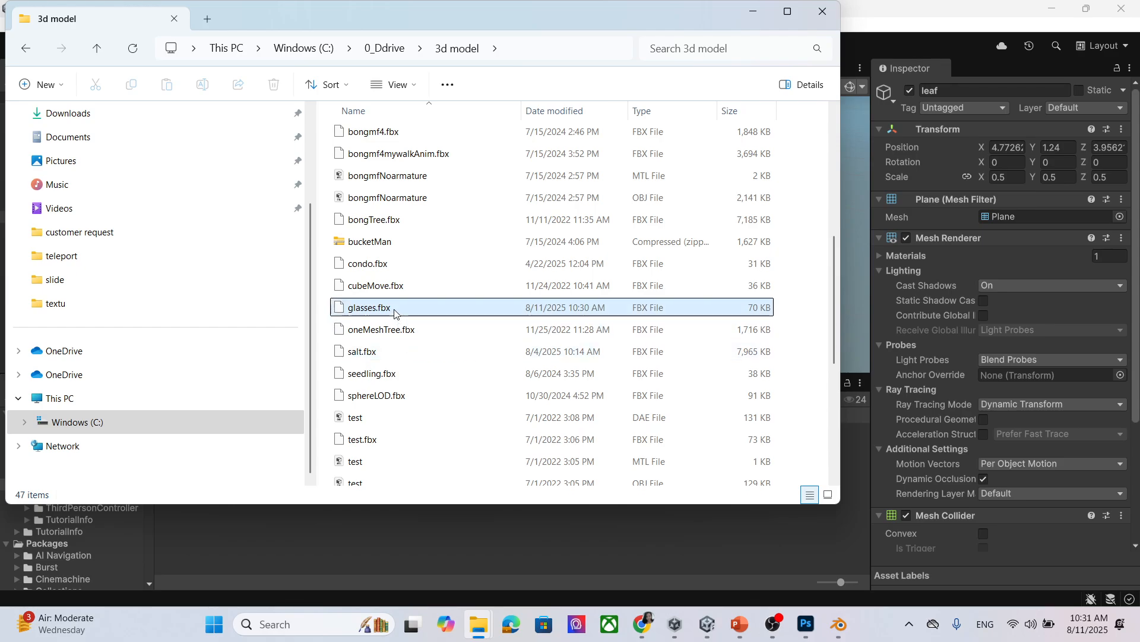
pyautogui.click(707, 623)
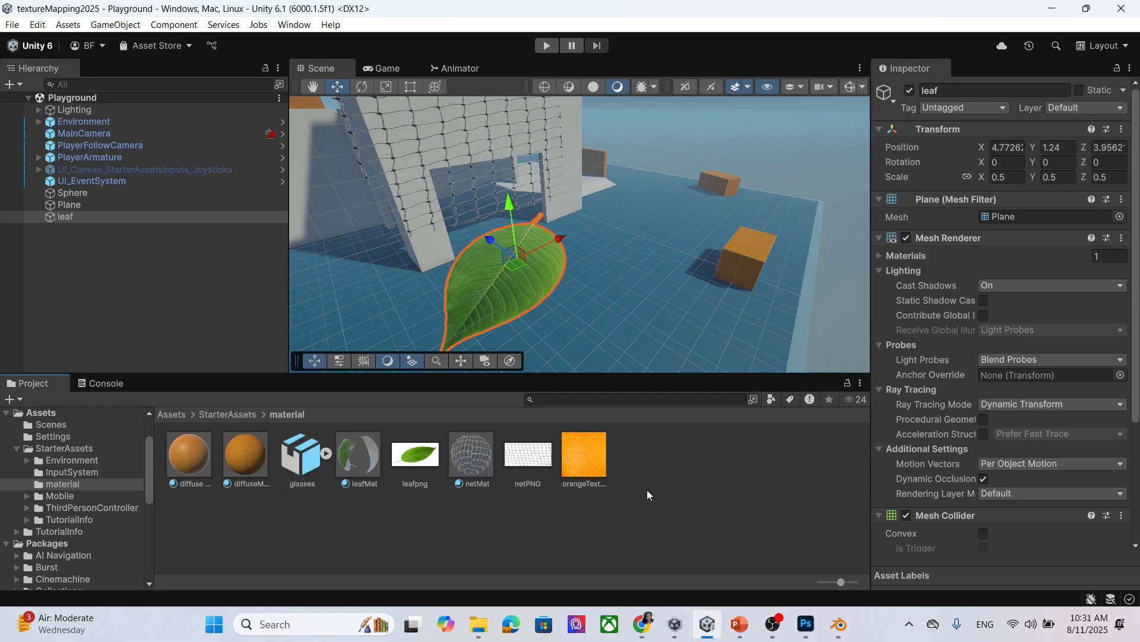
# Drop the glasses model into the scene and set its linked scale to 300.
pyautogui.moveTo(302, 462); pyautogui.dragTo(660, 281)
pyautogui.click(968, 215)
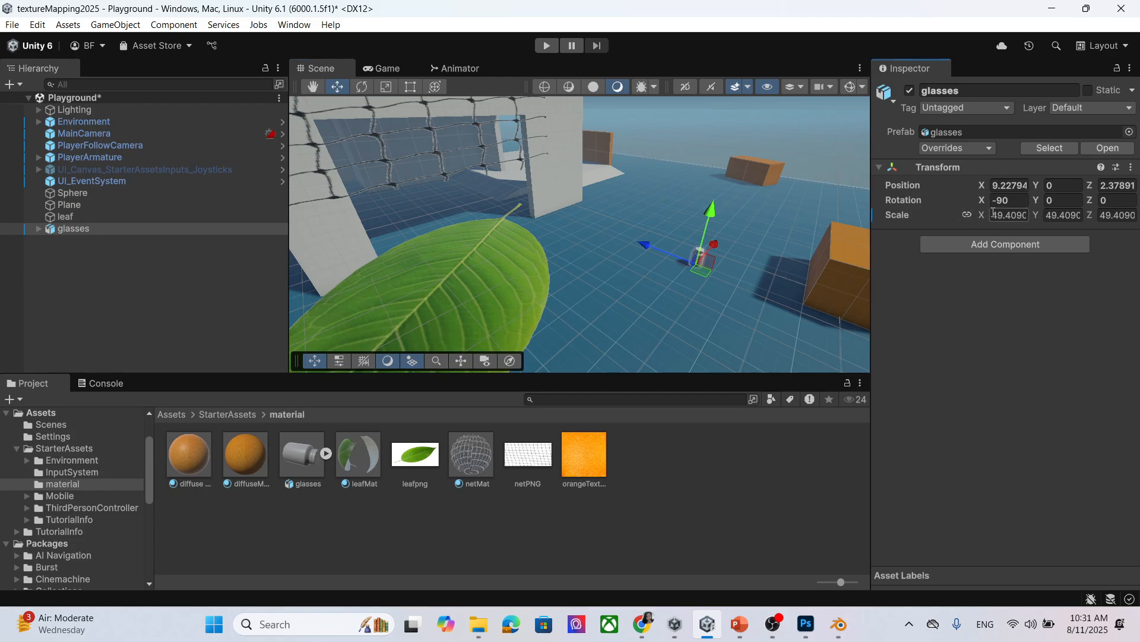
pyautogui.click(1023, 216)
pyautogui.write('100')
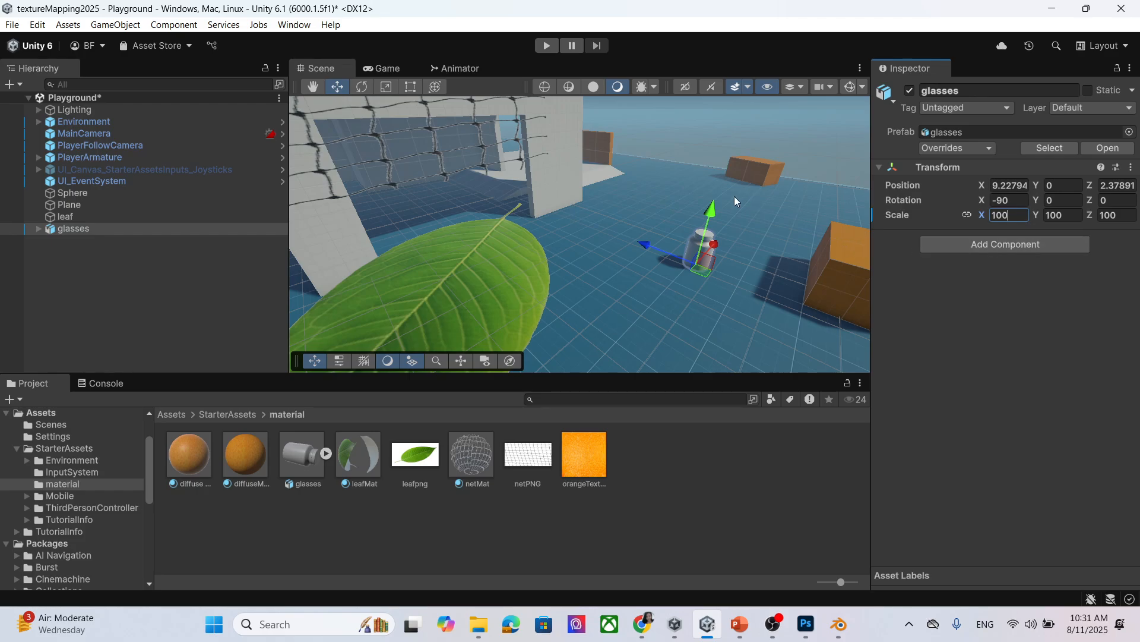
pyautogui.press('Return')
pyautogui.write('300')
pyautogui.scroll(1, 756, 232)
pyautogui.moveTo(757, 240); pyautogui.dragTo(644, 187, button='middle')
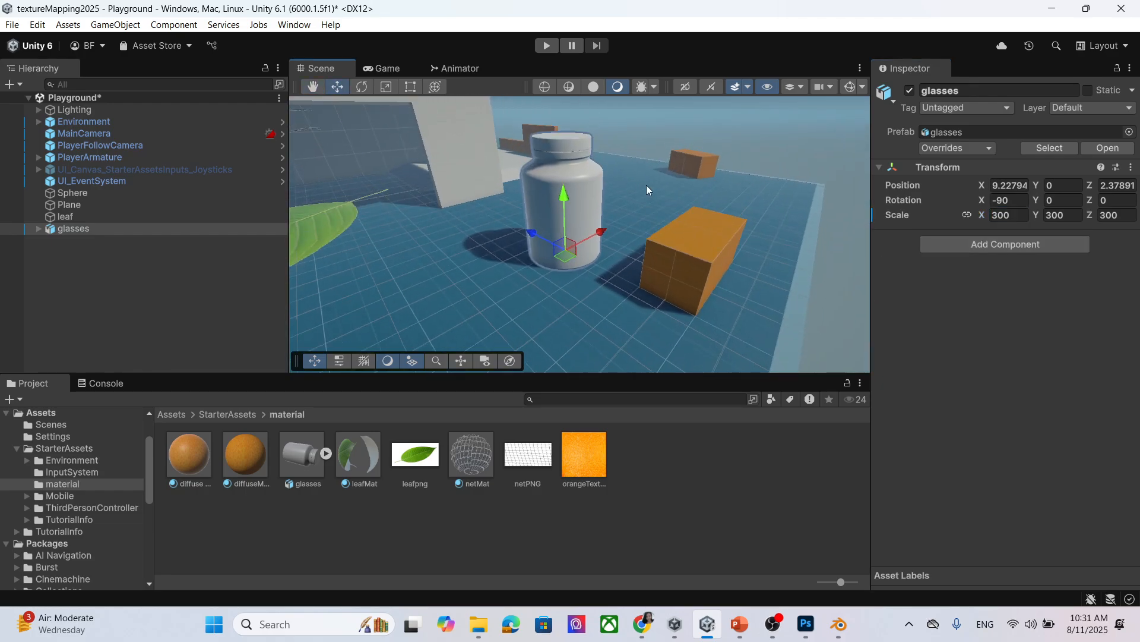
# Frame the jar, then create a new material named glasses.
pyautogui.press('f')
pyautogui.click(657, 488)
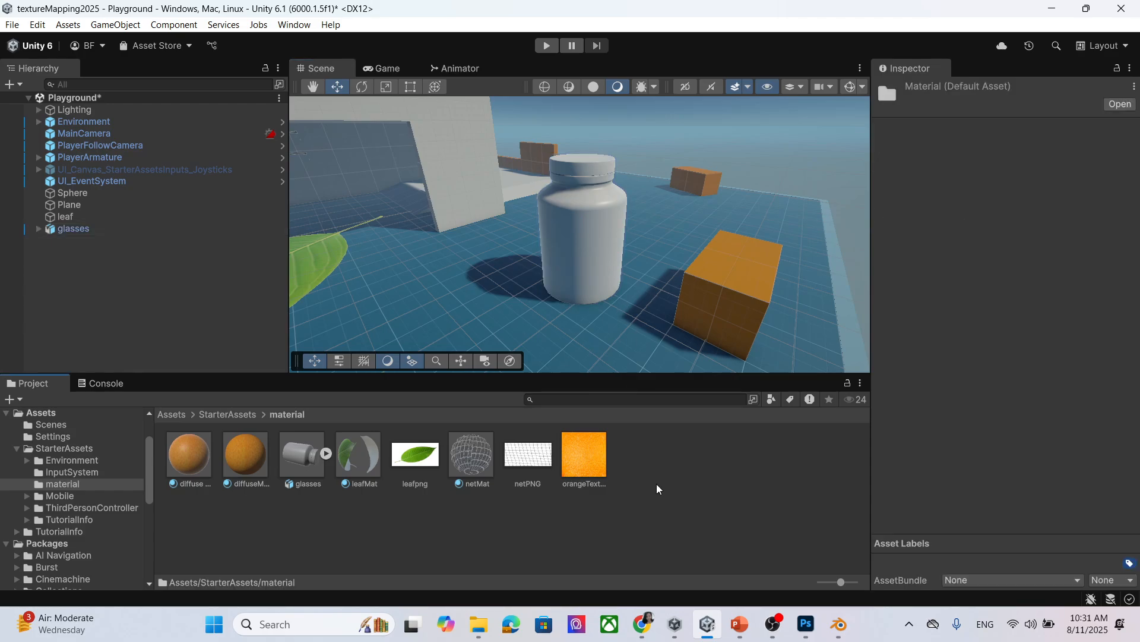
pyautogui.rightClick(657, 485)
pyautogui.moveTo(738, 122)
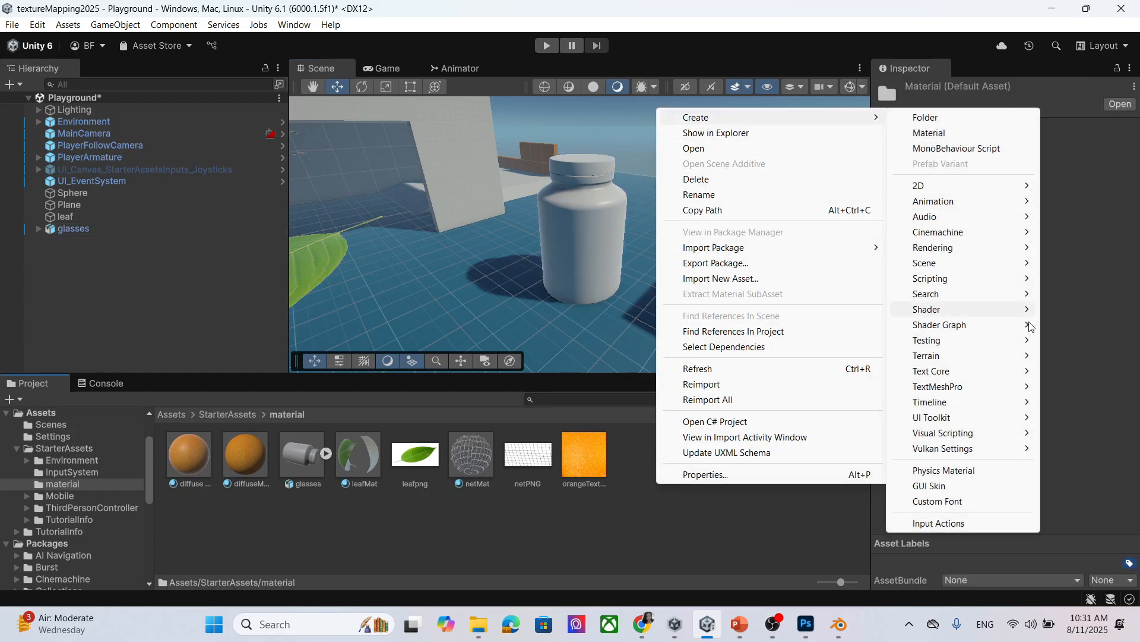
pyautogui.click(987, 134)
pyautogui.write('g')
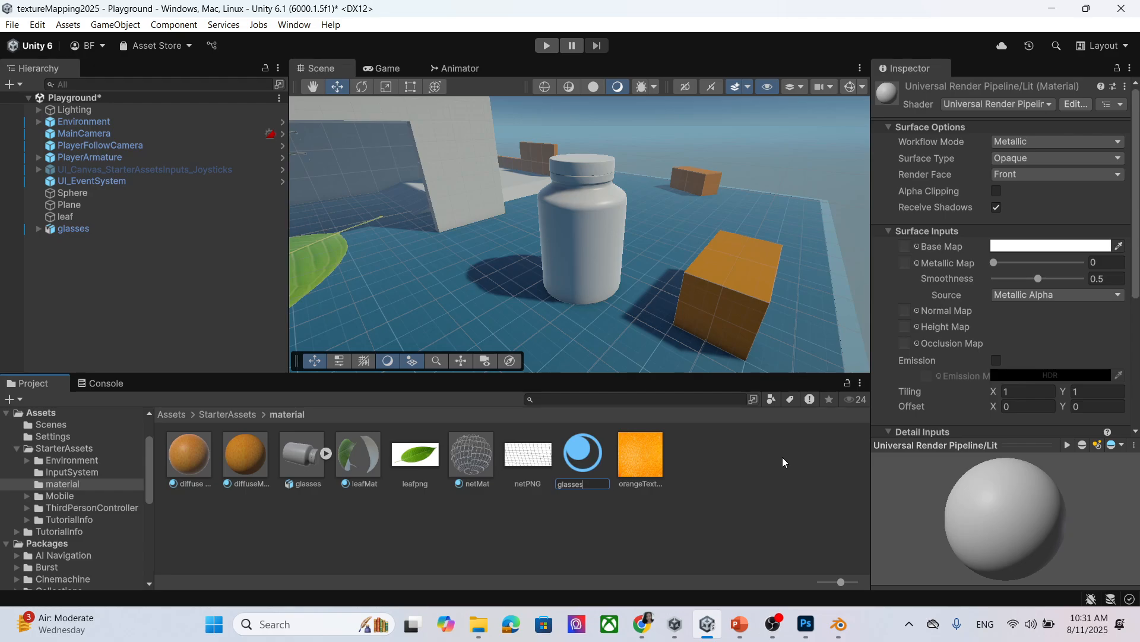
pyautogui.write('lasses')
pyautogui.press('Return')
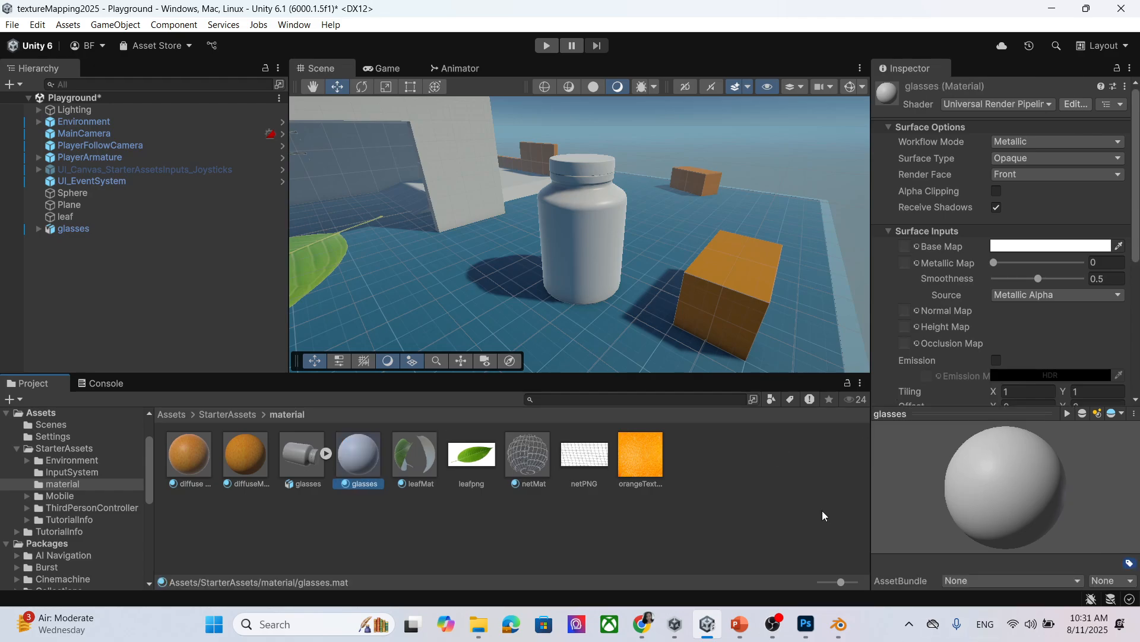
# Set the glasses material's base colour to bright blue and apply it to the jar.
pyautogui.click(919, 246)
pyautogui.press('Escape')
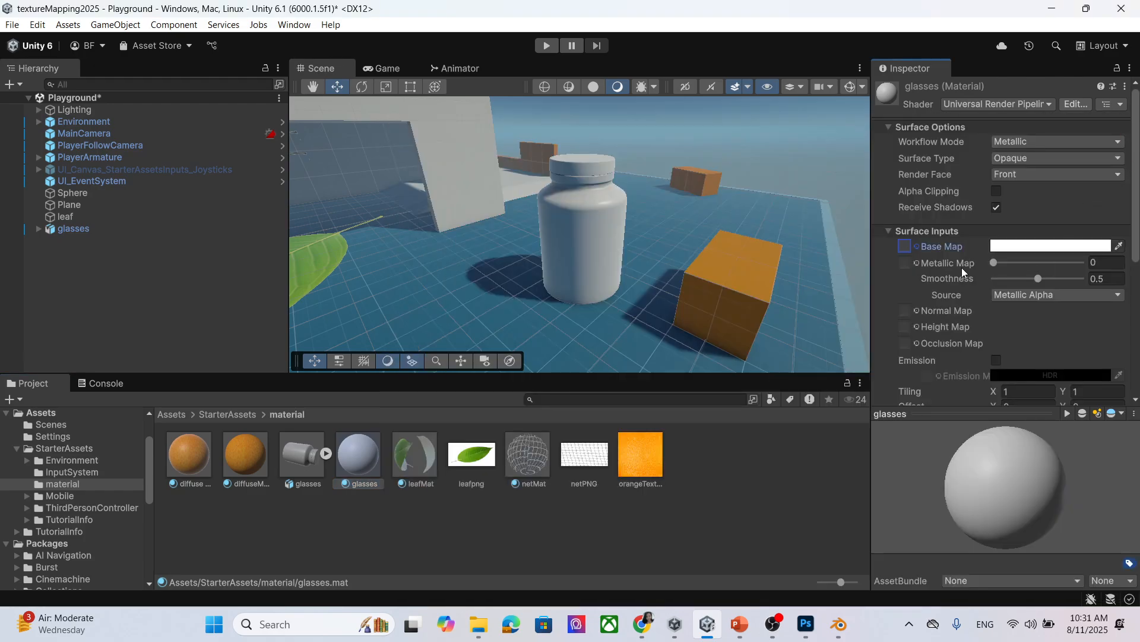
pyautogui.click(1034, 247)
pyautogui.click(979, 272)
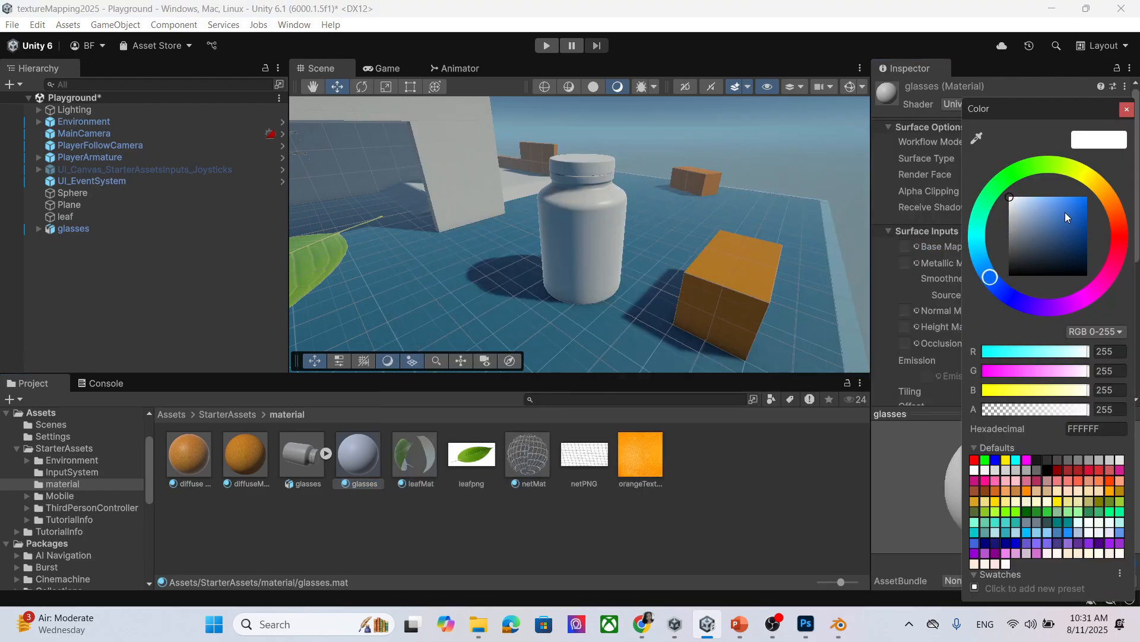
pyautogui.click(1063, 214)
pyautogui.click(1127, 109)
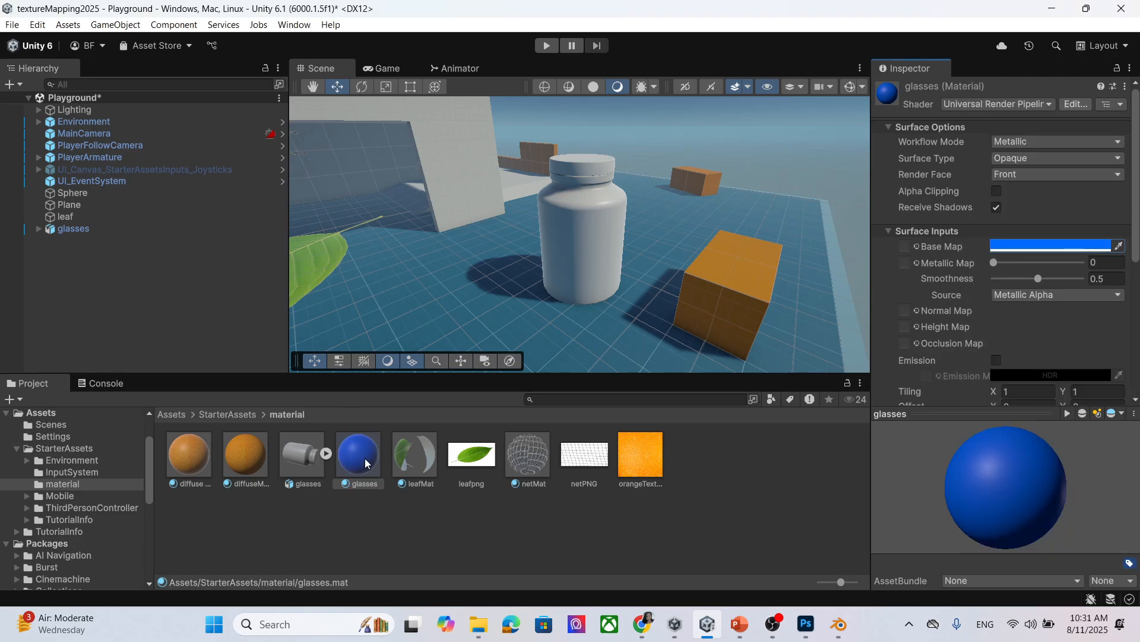
pyautogui.moveTo(366, 462); pyautogui.dragTo(582, 237)
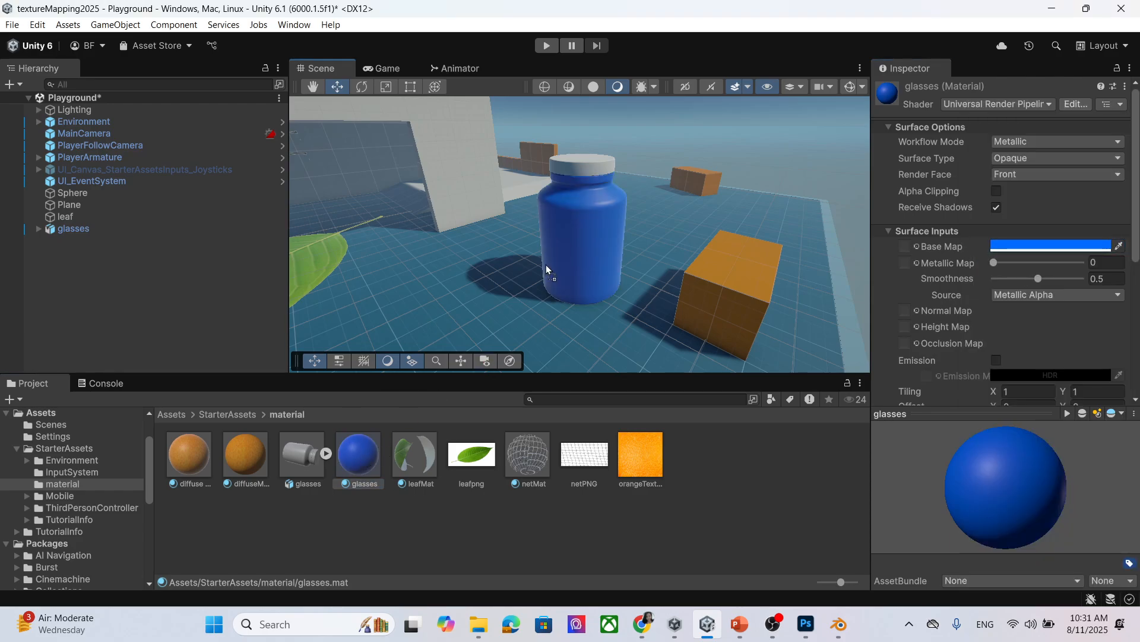
# Switch the glasses material's Surface Type to Transparent.
pyautogui.click(1032, 177)
pyautogui.click(1046, 158)
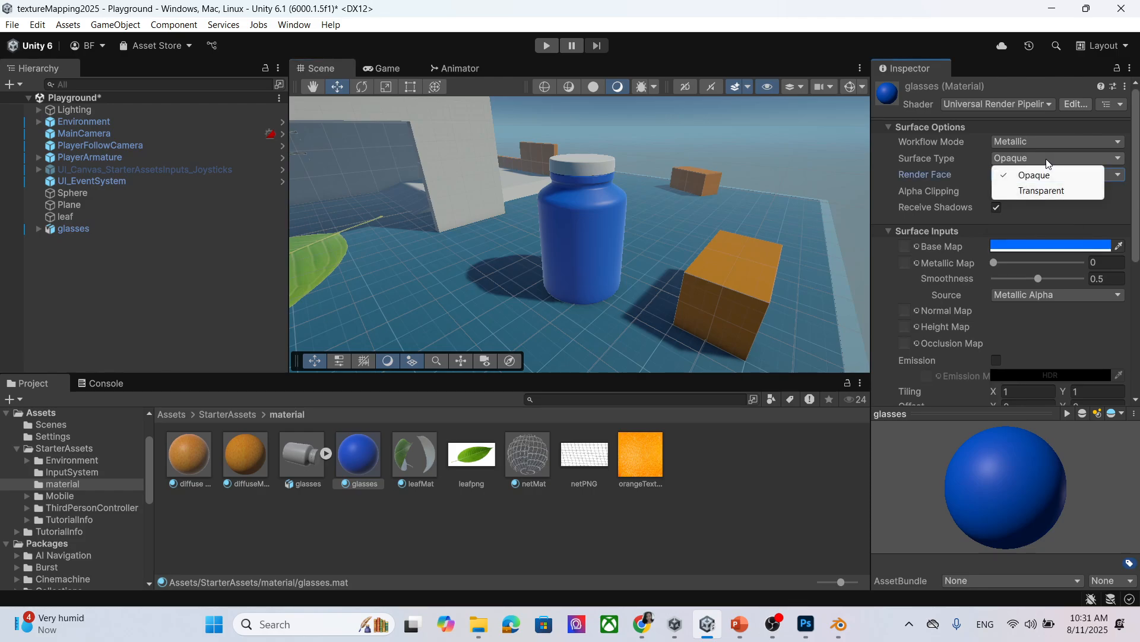
pyautogui.click(1047, 195)
pyautogui.scroll(3, 655, 248)
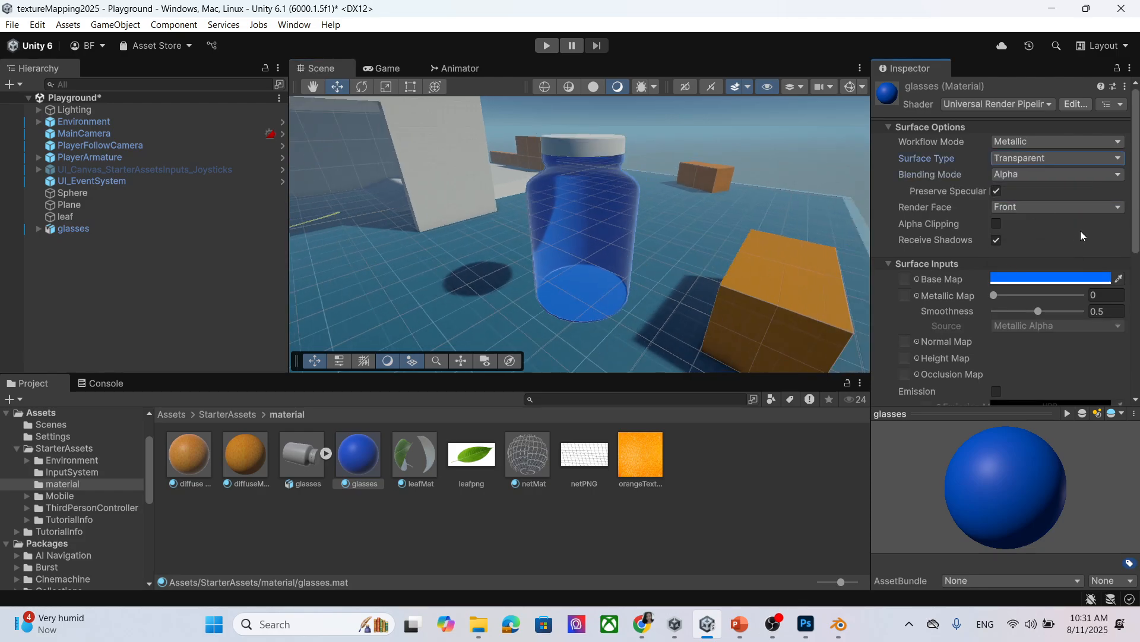
pyautogui.moveTo(617, 243); pyautogui.dragTo(581, 223, button='middle')
pyautogui.moveTo(540, 239); pyautogui.dragTo(547, 180, button='right')
pyautogui.moveTo(591, 286); pyautogui.dragTo(585, 267, button='middle')
# Lower the blue base colour's alpha to 45 so the jar looks see-through.
pyautogui.click(1053, 280)
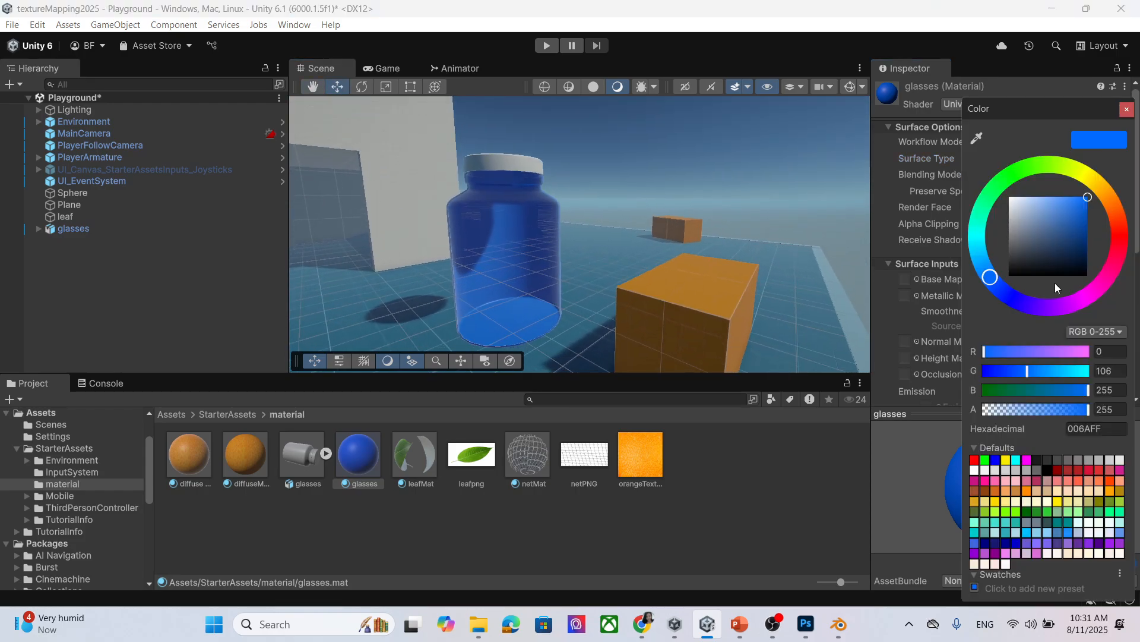
pyautogui.moveTo(1052, 408); pyautogui.dragTo(1002, 414)
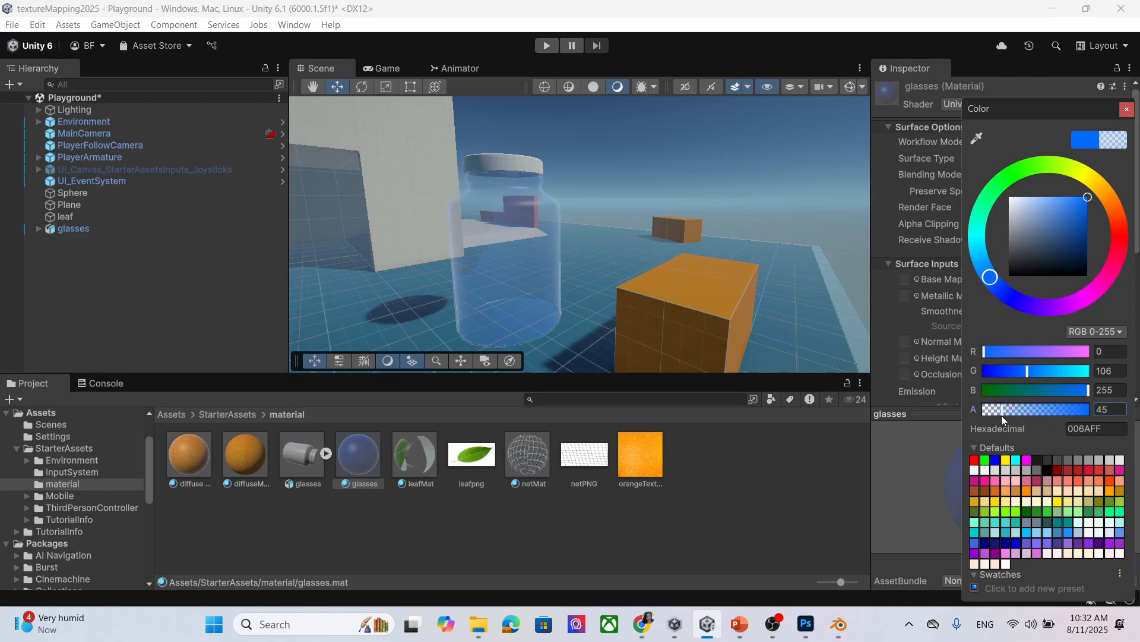
pyautogui.scroll(-3, 546, 233)
pyautogui.moveTo(545, 279)
pyautogui.mouseDown(button='middle')
pyautogui.moveTo(580, 309)
pyautogui.moveTo(606, 283)
pyautogui.moveTo(532, 296)
pyautogui.mouseUp(button='middle')
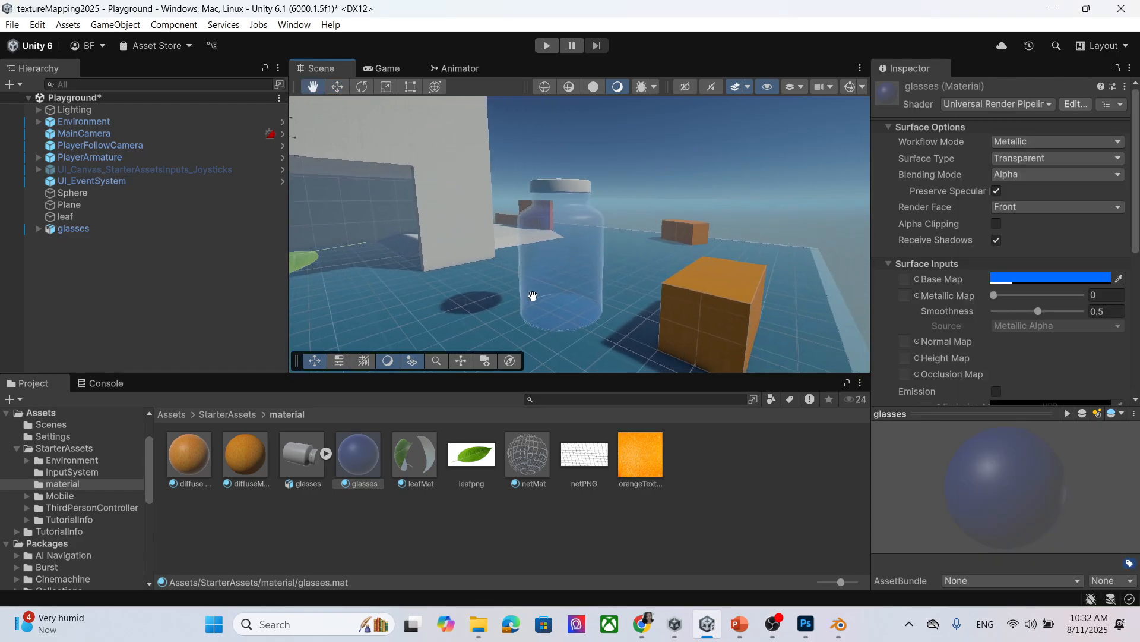
pyautogui.scroll(-3, 1010, 283)
pyautogui.scroll(3, 1010, 283)
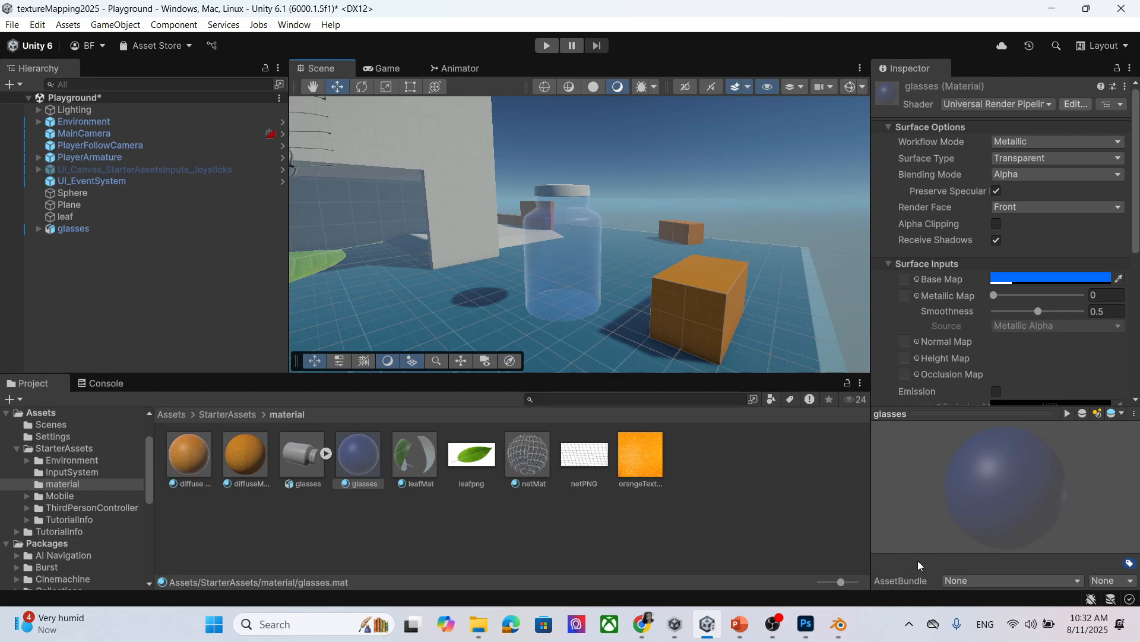
# Search Google Images for 'glasses texture' in a new Chrome tab and browse the results.
pyautogui.click(641, 624)
pyautogui.click(994, 14)
pyautogui.write('glasses')
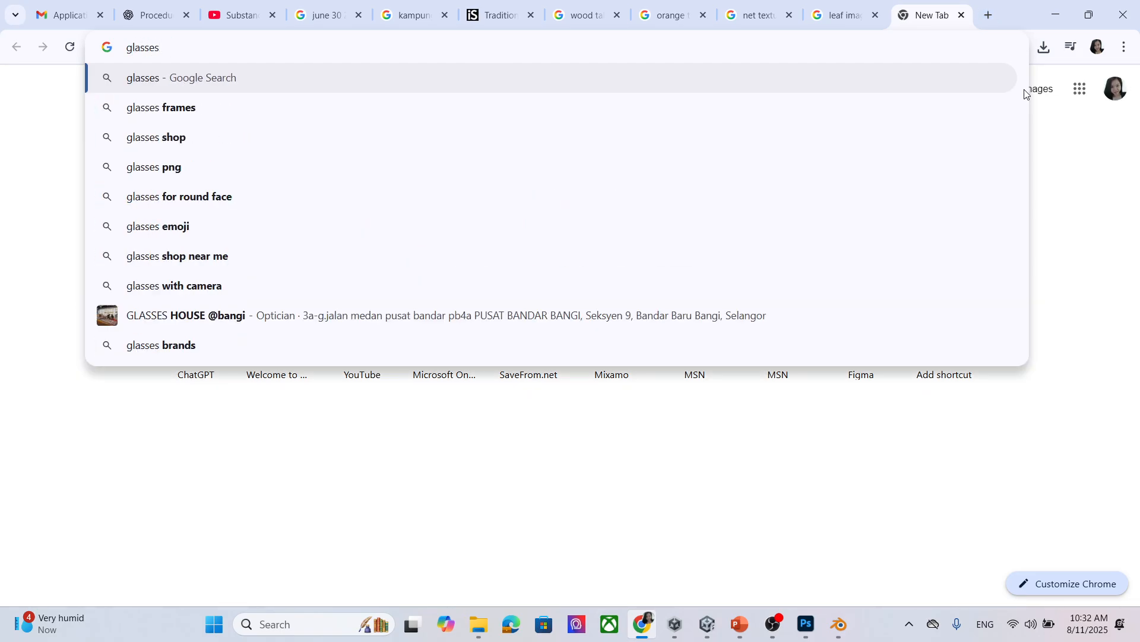
pyautogui.write(' texture')
pyautogui.press('Return')
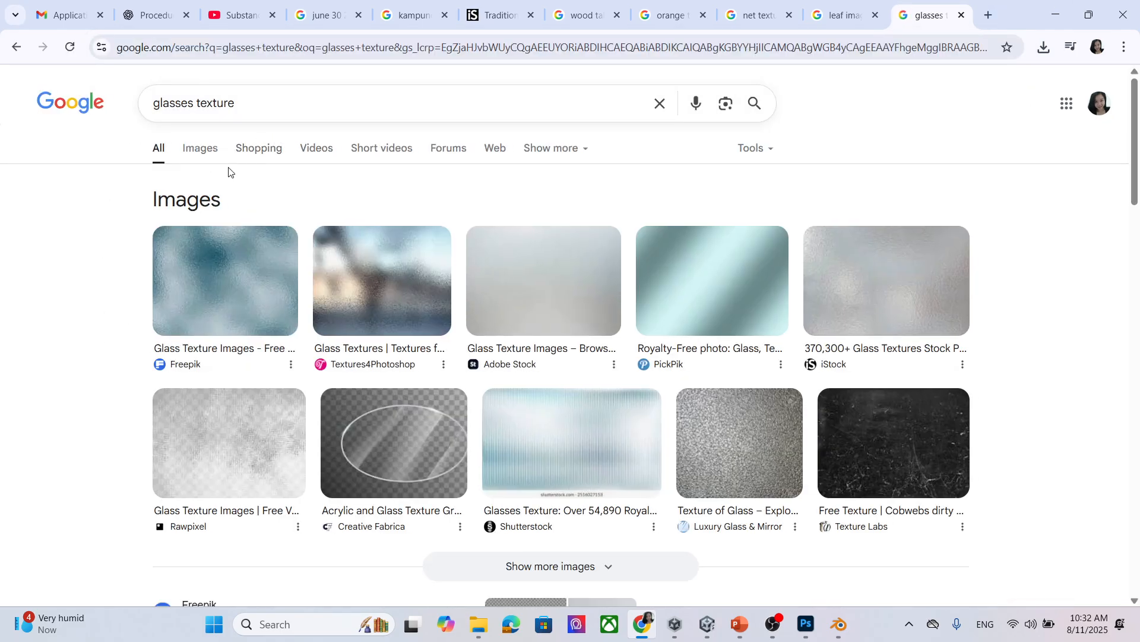
pyautogui.click(197, 153)
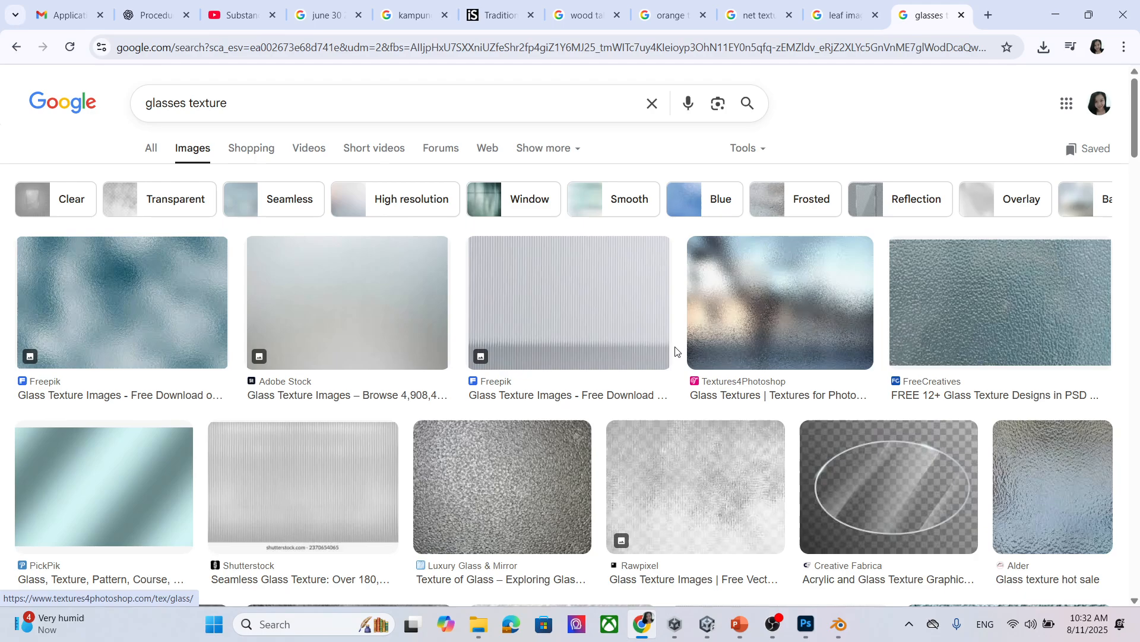
pyautogui.scroll(-10, 456, 301)
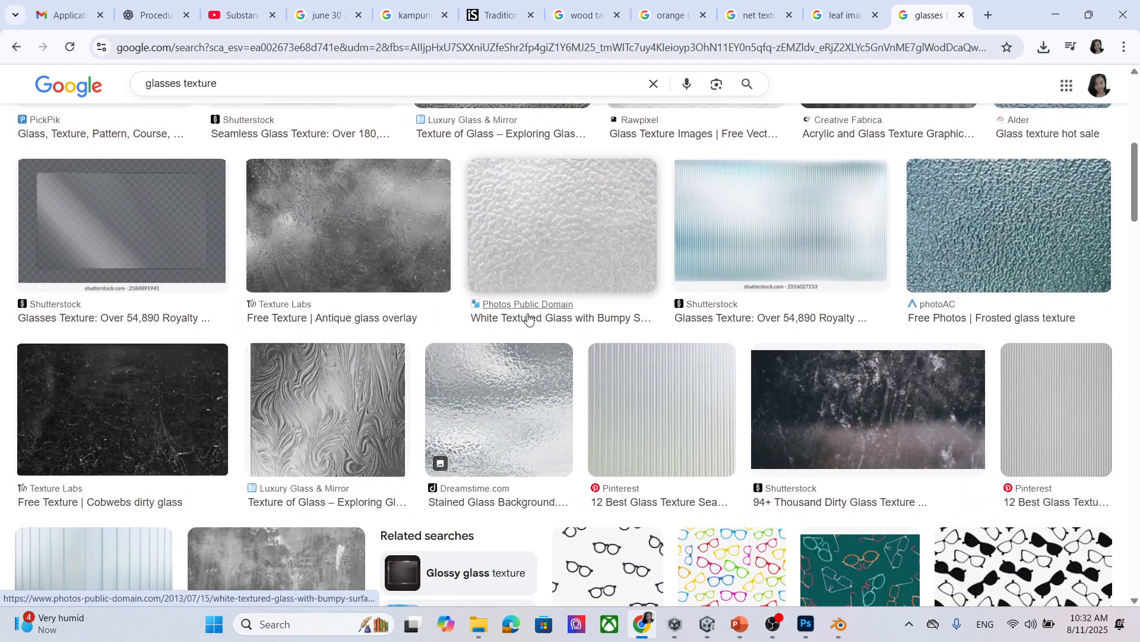
pyautogui.scroll(2, 528, 319)
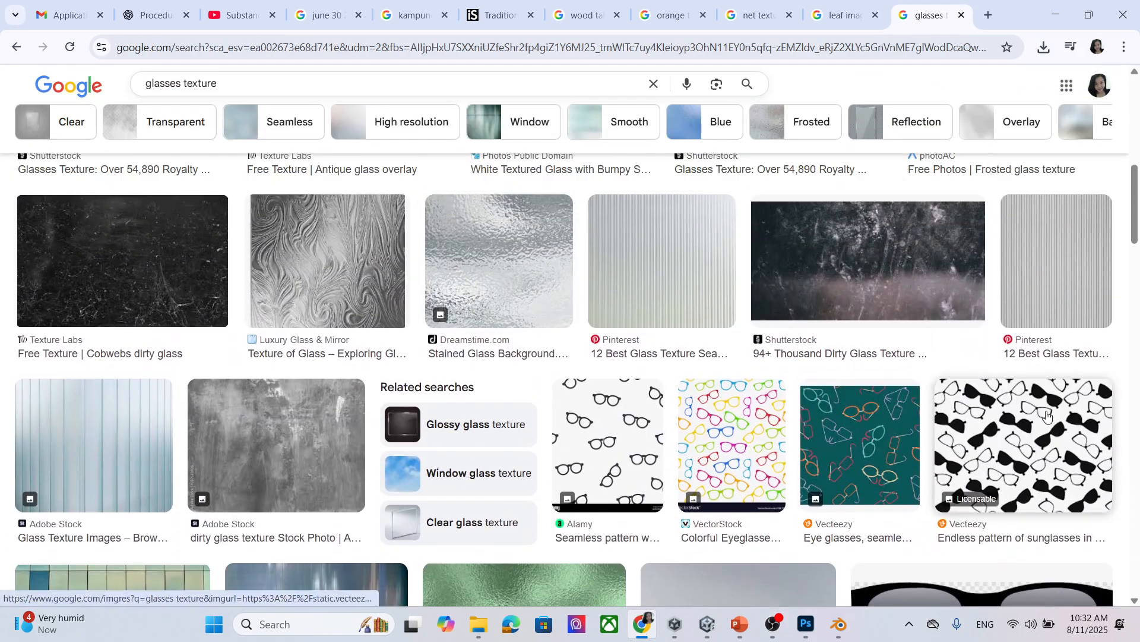
pyautogui.scroll(-6, 781, 386)
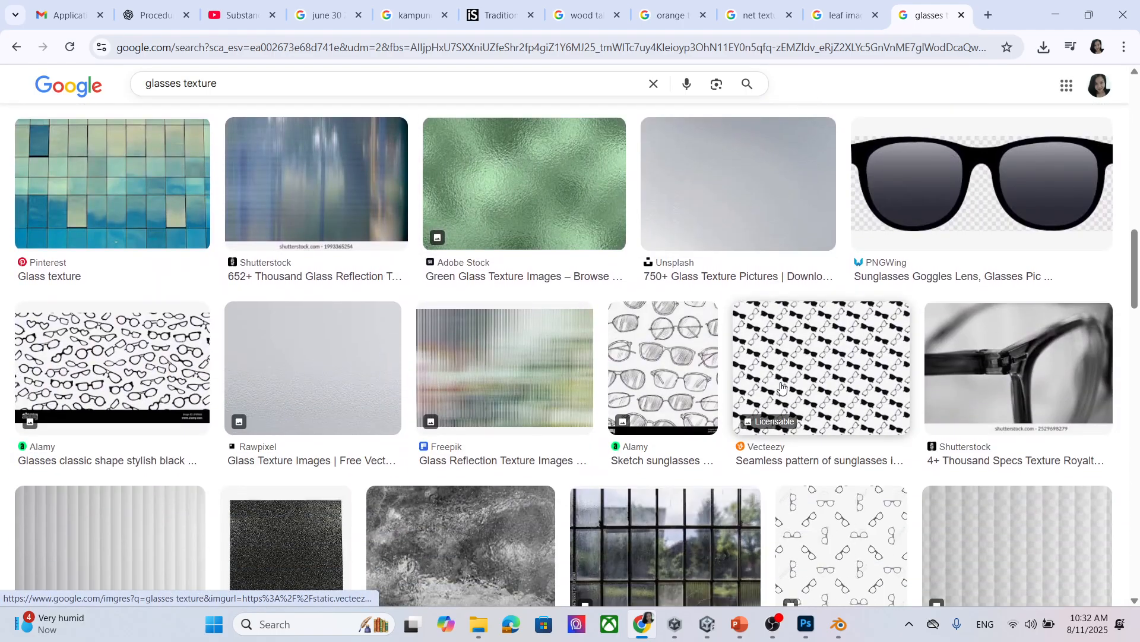
pyautogui.scroll(-11, 781, 386)
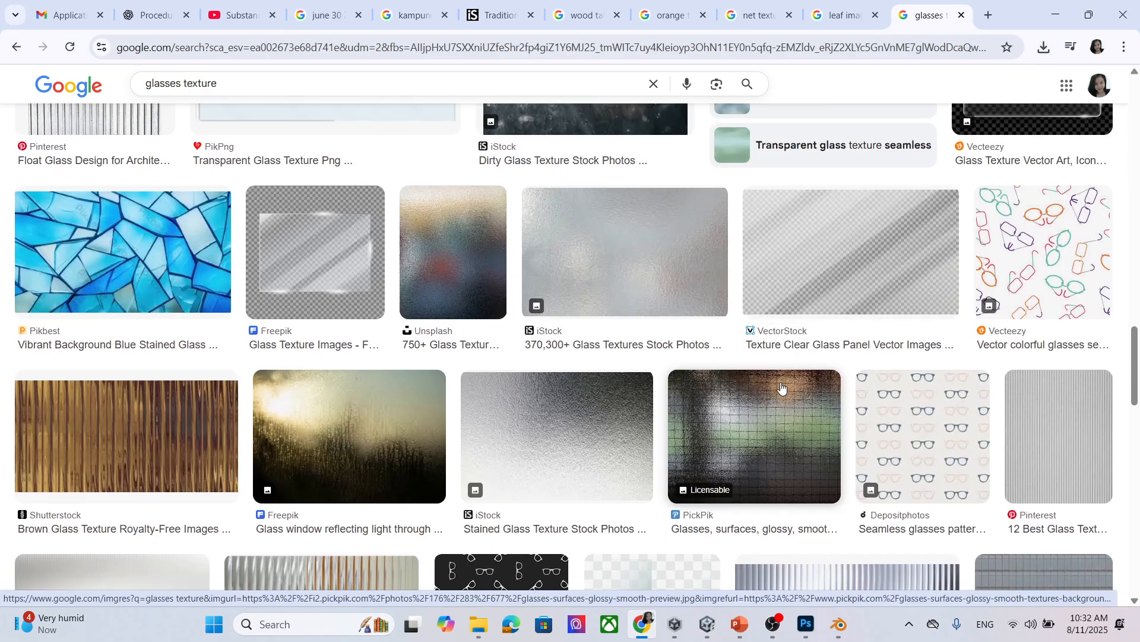
pyautogui.scroll(-3, 781, 386)
pyautogui.scroll(4, 782, 386)
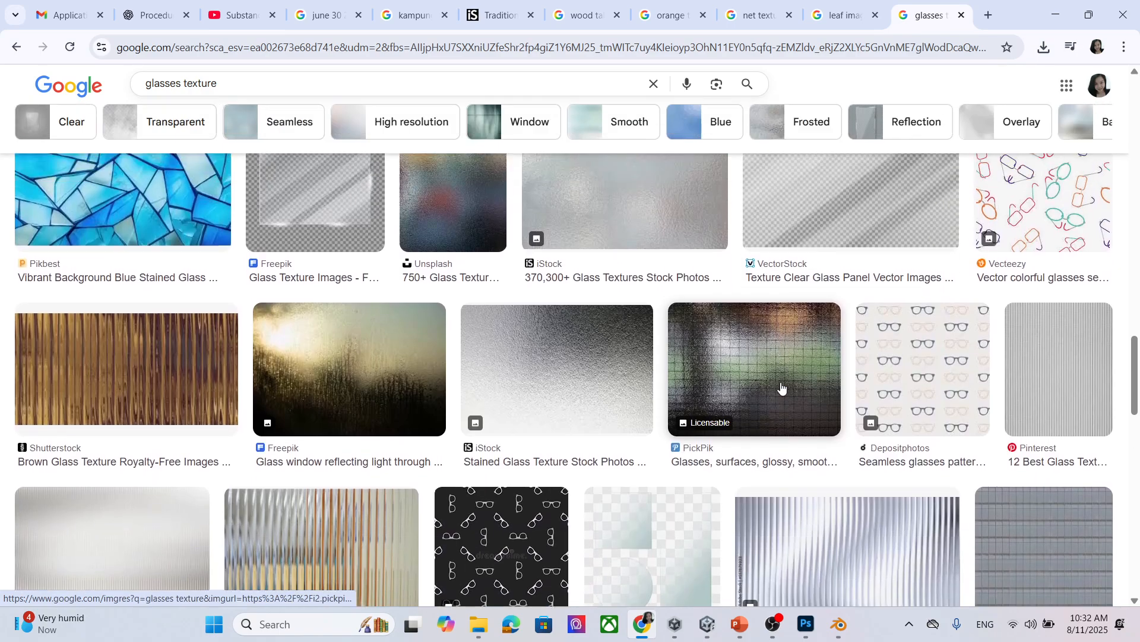
# Save the iStock glass texture preview as glasses.jpg in the textu folder, then return to Unity.
pyautogui.click(588, 295)
pyautogui.rightClick(827, 264)
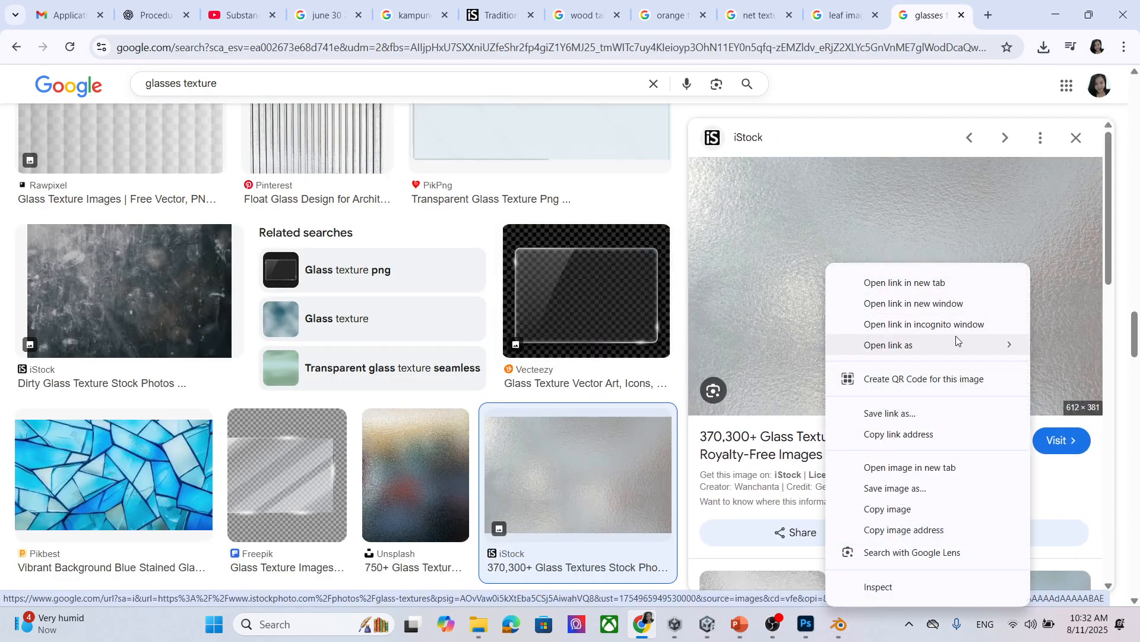
pyautogui.click(895, 489)
pyautogui.write('glasses')
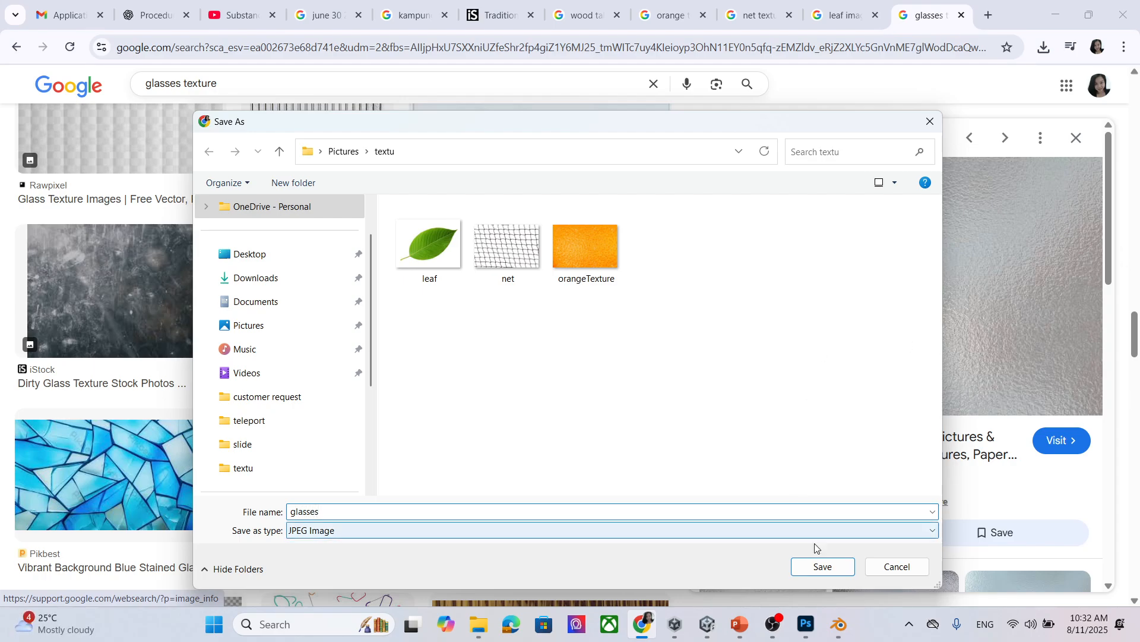
pyautogui.click(826, 564)
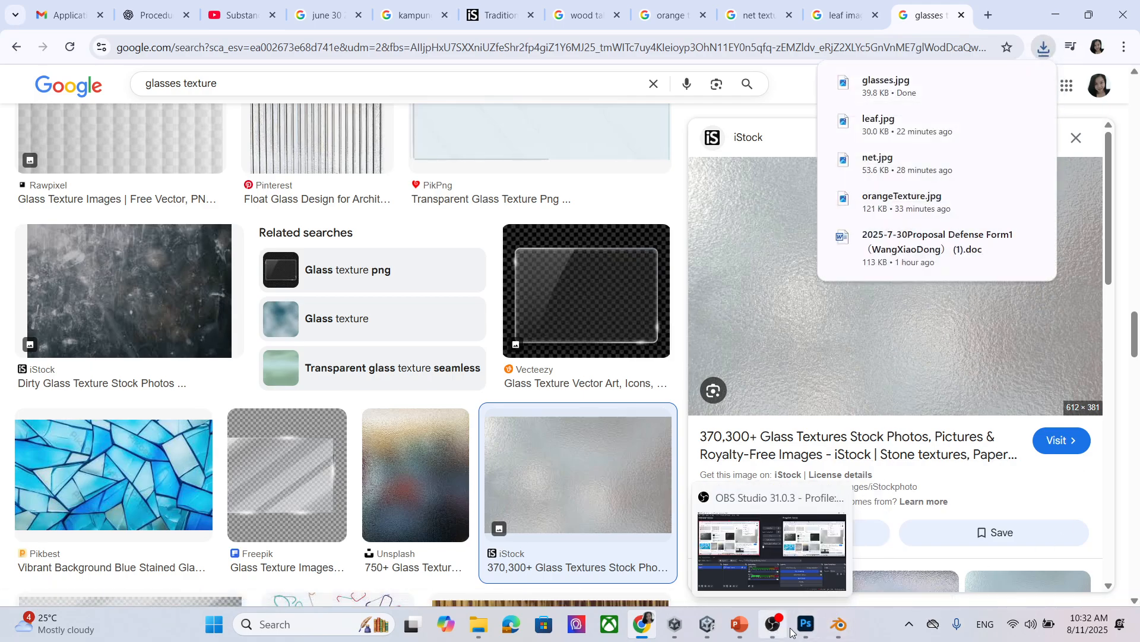
pyautogui.click(706, 631)
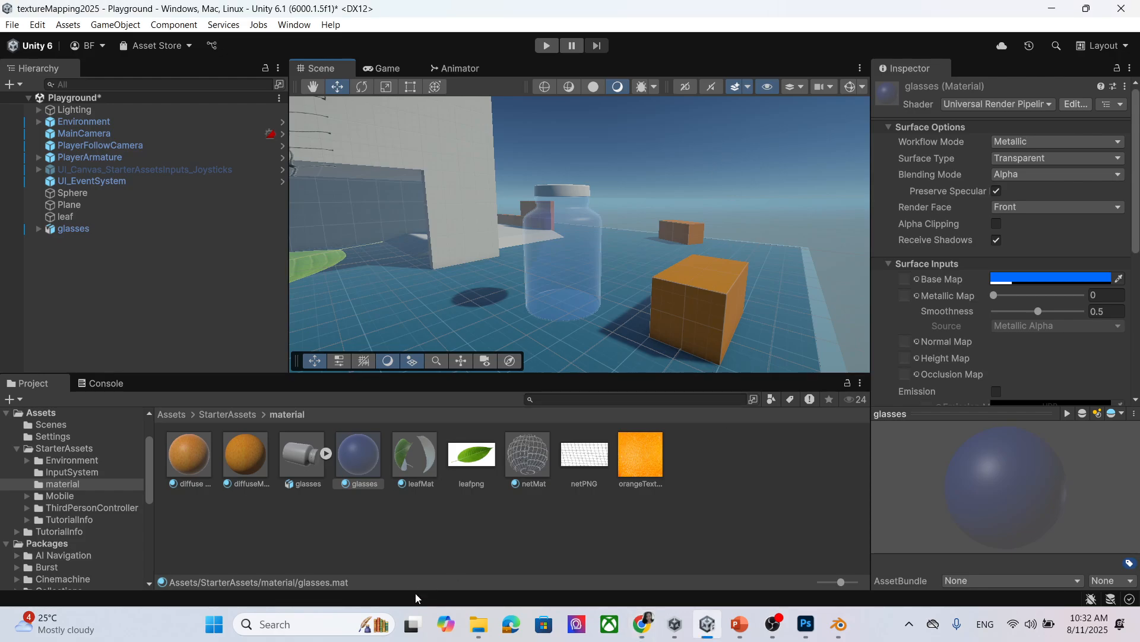
# Drag glasses.jpg from the textu Explorer window into Unity's material folder.
pyautogui.click(479, 626)
pyautogui.moveTo(589, 565)
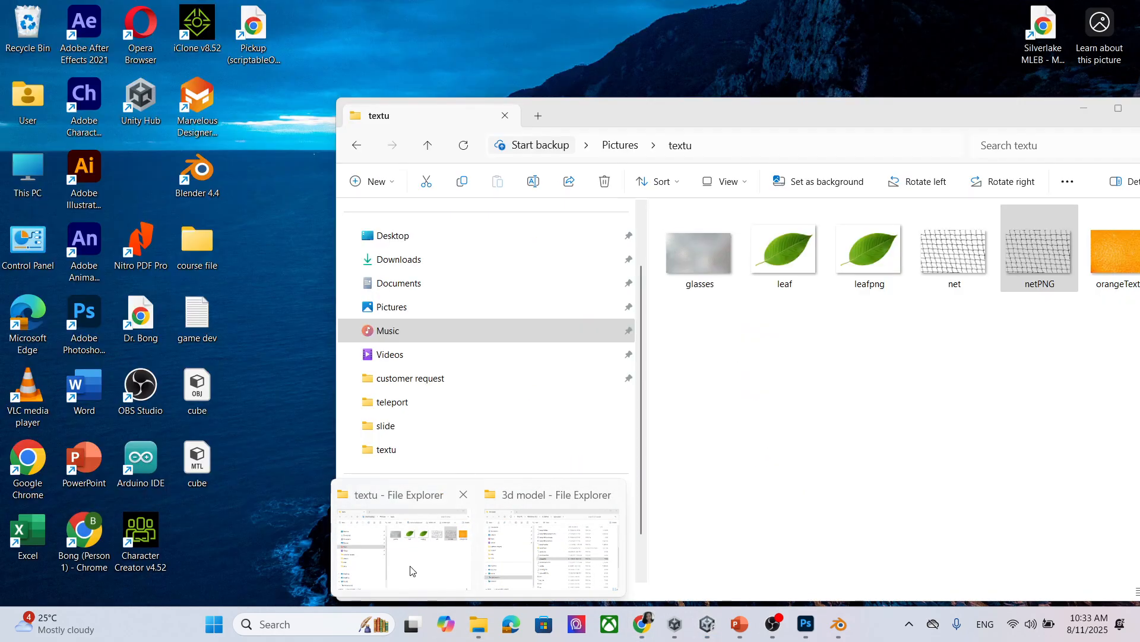
pyautogui.click(408, 558)
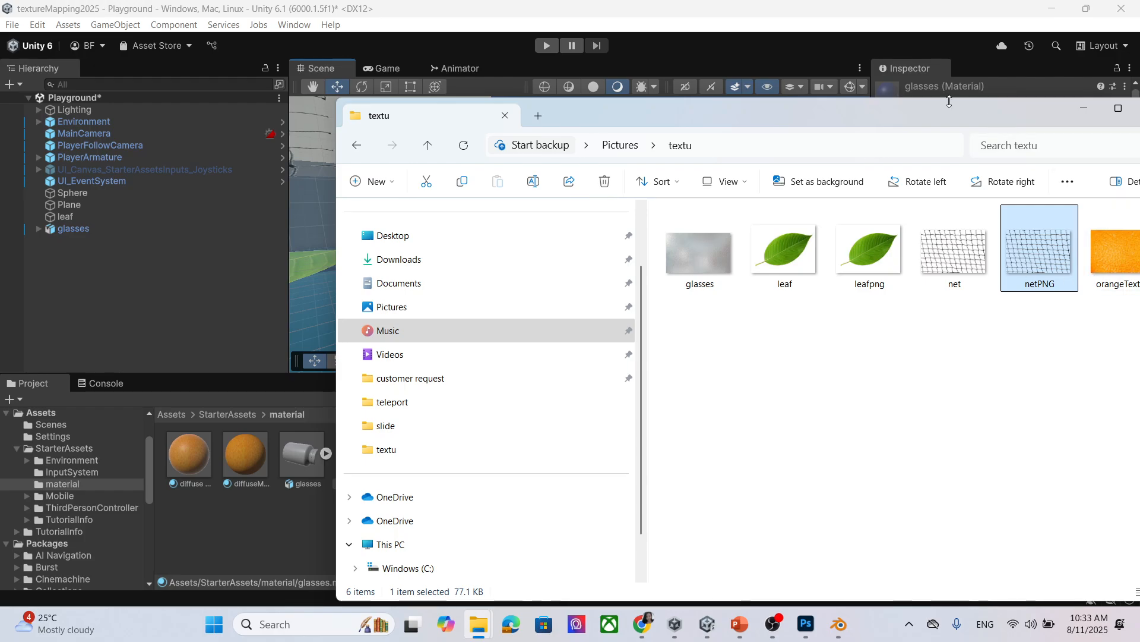
pyautogui.moveTo(948, 105); pyautogui.dragTo(622, 253)
pyautogui.moveTo(386, 407); pyautogui.dragTo(858, 507)
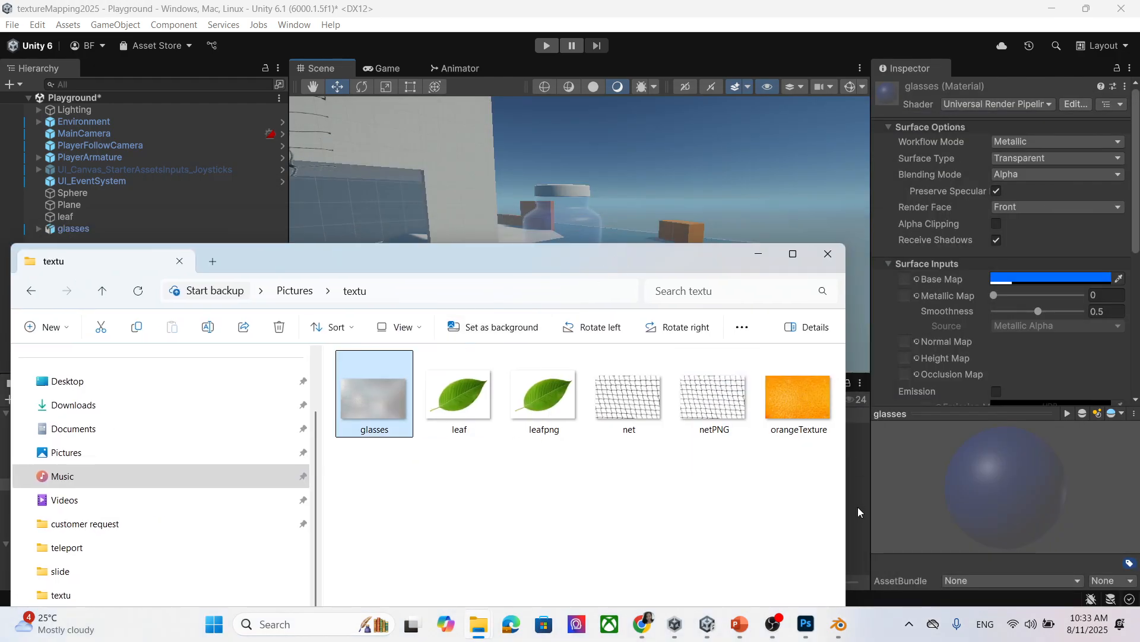
pyautogui.click(759, 256)
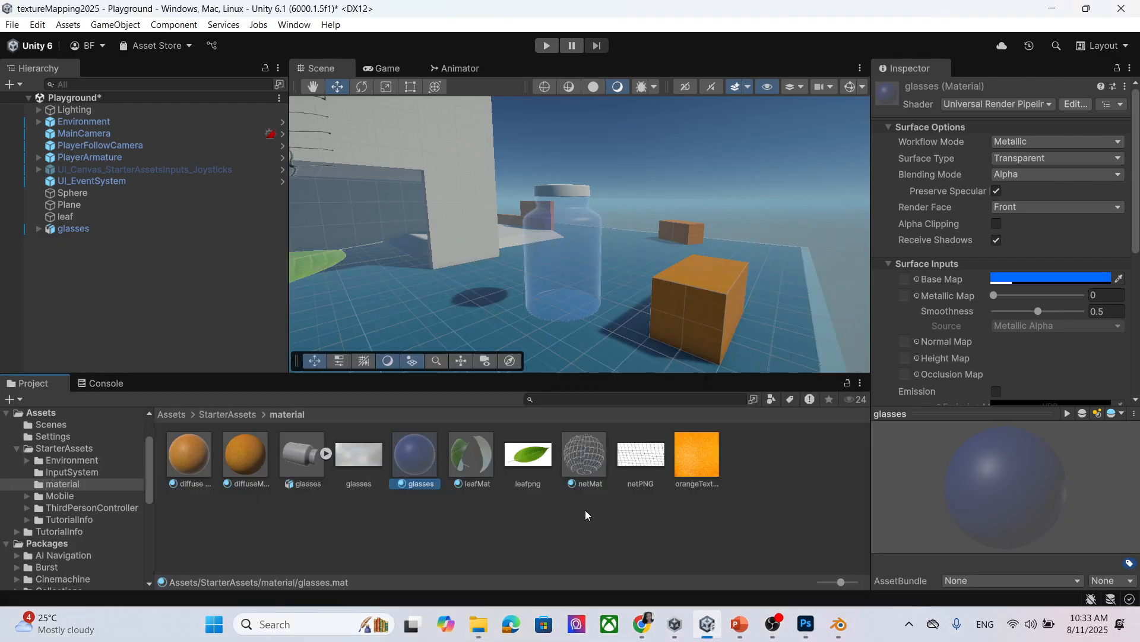
pyautogui.moveTo(363, 460); pyautogui.dragTo(906, 280)
# Lower the glasses material's Base Map alpha, leaving Alpha Clipping off.
pyautogui.scroll(5, 651, 297)
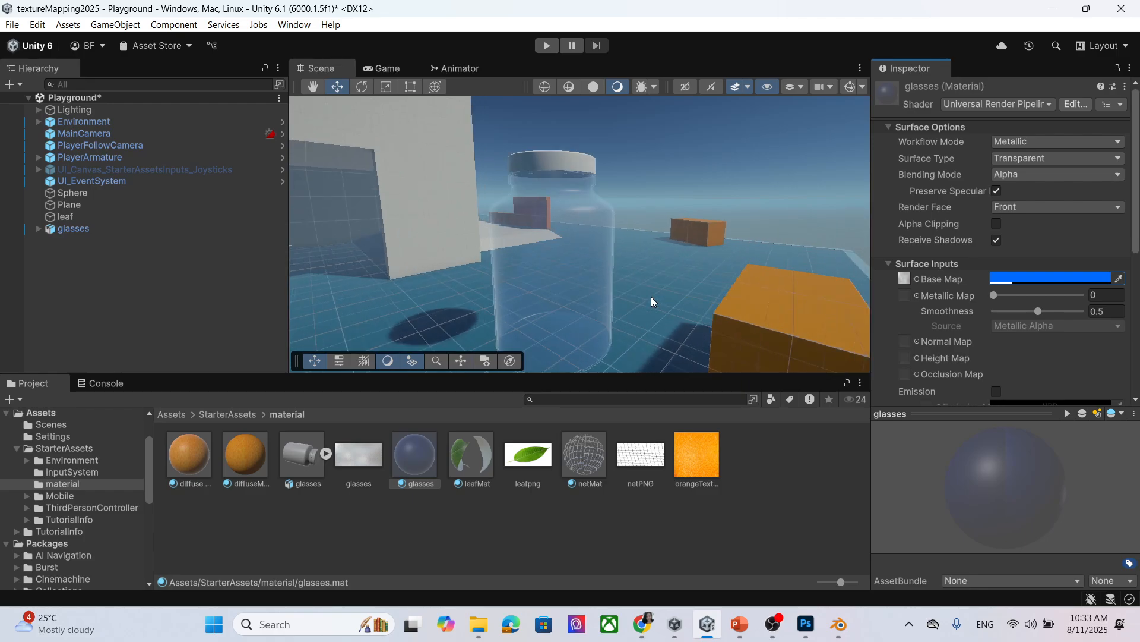
pyautogui.scroll(-2, 643, 276)
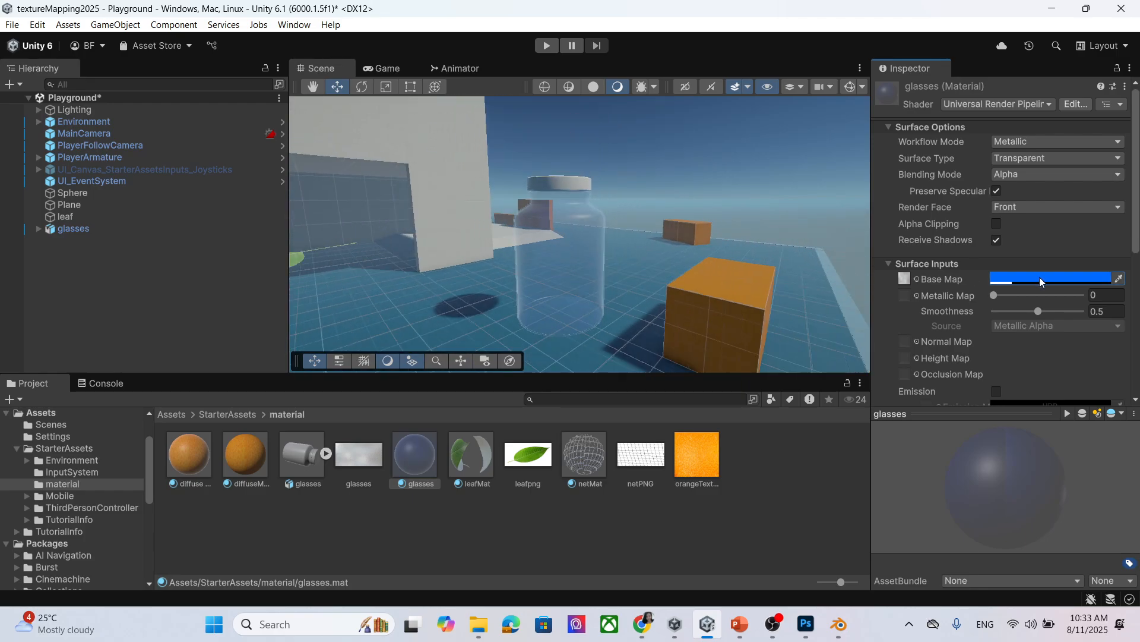
pyautogui.click(1039, 279)
pyautogui.moveTo(1005, 408)
pyautogui.mouseDown()
pyautogui.moveTo(1076, 411)
pyautogui.moveTo(1002, 408)
pyautogui.mouseUp()
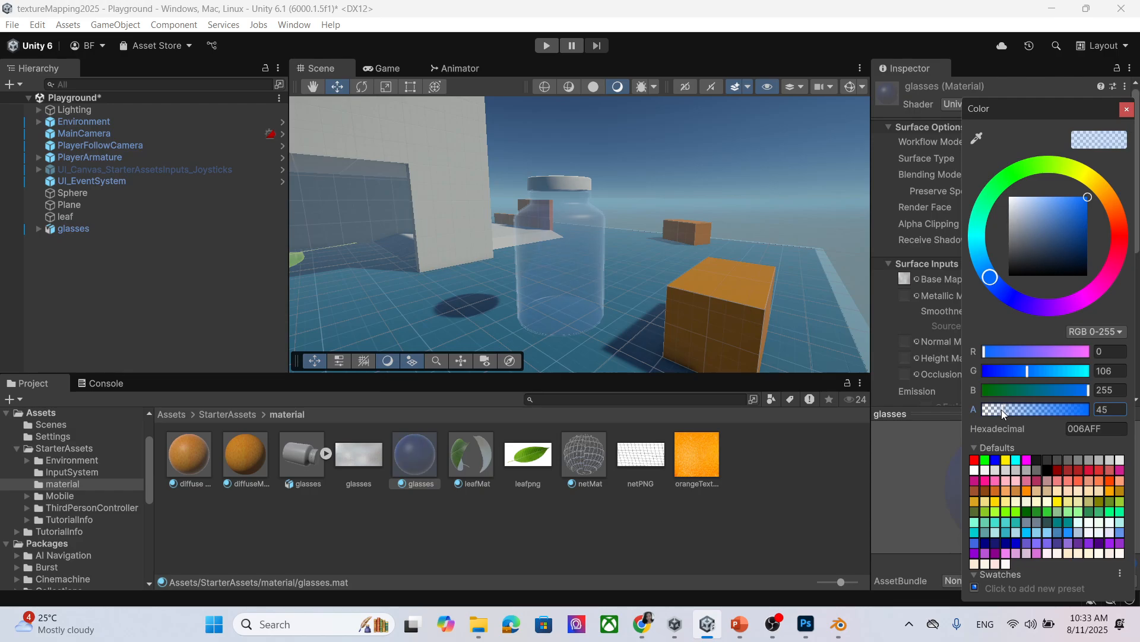
pyautogui.click(1127, 108)
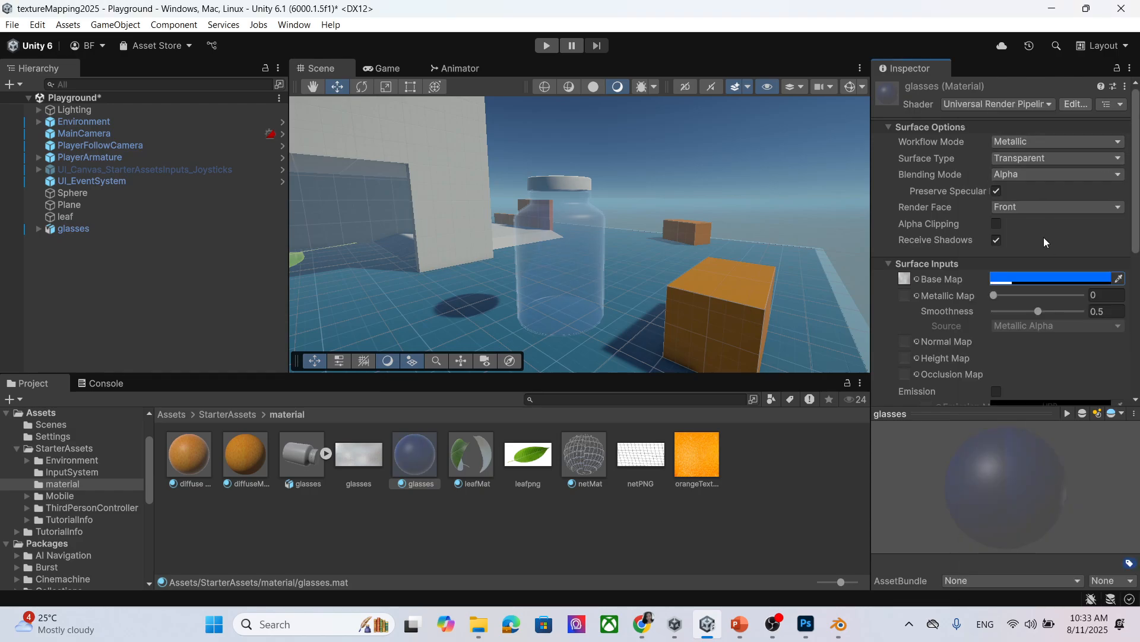
pyautogui.click(998, 224)
pyautogui.click(997, 224)
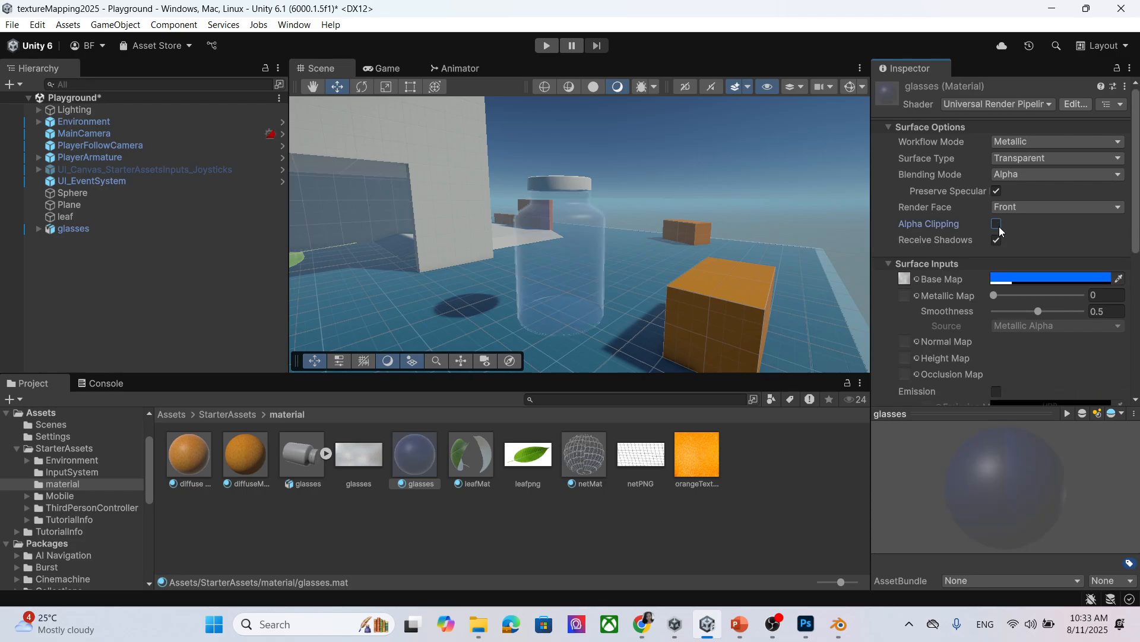
# Compare Premultiply, Additive and Multiply blending modes, settling on Additive.
pyautogui.click(1025, 177)
pyautogui.click(1029, 206)
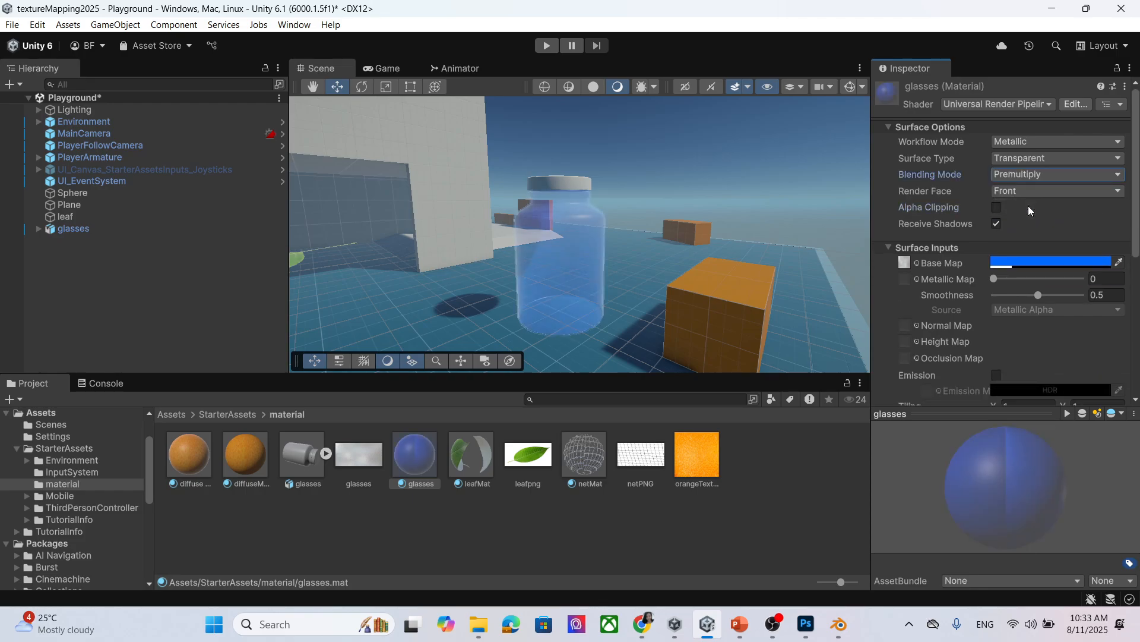
pyautogui.click(1034, 176)
pyautogui.click(1038, 220)
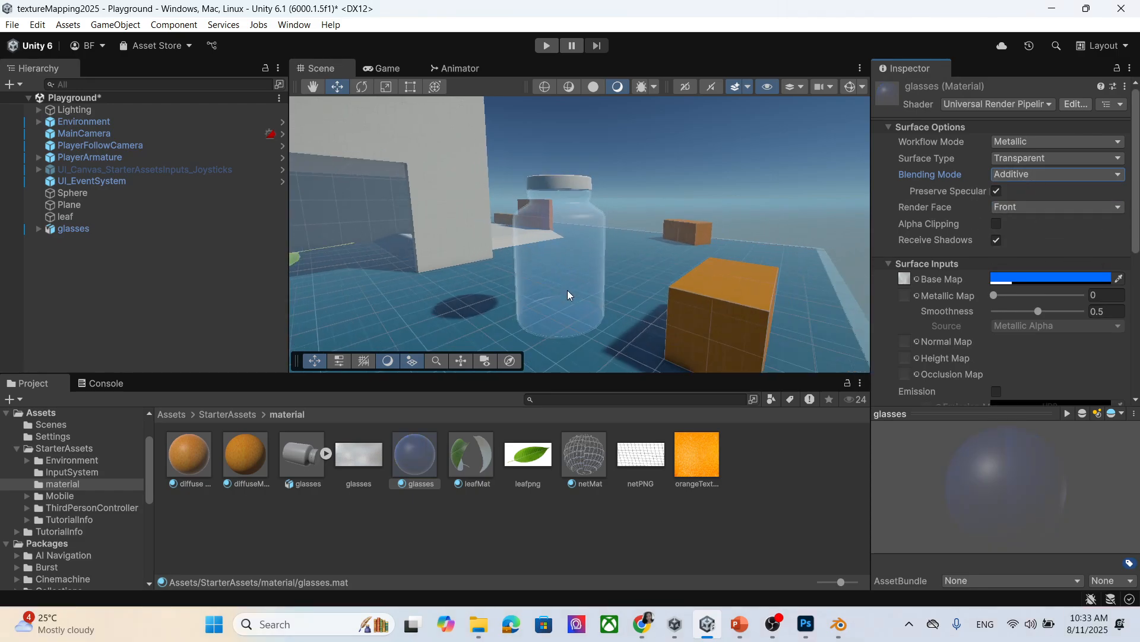
pyautogui.click(1011, 173)
pyautogui.click(1035, 237)
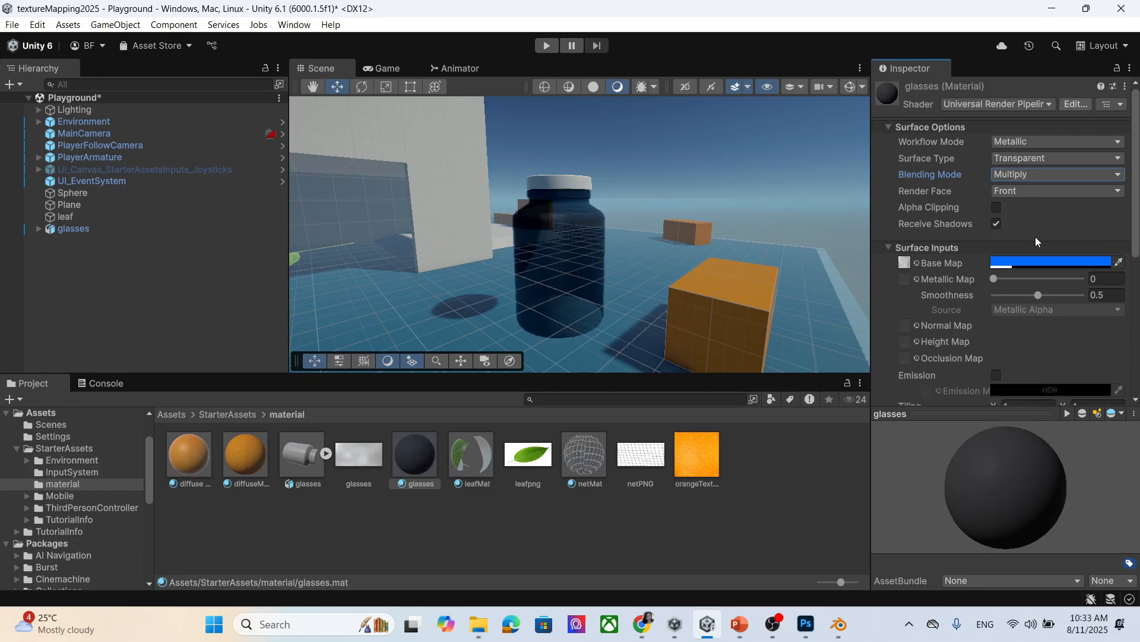
pyautogui.click(1035, 178)
pyautogui.click(1036, 221)
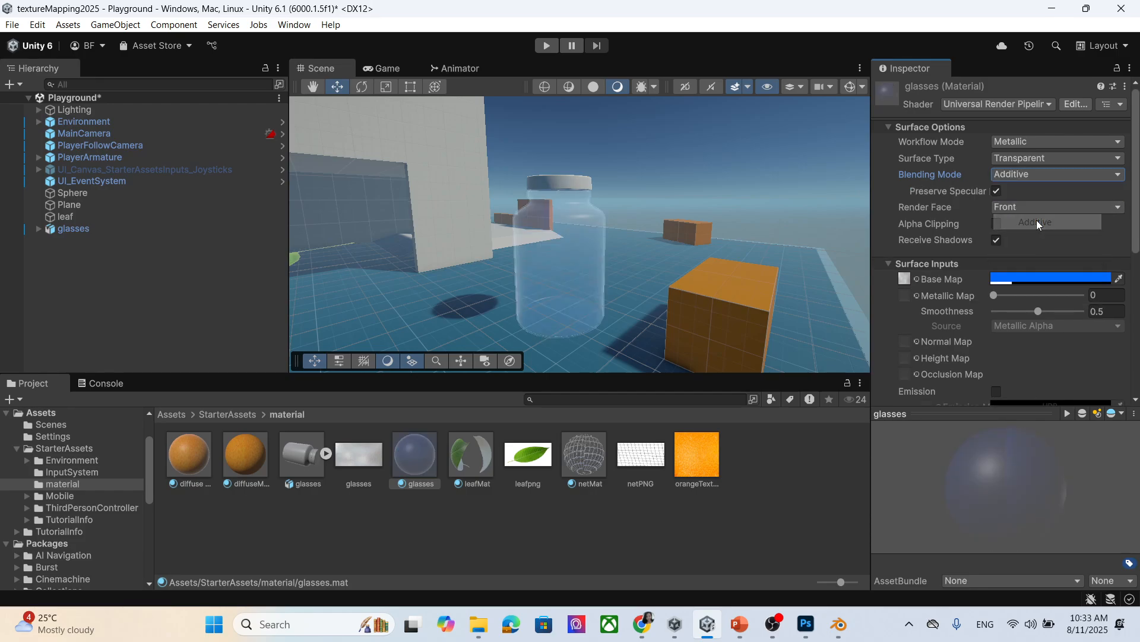
# Raise the glasses material's Metallic value while framing the jar in the Scene view.
pyautogui.scroll(2, 635, 164)
pyautogui.scroll(-3, 636, 164)
pyautogui.moveTo(654, 223); pyautogui.dragTo(695, 185, button='middle')
pyautogui.scroll(-2, 573, 258)
pyautogui.scroll(-1, 574, 261)
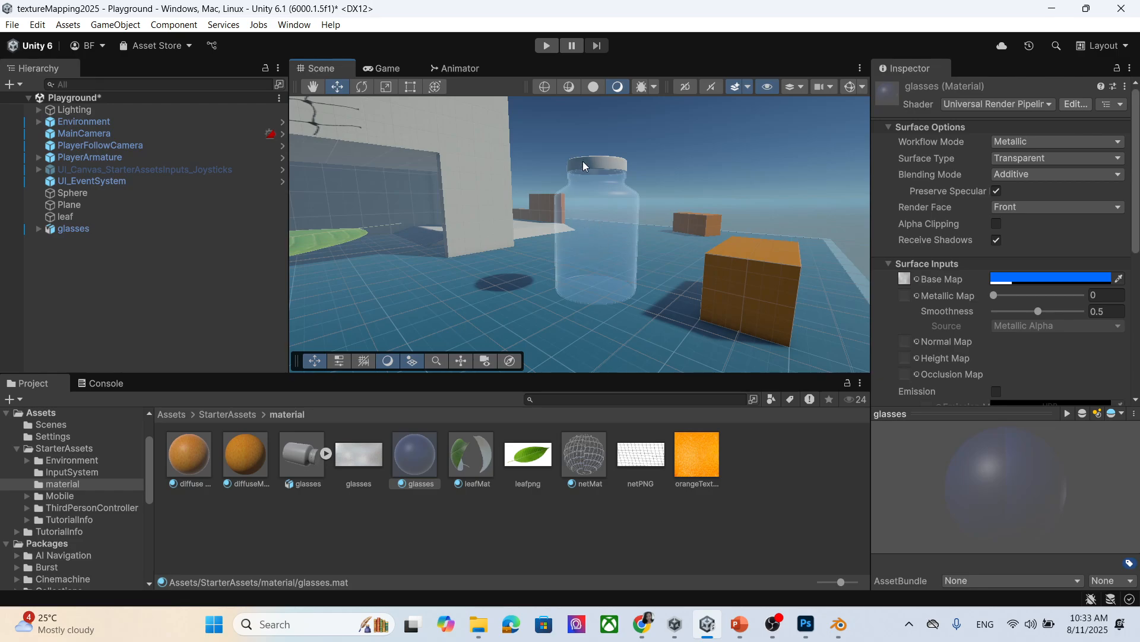
pyautogui.scroll(-3, 1018, 214)
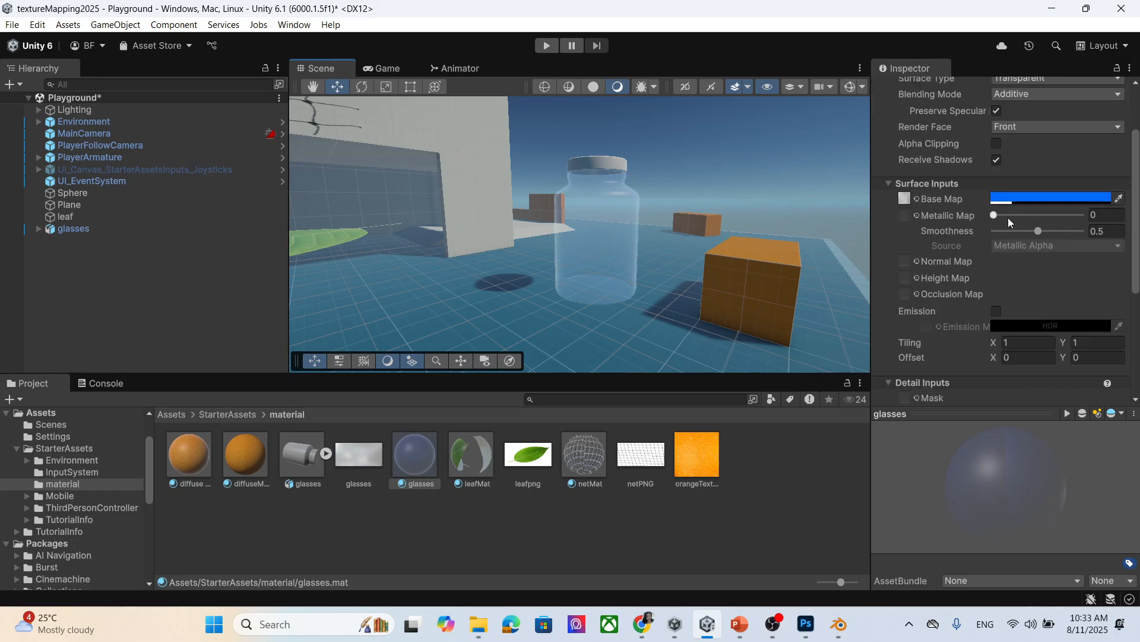
pyautogui.moveTo(999, 222); pyautogui.dragTo(1098, 237)
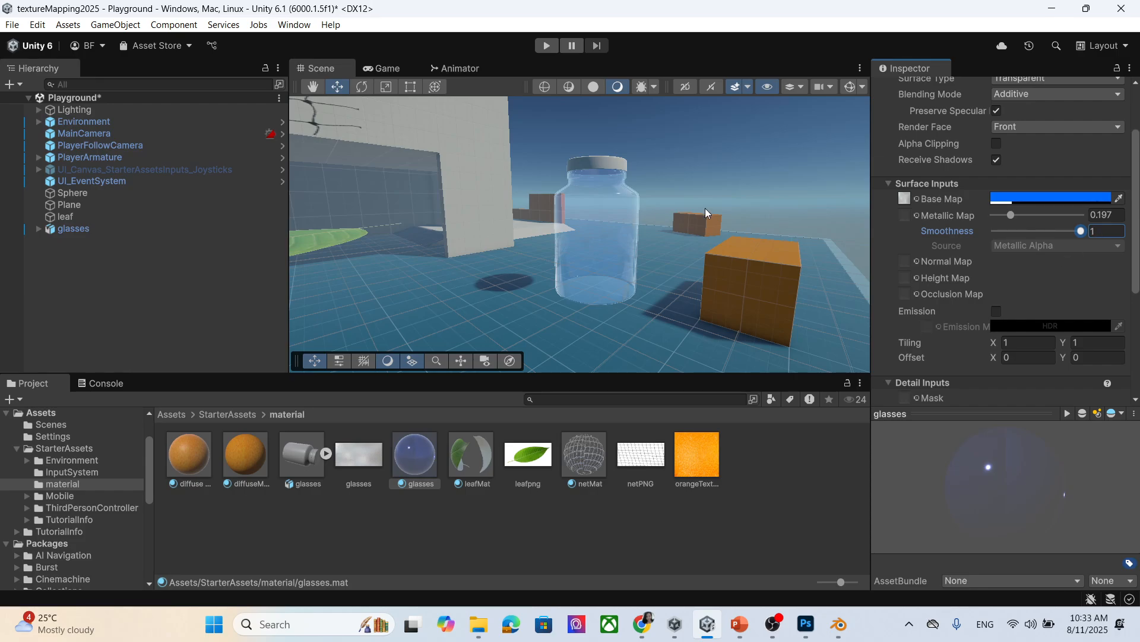
pyautogui.scroll(3, 618, 297)
pyautogui.scroll(-2, 618, 297)
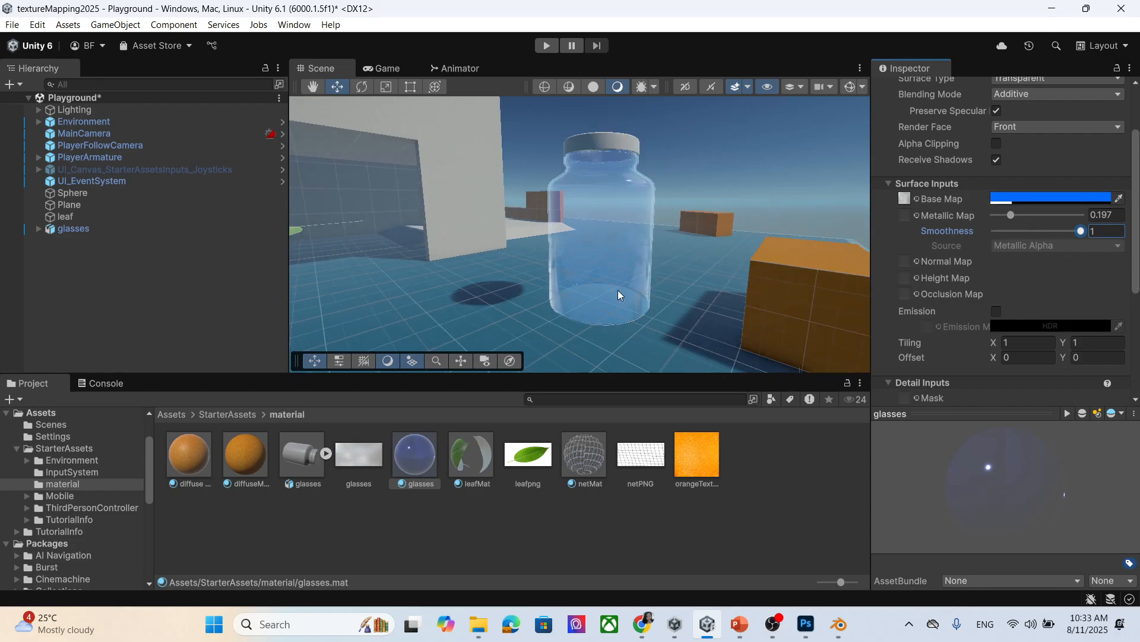
pyautogui.moveTo(575, 315); pyautogui.dragTo(607, 319, button='middle')
pyautogui.moveTo(607, 319); pyautogui.dragTo(822, 326, button='right')
pyautogui.moveTo(574, 302); pyautogui.dragTo(645, 304, button='middle')
pyautogui.scroll(-2, 646, 300)
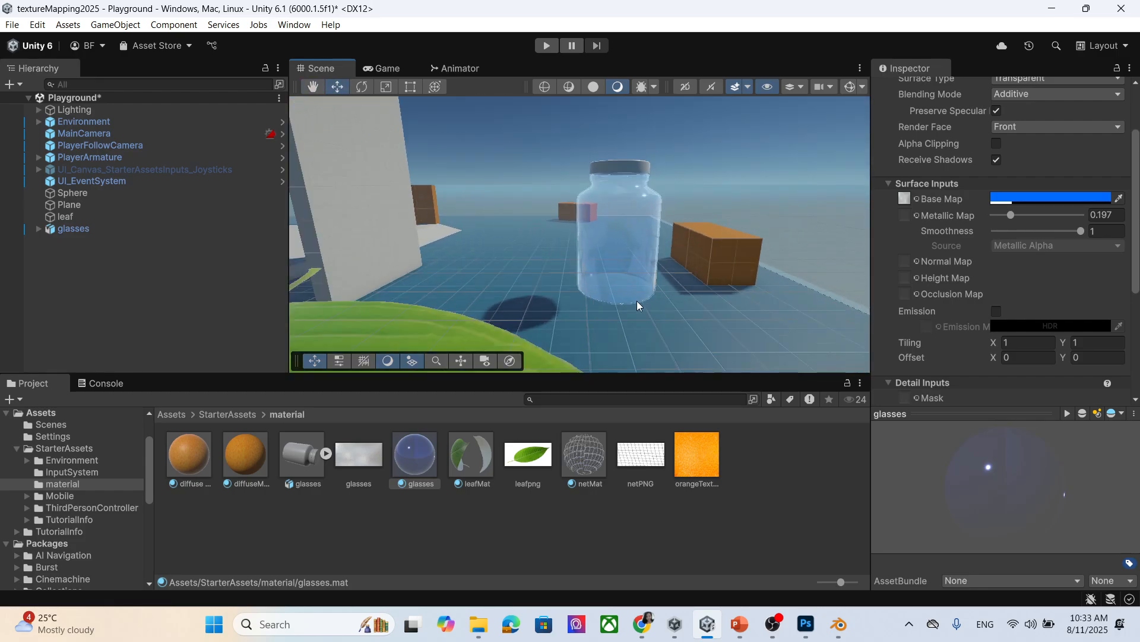
pyautogui.scroll(3, 638, 270)
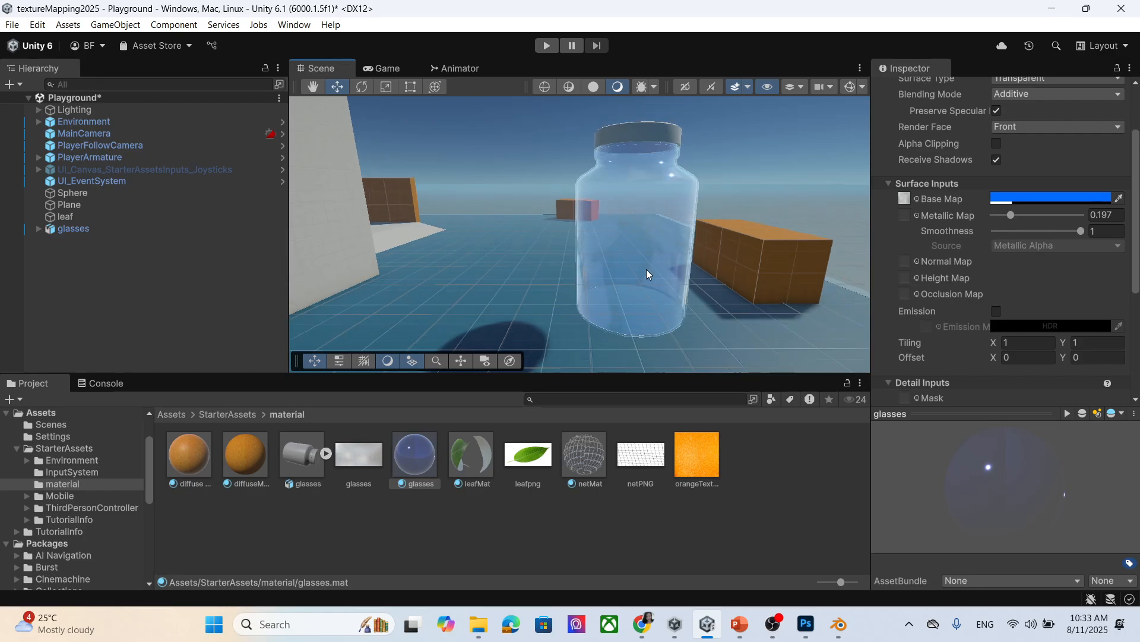
# Set Smoothness to 1, fine-tune Metallic to 0.189, and save the Playground scene.
pyautogui.click(1080, 232)
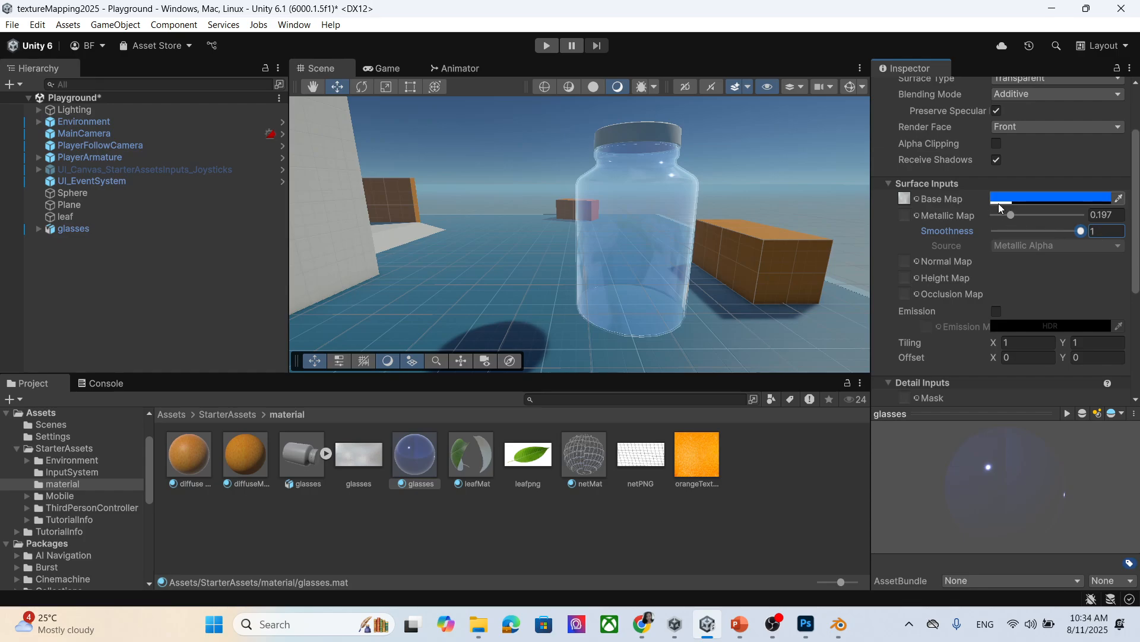
pyautogui.moveTo(1013, 215)
pyautogui.mouseDown()
pyautogui.moveTo(1070, 219)
pyautogui.moveTo(1010, 219)
pyautogui.mouseUp()
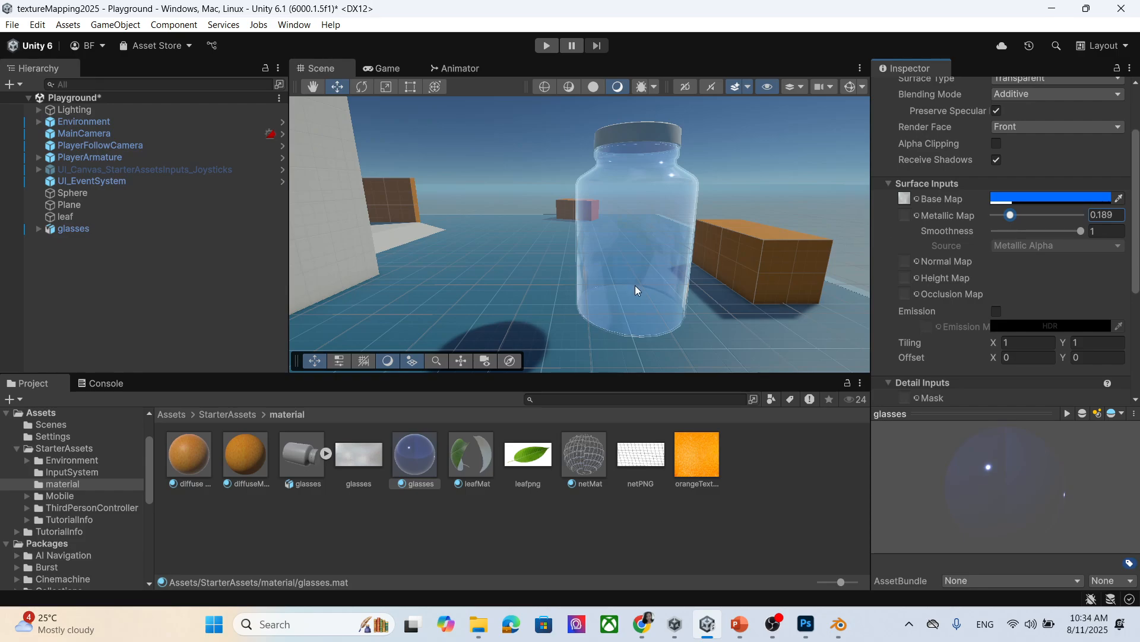
pyautogui.scroll(-2, 550, 299)
pyautogui.moveTo(628, 259); pyautogui.dragTo(628, 291, button='middle')
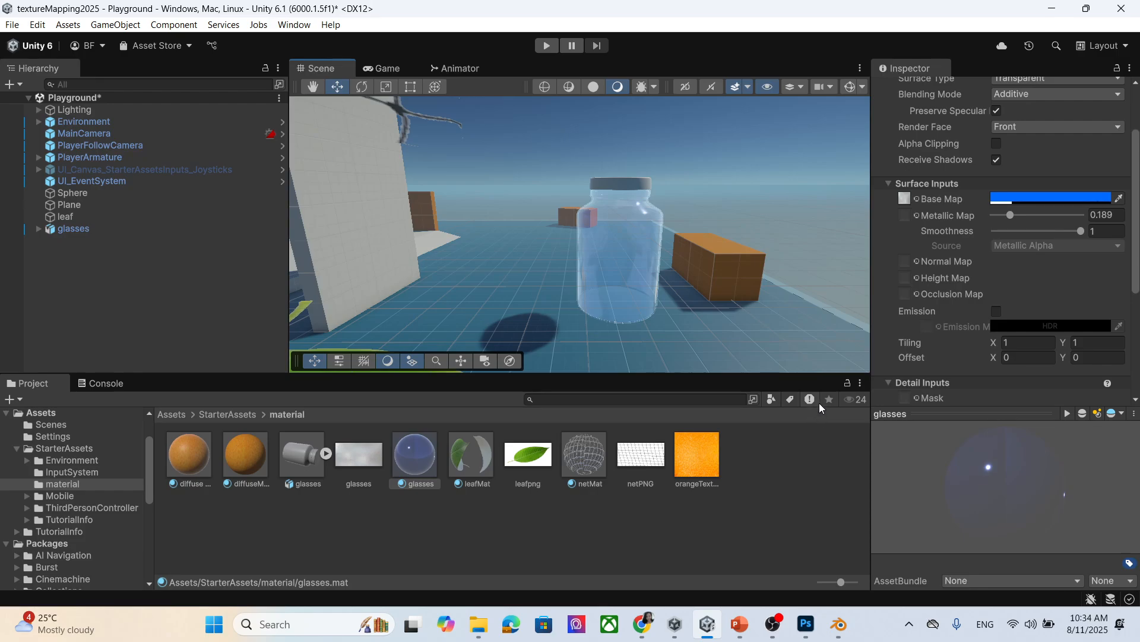
pyautogui.scroll(-4, 718, 284)
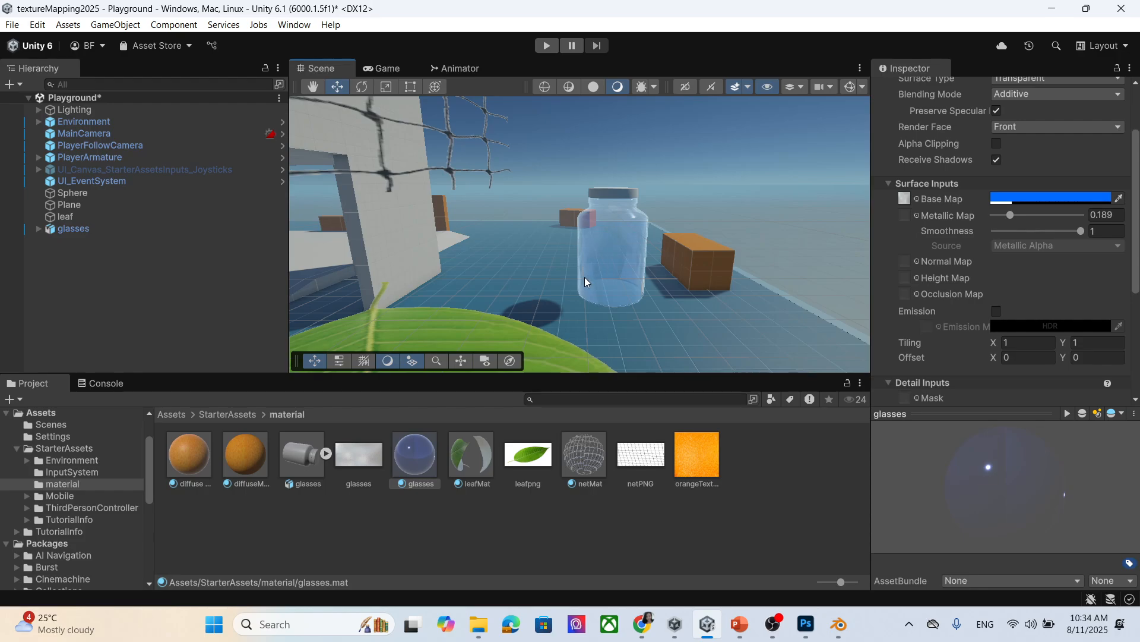
pyautogui.hotkey('ctrl', 's')
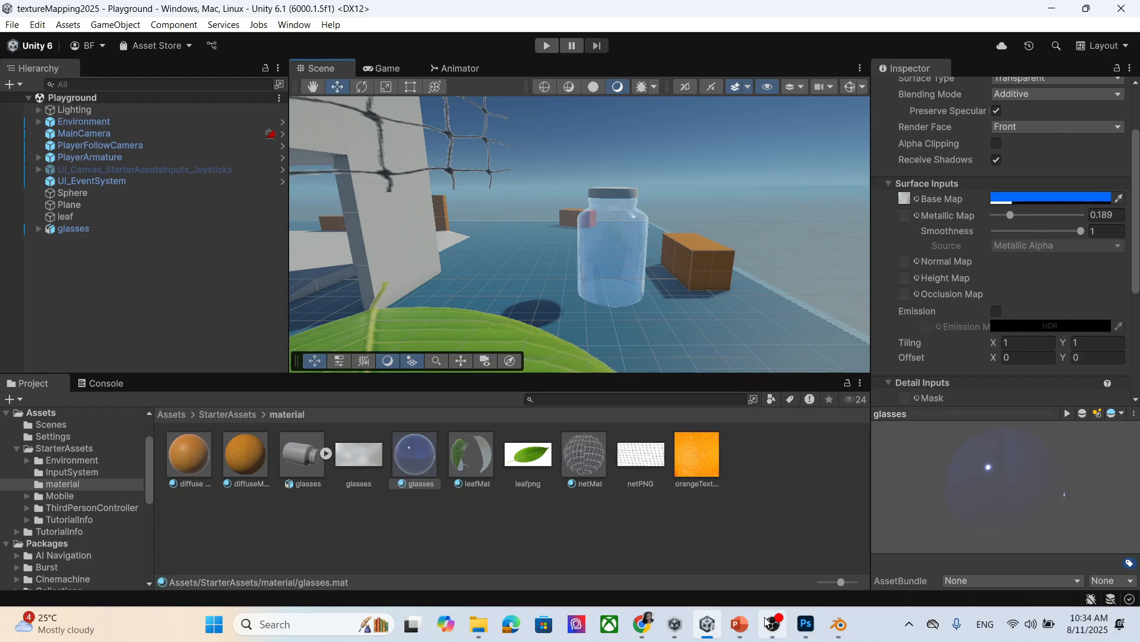
# Page through the Texture mapping lecture from slide 44 to slide 46, Bump map / normal map.
pyautogui.click(740, 623)
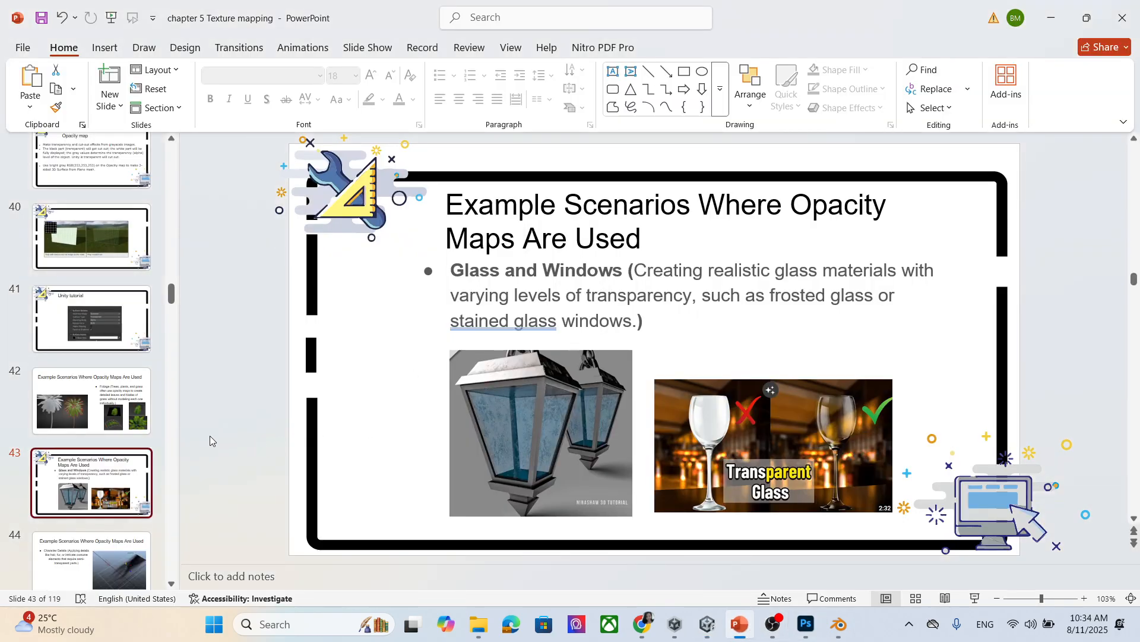
pyautogui.scroll(-2, 100, 507)
pyautogui.click(105, 498)
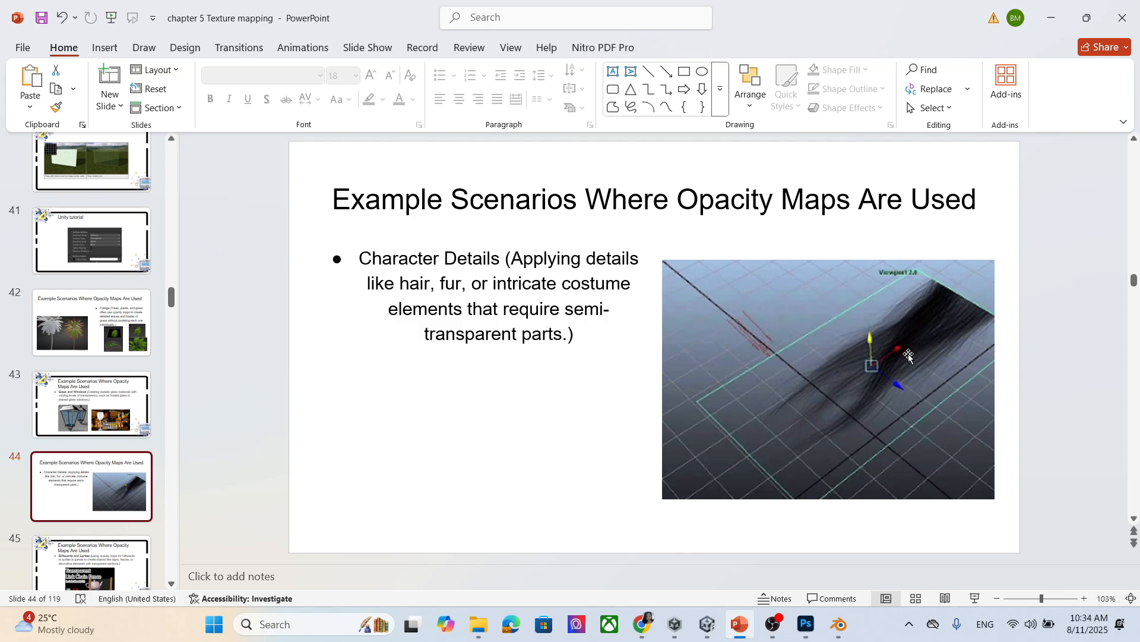
pyautogui.scroll(-2, 734, 396)
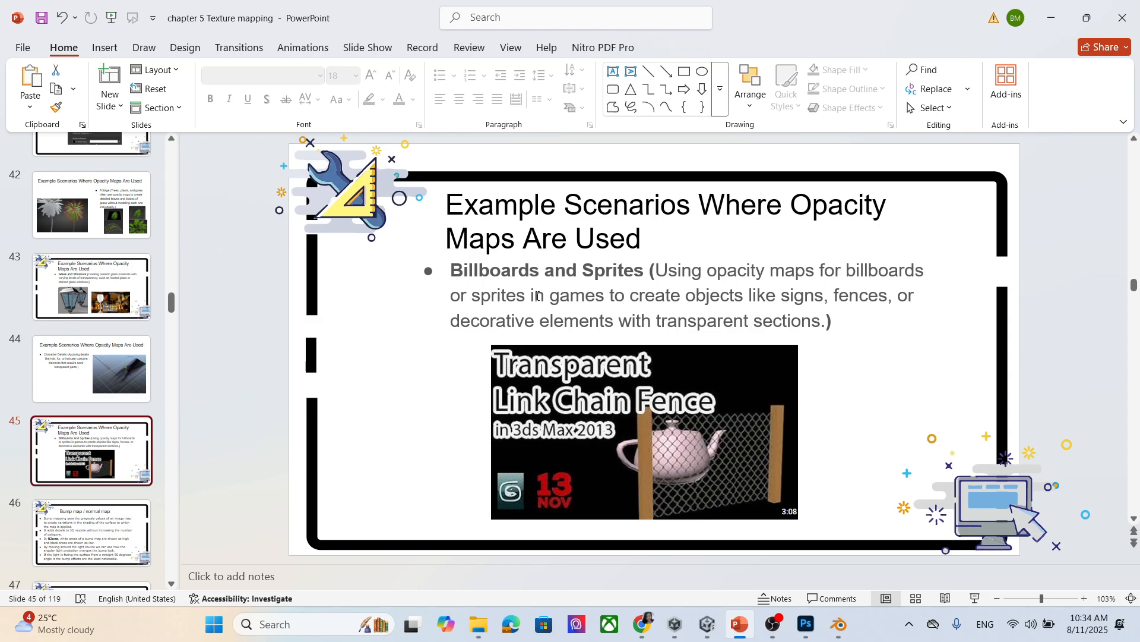
pyautogui.scroll(-2, 598, 297)
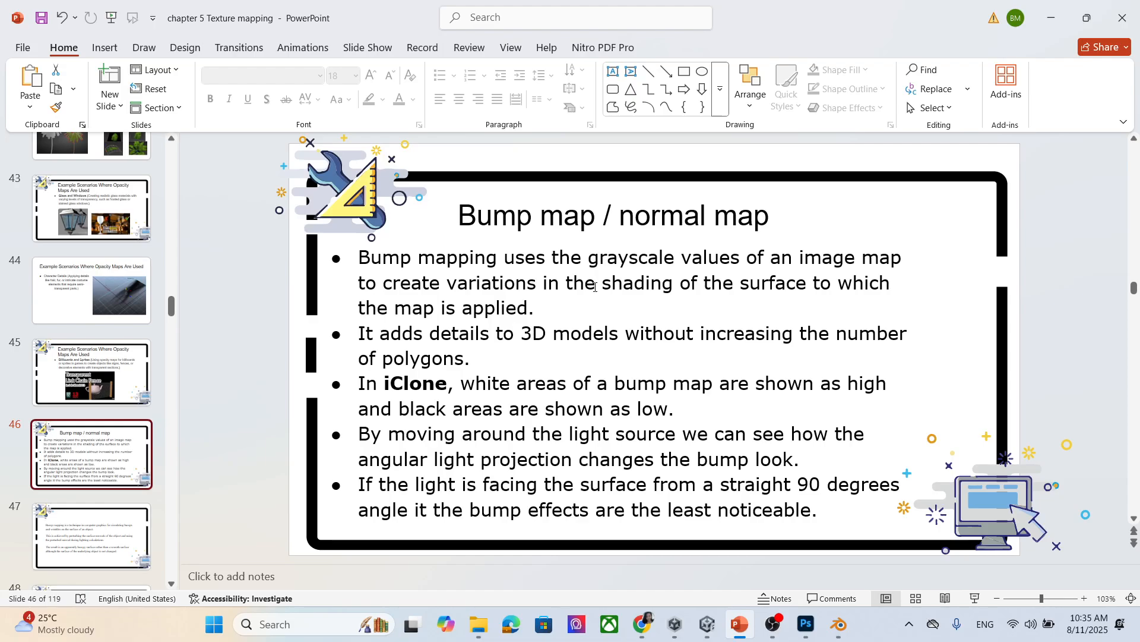
pyautogui.click(1051, 18)
# Zoom the Scene view until the orange-textured sphere fills the foreground before the jar.
pyautogui.scroll(-8, 475, 294)
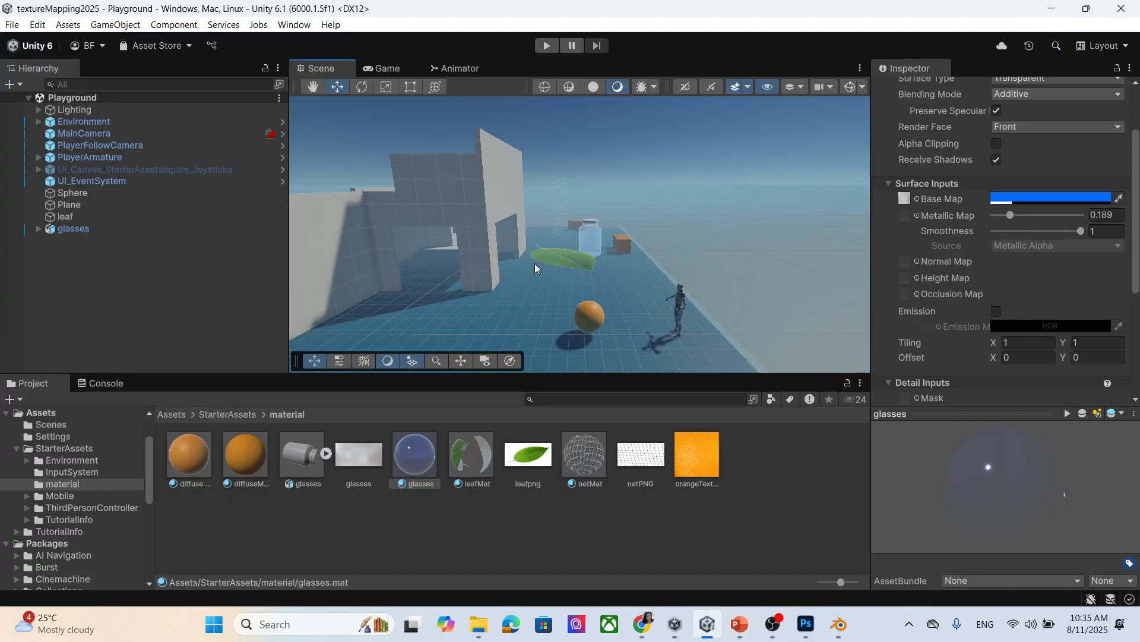
pyautogui.scroll(5, 606, 319)
pyautogui.scroll(-6, 618, 291)
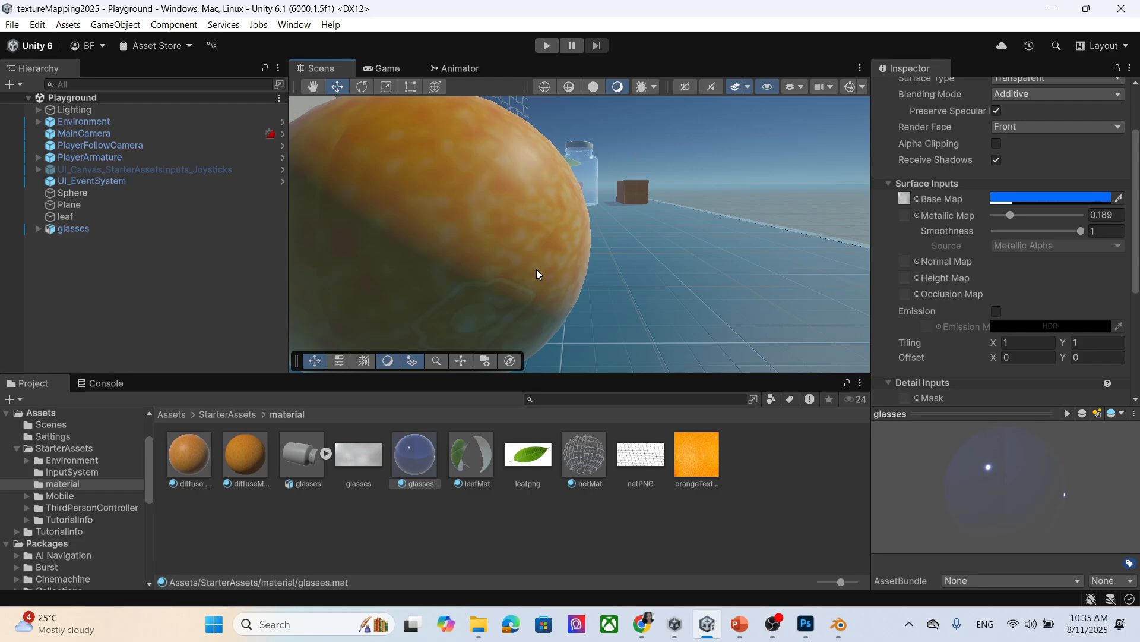
# Search Google Images for 'orange' and view Wikipedia's whole-and-halved orange photo.
pyautogui.click(639, 621)
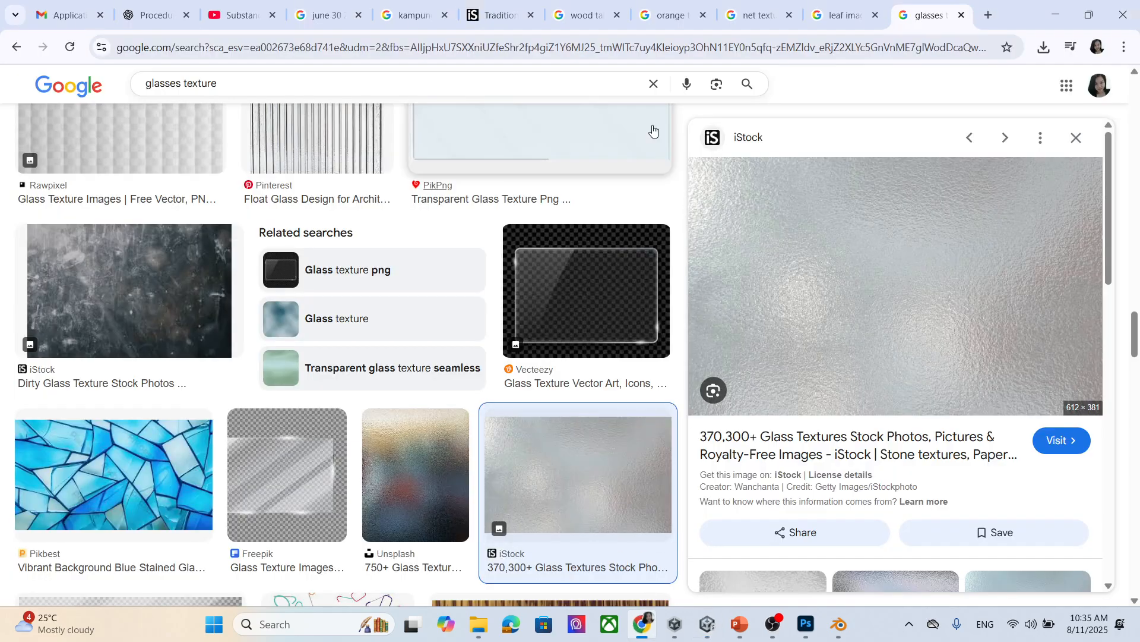
pyautogui.click(457, 41)
pyautogui.write('t+')
pyautogui.press('BackSpace')
pyautogui.press('BackSpace')
pyautogui.write('ora')
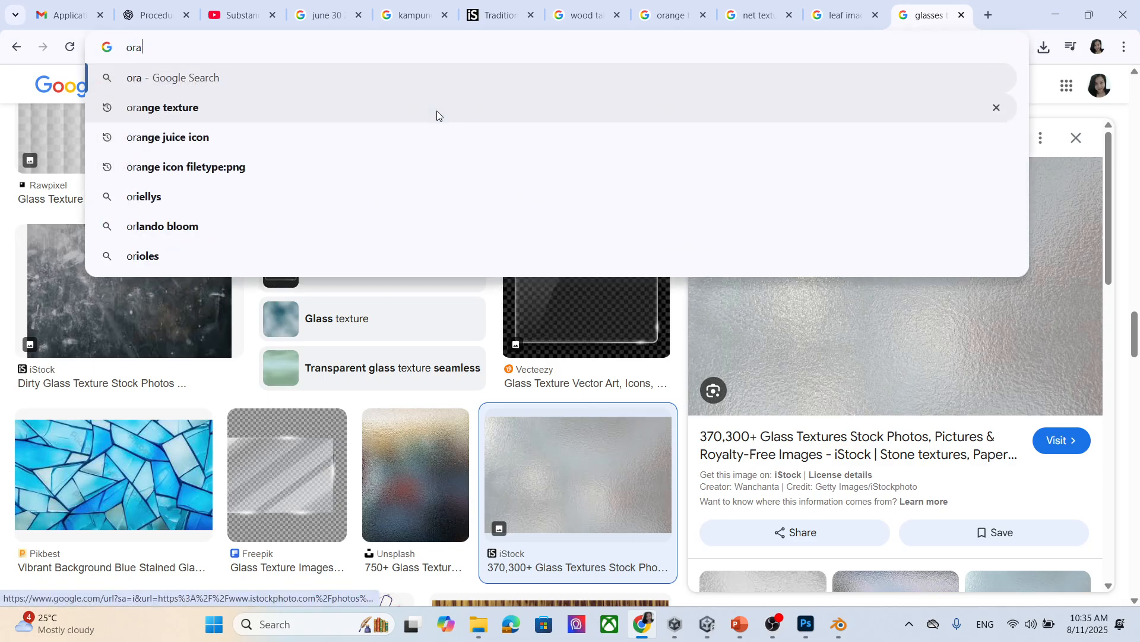
pyautogui.write('nge')
pyautogui.press('Return')
pyautogui.click(201, 150)
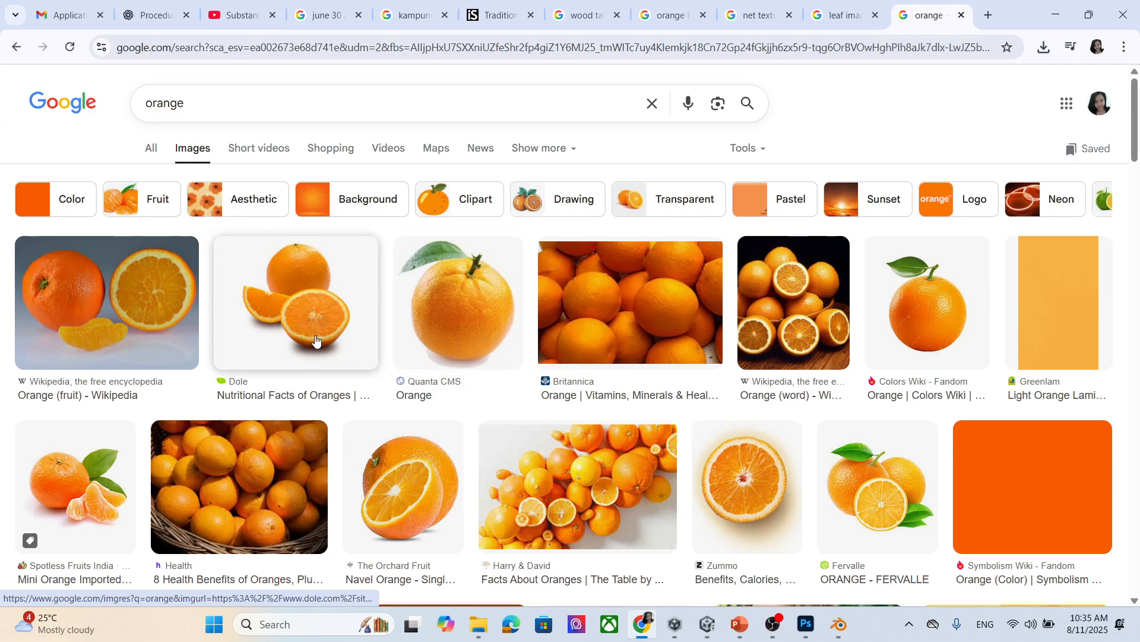
pyautogui.click(85, 307)
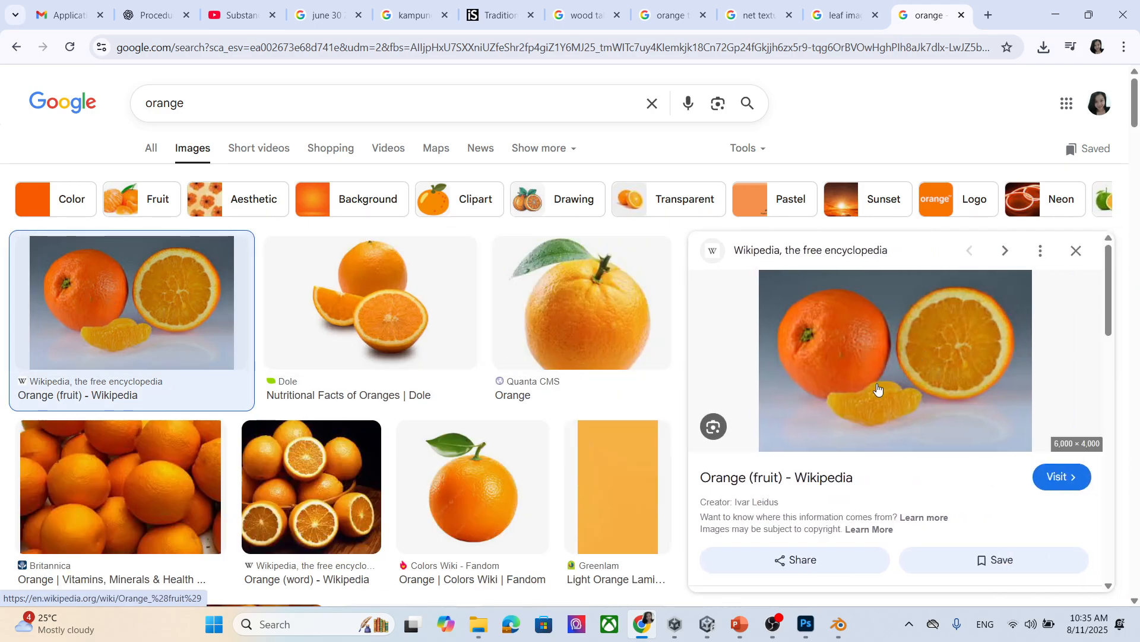
pyautogui.click(878, 364)
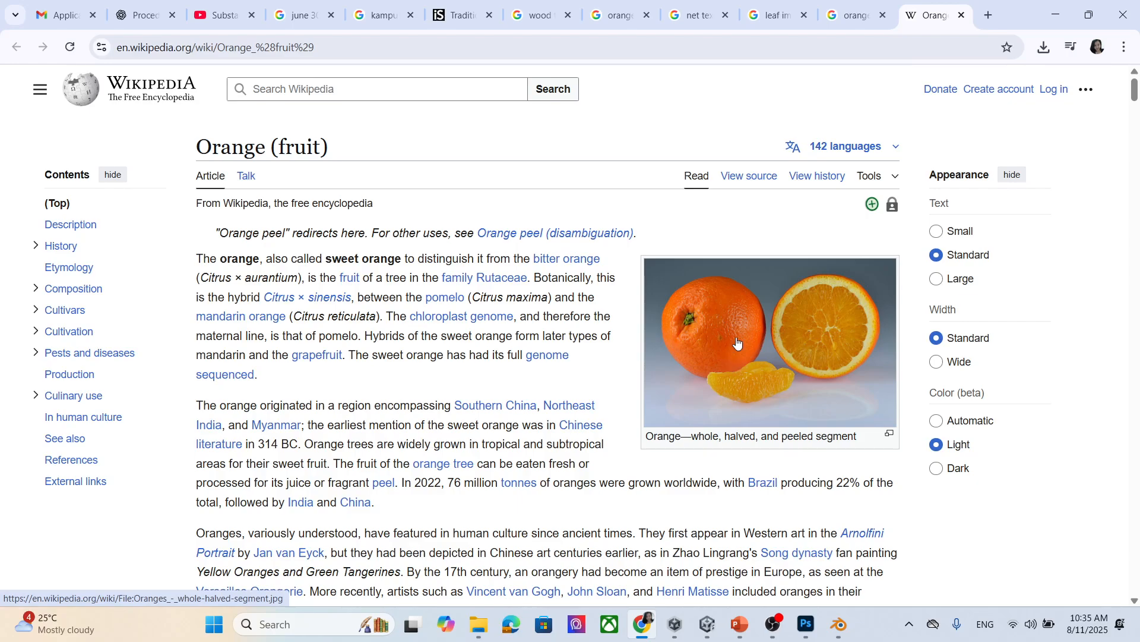
pyautogui.click(736, 345)
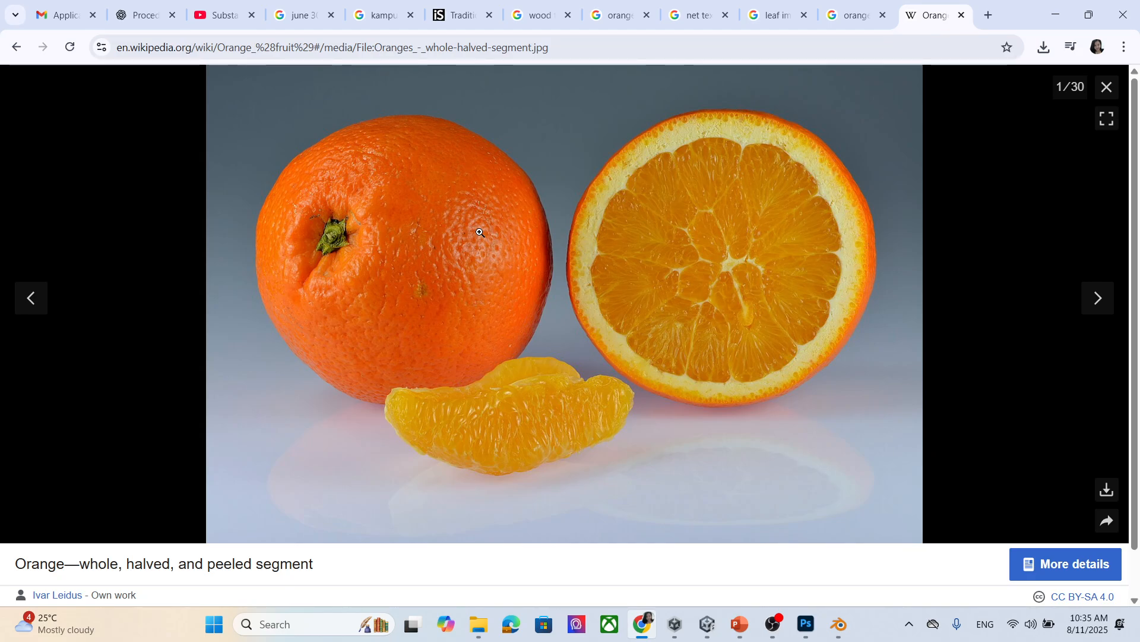
pyautogui.hotkey('alt', 'Tab')
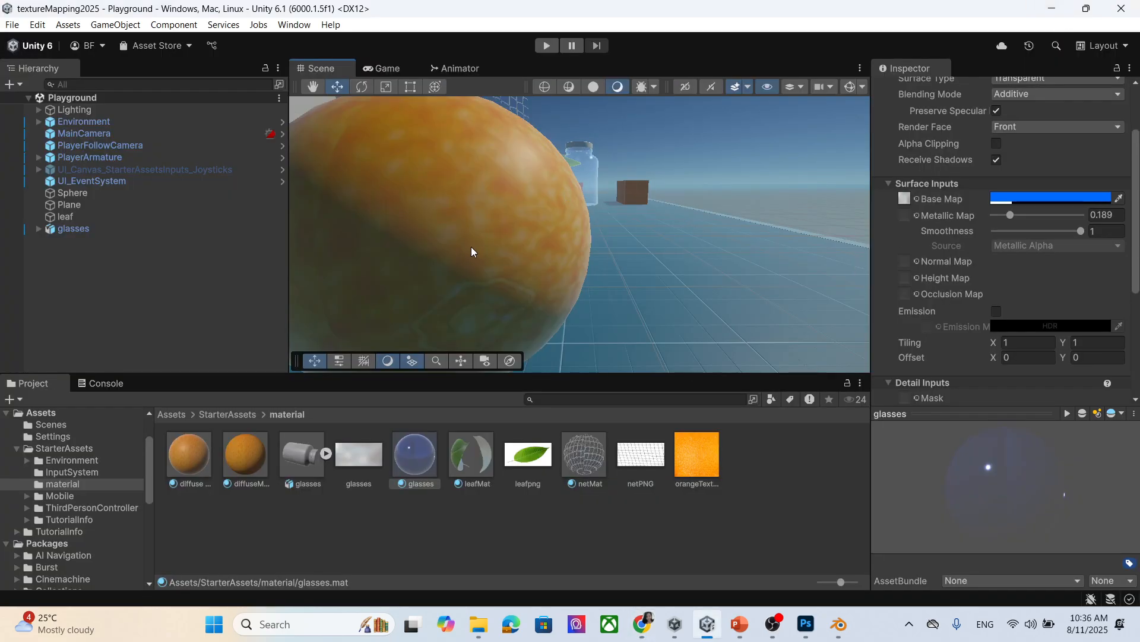
# Zoom out the Scene view, then bring back slide 46 and select its body text box.
pyautogui.scroll(-2, 480, 247)
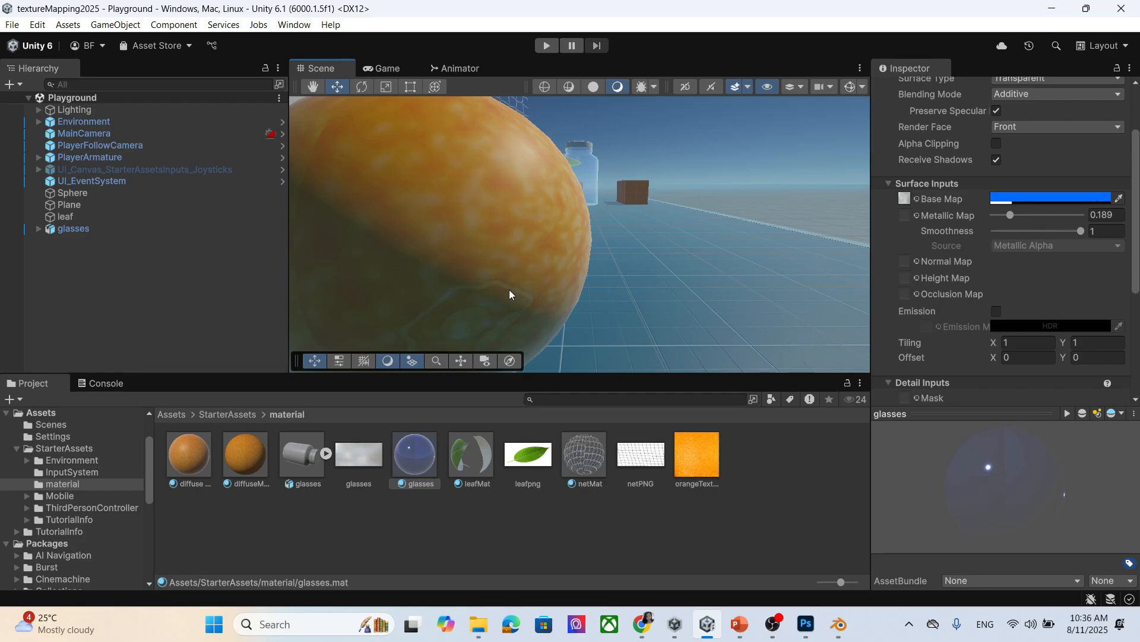
pyautogui.click(740, 624)
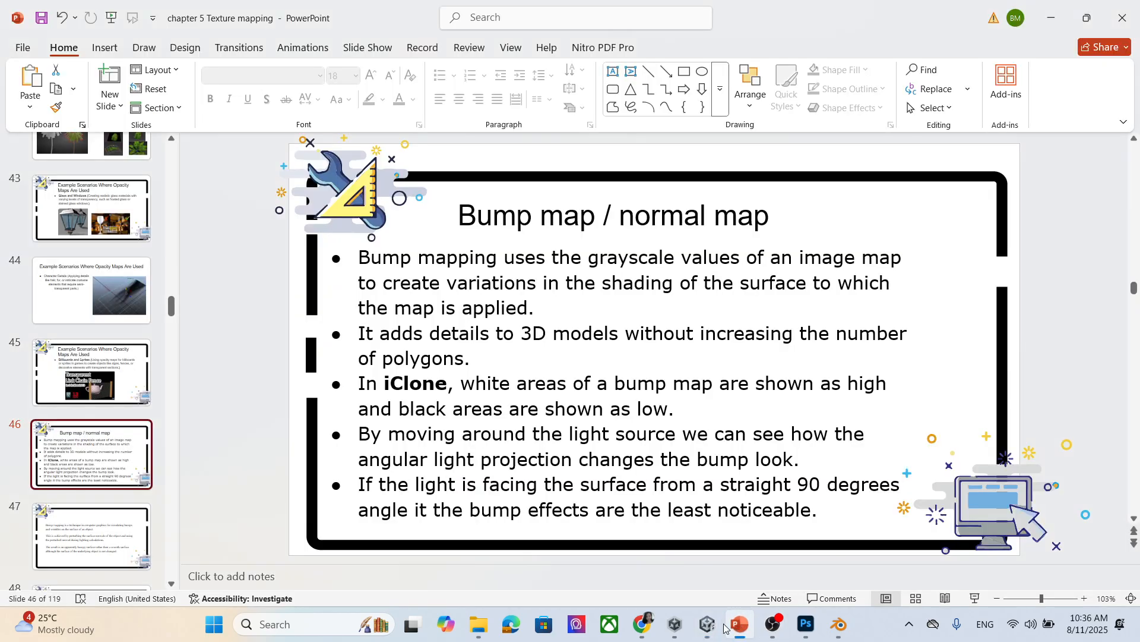
pyautogui.click(481, 278)
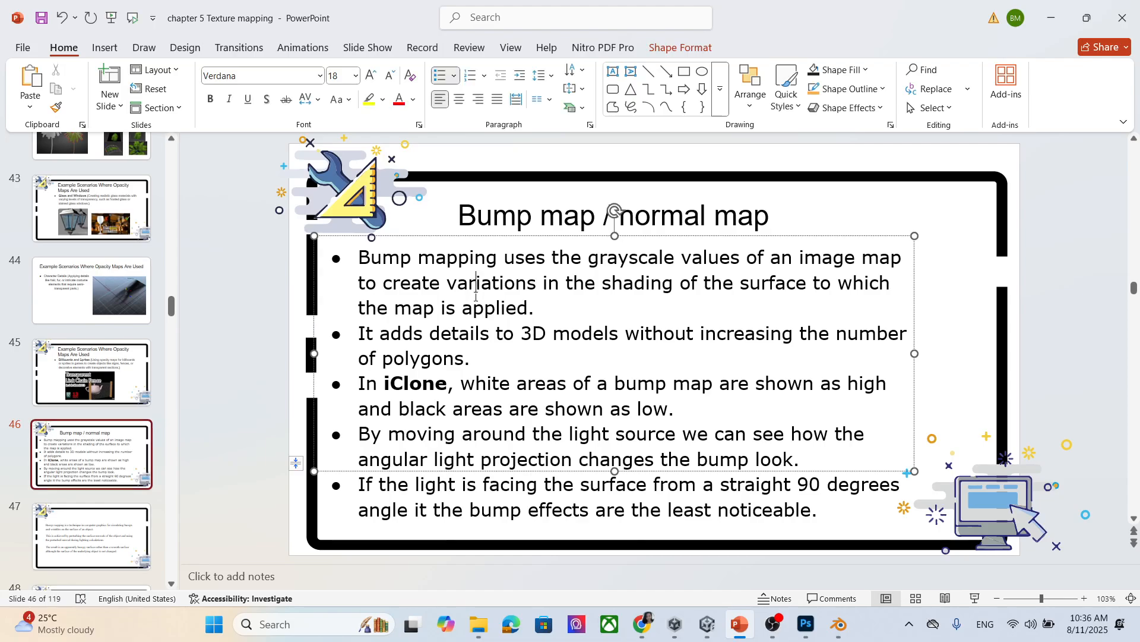
pyautogui.click(461, 237)
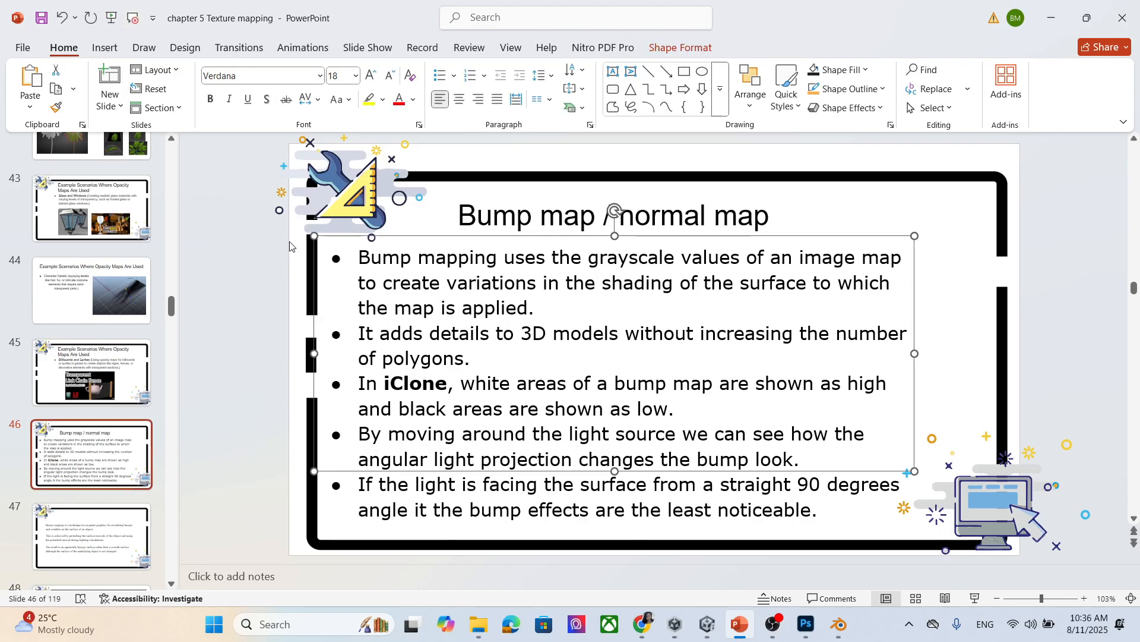
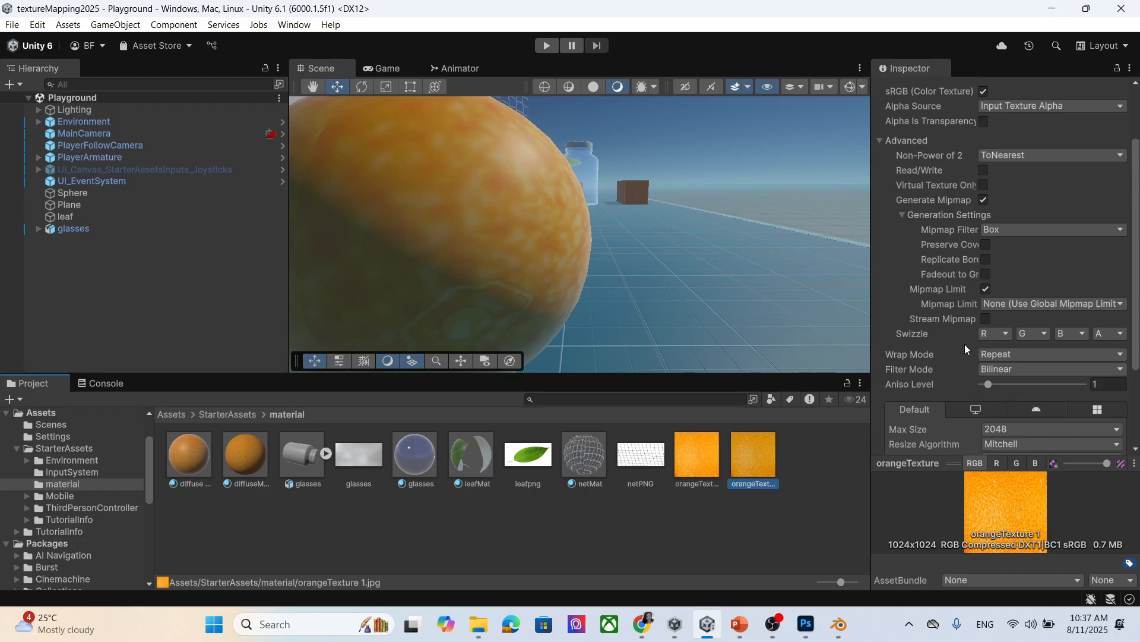
# Scroll the Inspector up to orangeTexture 1's Texture Type import settings.
pyautogui.scroll(3, 971, 332)
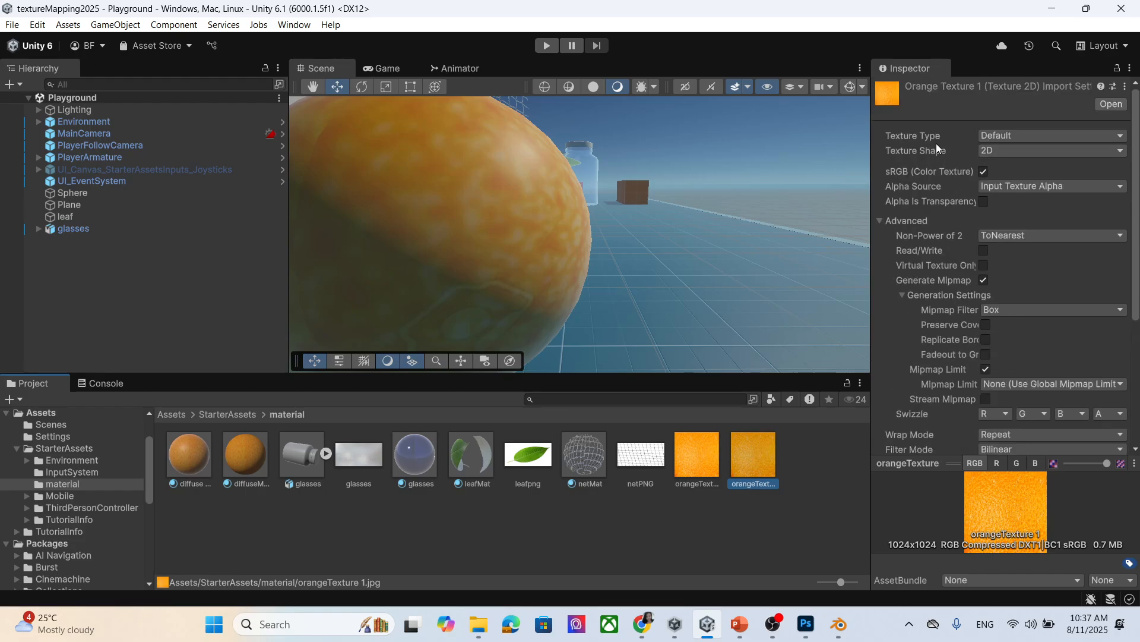
# Reimport orangeTexture 1 as a 2D normal map from grayscale, bumpiness 0.192, Smooth filtering.
pyautogui.click(1013, 136)
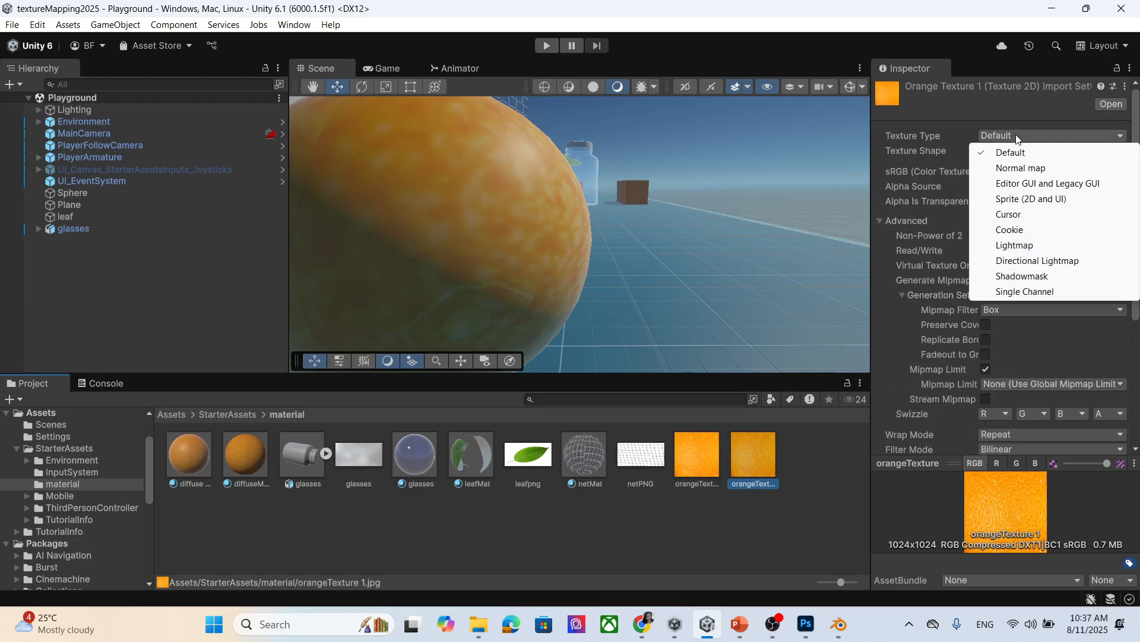
pyautogui.click(1063, 169)
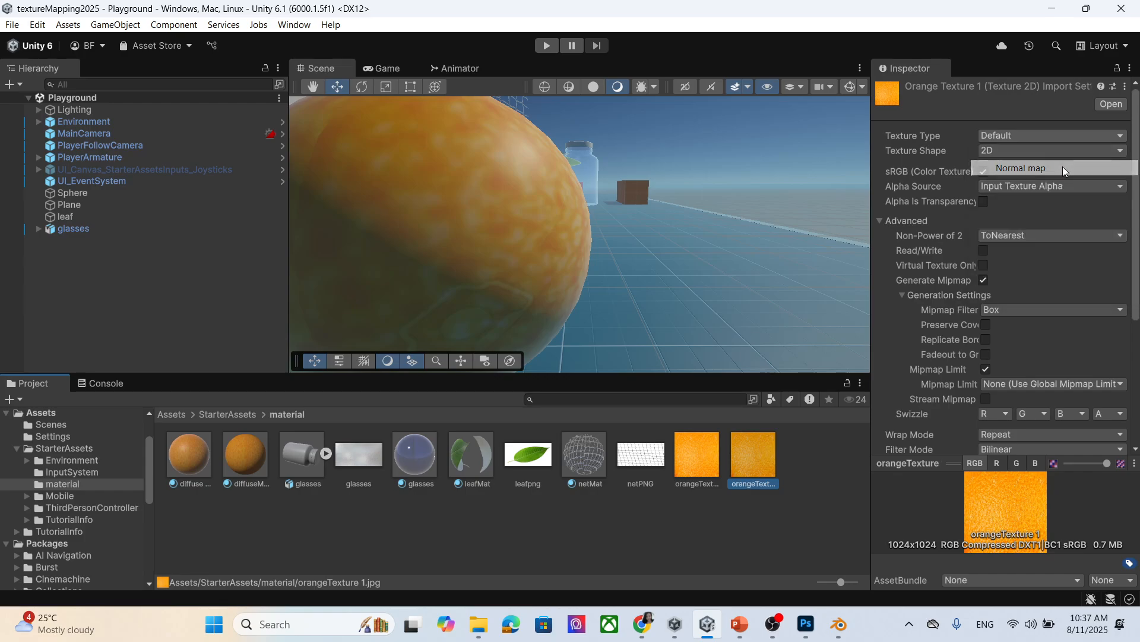
pyautogui.click(1010, 152)
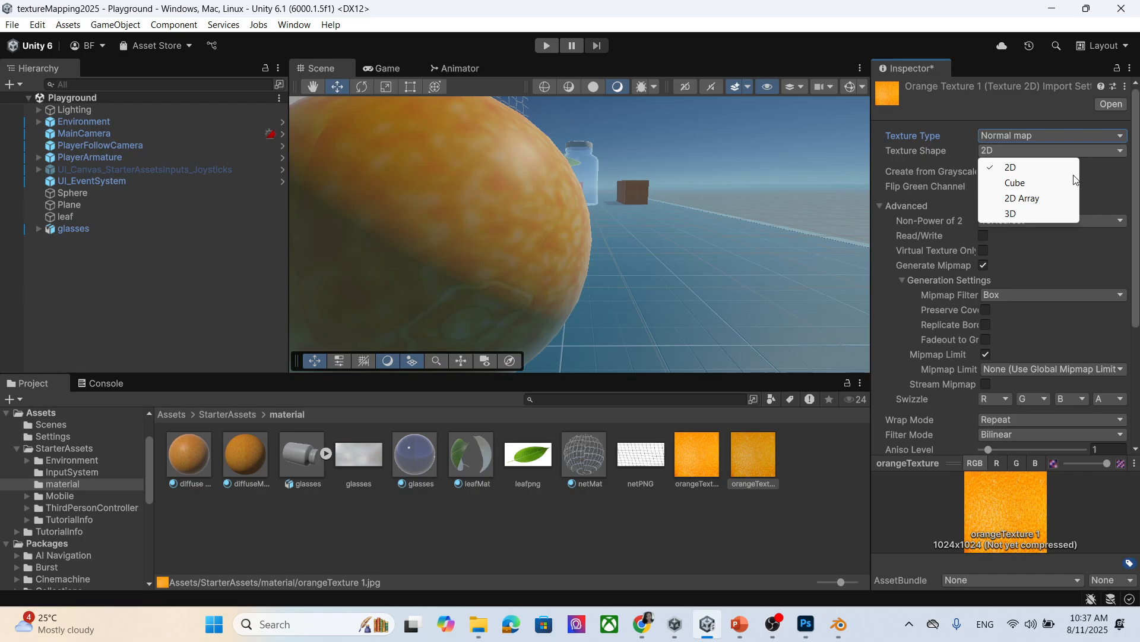
pyautogui.click(949, 171)
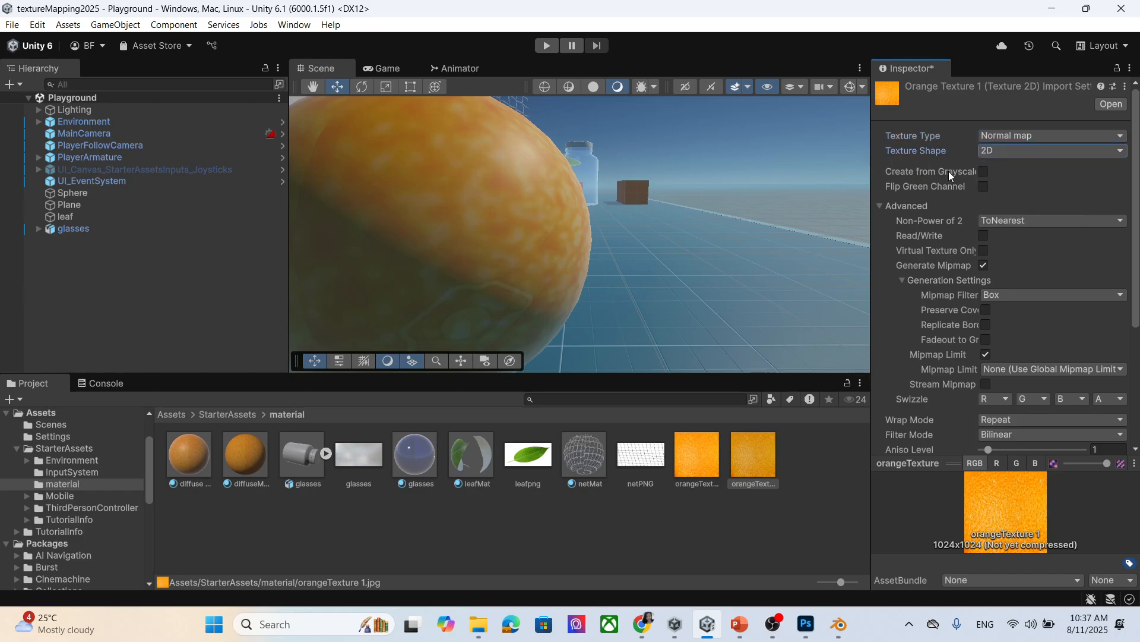
pyautogui.click(985, 172)
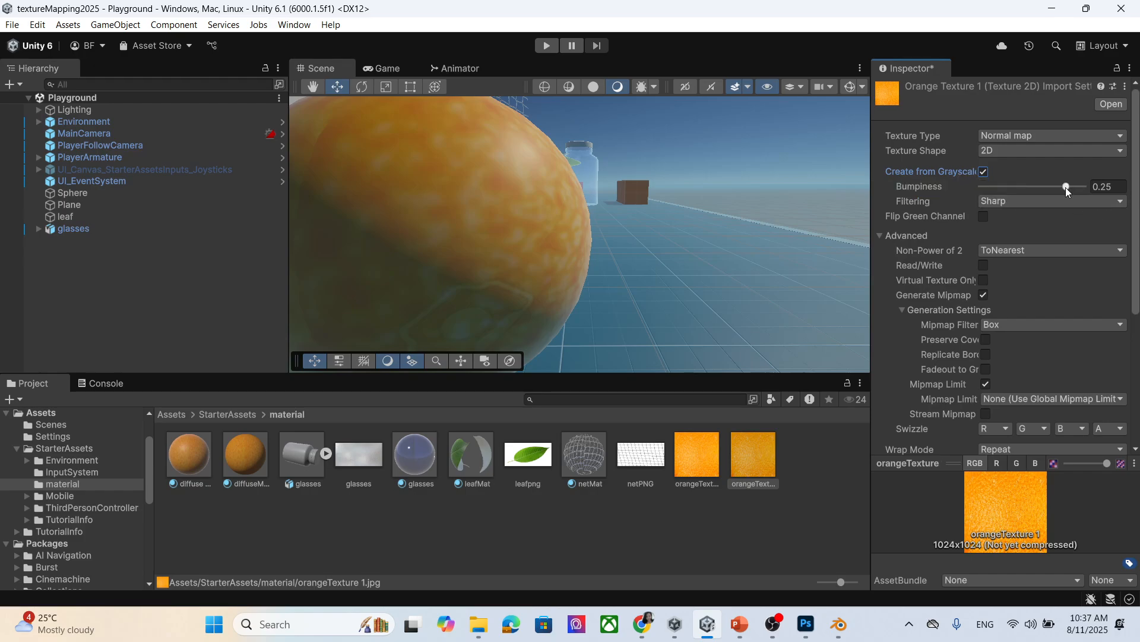
pyautogui.moveTo(1066, 187)
pyautogui.mouseDown()
pyautogui.moveTo(1076, 189)
pyautogui.moveTo(1021, 187)
pyautogui.moveTo(1046, 187)
pyautogui.mouseUp()
pyautogui.click(1035, 199)
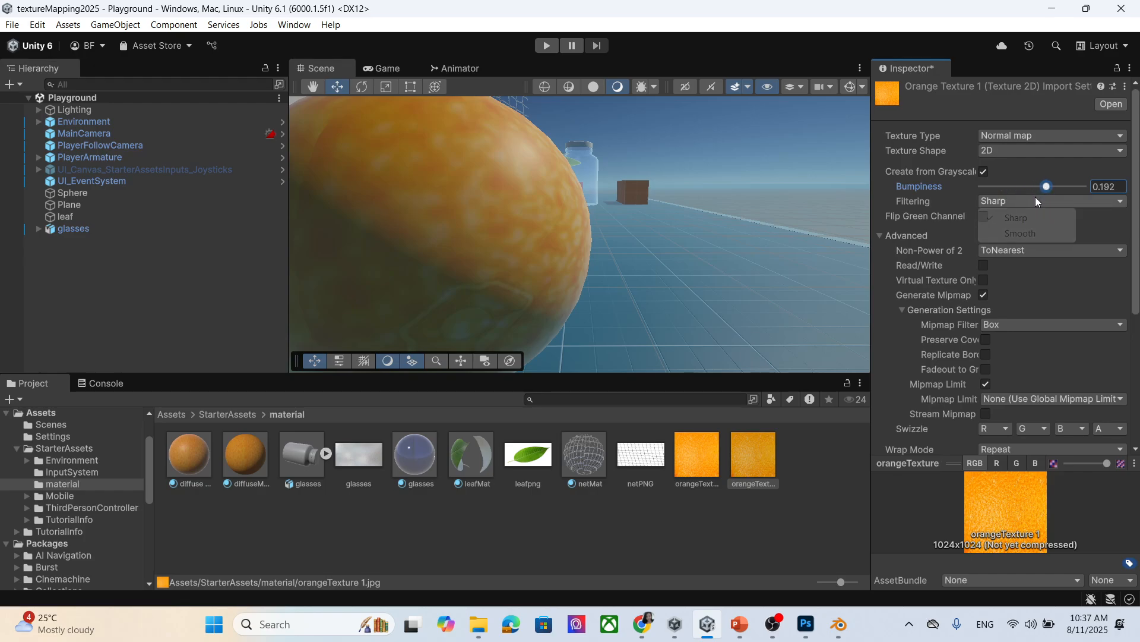
pyautogui.click(1033, 235)
pyautogui.scroll(-3, 1018, 198)
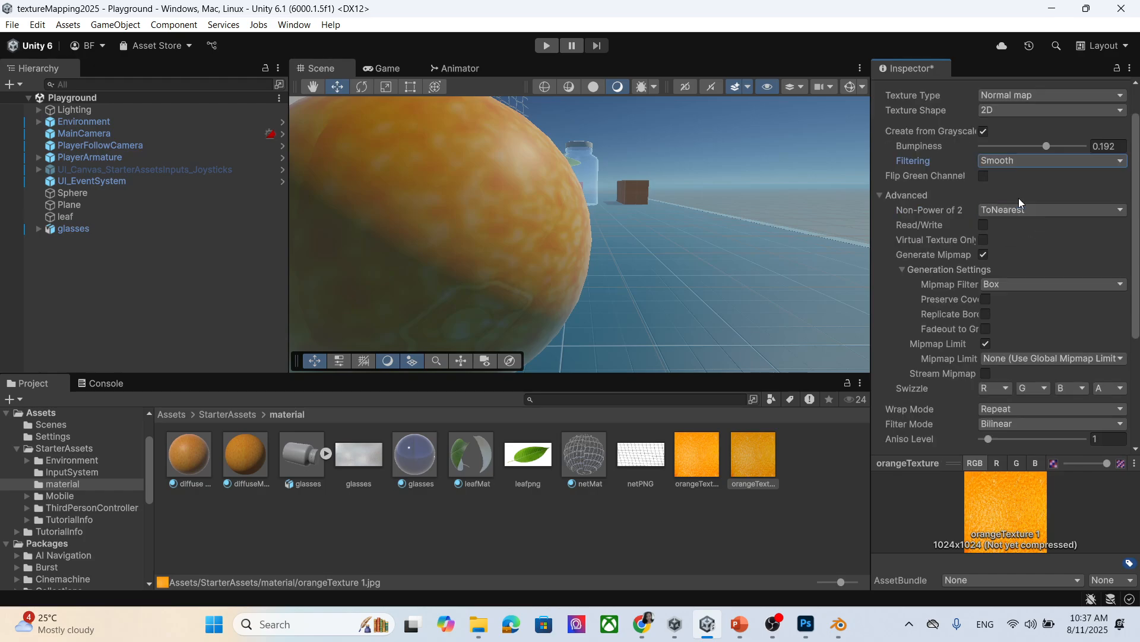
pyautogui.scroll(-6, 1009, 186)
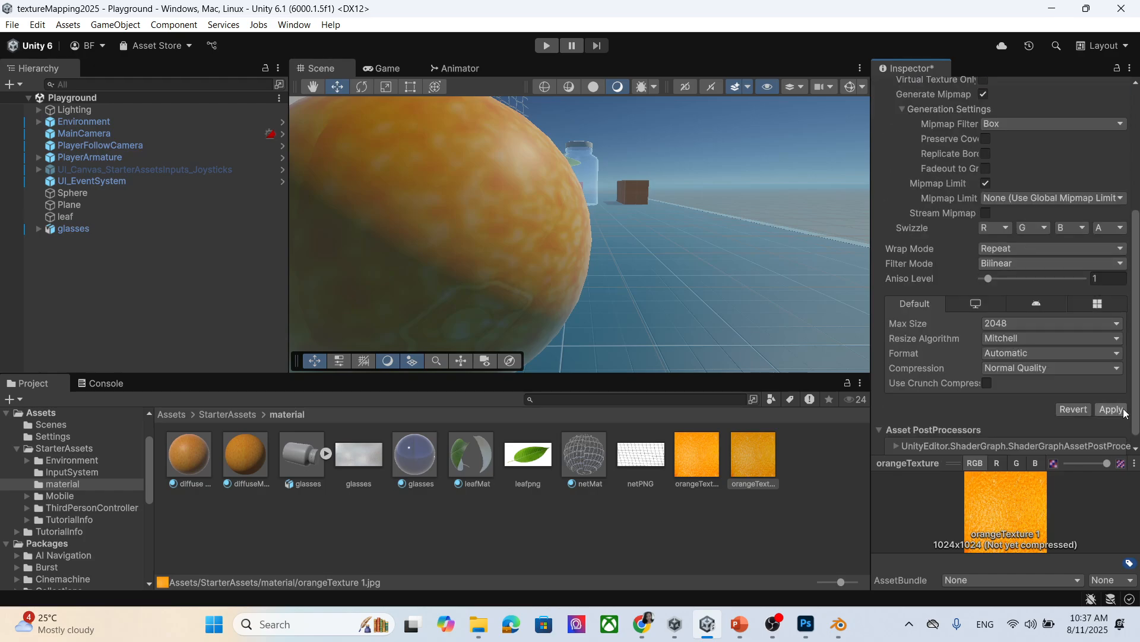
pyautogui.click(1118, 414)
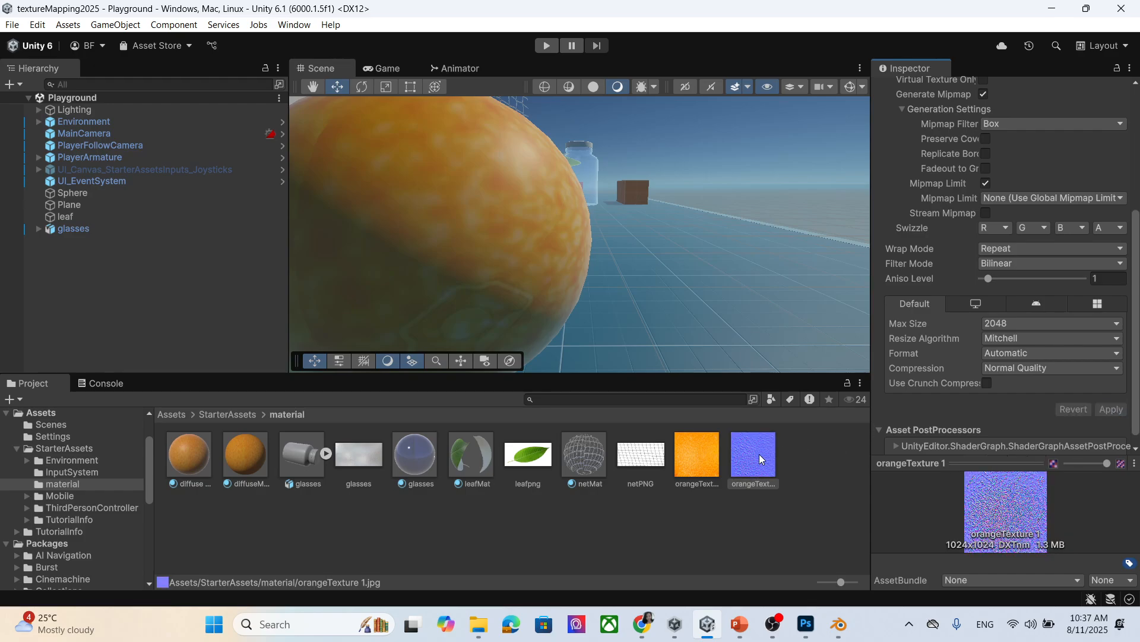
pyautogui.scroll(8, 1087, 268)
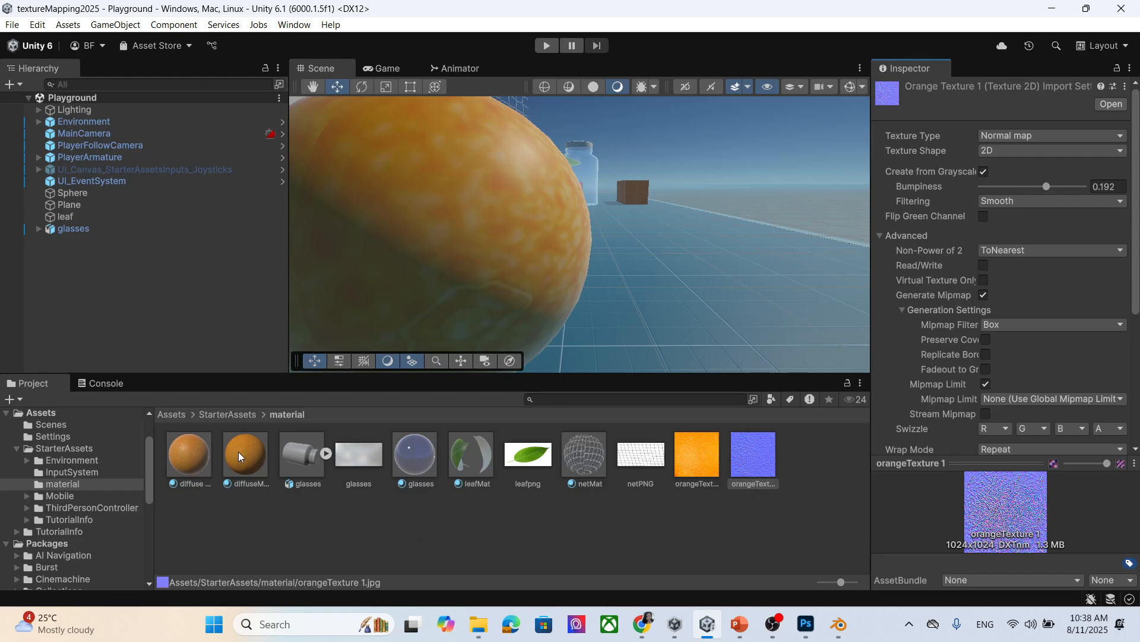
# Rename the diffuseMap material to orangeMap.
pyautogui.rightClick(330, 529)
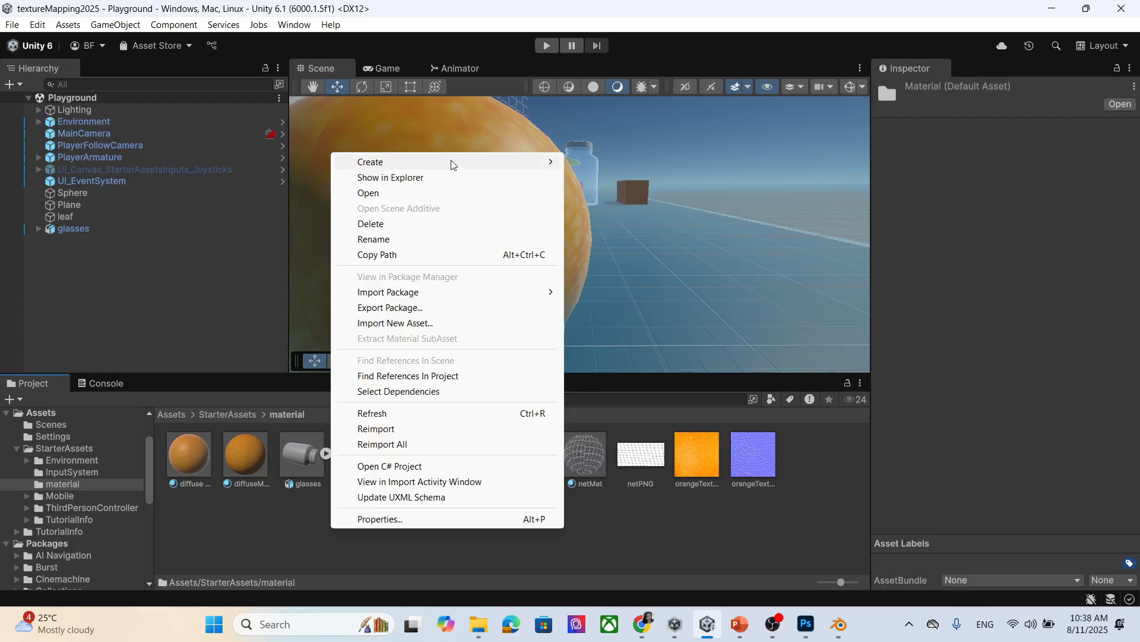
pyautogui.click(250, 452)
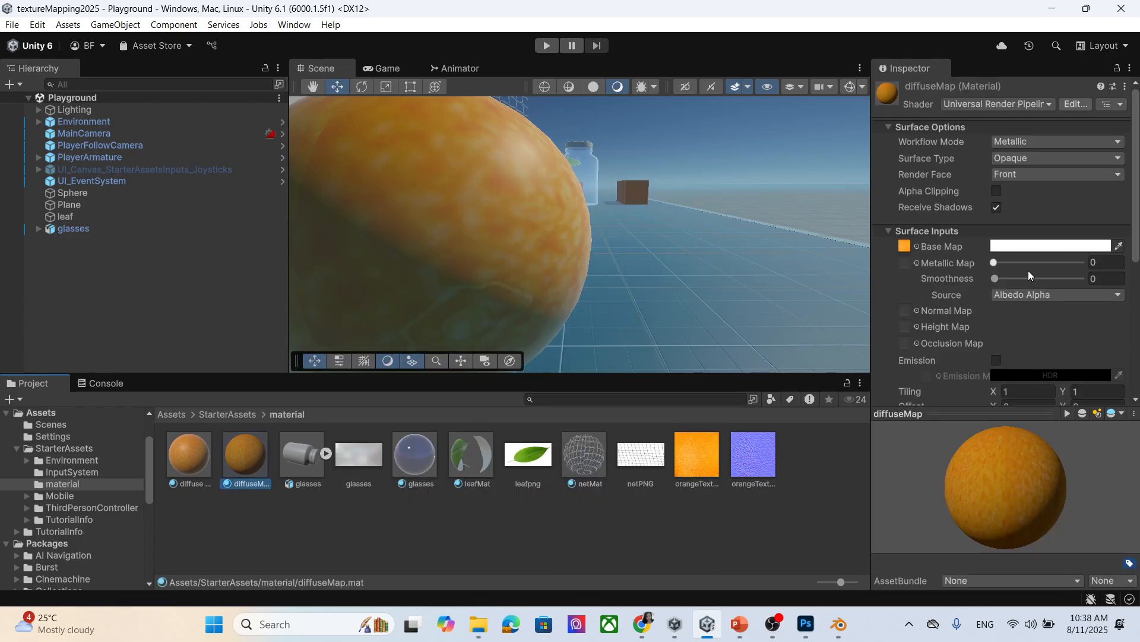
pyautogui.rightClick(239, 469)
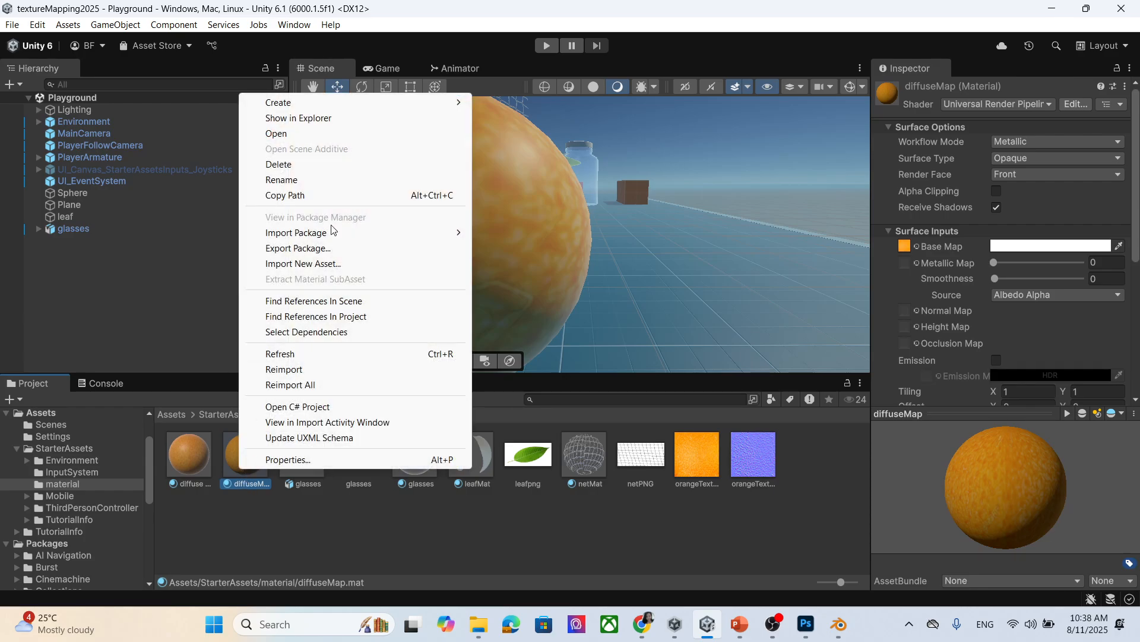
pyautogui.click(309, 180)
pyautogui.write('orange')
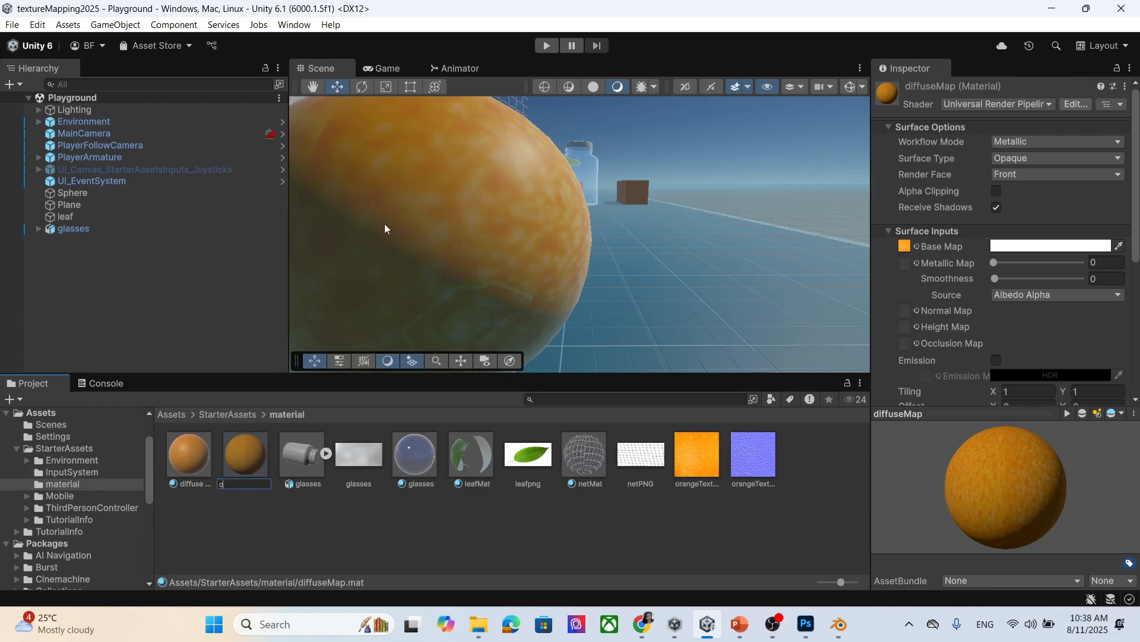
pyautogui.write('Tex')
pyautogui.press('BackSpace')
pyautogui.write('Map')
pyautogui.press('Return')
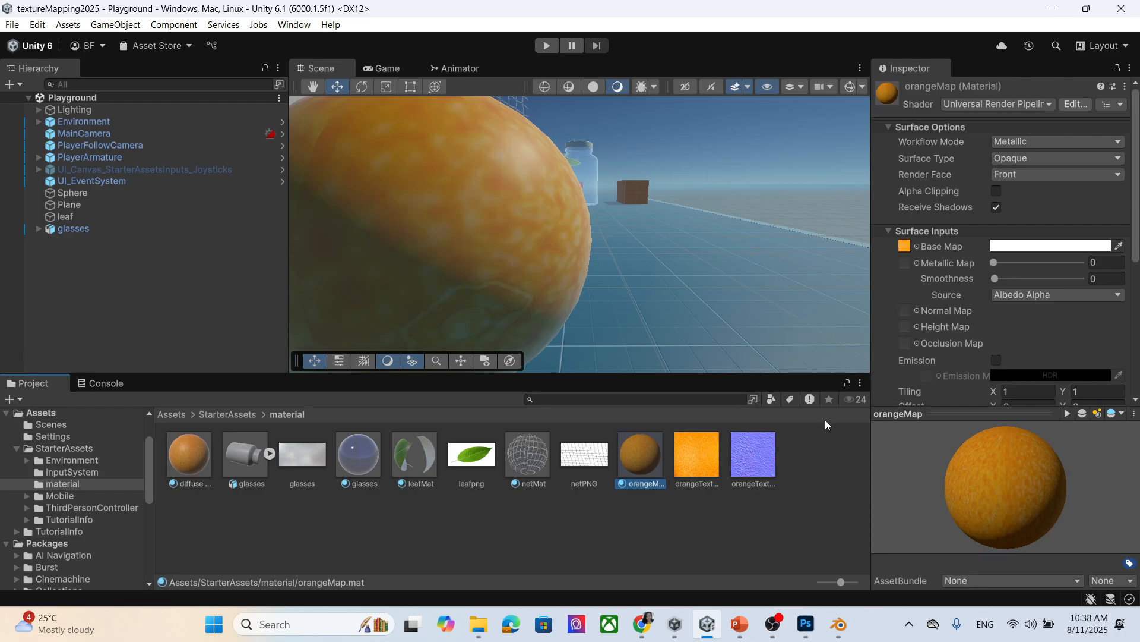
# Assign orangeTexture 1 as orangeMap's Normal Map and apply the material to the Sphere.
pyautogui.moveTo(753, 454); pyautogui.dragTo(902, 316)
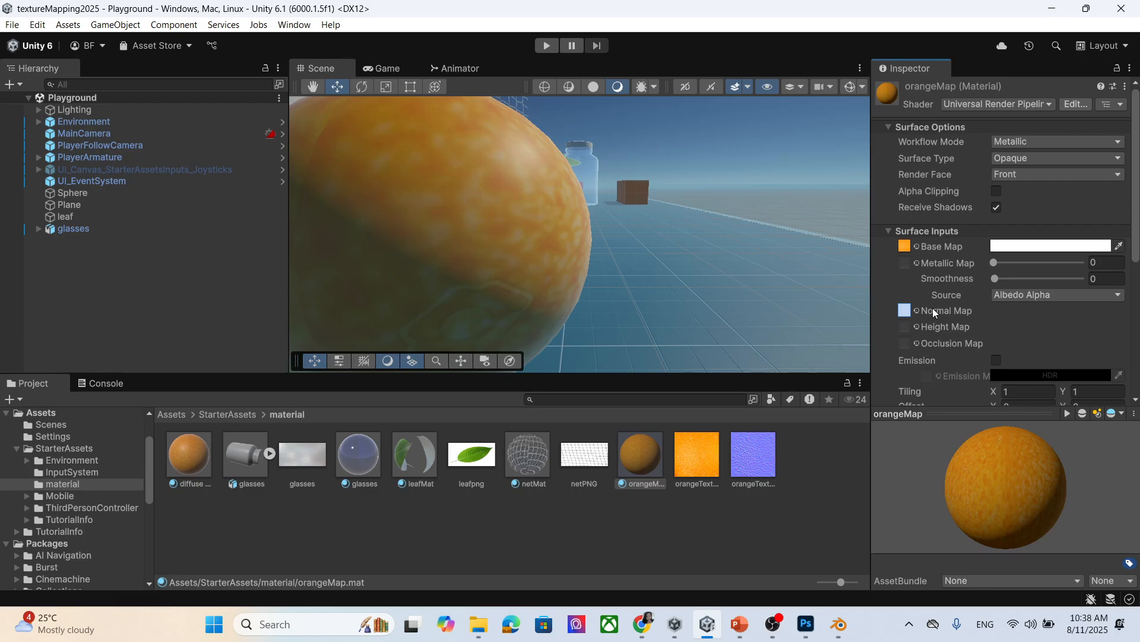
pyautogui.moveTo(933, 310); pyautogui.dragTo(916, 310)
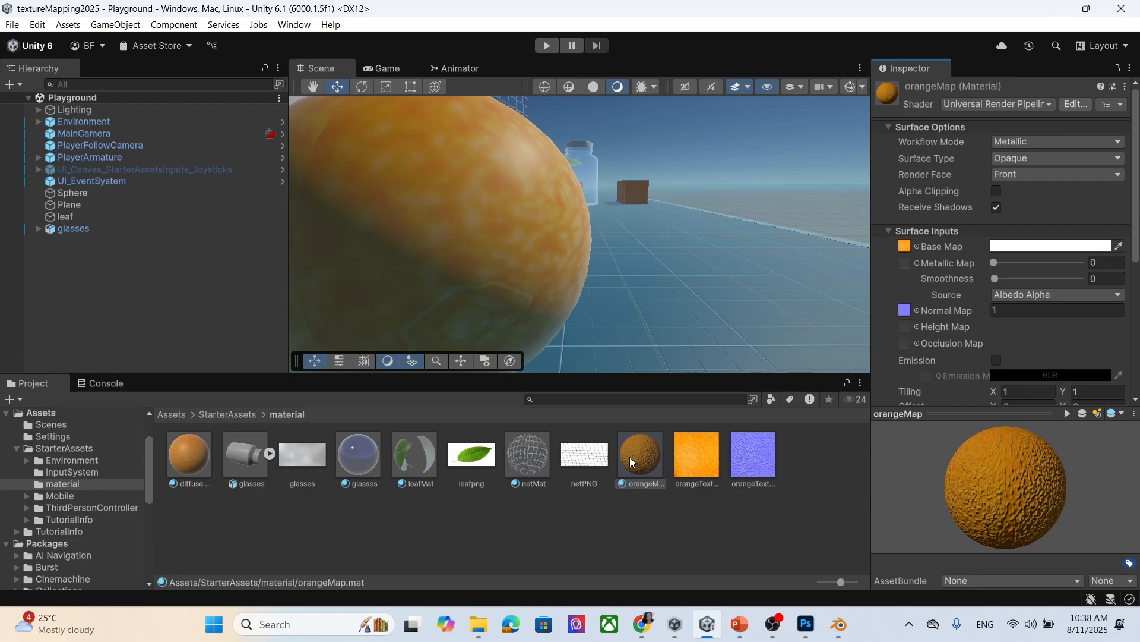
pyautogui.moveTo(639, 458); pyautogui.dragTo(567, 285)
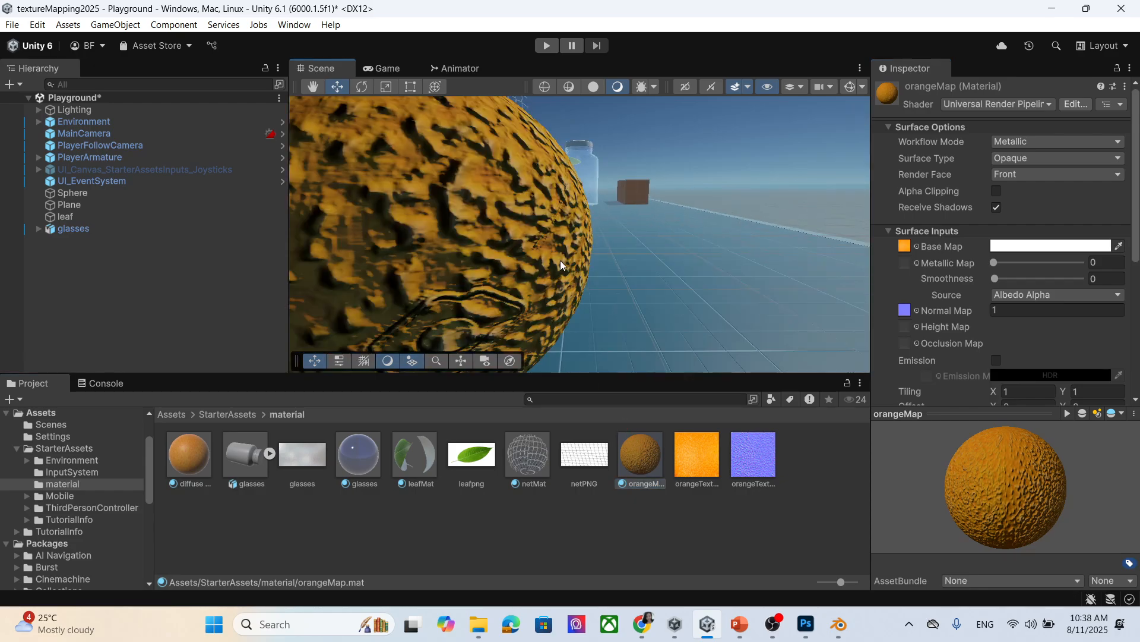
pyautogui.scroll(-3, 560, 261)
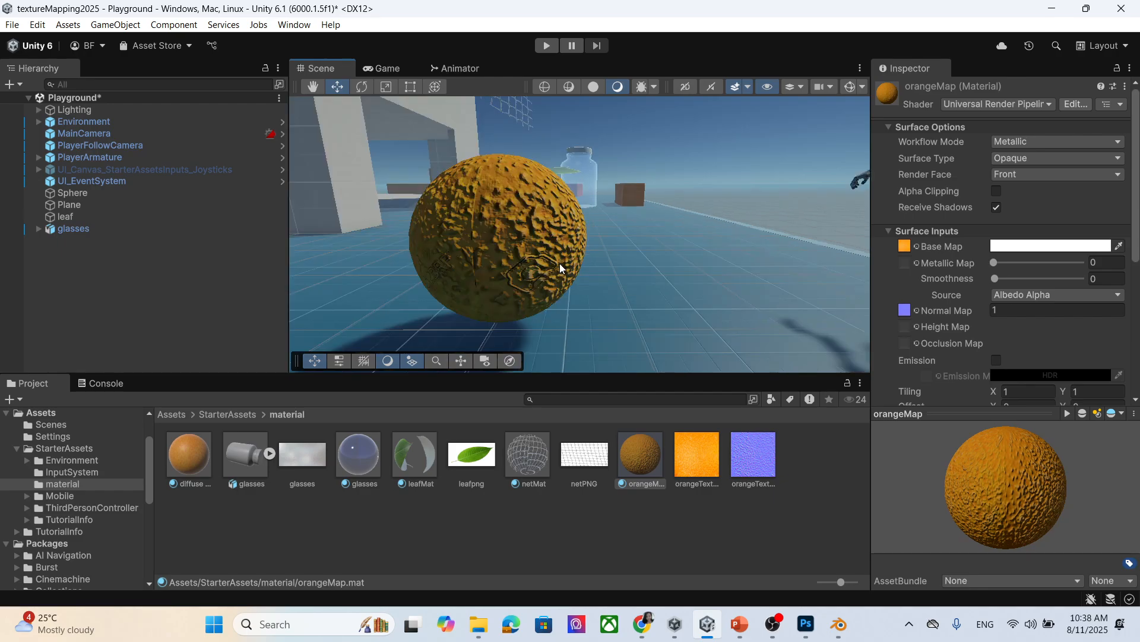
# Lower orangeTexture 1's bumpiness to 0.087, apply it, and check the sphere.
pyautogui.scroll(5, 553, 267)
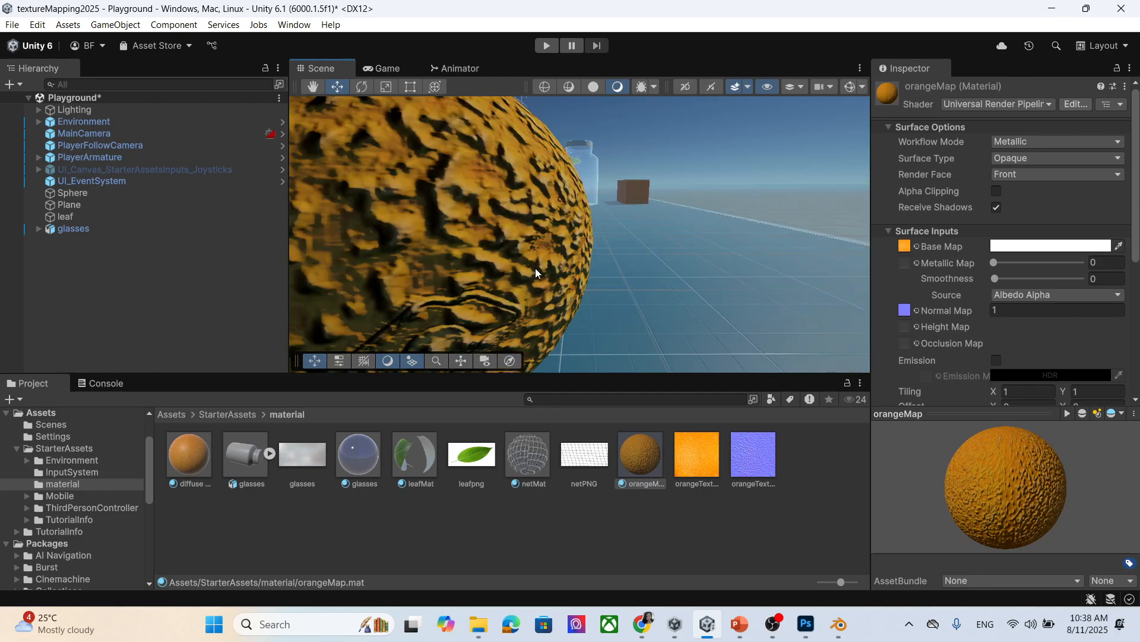
pyautogui.scroll(-3, 536, 268)
pyautogui.click(762, 453)
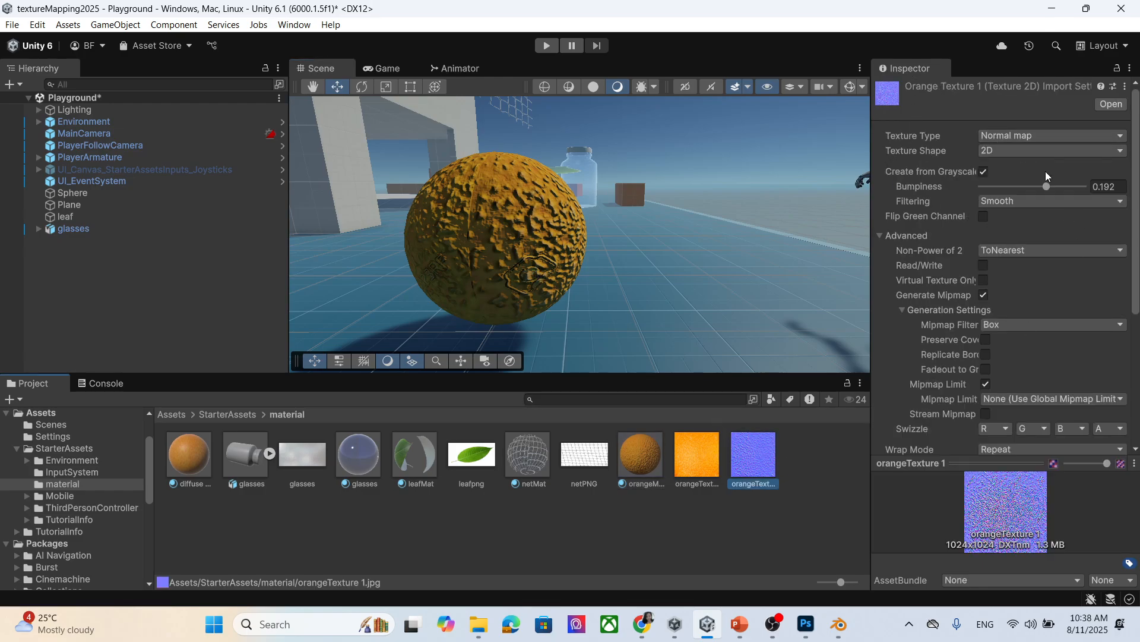
pyautogui.moveTo(1047, 186); pyautogui.dragTo(1013, 189)
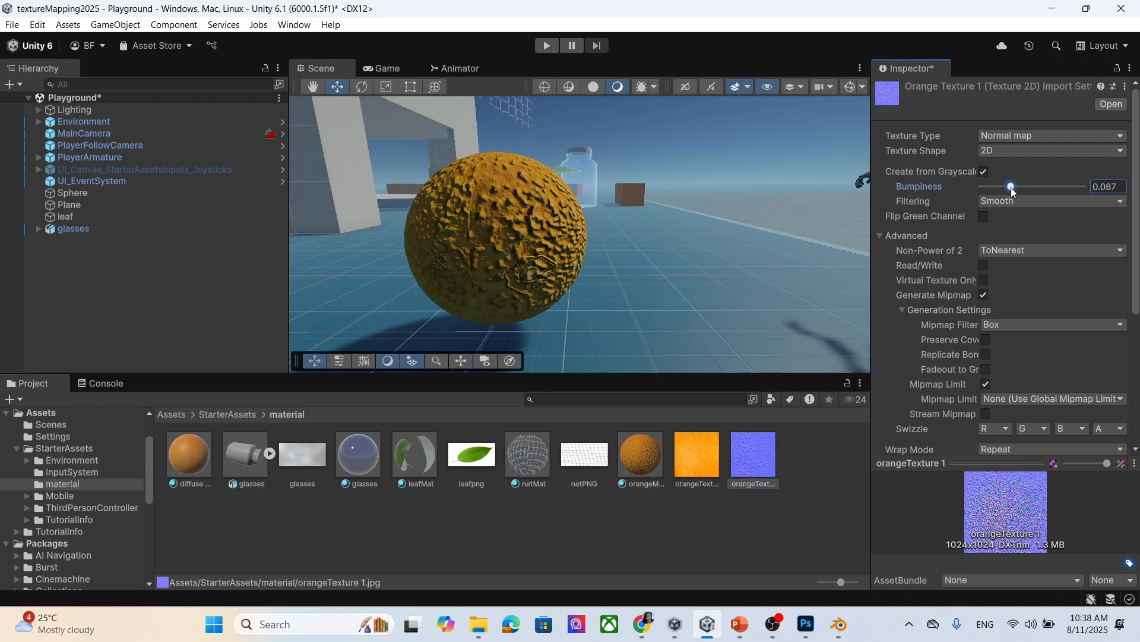
pyautogui.scroll(-5, 1083, 315)
pyautogui.click(1122, 399)
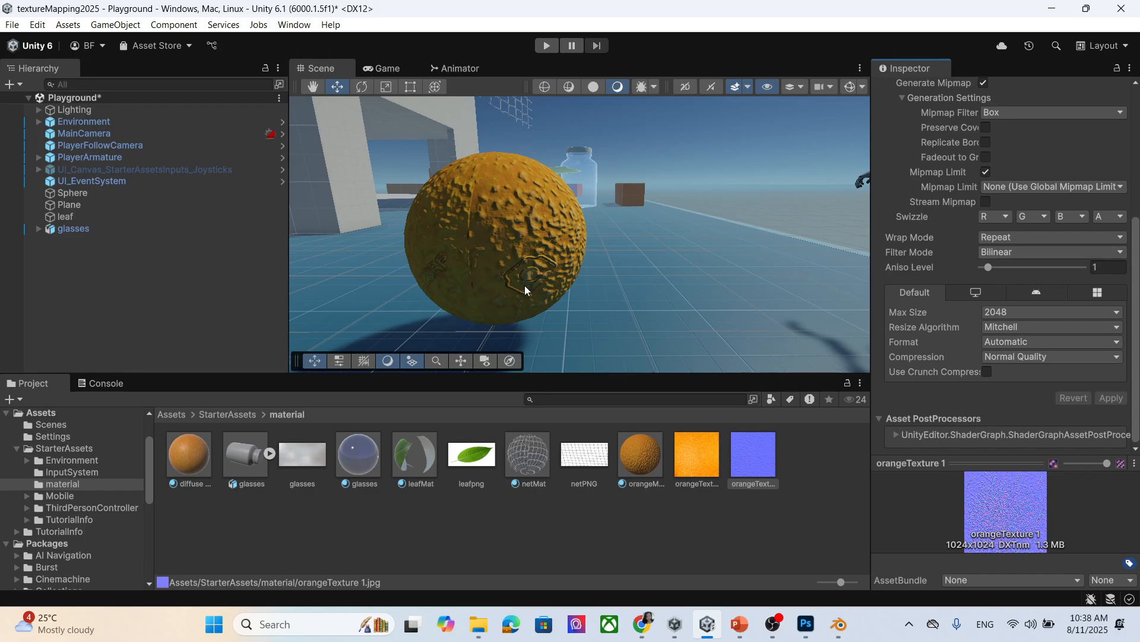
pyautogui.moveTo(546, 286)
pyautogui.mouseDown(button='middle')
pyautogui.moveTo(531, 287)
pyautogui.moveTo(537, 275)
pyautogui.mouseUp(button='middle')
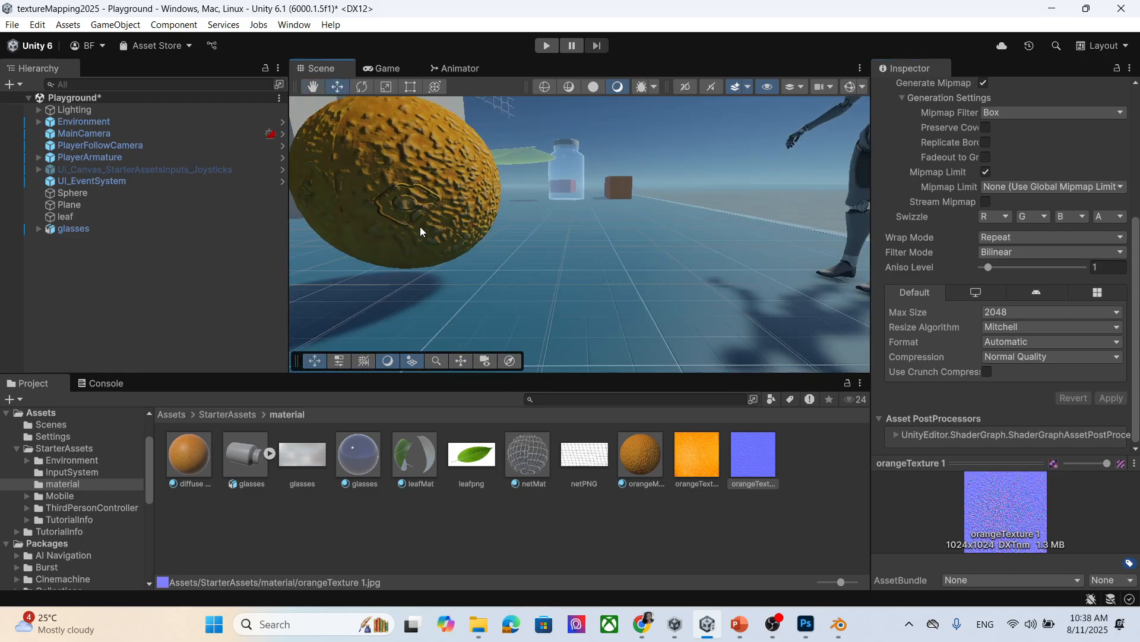
pyautogui.moveTo(414, 189)
pyautogui.mouseDown(button='middle')
pyautogui.moveTo(444, 188)
pyautogui.moveTo(433, 194)
pyautogui.mouseUp(button='middle')
pyautogui.moveTo(475, 220); pyautogui.dragTo(502, 229, button='right')
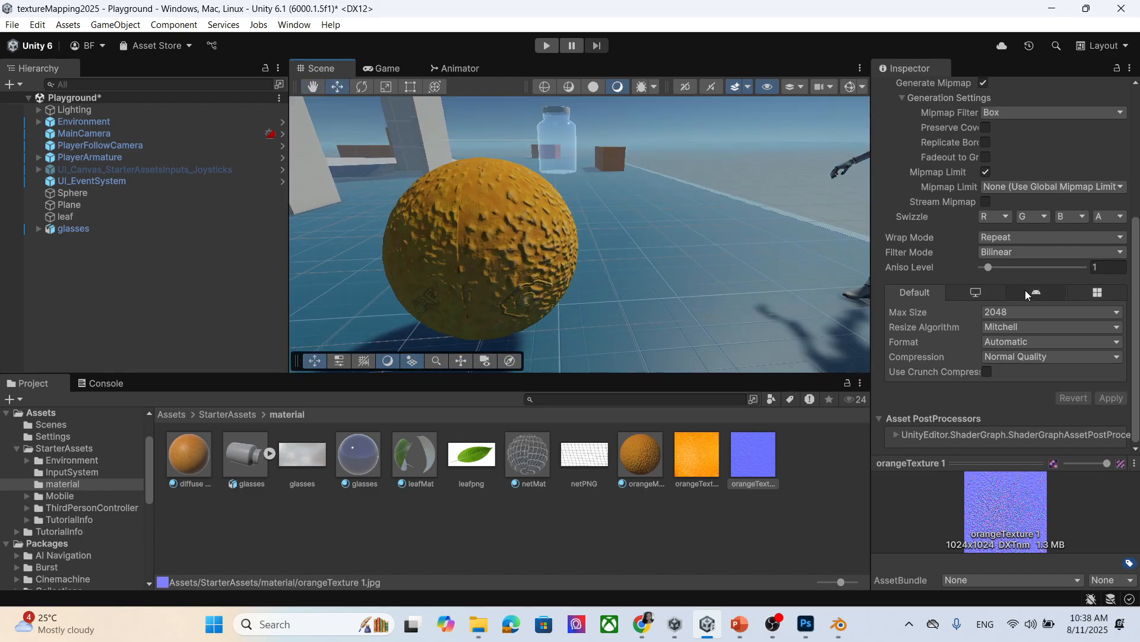
pyautogui.scroll(5, 1064, 275)
pyautogui.scroll(1, 1064, 267)
# Reduce the bumpiness to 0.031, then to 0.013, applying each change.
pyautogui.moveTo(1010, 186); pyautogui.dragTo(991, 188)
pyautogui.scroll(-6, 1038, 253)
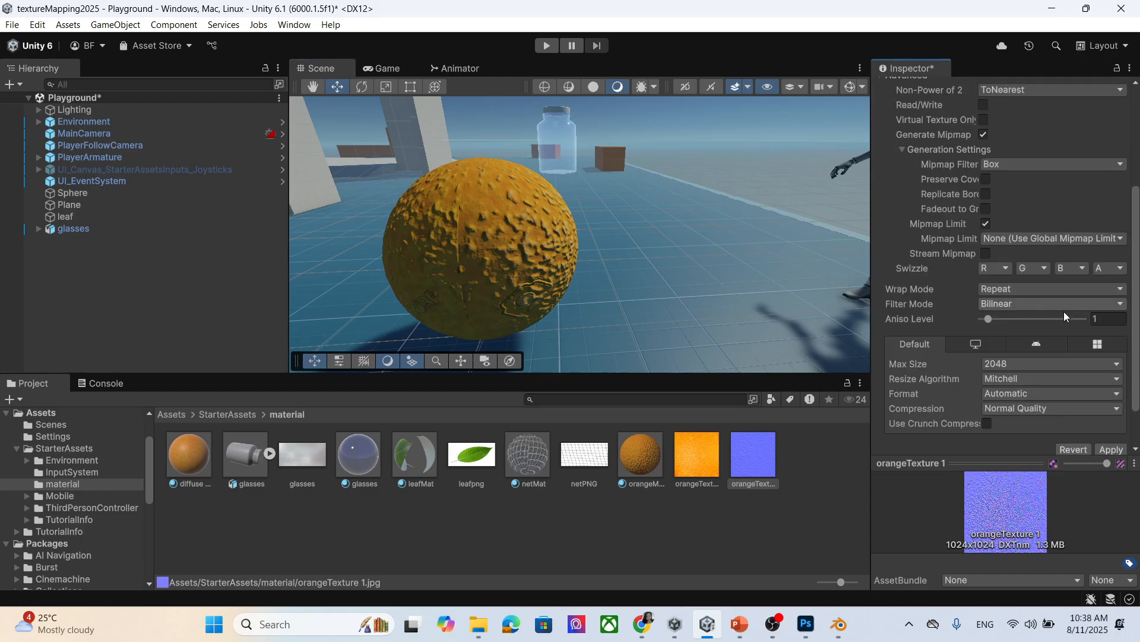
pyautogui.click(1110, 398)
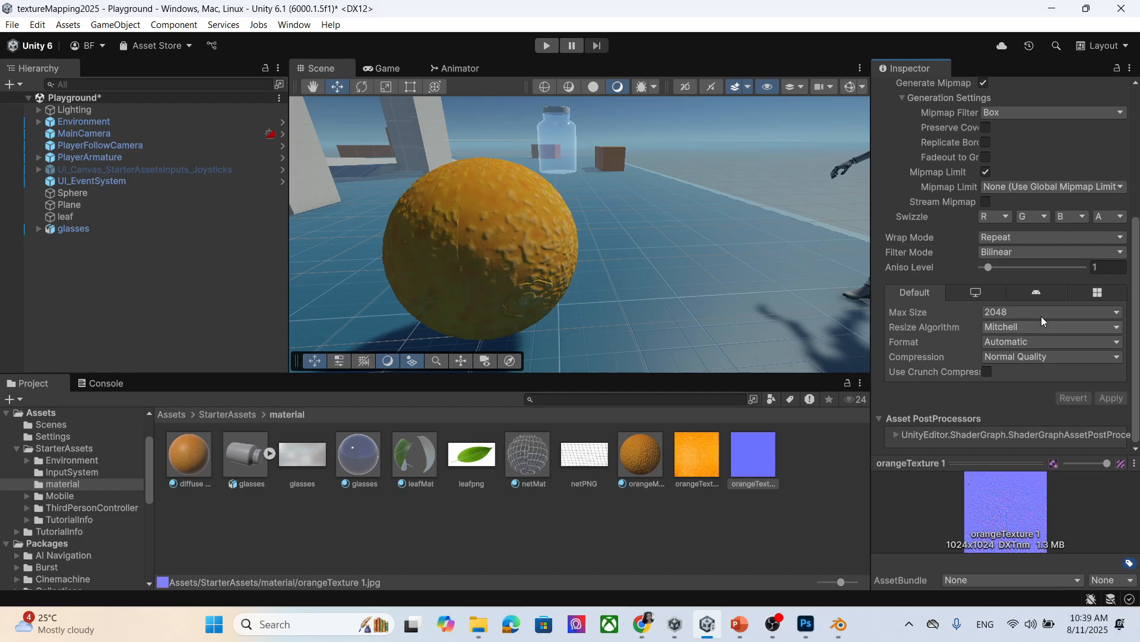
pyautogui.scroll(6, 1087, 250)
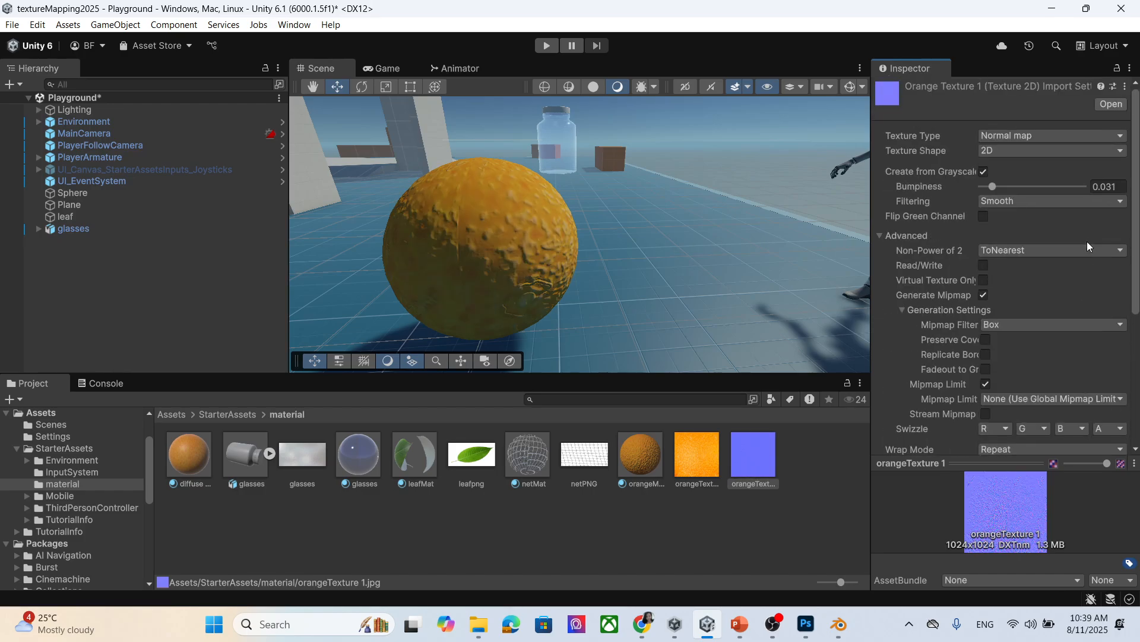
pyautogui.moveTo(990, 189); pyautogui.dragTo(985, 187)
pyautogui.scroll(-5, 1060, 303)
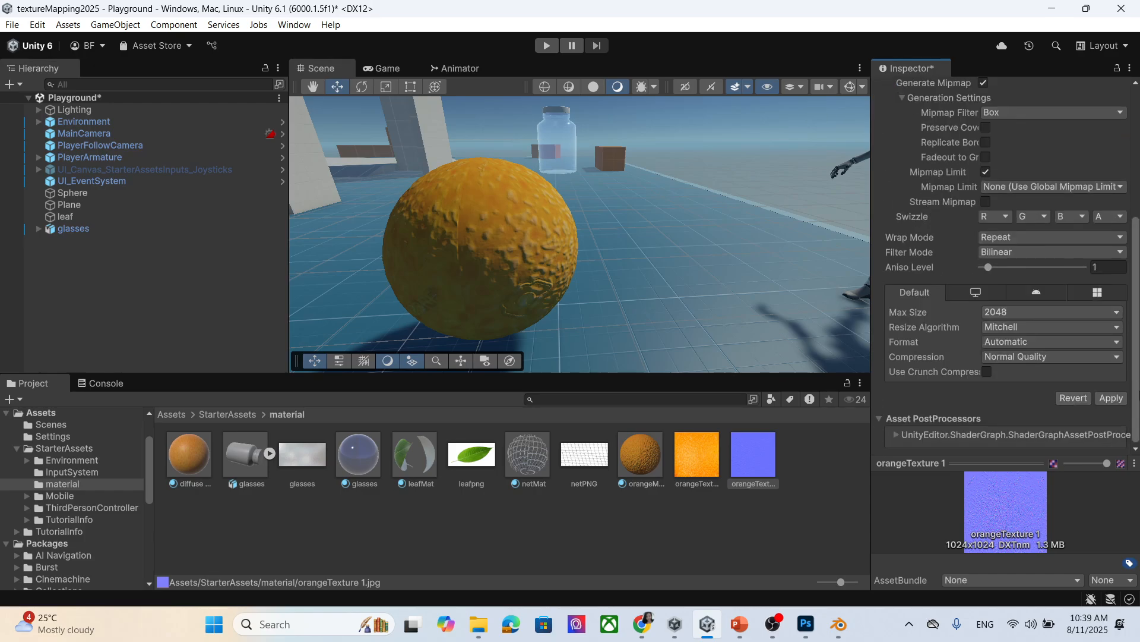
pyautogui.click(1111, 398)
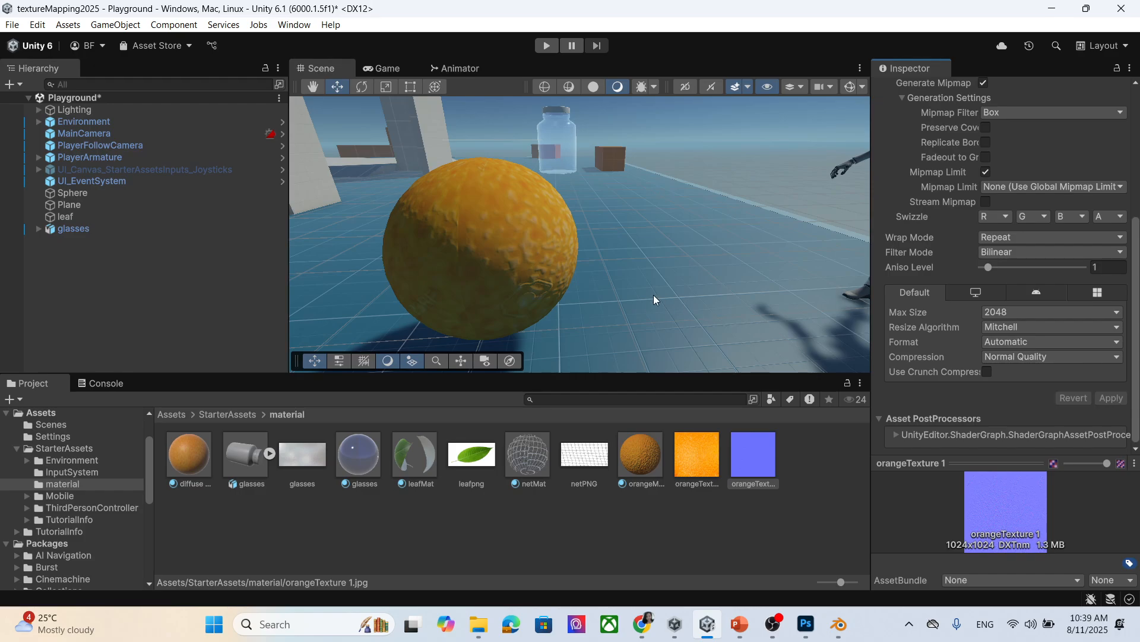
# Orbit the Scene view to inspect the finer peel bumps on the sphere.
pyautogui.scroll(3, 483, 265)
pyautogui.scroll(-3, 488, 262)
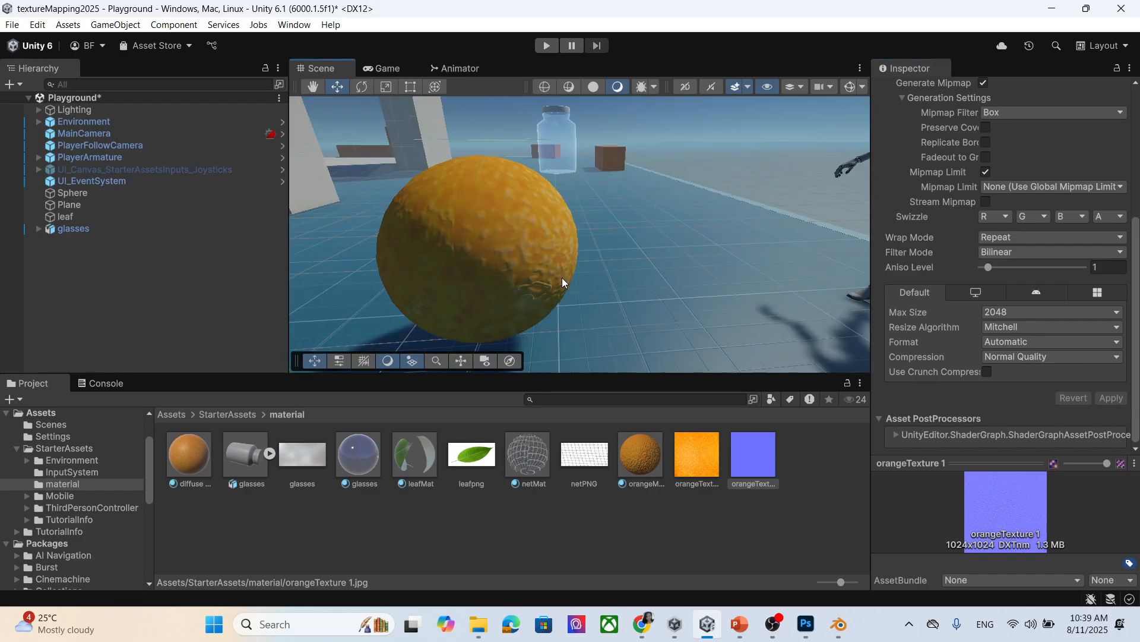
pyautogui.moveTo(562, 277); pyautogui.dragTo(573, 277, button='middle')
pyautogui.moveTo(632, 289); pyautogui.dragTo(649, 282, button='right')
pyautogui.moveTo(649, 281); pyautogui.dragTo(639, 273, button='middle')
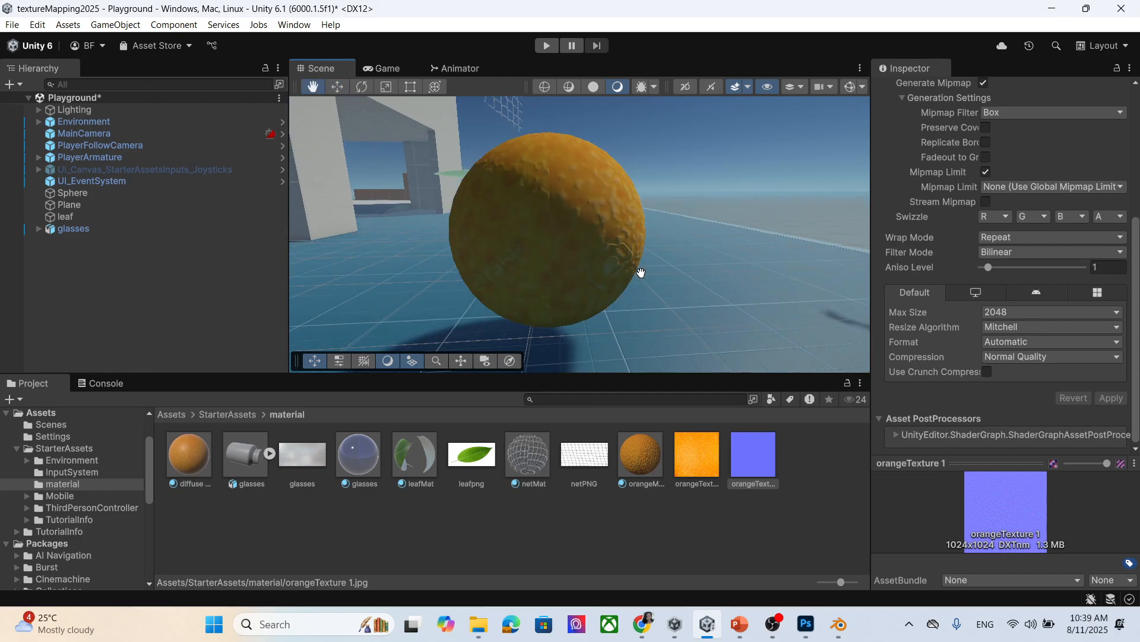
pyautogui.moveTo(525, 169); pyautogui.dragTo(535, 180, button='middle')
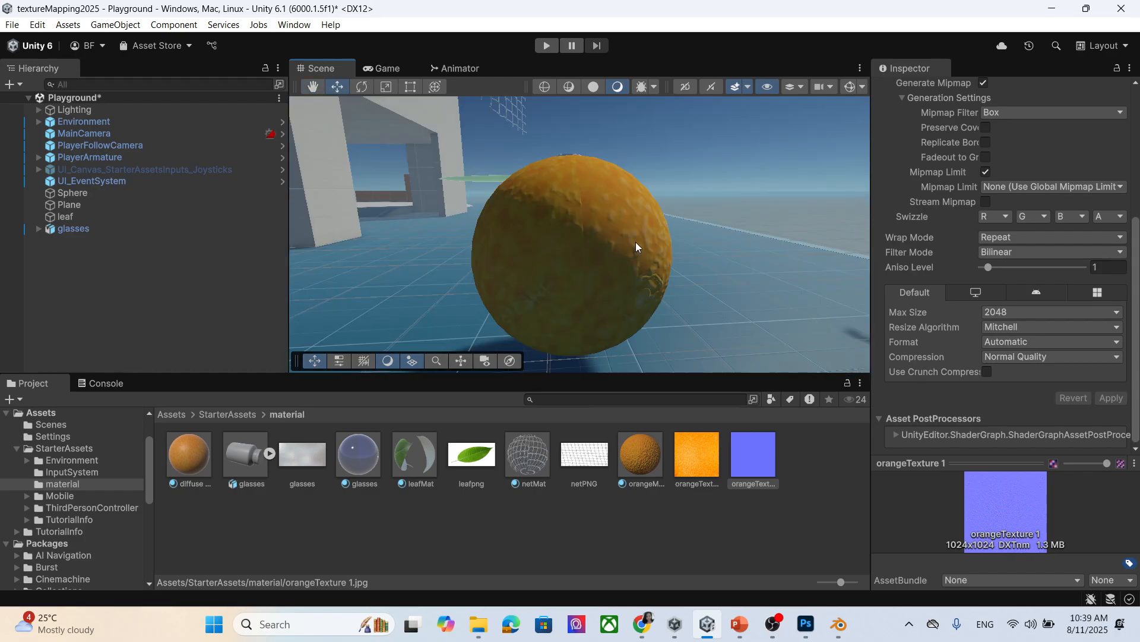
pyautogui.moveTo(599, 265); pyautogui.dragTo(640, 295, button='right')
pyautogui.moveTo(562, 258); pyautogui.dragTo(569, 263, button='middle')
pyautogui.scroll(8, 1082, 326)
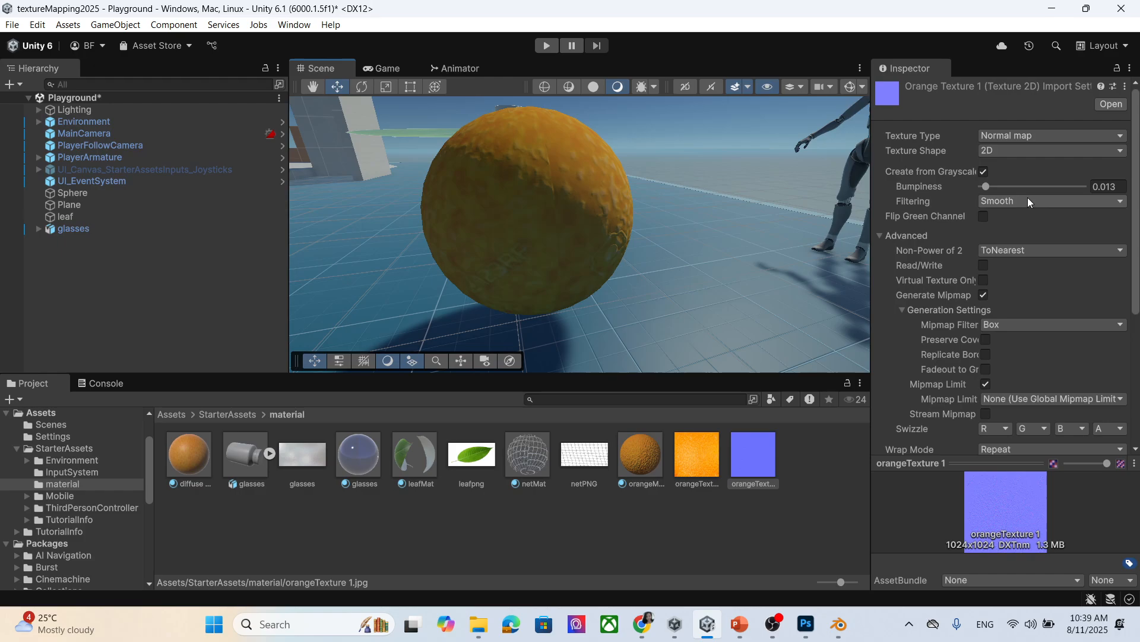
pyautogui.click(1028, 200)
# Switch the normal map texture's filtering to Sharp and apply it.
pyautogui.click(1023, 221)
pyautogui.scroll(-4, 1063, 353)
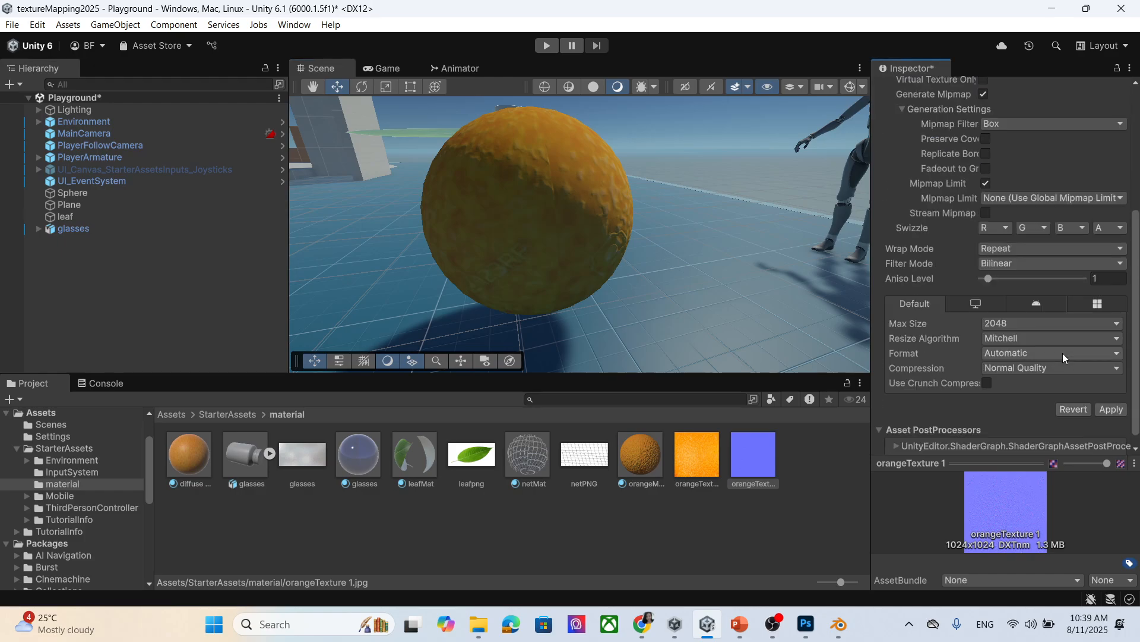
pyautogui.scroll(-1, 1063, 353)
pyautogui.click(1111, 398)
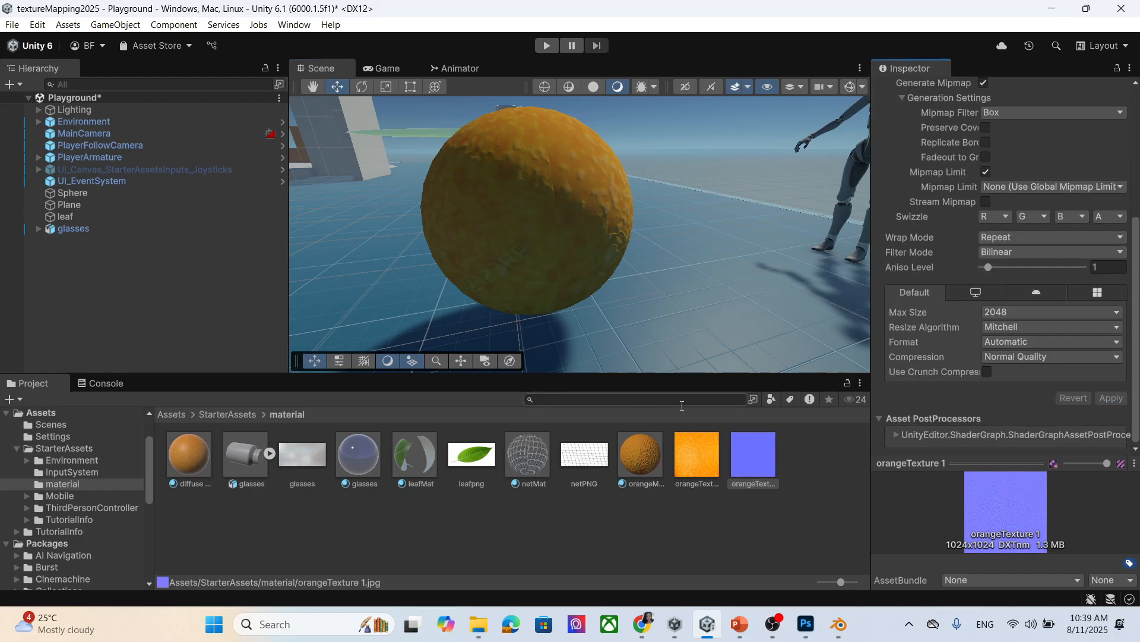
pyautogui.moveTo(550, 239)
pyautogui.mouseDown(button='middle')
pyautogui.moveTo(550, 260)
pyautogui.moveTo(551, 250)
pyautogui.mouseUp(button='middle')
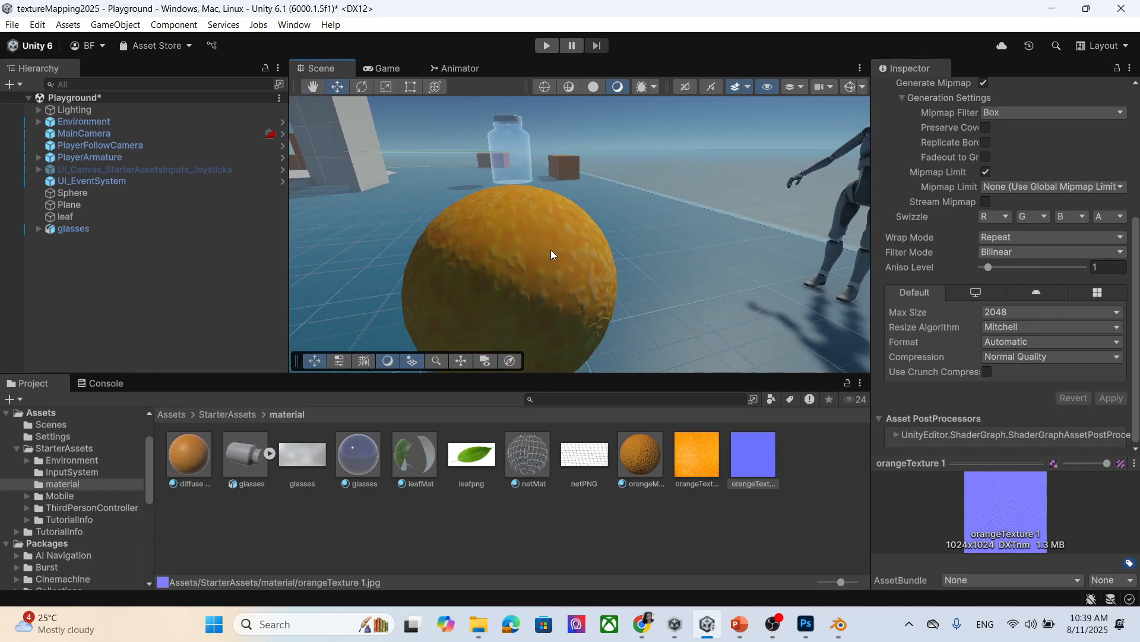
pyautogui.moveTo(551, 249); pyautogui.dragTo(624, 297, button='right')
pyautogui.moveTo(463, 241); pyautogui.dragTo(477, 242, button='middle')
pyautogui.scroll(-3, 576, 259)
pyautogui.scroll(3, 619, 273)
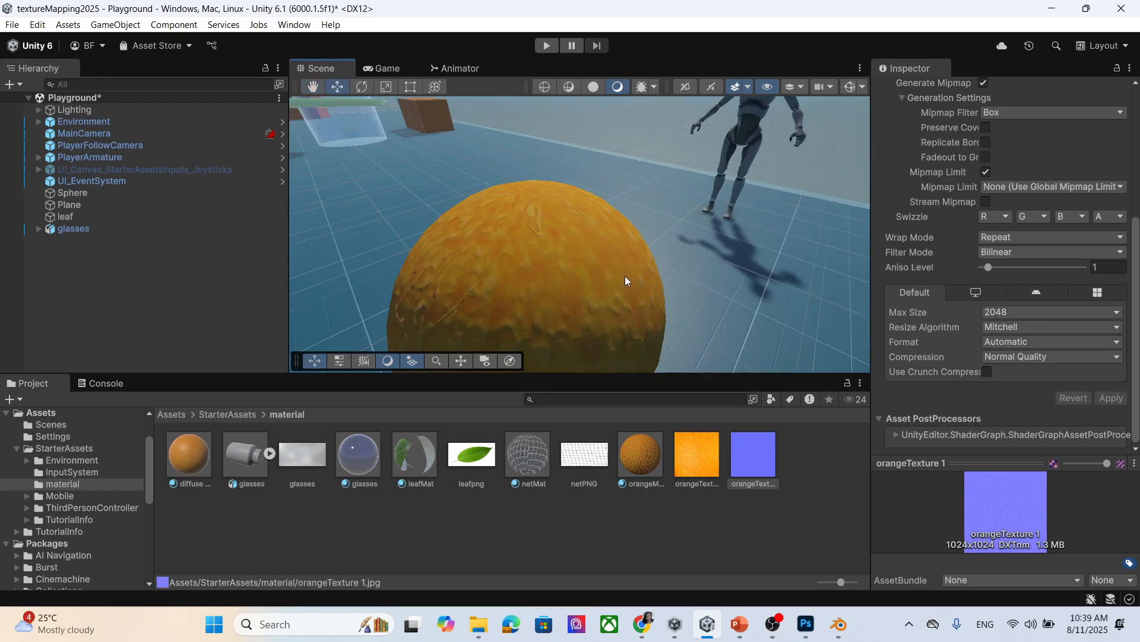
pyautogui.scroll(6, 1087, 283)
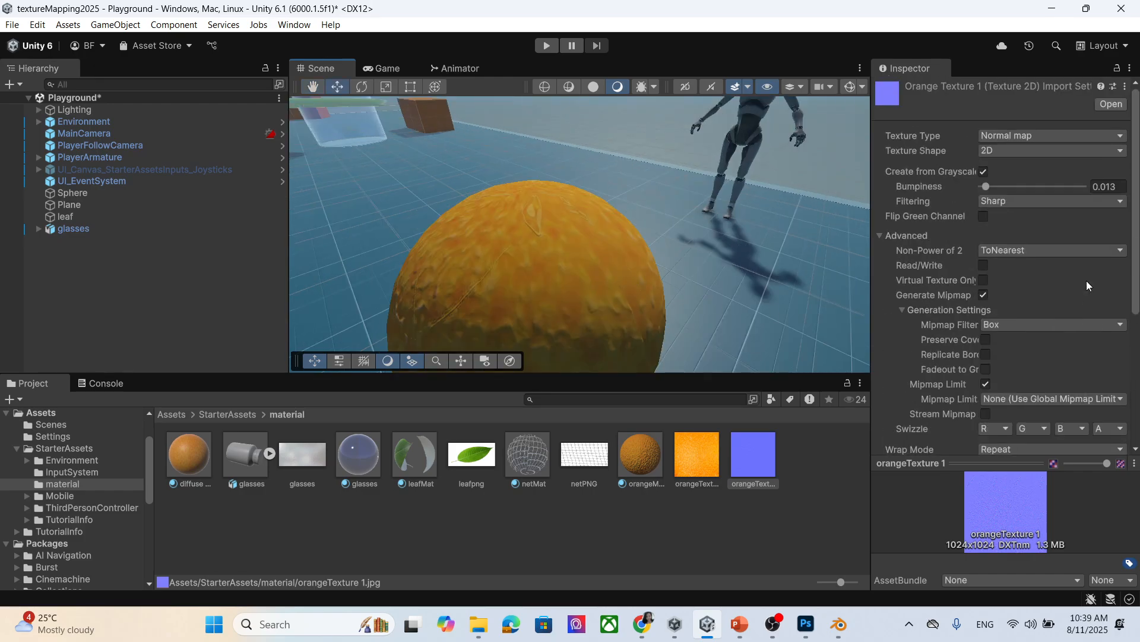
# Select the orangeMap material and try a Normal Map strength of -2.
pyautogui.click(1076, 250)
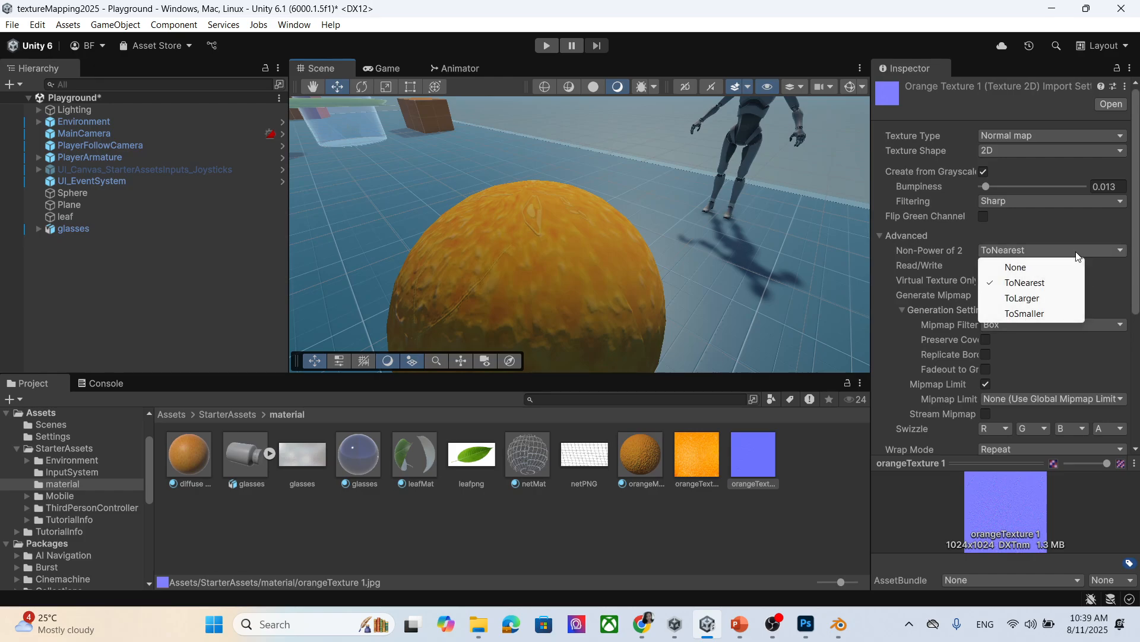
pyautogui.click(1124, 228)
pyautogui.click(641, 455)
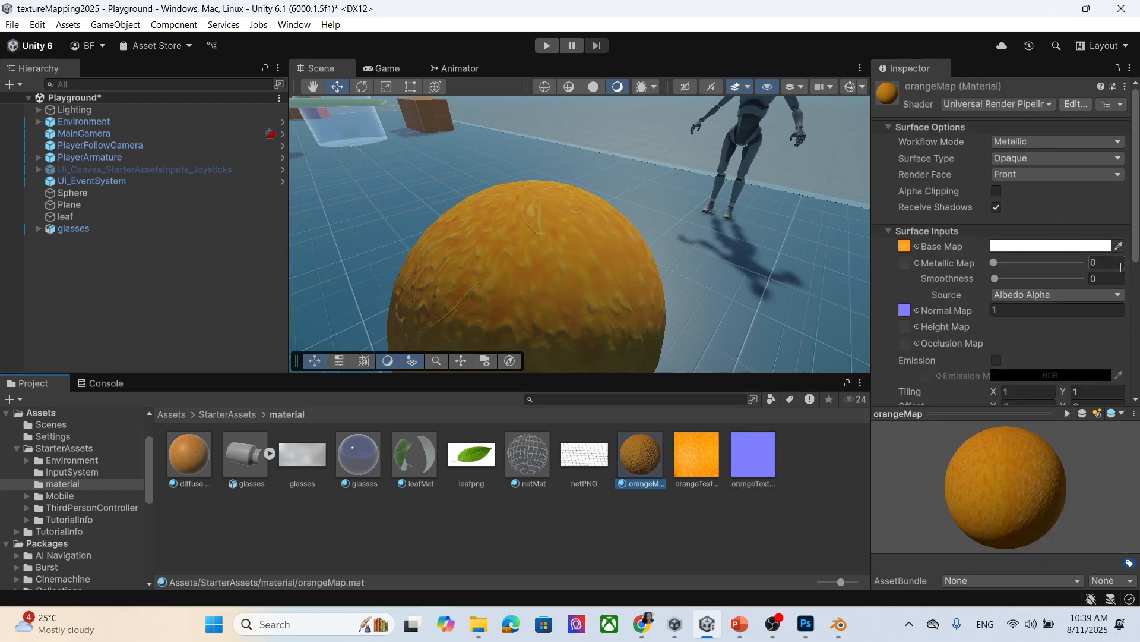
pyautogui.scroll(-2, 1090, 303)
pyautogui.click(1017, 272)
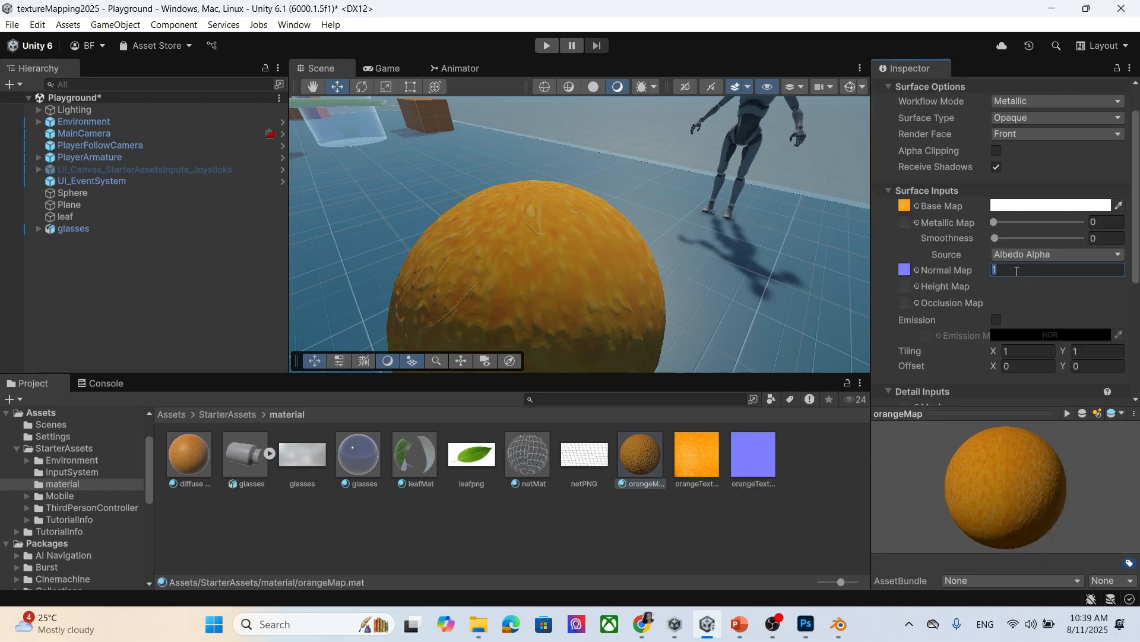
pyautogui.write('-')
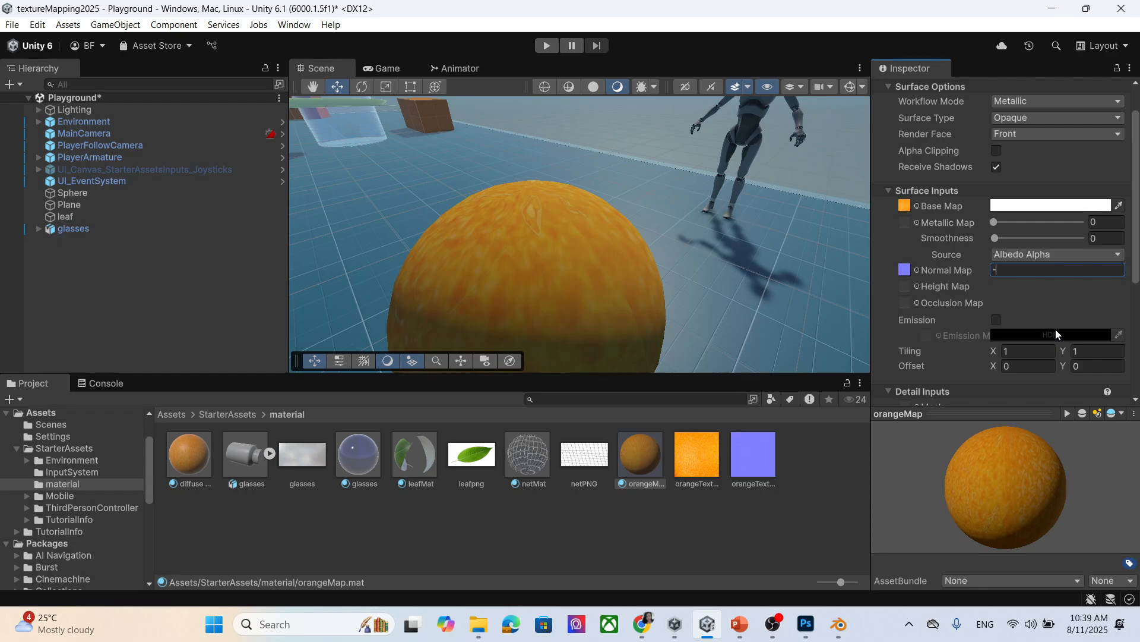
pyautogui.write('2')
# Try other Normal Map strength values such as -0.1 and -0.9.
pyautogui.press('BackSpace')
pyautogui.press('BackSpace')
pyautogui.write('-0.1')
pyautogui.press('BackSpace')
pyautogui.press('BackSpace')
pyautogui.press('BackSpace')
pyautogui.write('1')
pyautogui.press('BackSpace')
pyautogui.write('0.9')
pyautogui.press('BackSpace')
pyautogui.write('6')
pyautogui.press('BackSpace')
pyautogui.write('2')
# Check the sphere in the Scene view with the Normal Map strength at -0.4.
pyautogui.scroll(-3, 628, 319)
pyautogui.scroll(6, 628, 319)
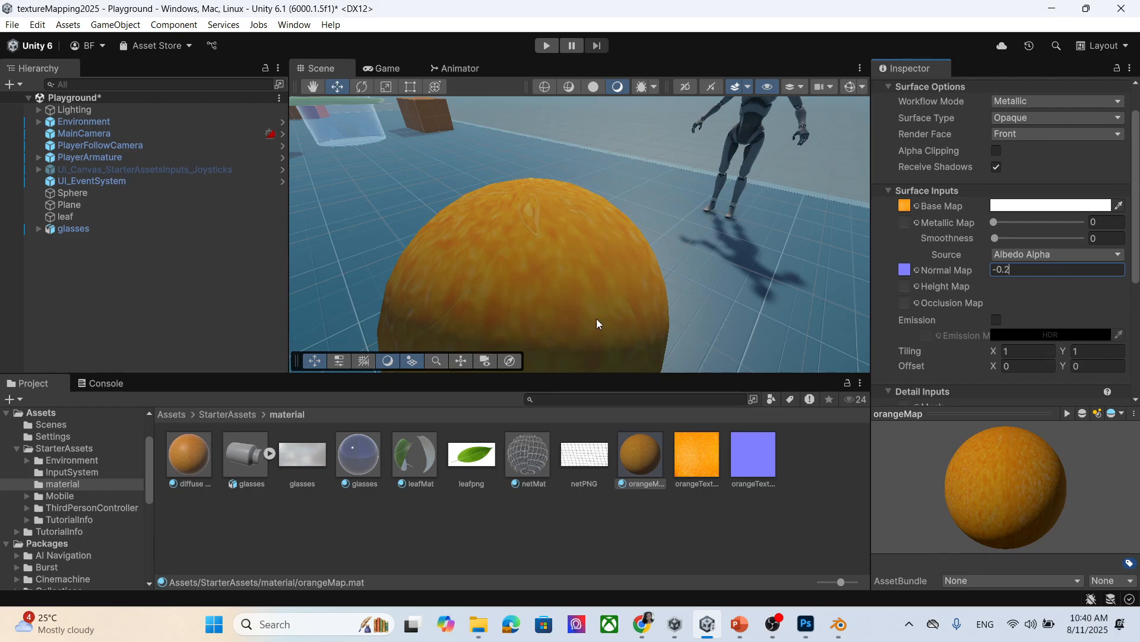
pyautogui.moveTo(596, 319); pyautogui.dragTo(600, 300, button='middle')
pyautogui.scroll(-7, 550, 271)
pyautogui.scroll(6, 609, 276)
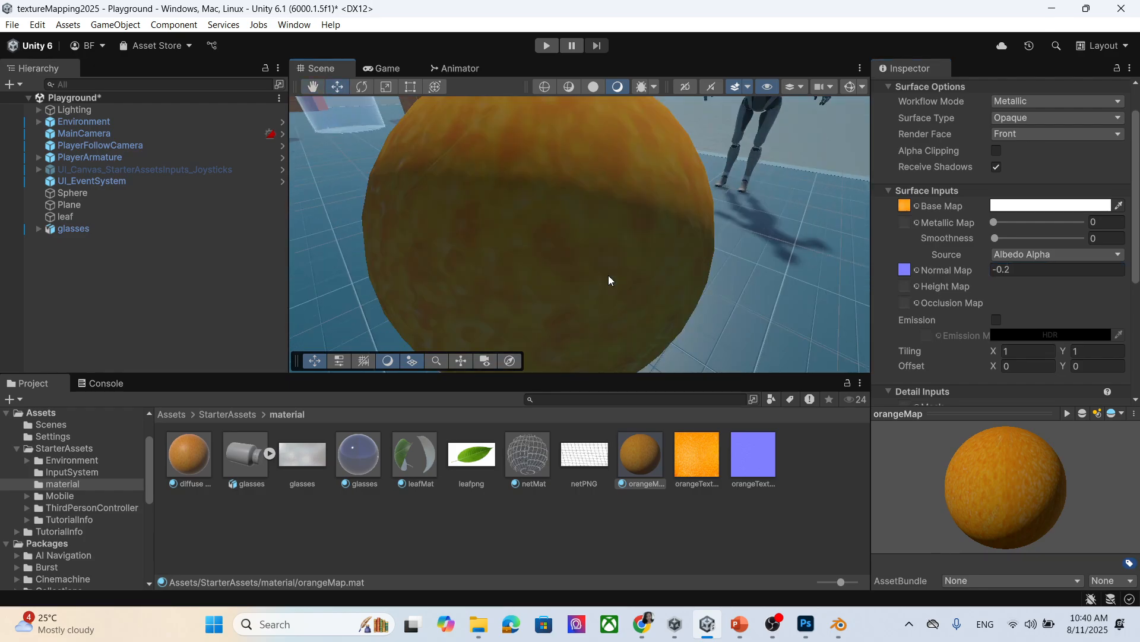
pyautogui.scroll(-3, 608, 276)
pyautogui.click(1035, 269)
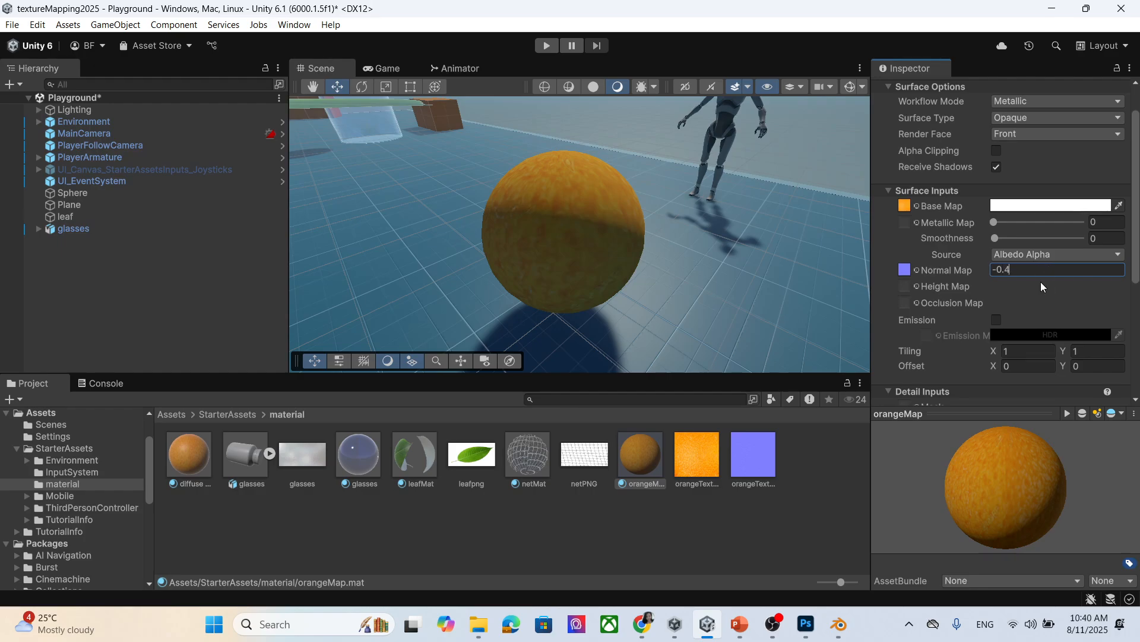
pyautogui.scroll(5, 573, 238)
pyautogui.scroll(-2, 566, 228)
pyautogui.moveTo(550, 196); pyautogui.dragTo(543, 230, button='middle')
pyautogui.scroll(-3, 518, 232)
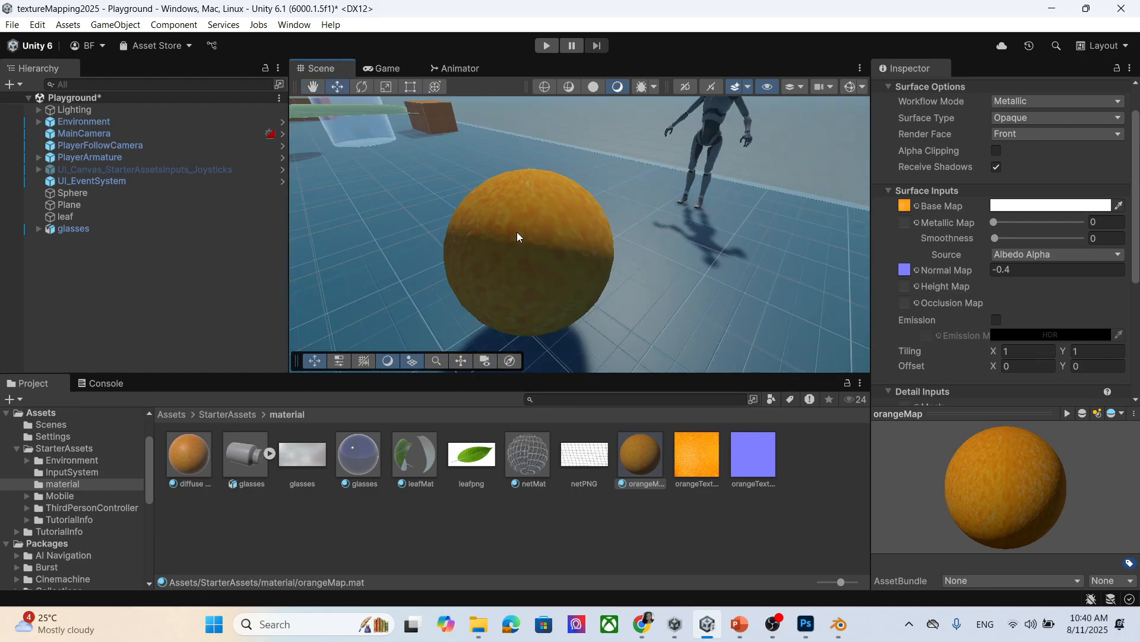
# Change the Normal Map strength to -0.5 and orbit around the sphere.
pyautogui.click(1039, 269)
pyautogui.press('BackSpace')
pyautogui.write('5')
pyautogui.scroll(3, 588, 238)
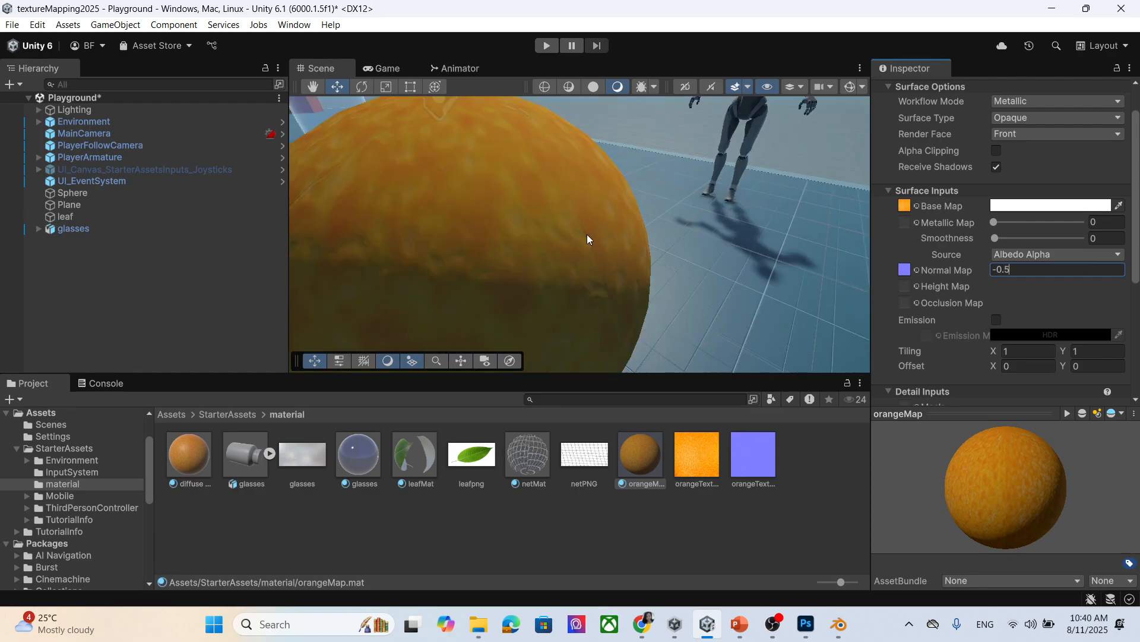
pyautogui.moveTo(558, 269); pyautogui.dragTo(434, 170, button='right')
pyautogui.press('a')
pyautogui.moveTo(675, 270); pyautogui.dragTo(654, 280, button='middle')
pyautogui.scroll(-3, 676, 274)
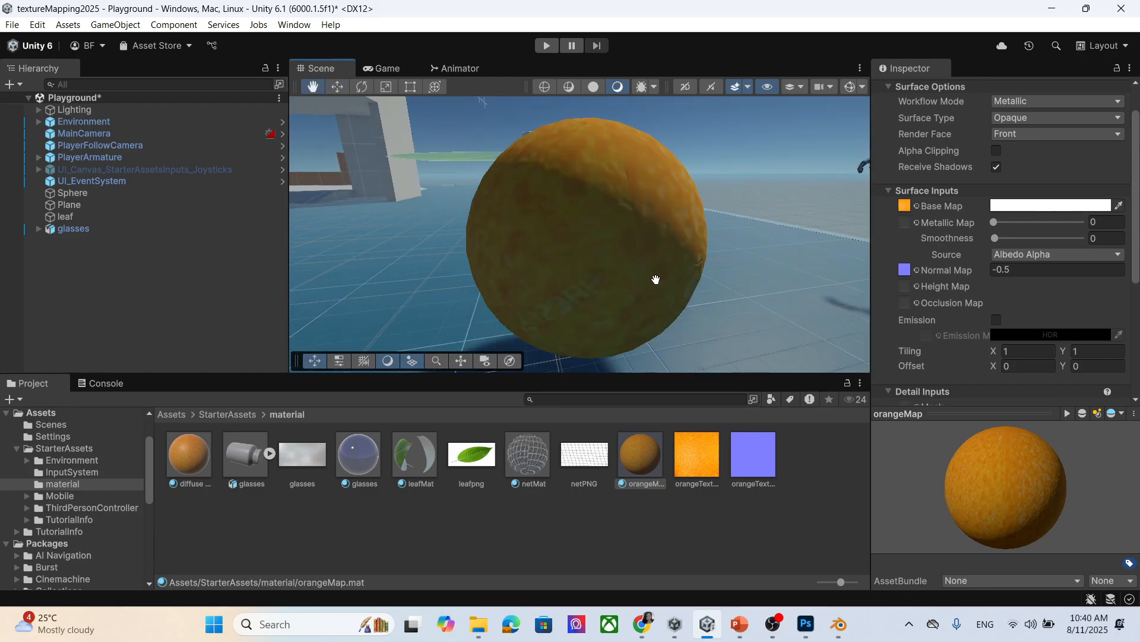
# Set the Normal Map strength to -0.6 and orbit to check the inverted bumps.
pyautogui.click(1026, 266)
pyautogui.write('-0.6')
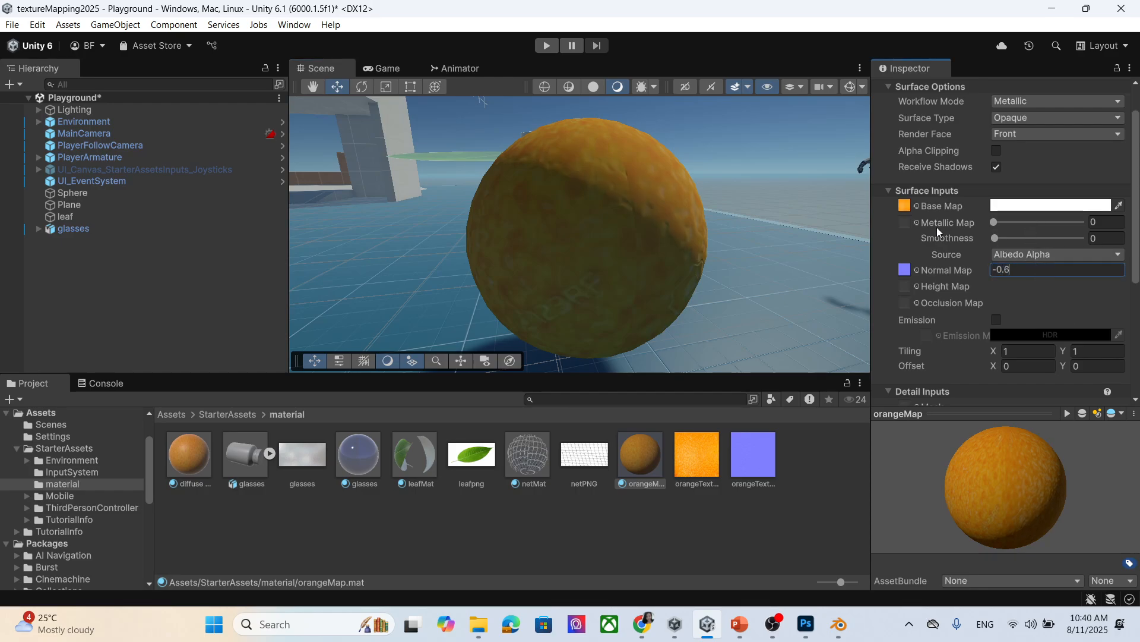
pyautogui.moveTo(549, 209); pyautogui.dragTo(553, 215, button='middle')
pyautogui.moveTo(554, 215); pyautogui.dragTo(692, 271, button='right')
pyautogui.moveTo(571, 271); pyautogui.dragTo(548, 244, button='middle')
pyautogui.scroll(2, 579, 266)
pyautogui.scroll(-2, 578, 266)
pyautogui.moveTo(548, 245); pyautogui.dragTo(582, 257, button='right')
pyautogui.click(1022, 270)
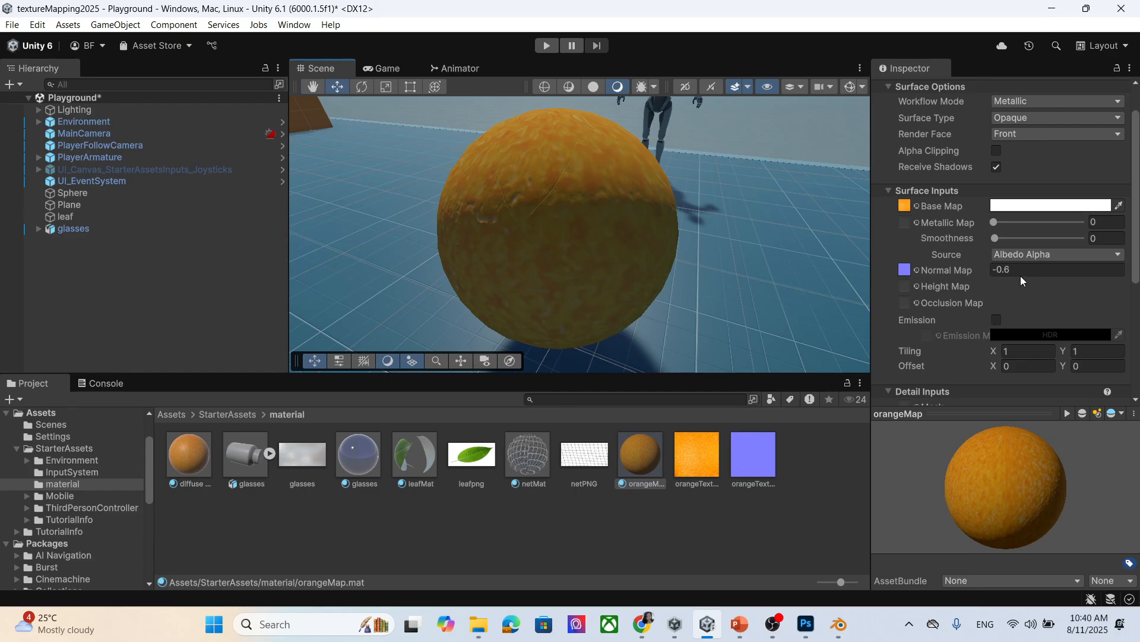
# Replace orangeMap's Normal Map strength with -1 and orbit to view the deeper bumps.
pyautogui.write('1')
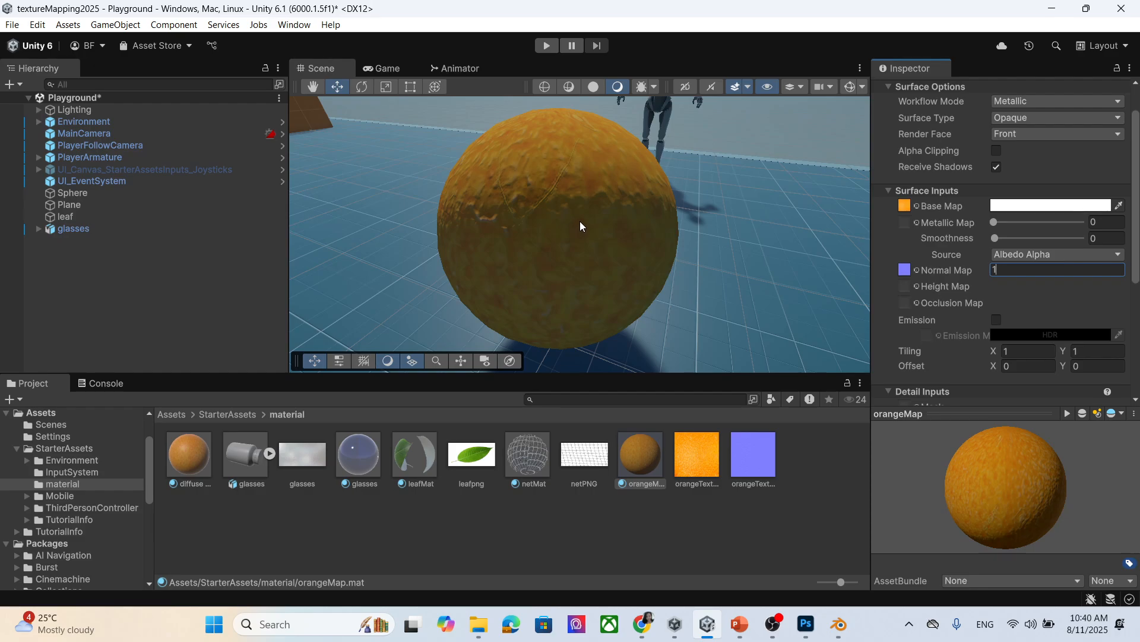
pyautogui.scroll(1, 587, 221)
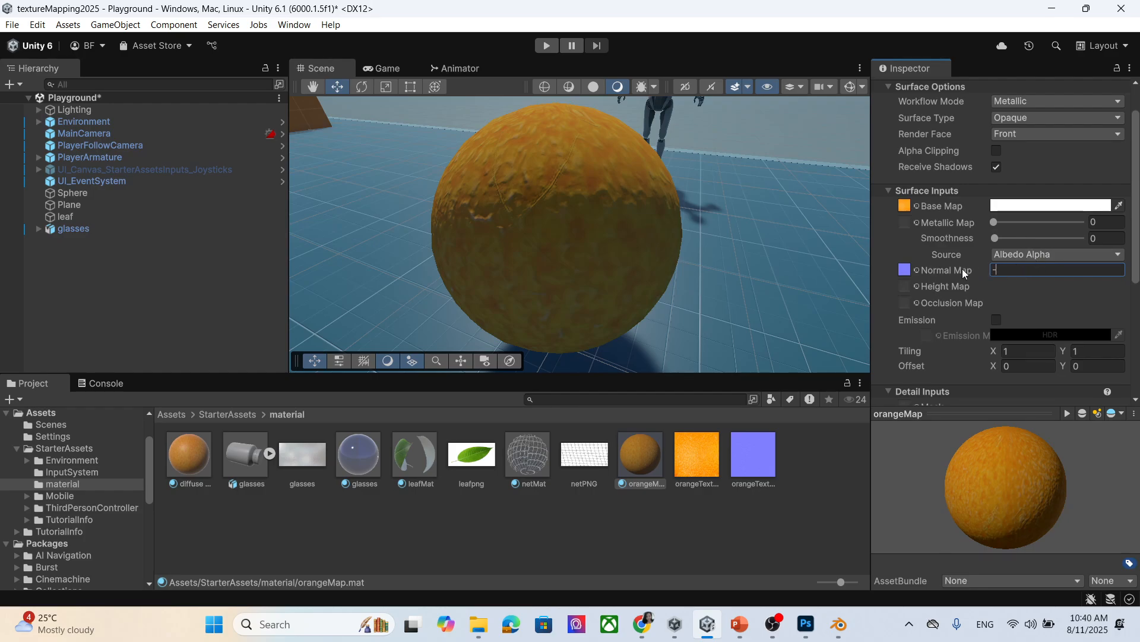
pyautogui.write('1')
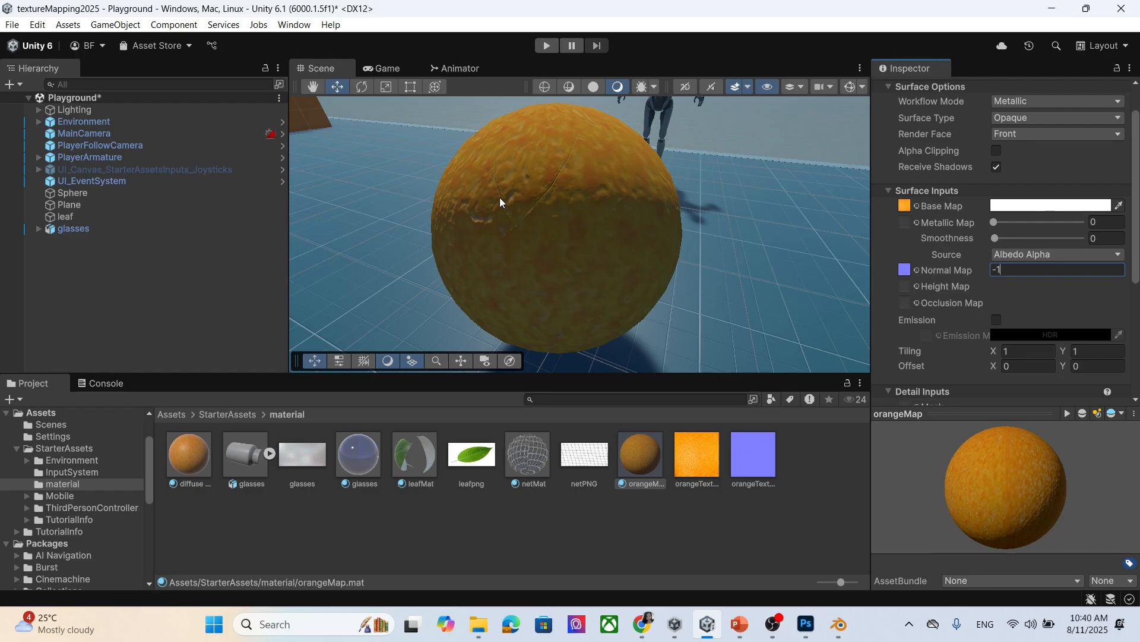
pyautogui.moveTo(568, 248); pyautogui.dragTo(574, 252, button='middle')
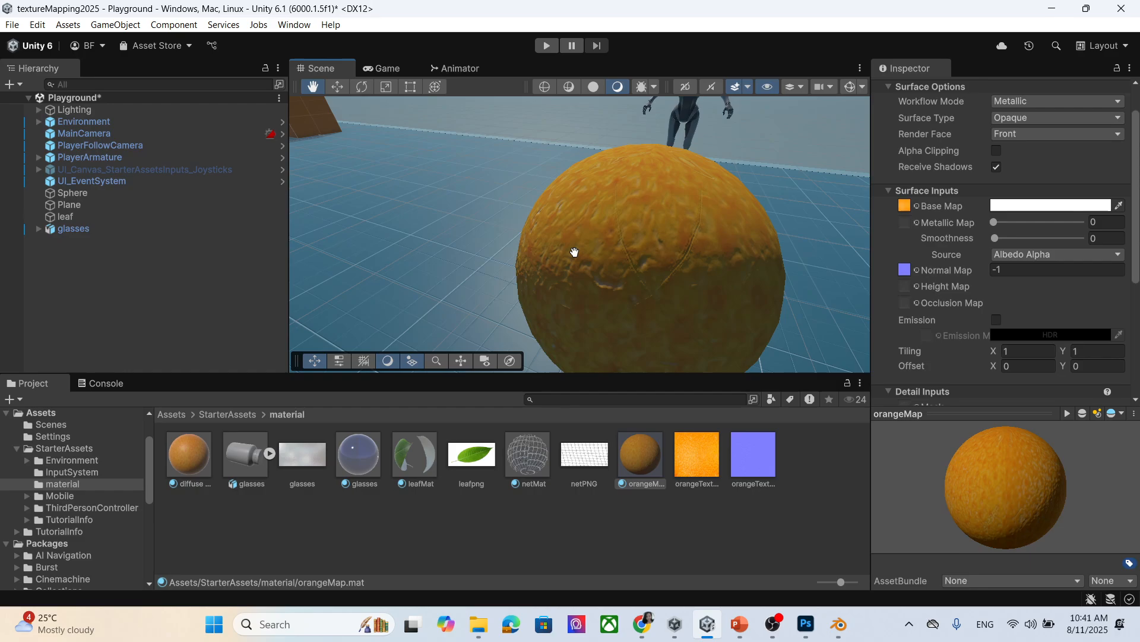
pyautogui.moveTo(574, 252); pyautogui.dragTo(623, 285, button='right')
pyautogui.moveTo(593, 252); pyautogui.dragTo(594, 240, button='middle')
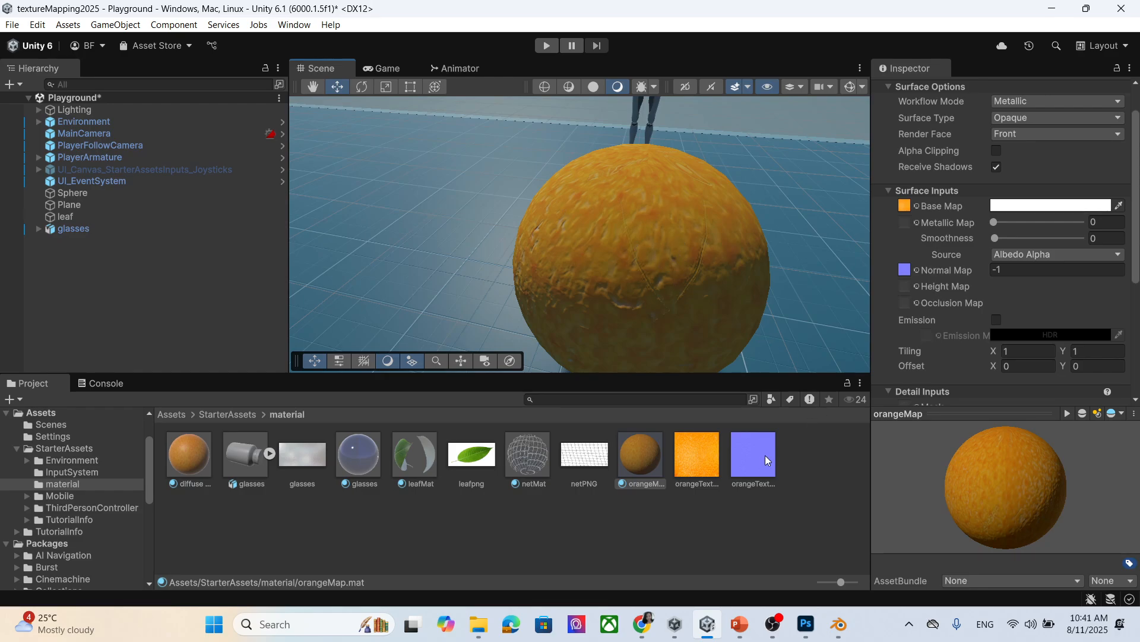
# Duplicate orangeTexture as orangeTexture 2 and import it as a normal map from grayscale.
pyautogui.click(697, 461)
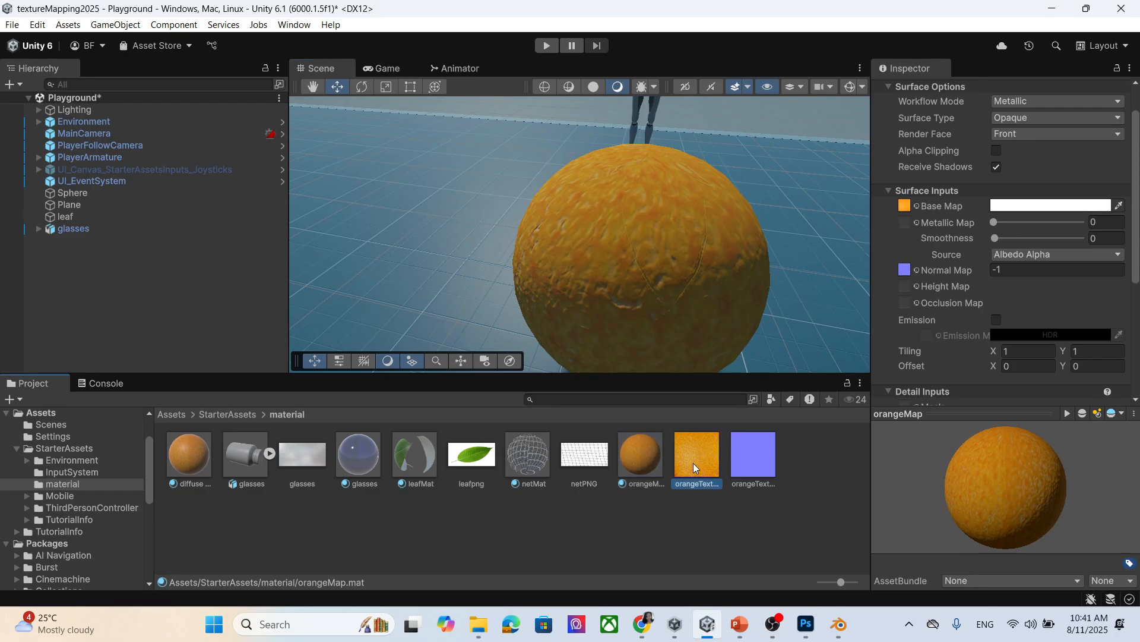
pyautogui.hotkey('ctrl', 'd')
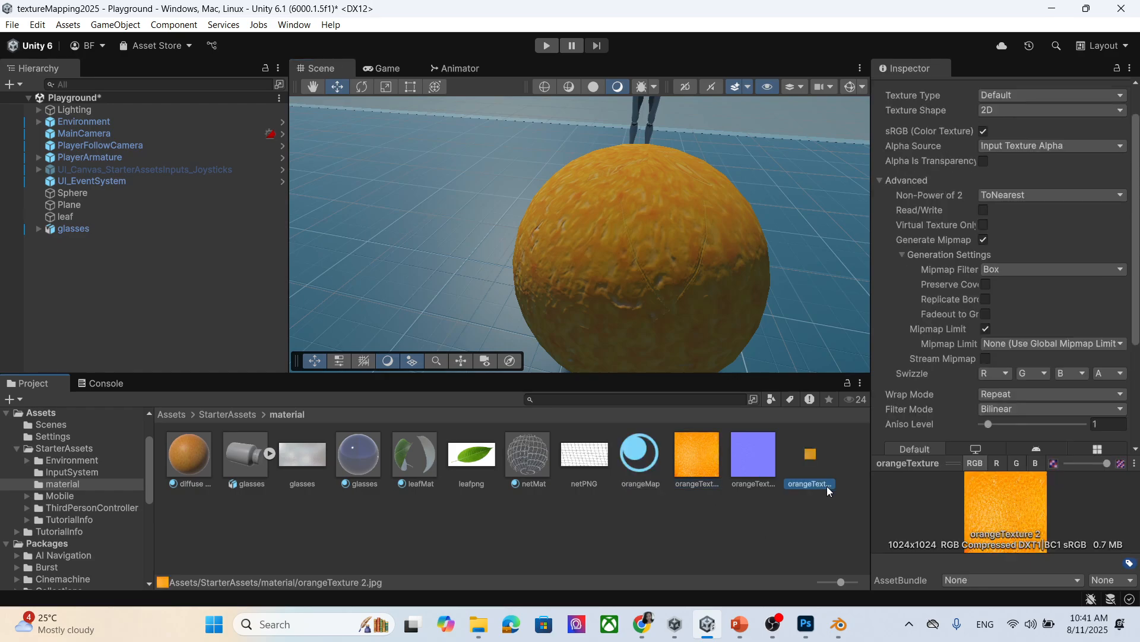
pyautogui.scroll(2, 1030, 163)
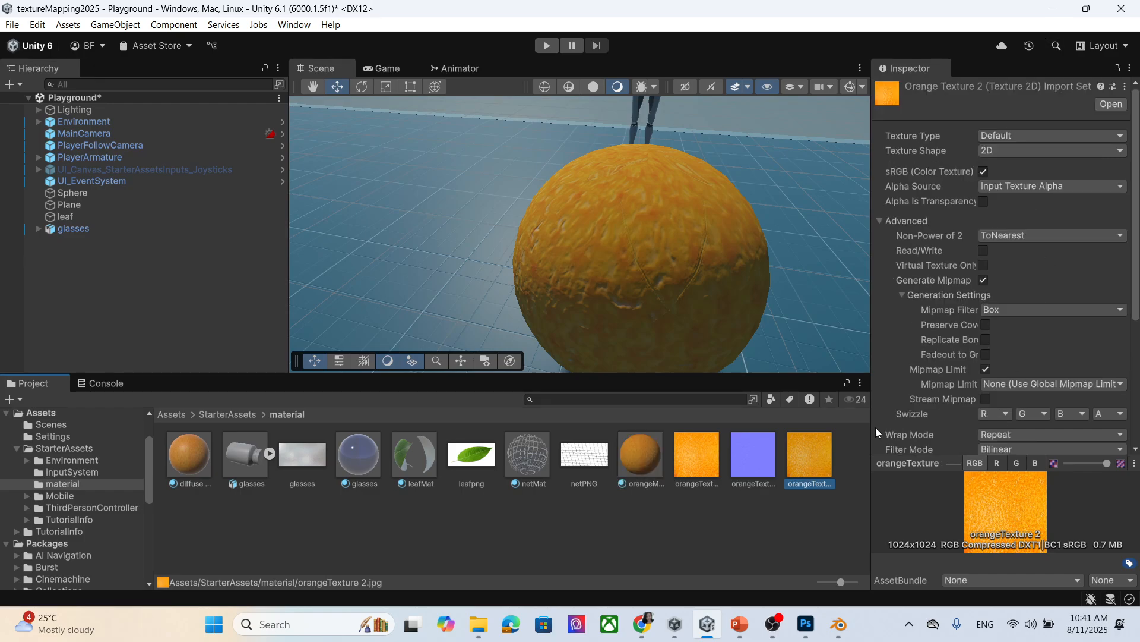
pyautogui.click(1002, 138)
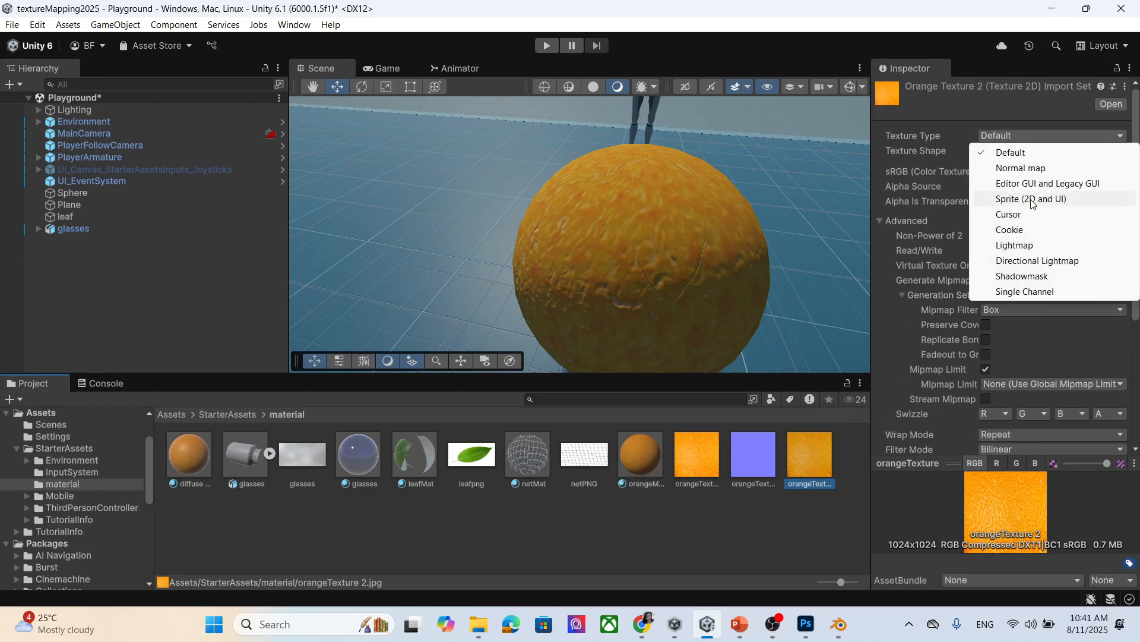
pyautogui.click(1041, 170)
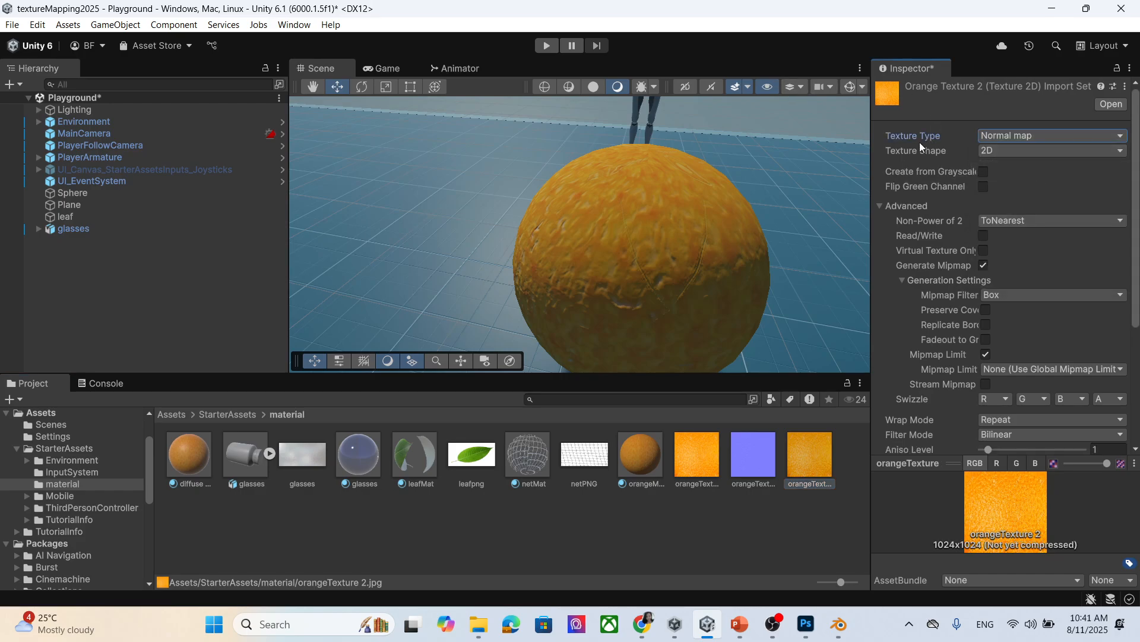
pyautogui.click(984, 172)
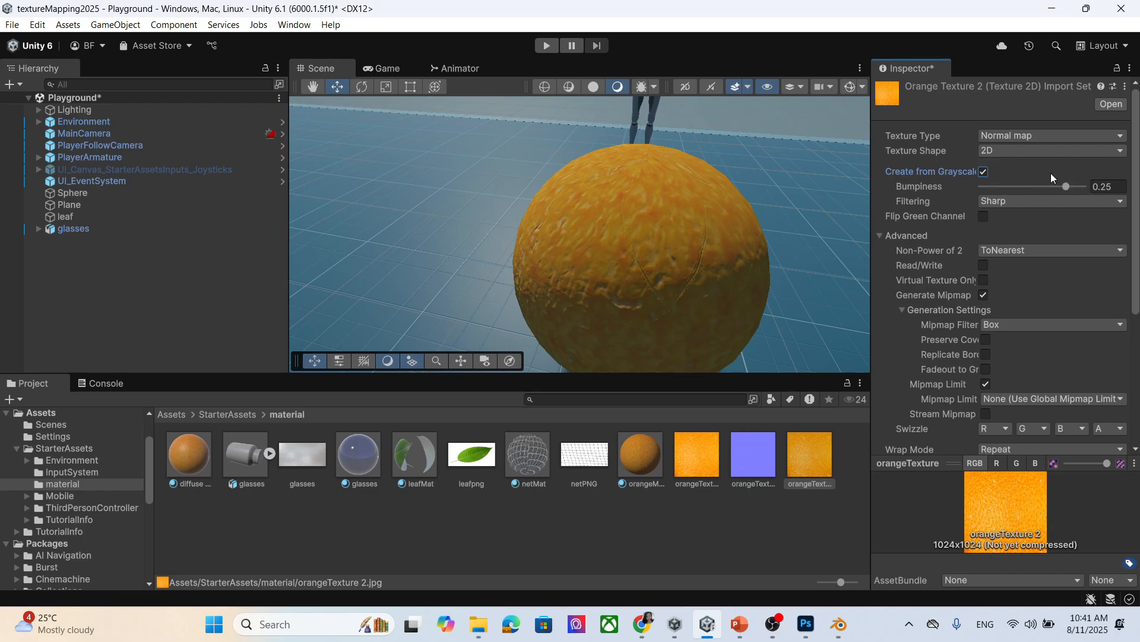
pyautogui.scroll(-5, 1075, 308)
pyautogui.click(1112, 398)
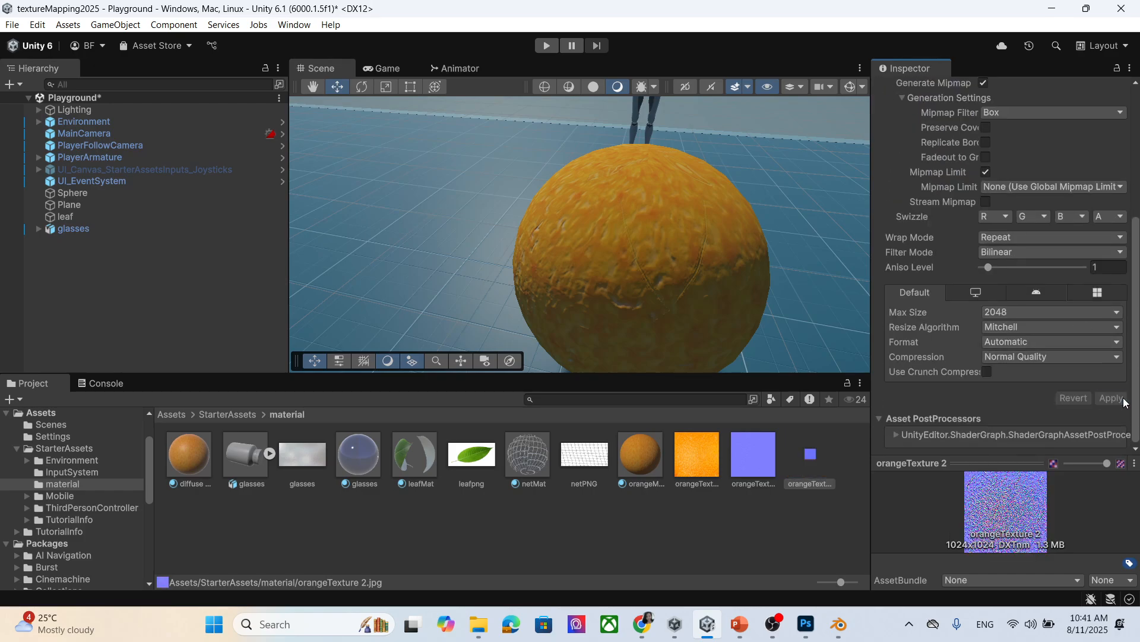
# Select the orangeMap material to show its properties in the Inspector.
pyautogui.click(651, 468)
pyautogui.scroll(-1, 950, 261)
pyautogui.scroll(2, 975, 277)
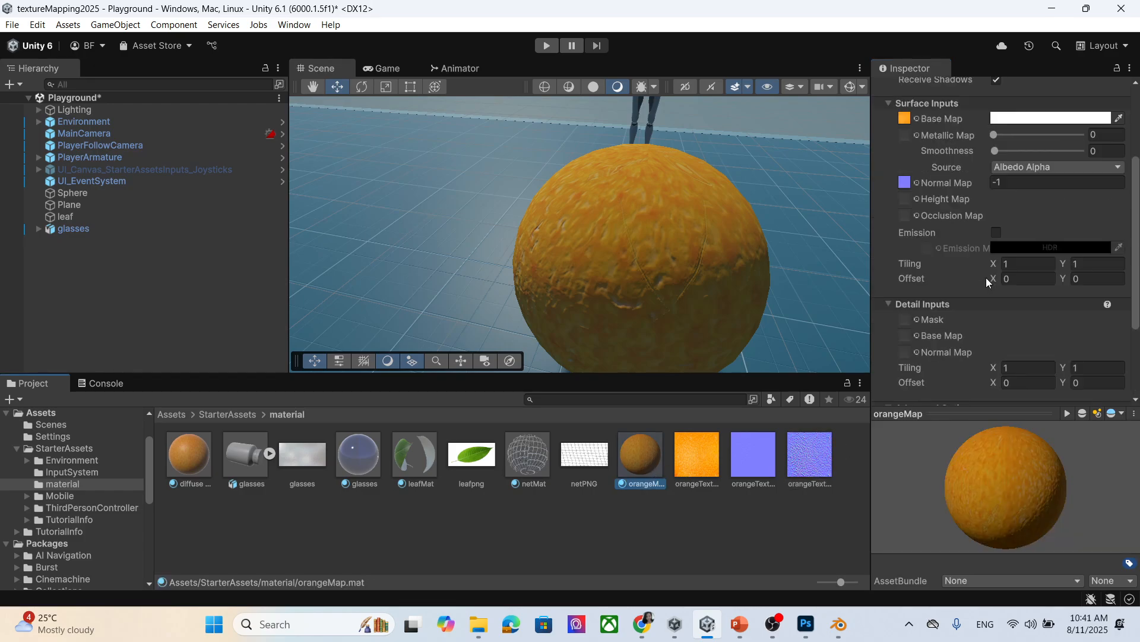
# Set the orangeMap Normal Map strength to -0.1 for subtler bumps.
pyautogui.scroll(1, 910, 171)
pyautogui.scroll(-2, 939, 279)
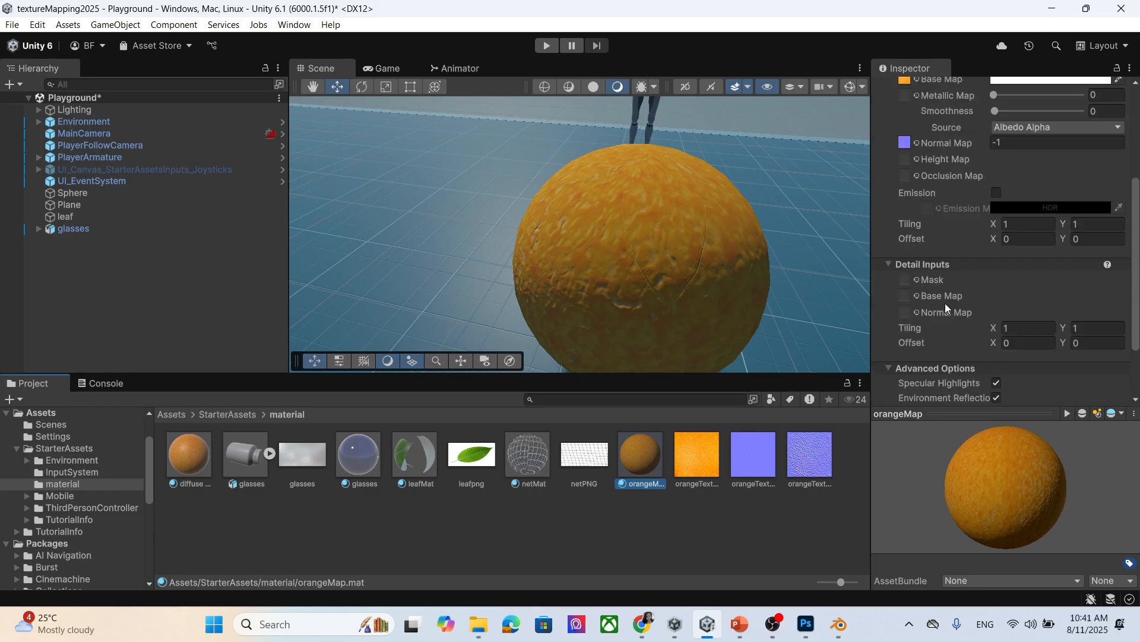
pyautogui.scroll(2, 941, 320)
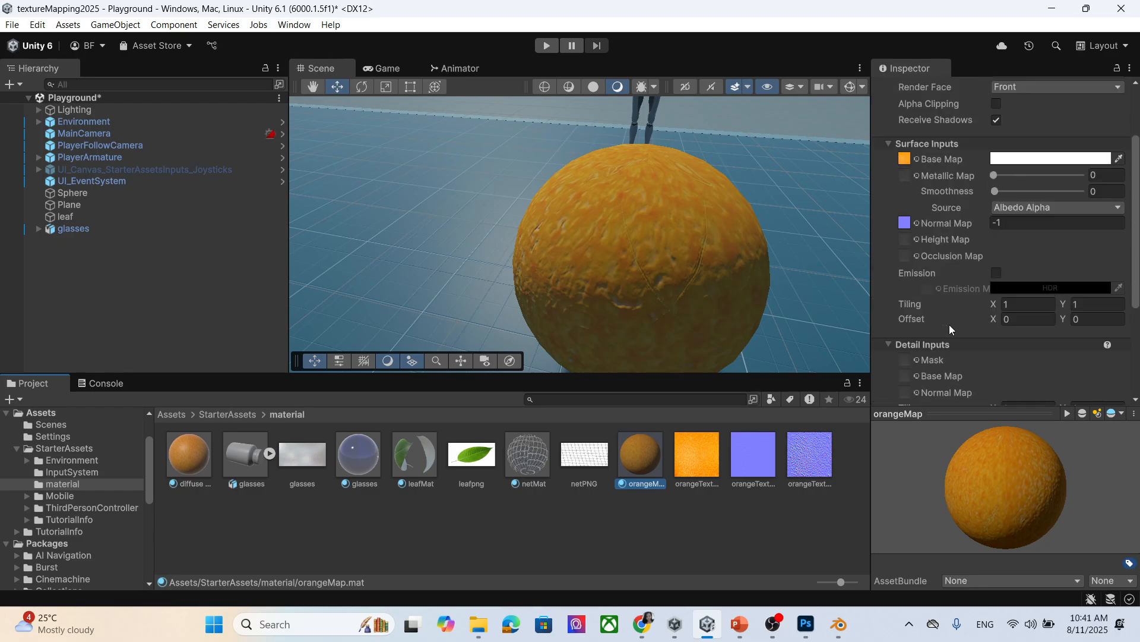
pyautogui.scroll(-1, 924, 337)
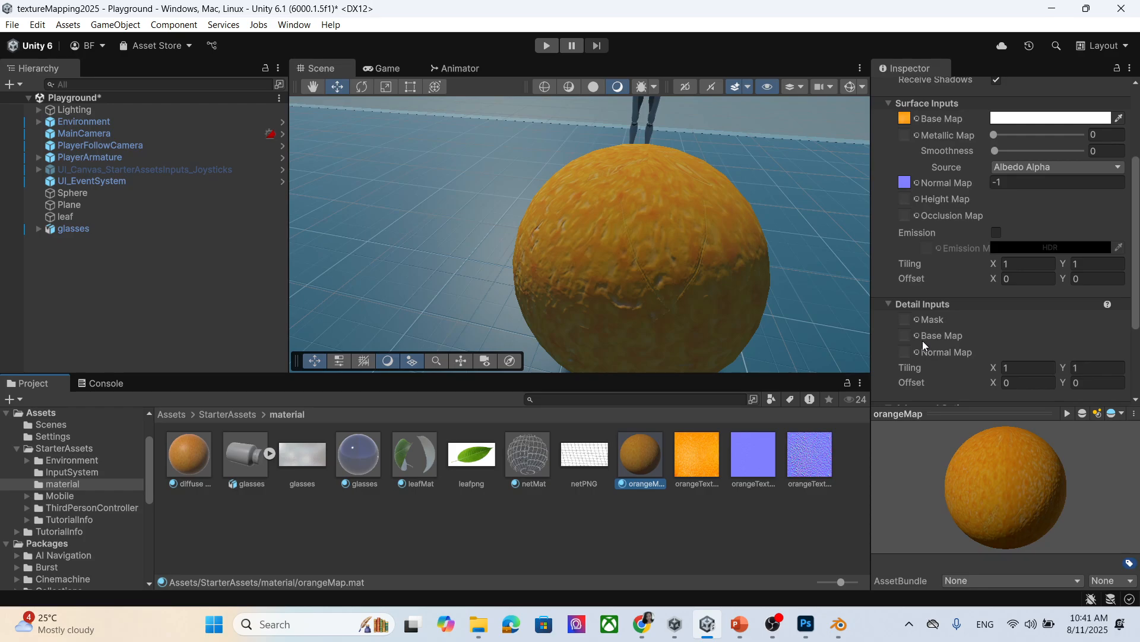
pyautogui.scroll(2, 922, 342)
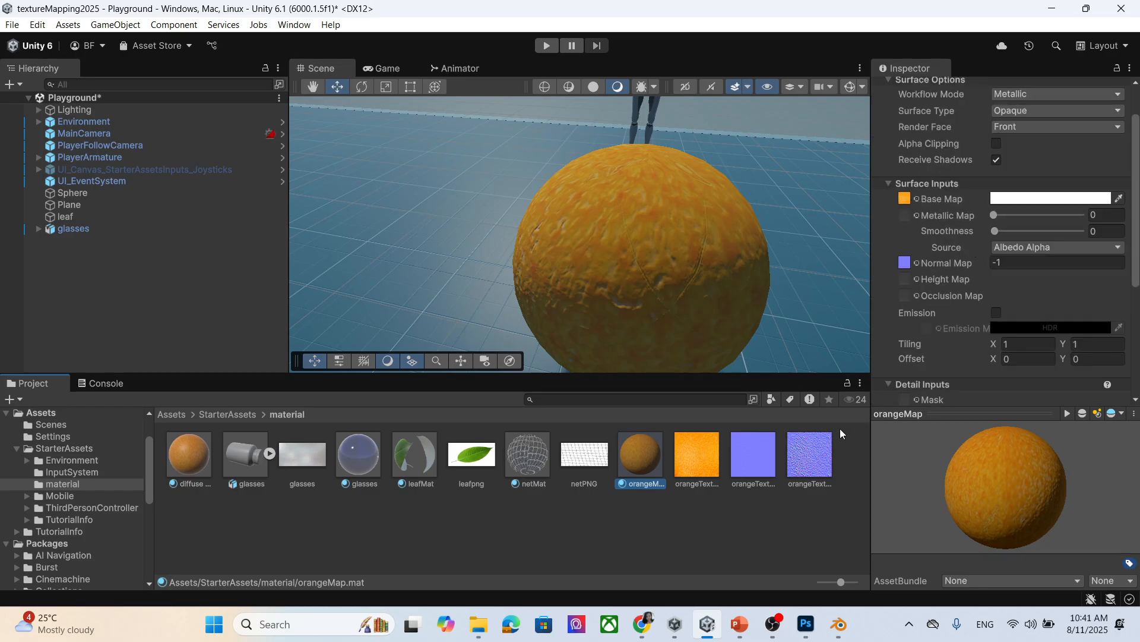
pyautogui.scroll(-2, 930, 337)
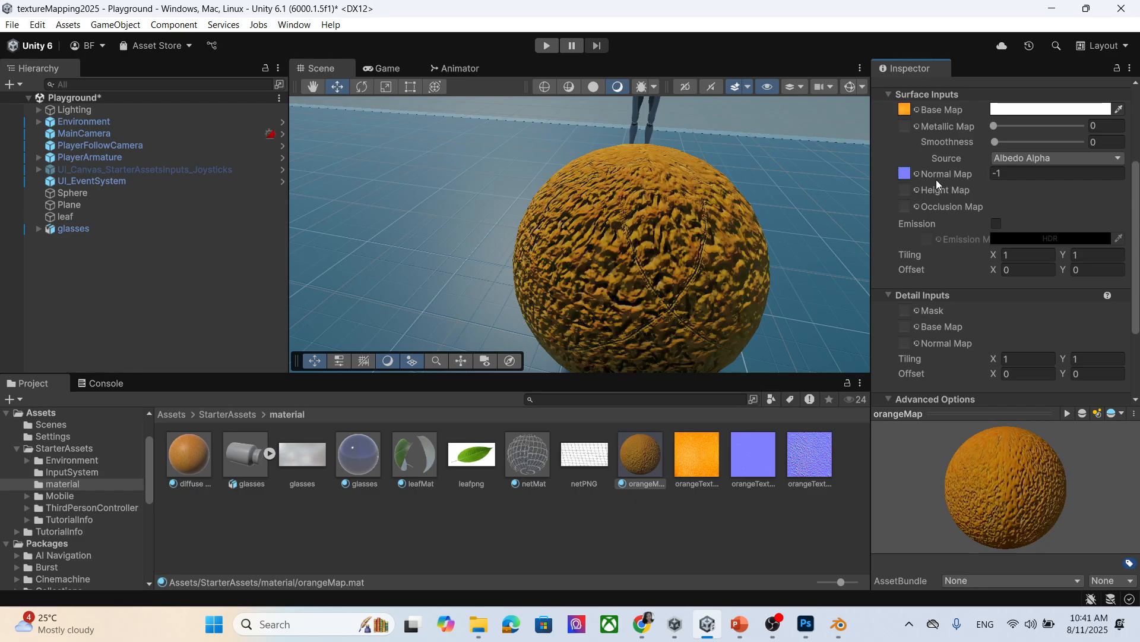
pyautogui.click(1032, 174)
pyautogui.press('BackSpace')
pyautogui.write('0.2')
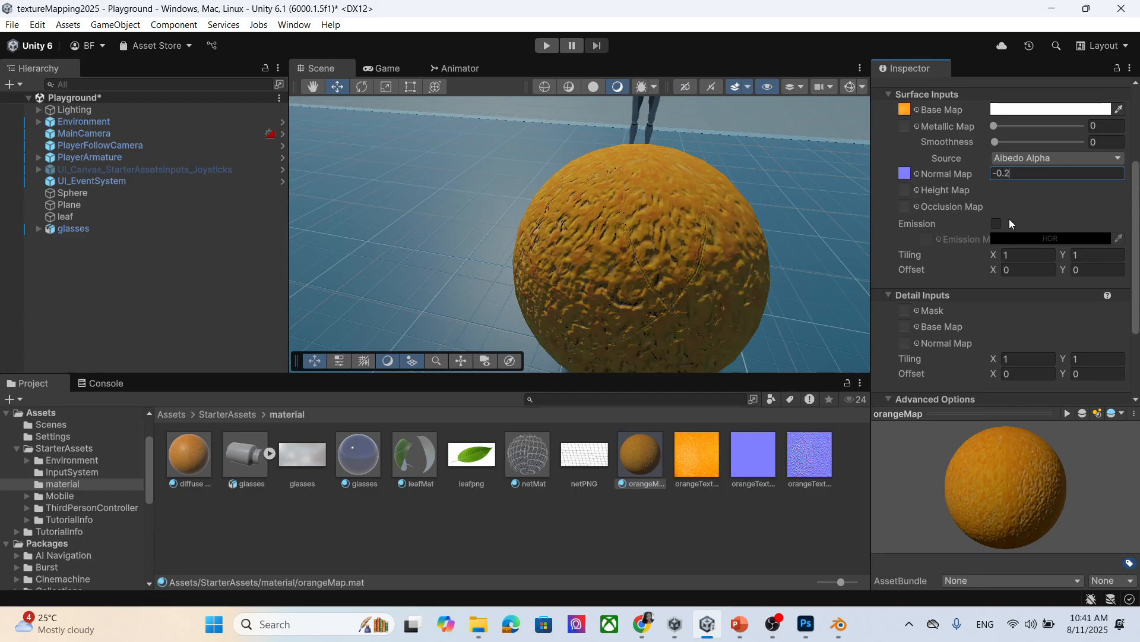
pyautogui.press('BackSpace')
pyautogui.write('1')
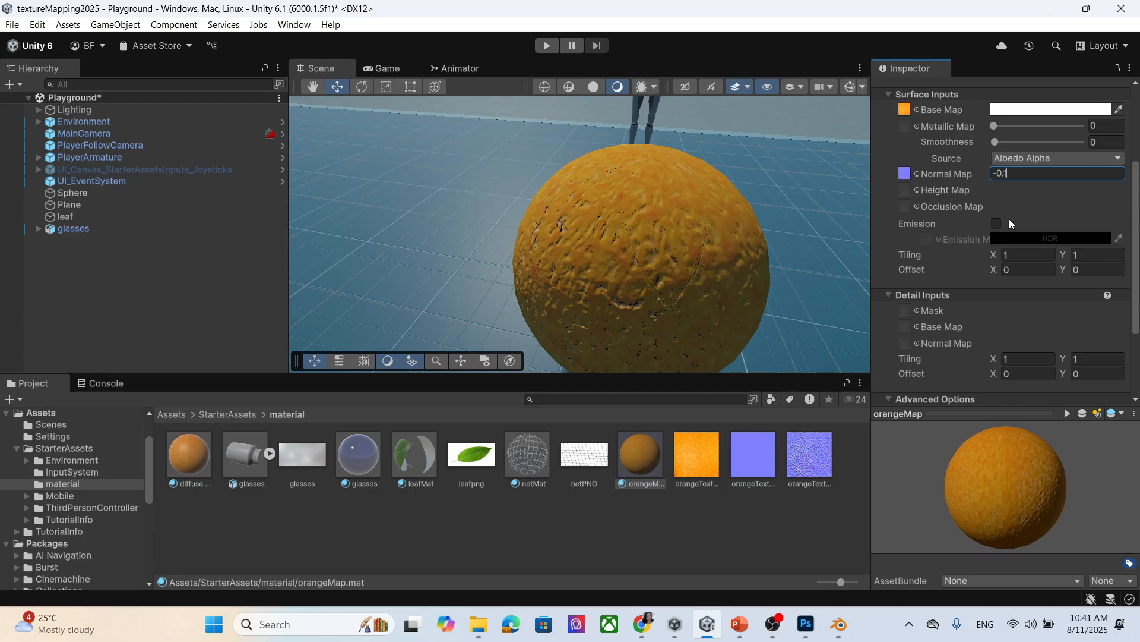
# Compare the diffuse and orangeMap materials on the sphere, leaving orangeMap applied.
pyautogui.moveTo(640, 237); pyautogui.dragTo(631, 236, button='middle')
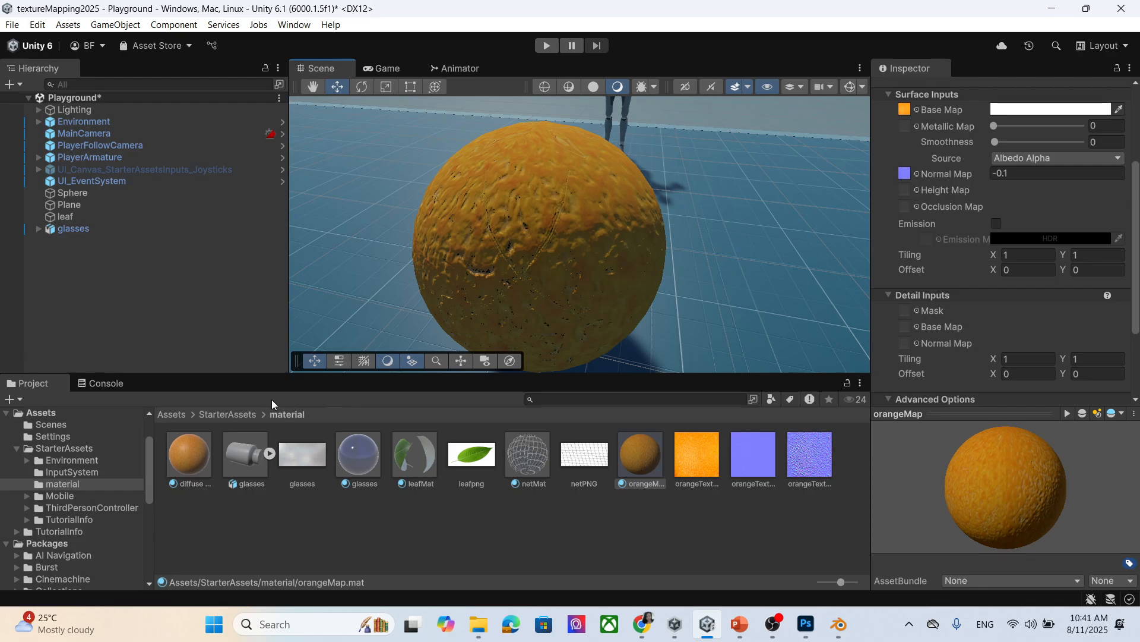
pyautogui.moveTo(189, 455); pyautogui.dragTo(643, 193)
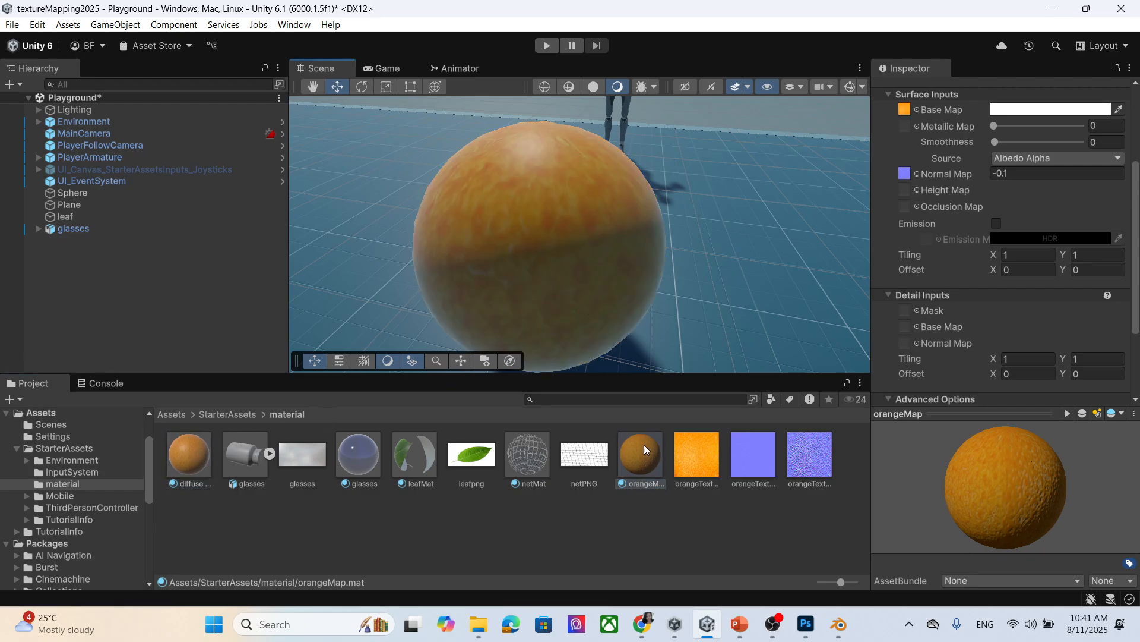
pyautogui.moveTo(643, 446); pyautogui.dragTo(580, 315)
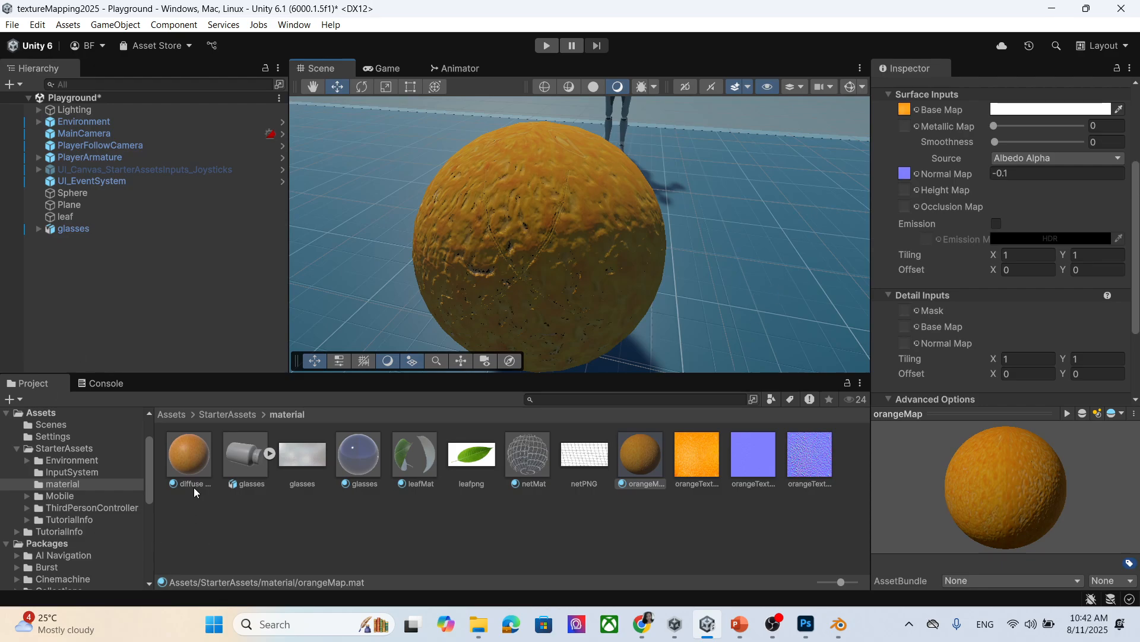
pyautogui.moveTo(192, 462); pyautogui.dragTo(422, 286)
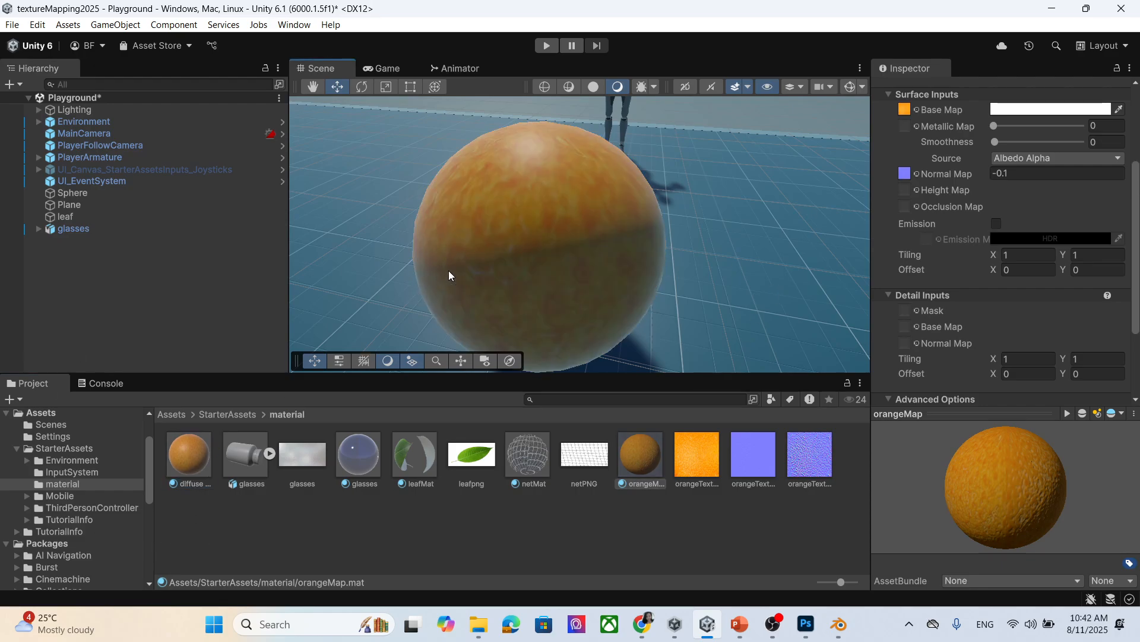
pyautogui.moveTo(646, 454); pyautogui.dragTo(568, 315)
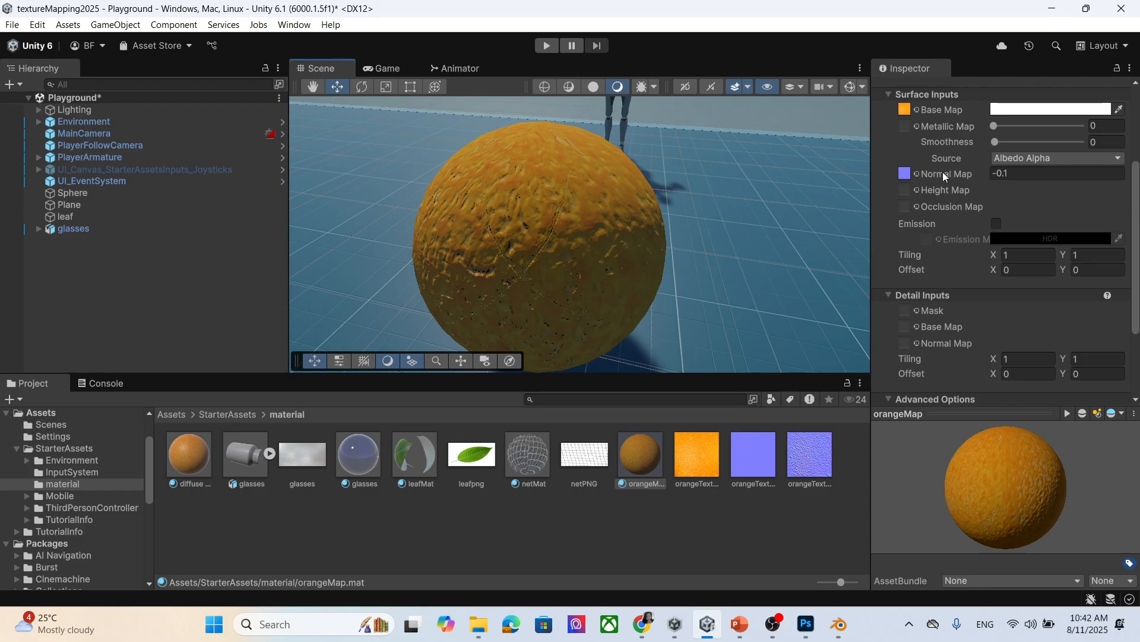
# Save the scene with Ctrl+S.
pyautogui.moveTo(944, 177)
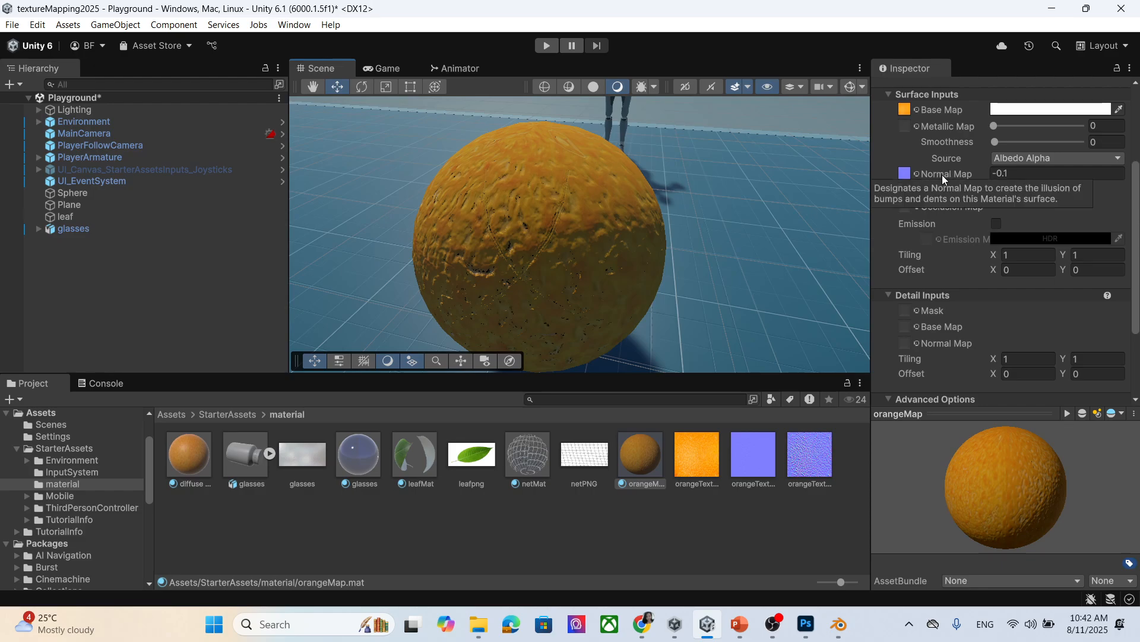
pyautogui.scroll(2, 974, 173)
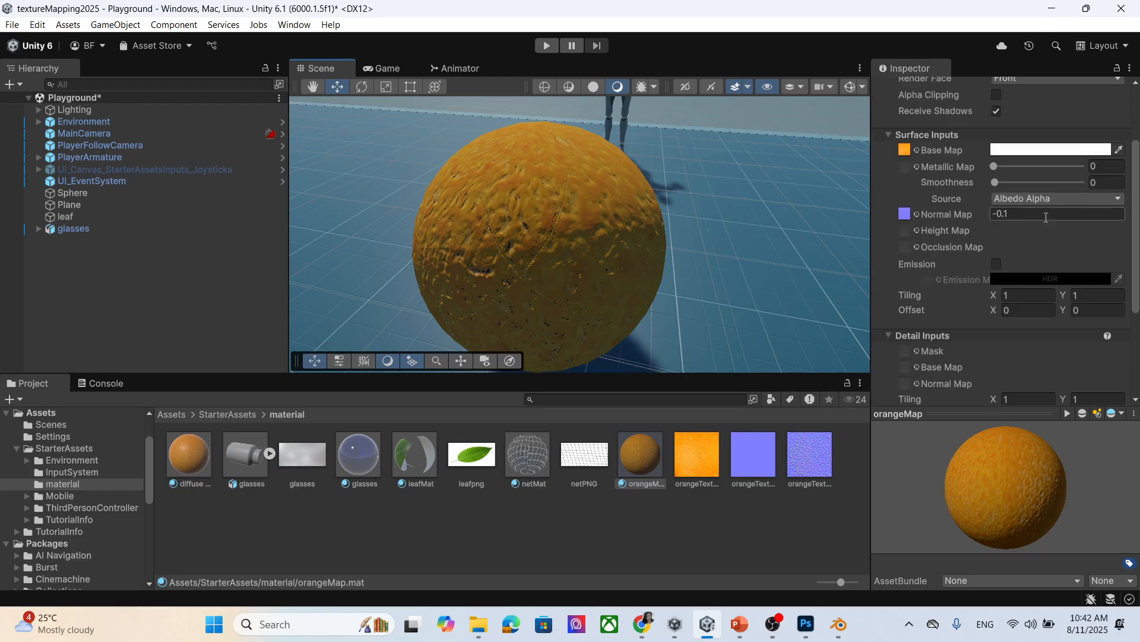
pyautogui.click(1015, 216)
pyautogui.hotkey('ctrl', 's')
pyautogui.scroll(-5, 759, 164)
pyautogui.scroll(5, 763, 202)
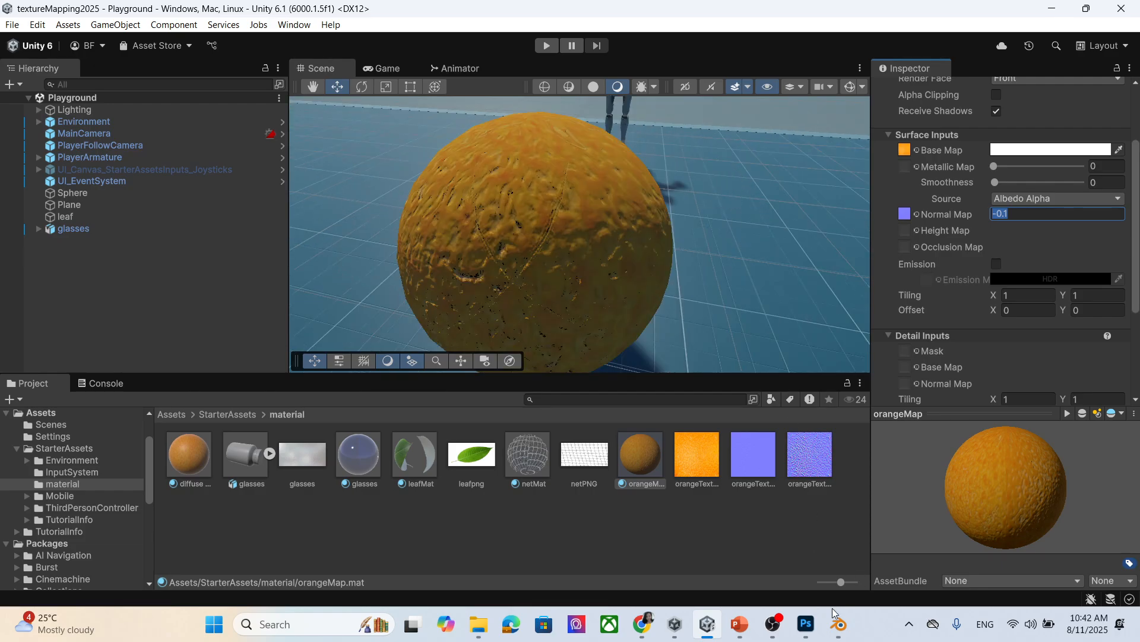
# Review the PowerPoint lecture slides, ending on the Bump map slide.
pyautogui.click(743, 624)
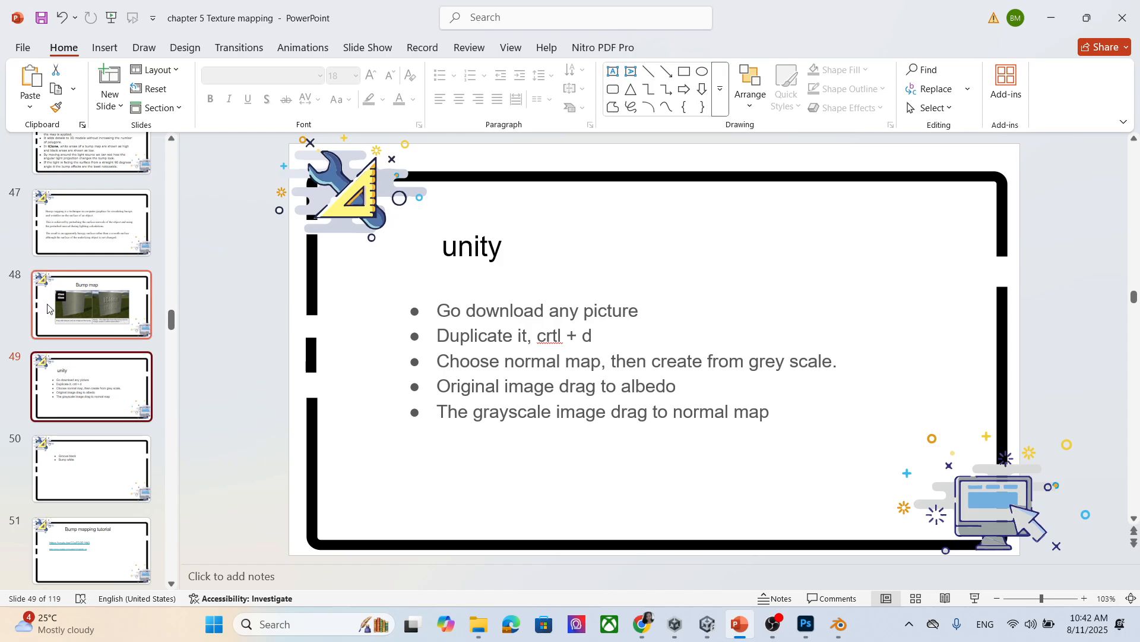
pyautogui.scroll(3, 120, 271)
pyautogui.scroll(5, 122, 271)
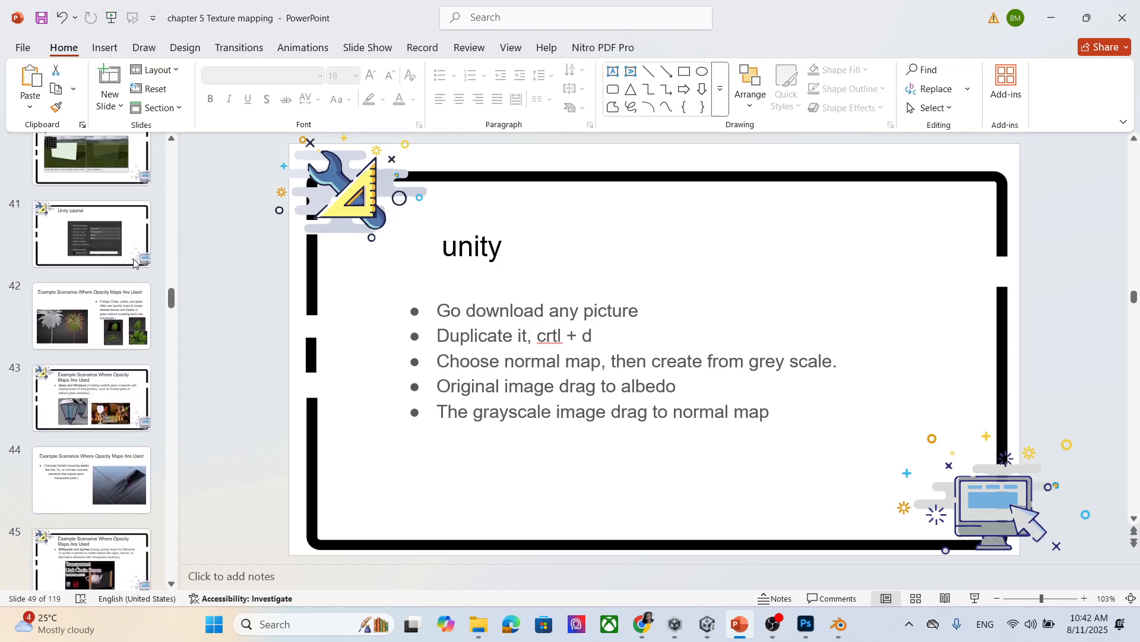
pyautogui.scroll(-4, 120, 305)
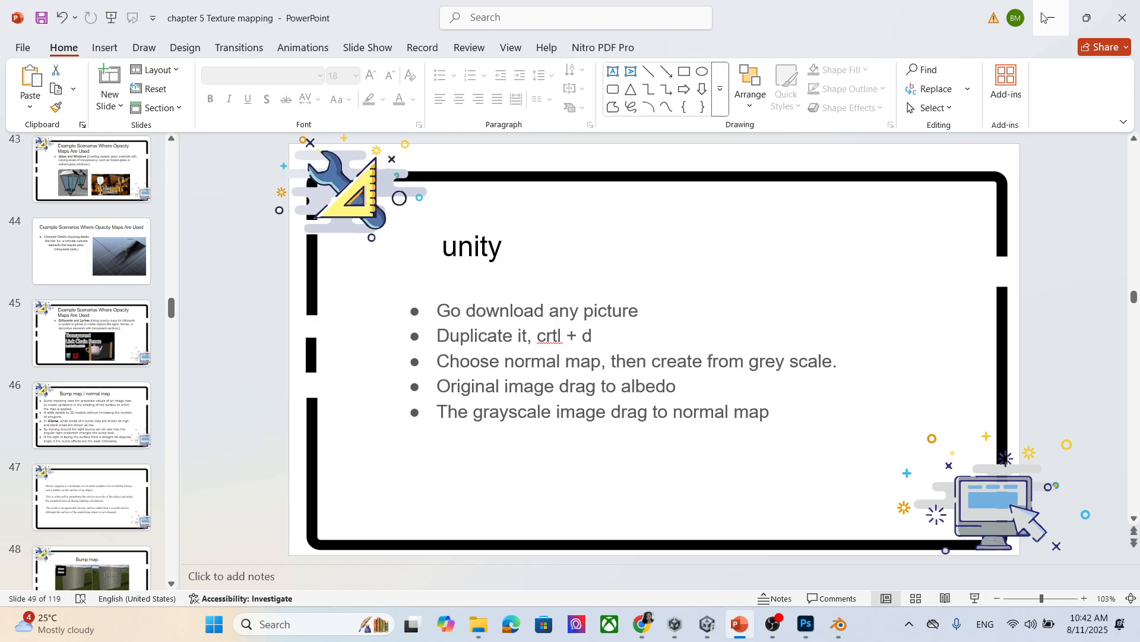
pyautogui.click(1052, 18)
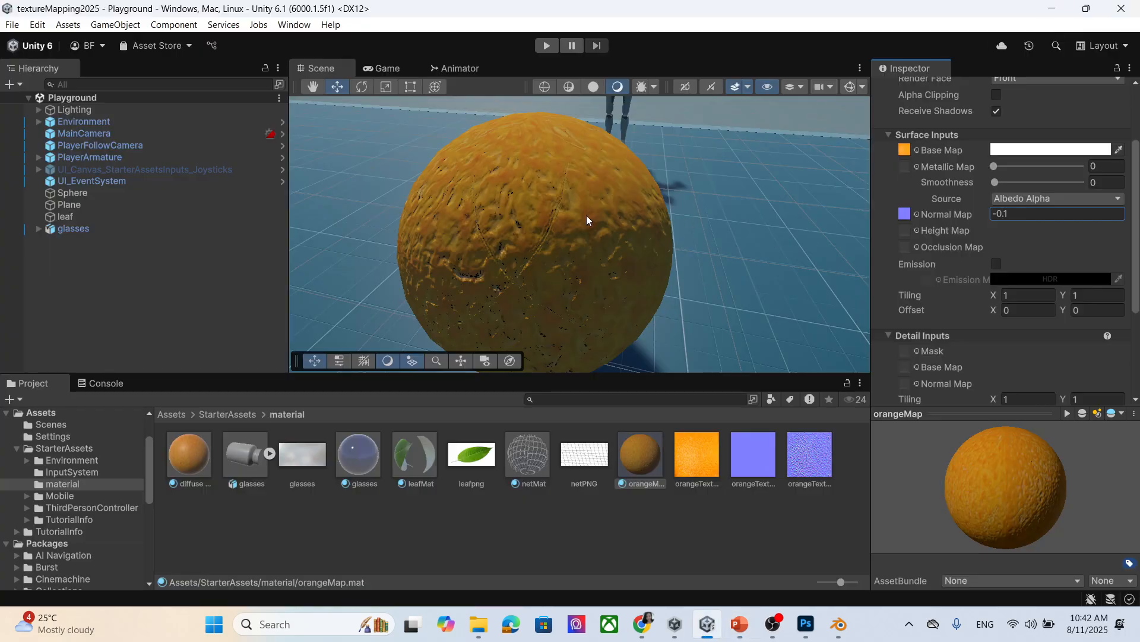
pyautogui.click(740, 624)
pyautogui.scroll(2, 112, 345)
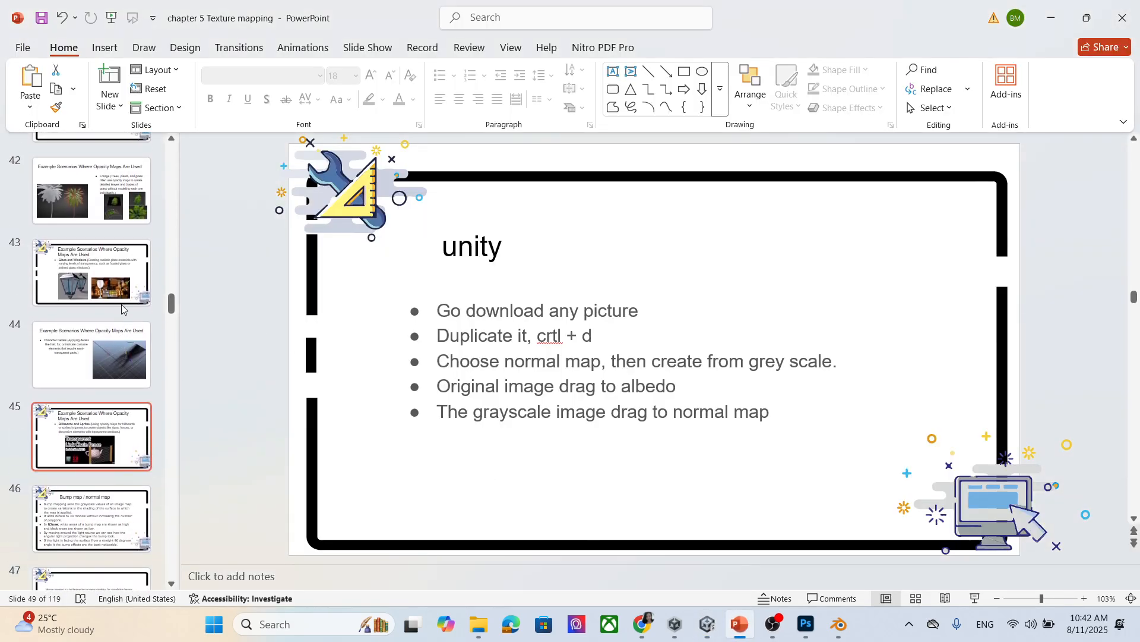
pyautogui.scroll(-5, 112, 355)
pyautogui.click(112, 356)
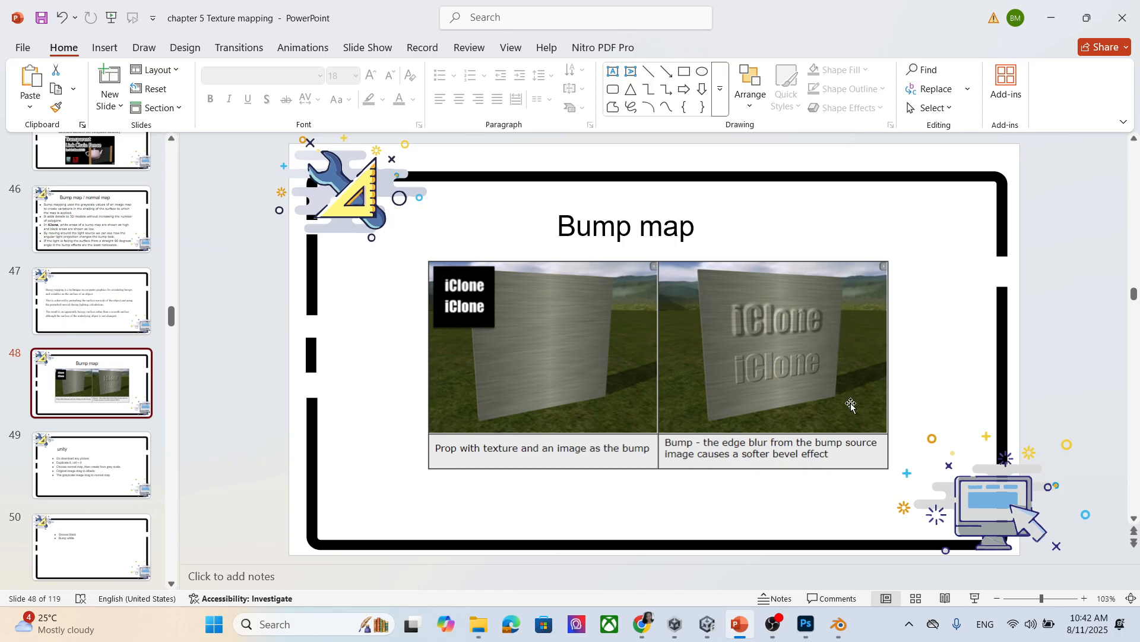
# Return to Photoshop and start a new document from the File menu.
pyautogui.click(806, 624)
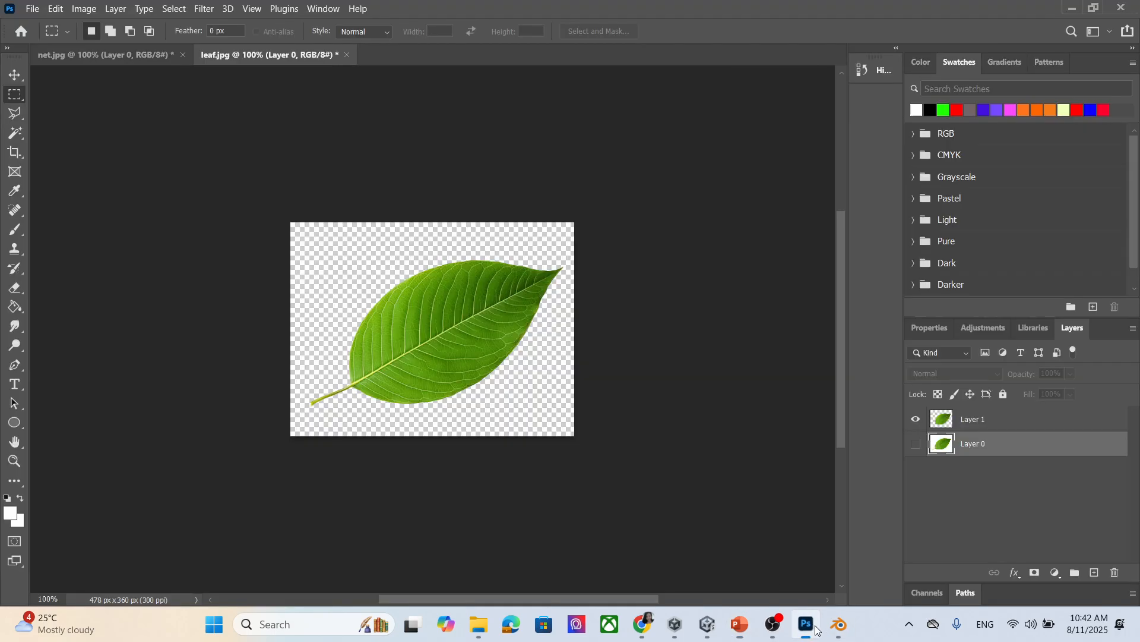
pyautogui.click(33, 8)
pyautogui.click(72, 24)
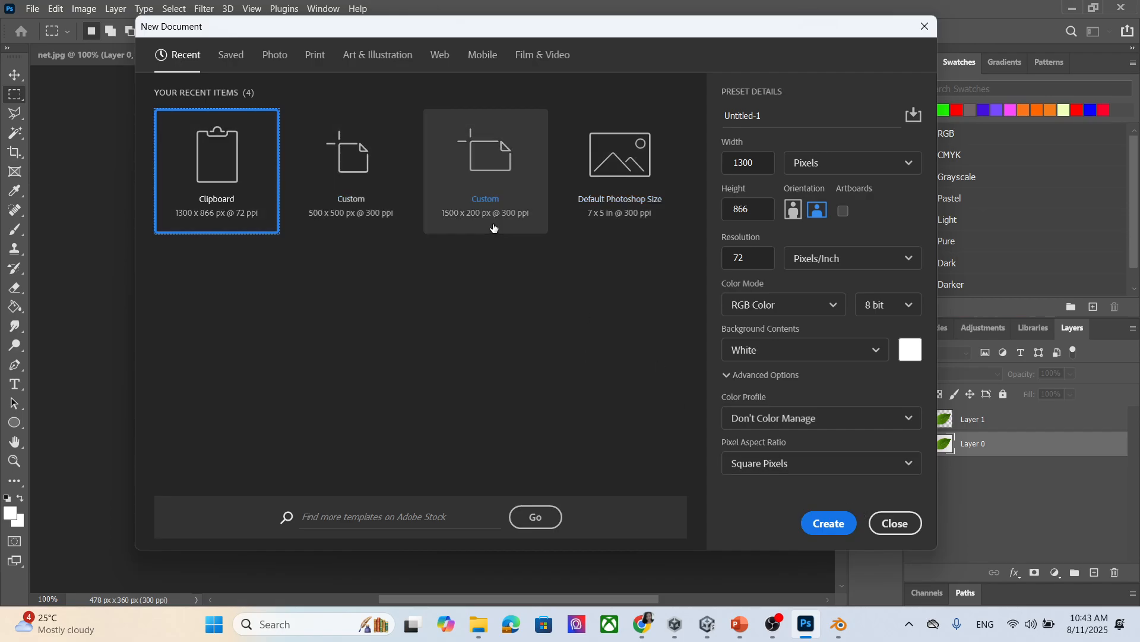
# Create a 500 x 500 px document, convert Background to Layer 0, and hide it.
pyautogui.click(356, 184)
pyautogui.click(832, 523)
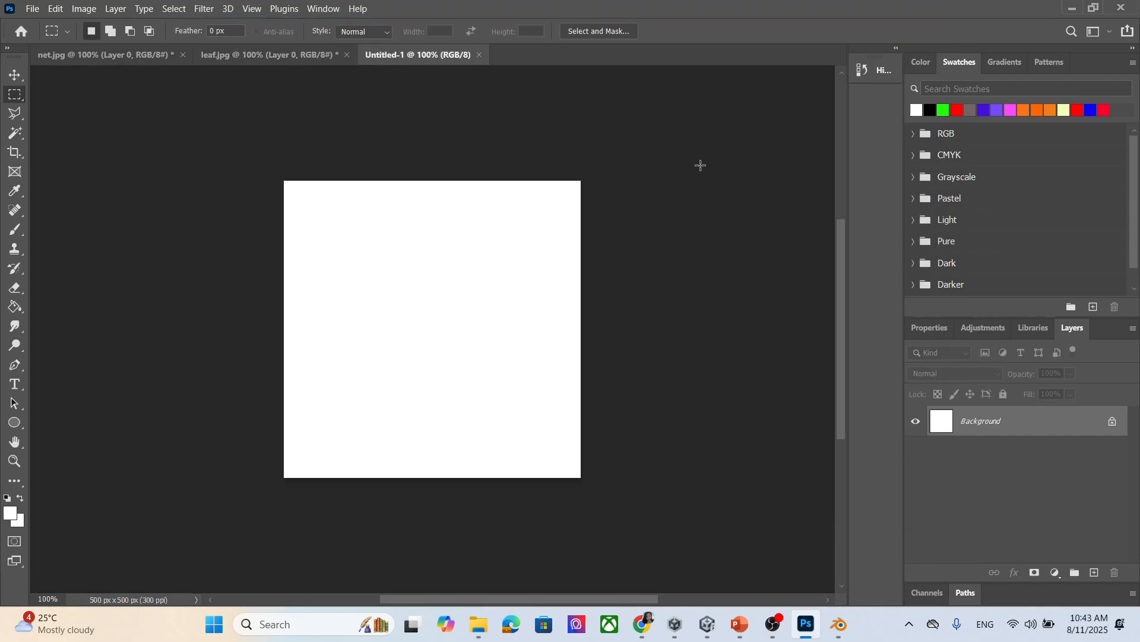
pyautogui.doubleClick(1023, 423)
pyautogui.click(695, 180)
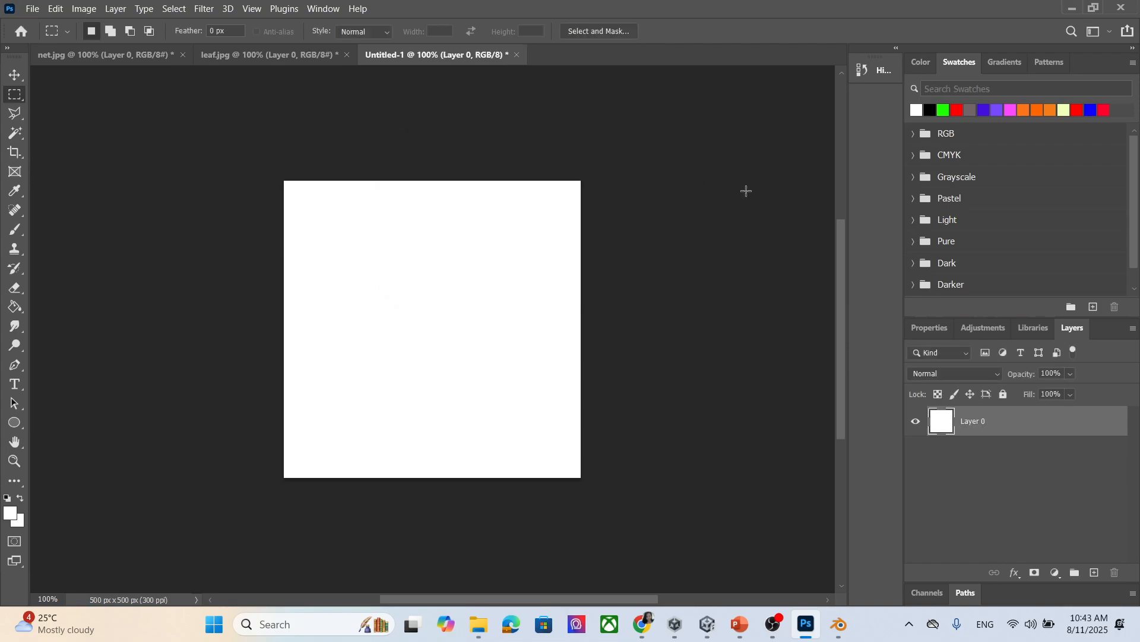
pyautogui.click(917, 423)
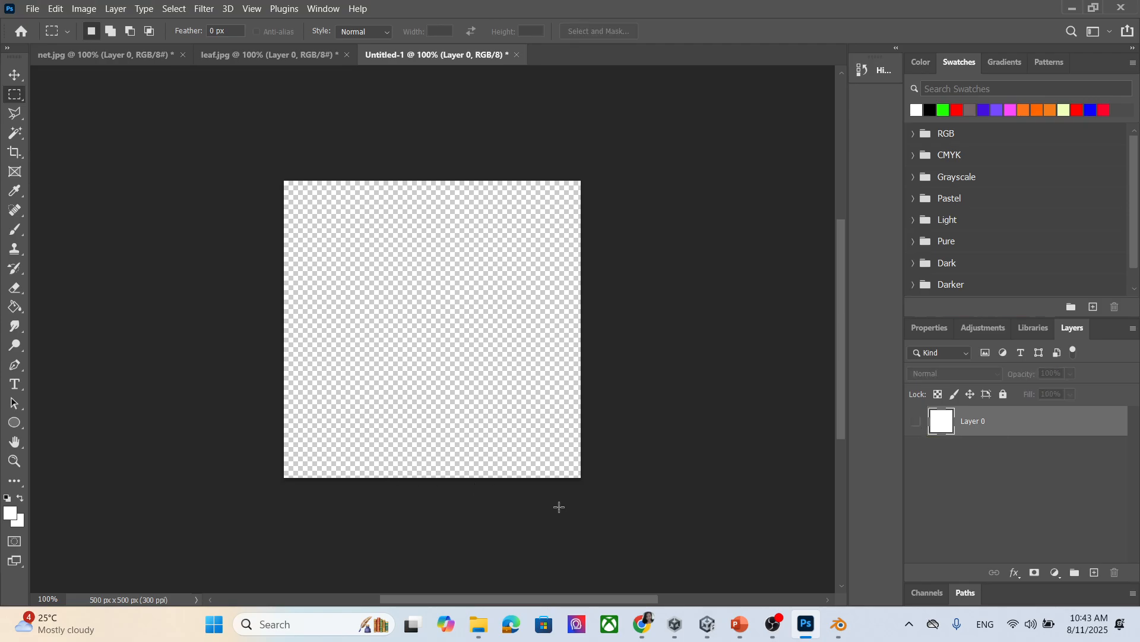
# Check the textu folder window, then place a text insertion point on the canvas.
pyautogui.moveTo(482, 631)
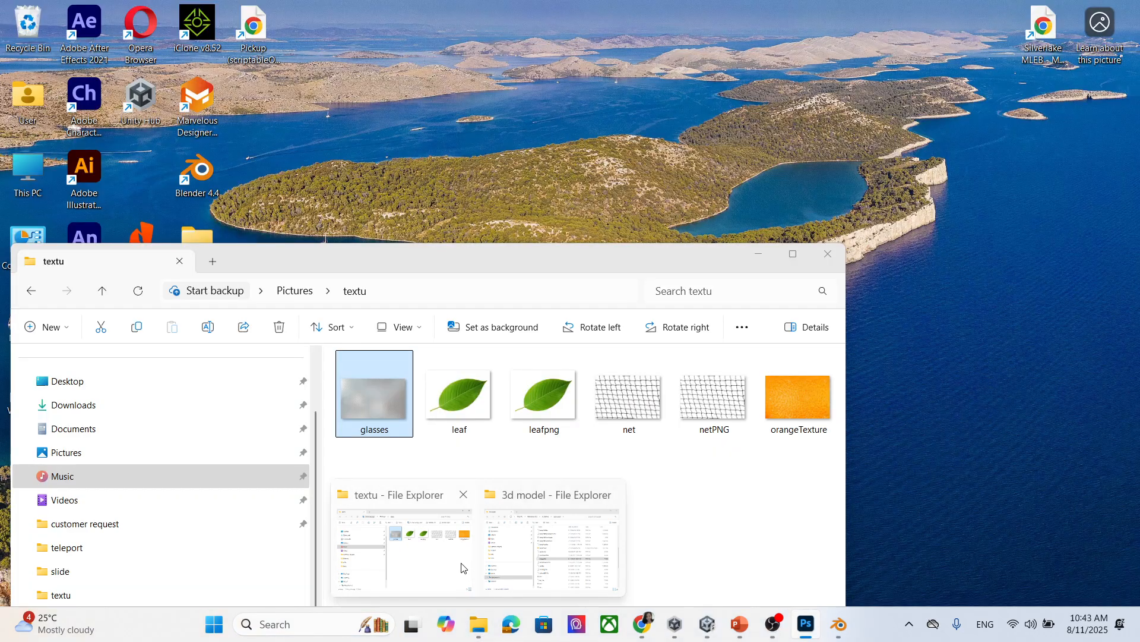
pyautogui.click(416, 552)
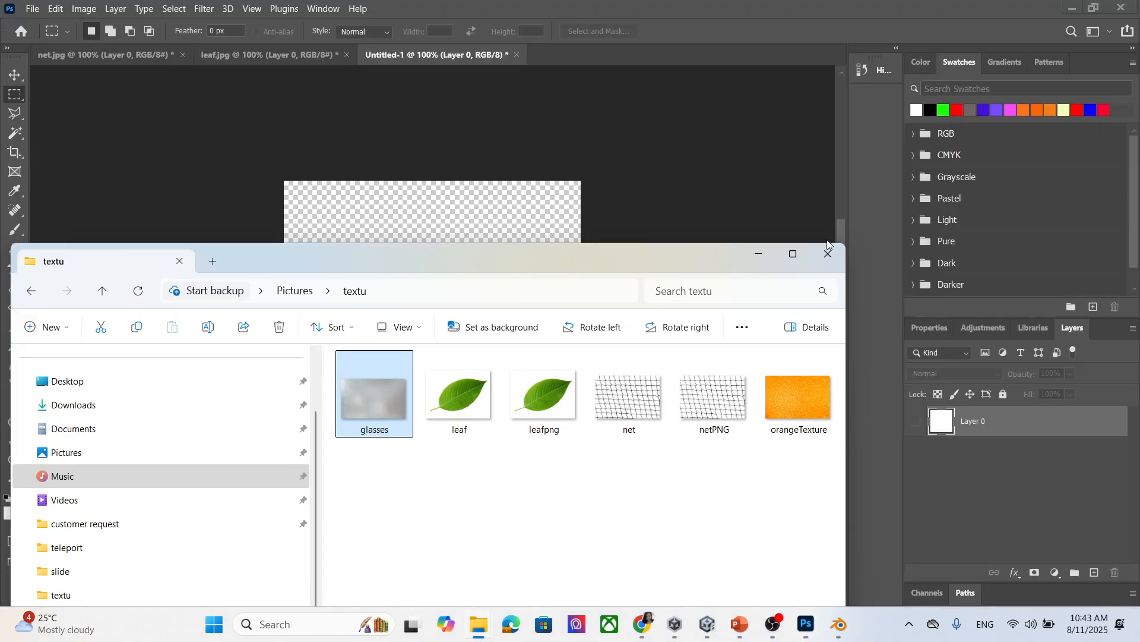
pyautogui.click(759, 254)
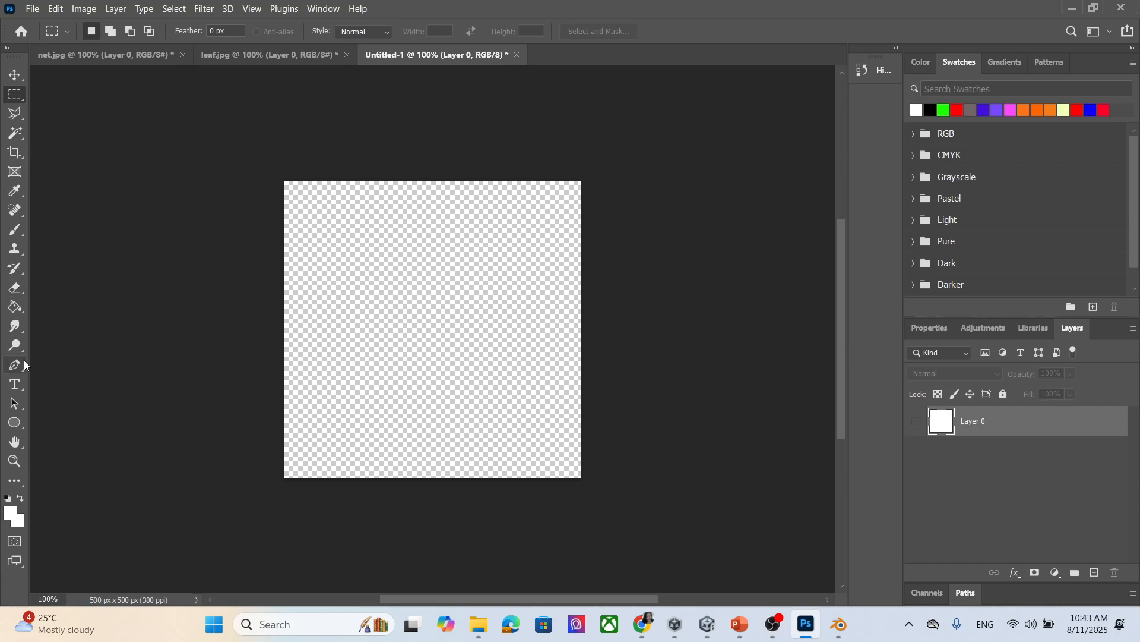
pyautogui.click(14, 384)
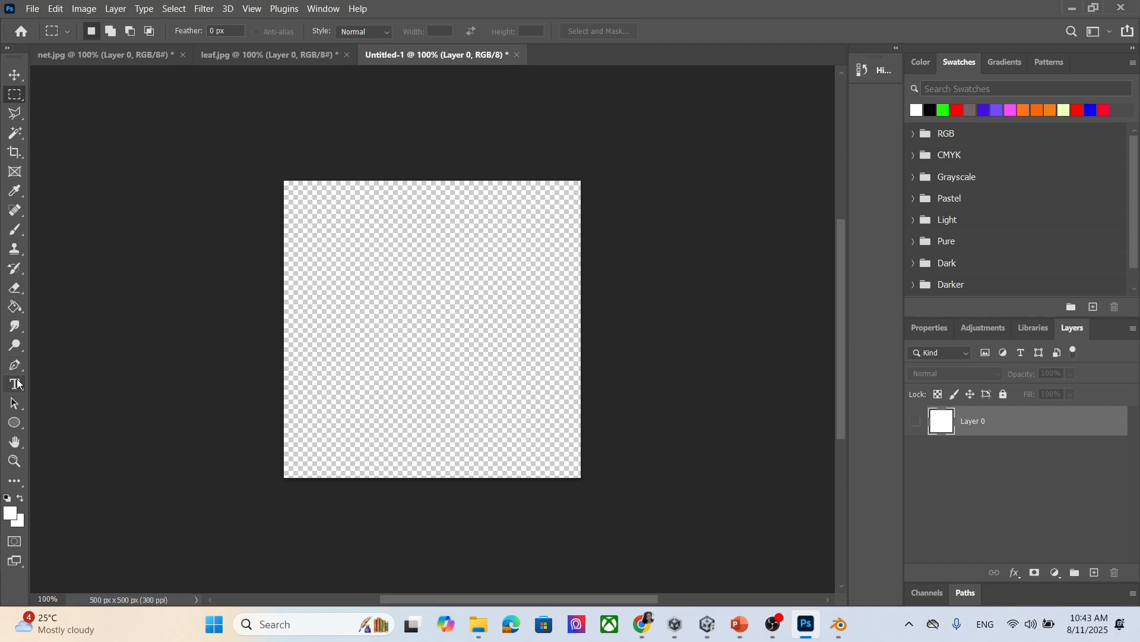
pyautogui.click(363, 321)
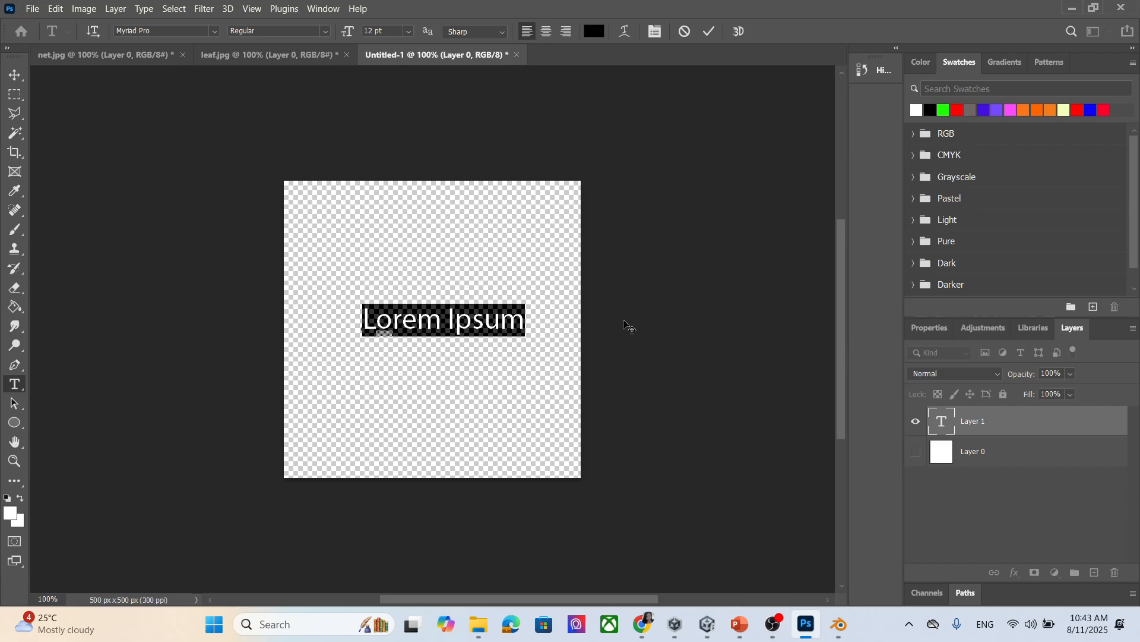
# Type 'Texture Mapping' on the canvas and nudge it up and left.
pyautogui.write('A')
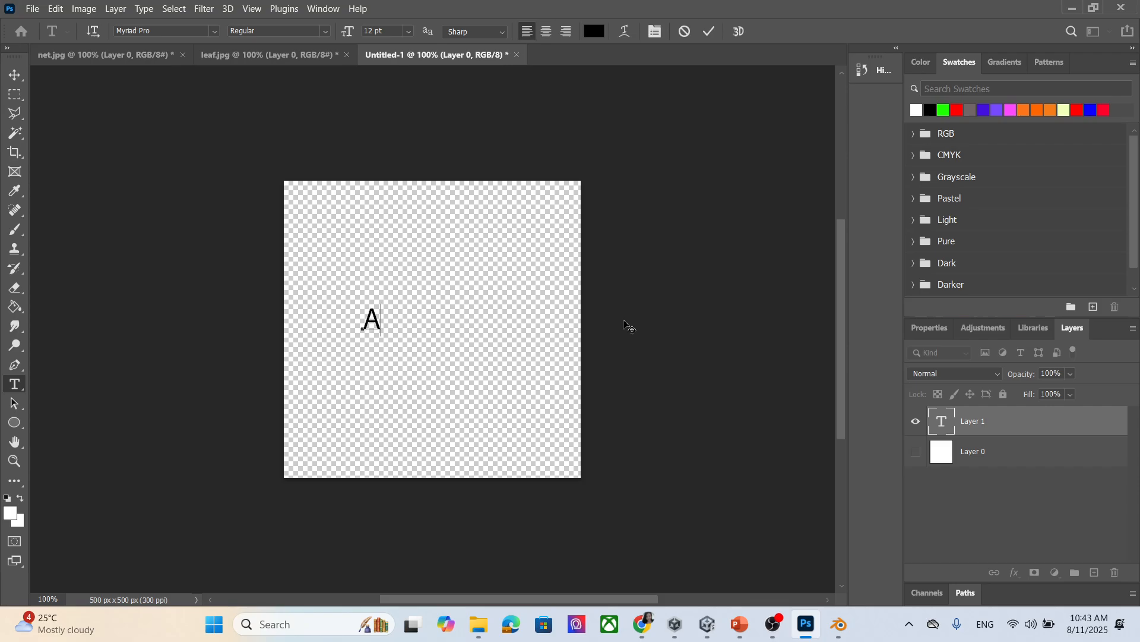
pyautogui.press('BackSpace')
pyautogui.write('Textur')
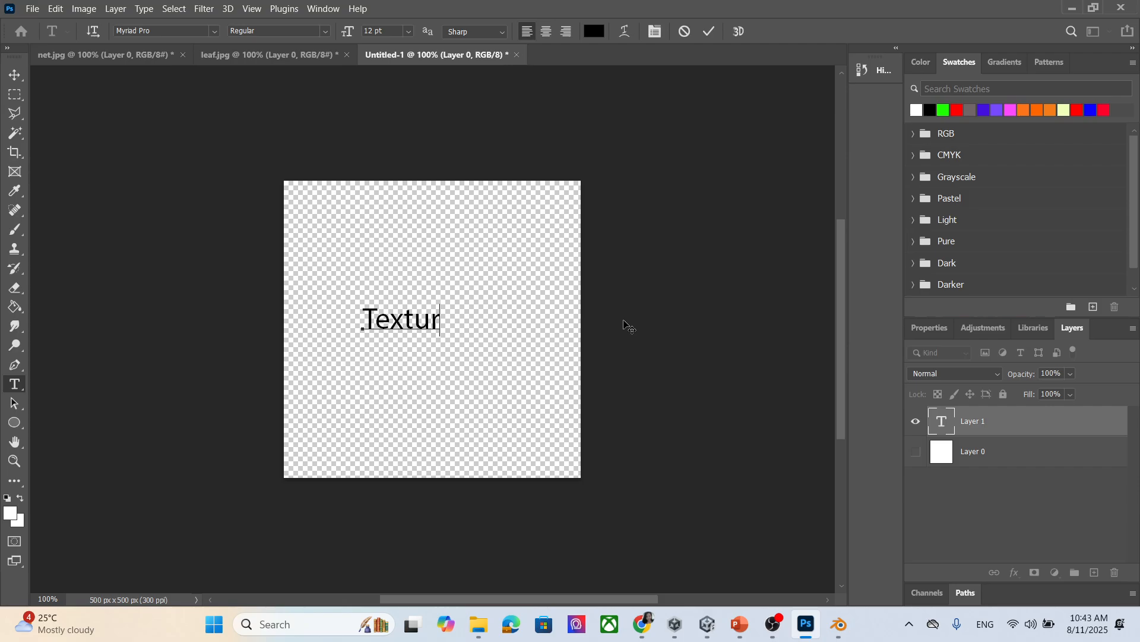
pyautogui.write('e Mapping')
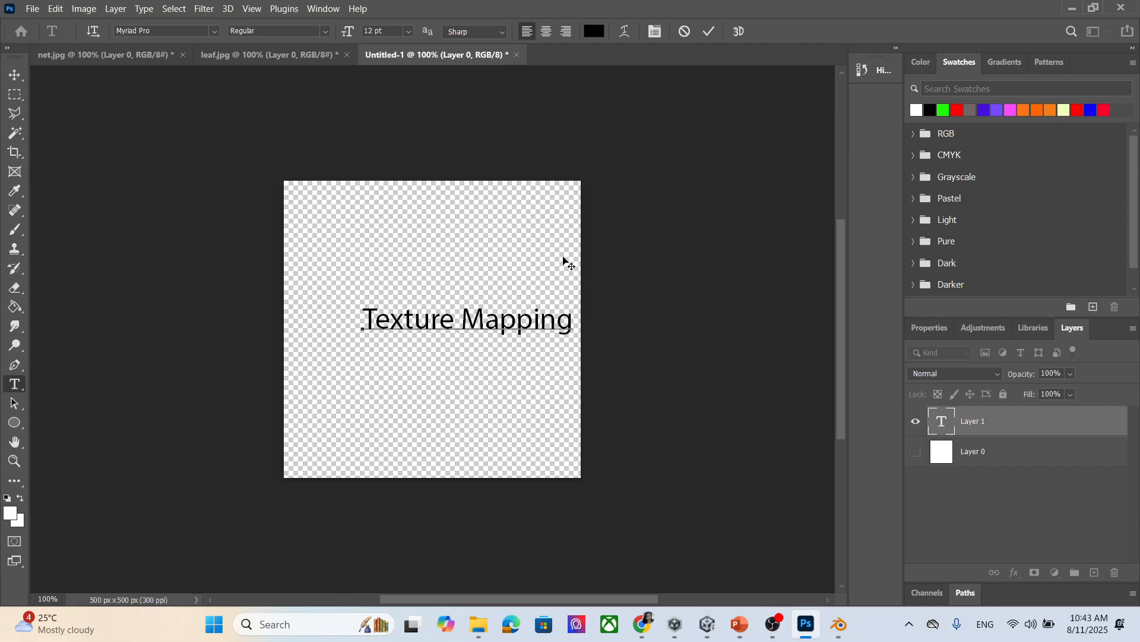
pyautogui.click(15, 75)
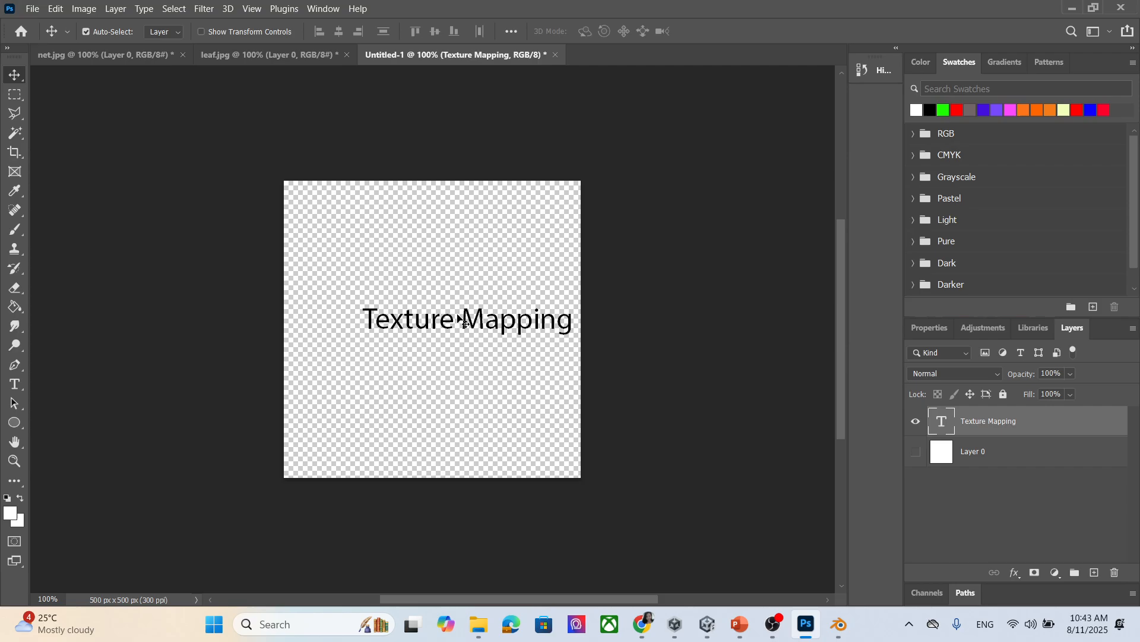
pyautogui.moveTo(466, 321); pyautogui.dragTo(439, 304)
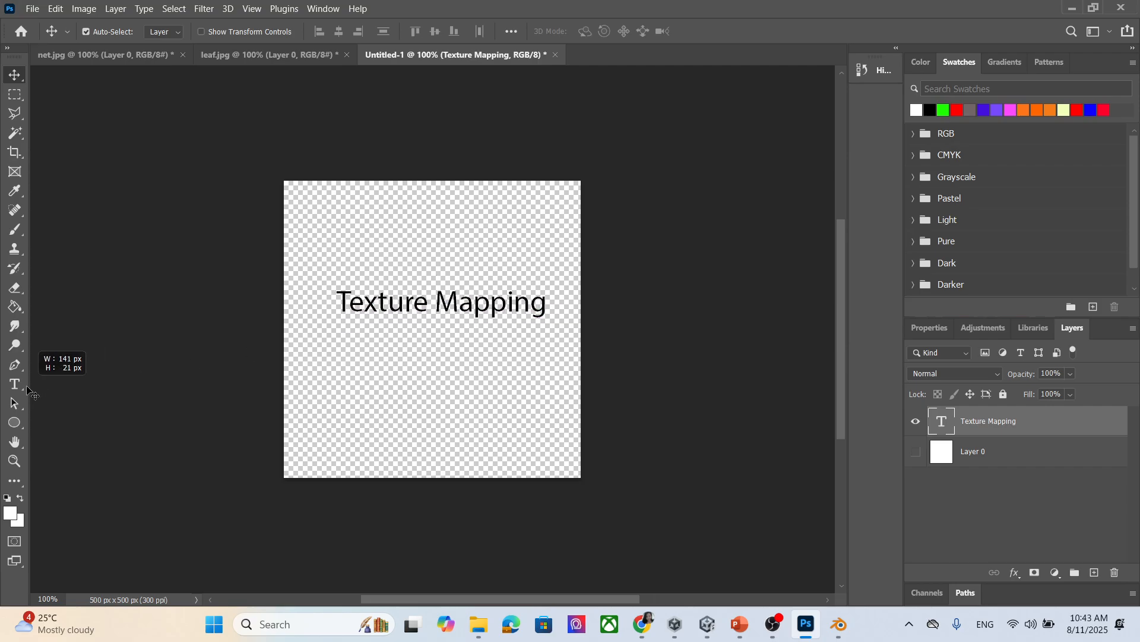
# Break the text before 'Mapping' onto a second line and try 72 then 36 pt.
pyautogui.click(15, 385)
pyautogui.click(518, 303)
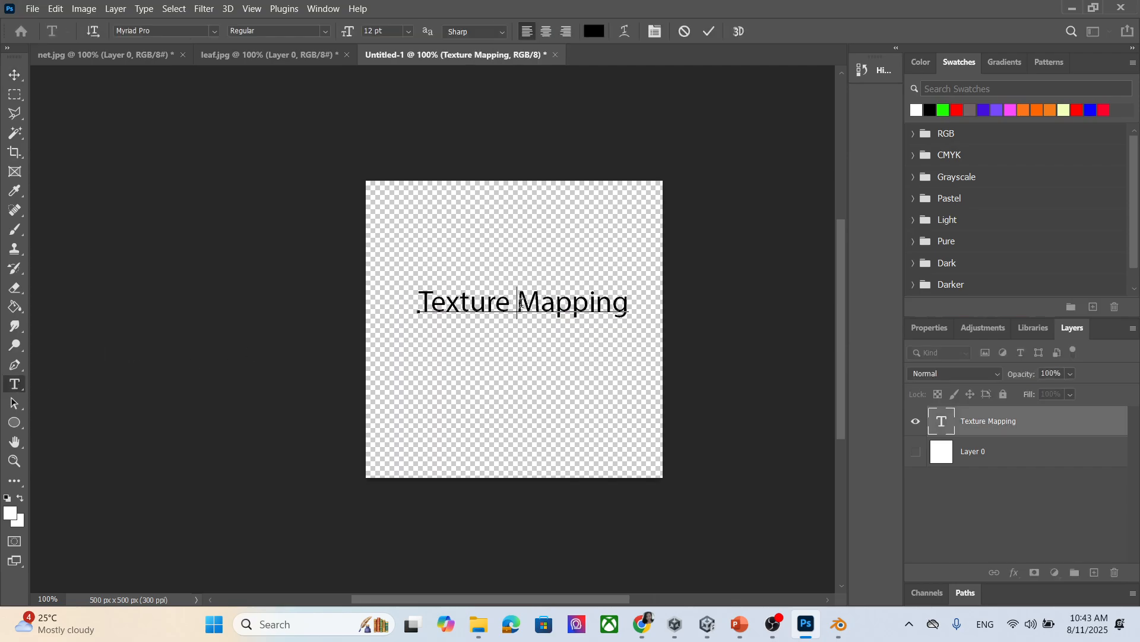
pyautogui.press('Return')
pyautogui.moveTo(531, 336); pyautogui.dragTo(414, 289)
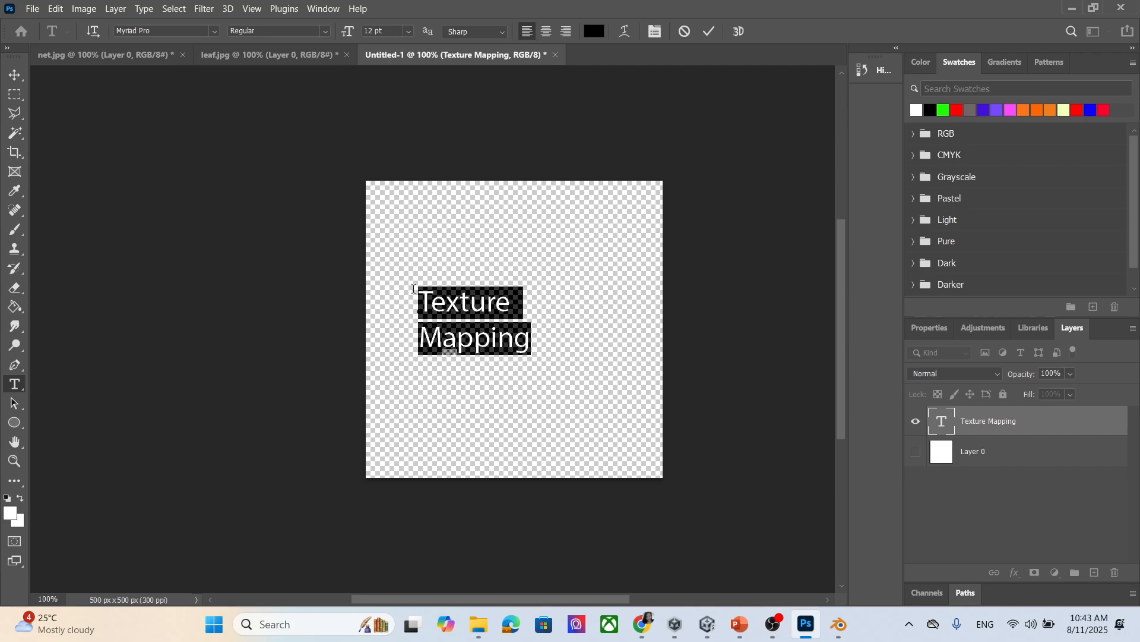
pyautogui.click(409, 30)
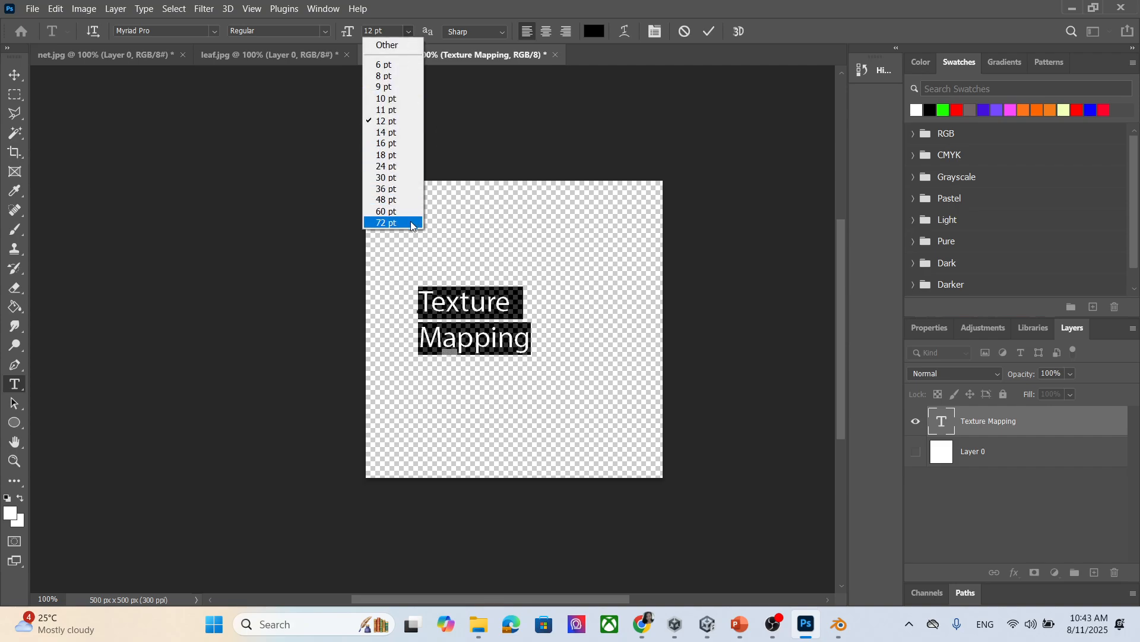
pyautogui.click(411, 221)
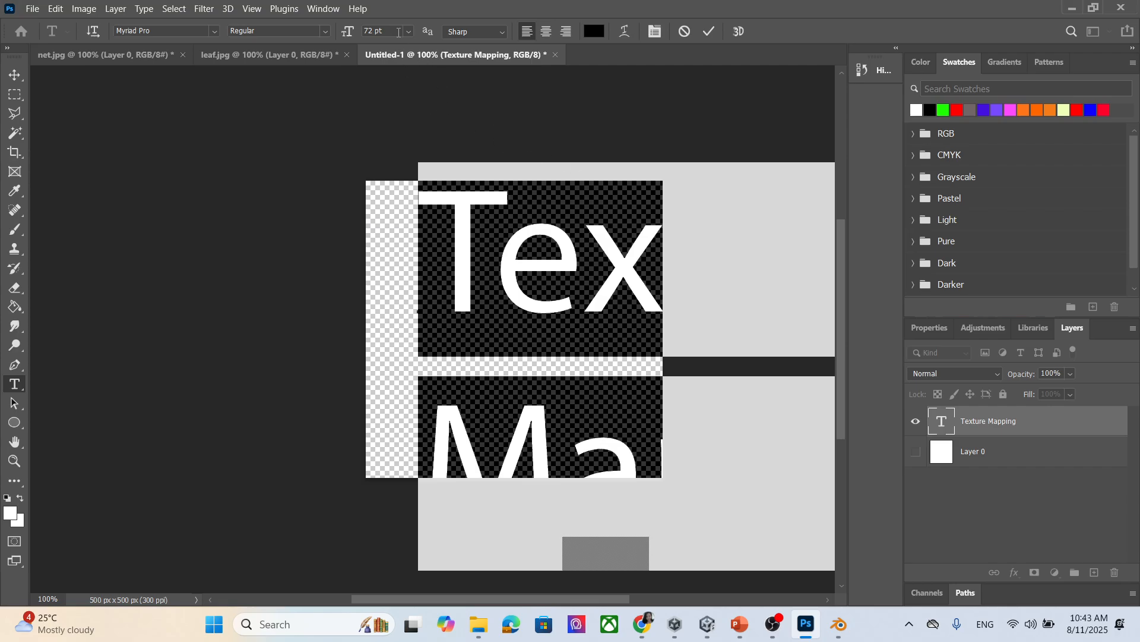
pyautogui.click(410, 31)
pyautogui.click(389, 189)
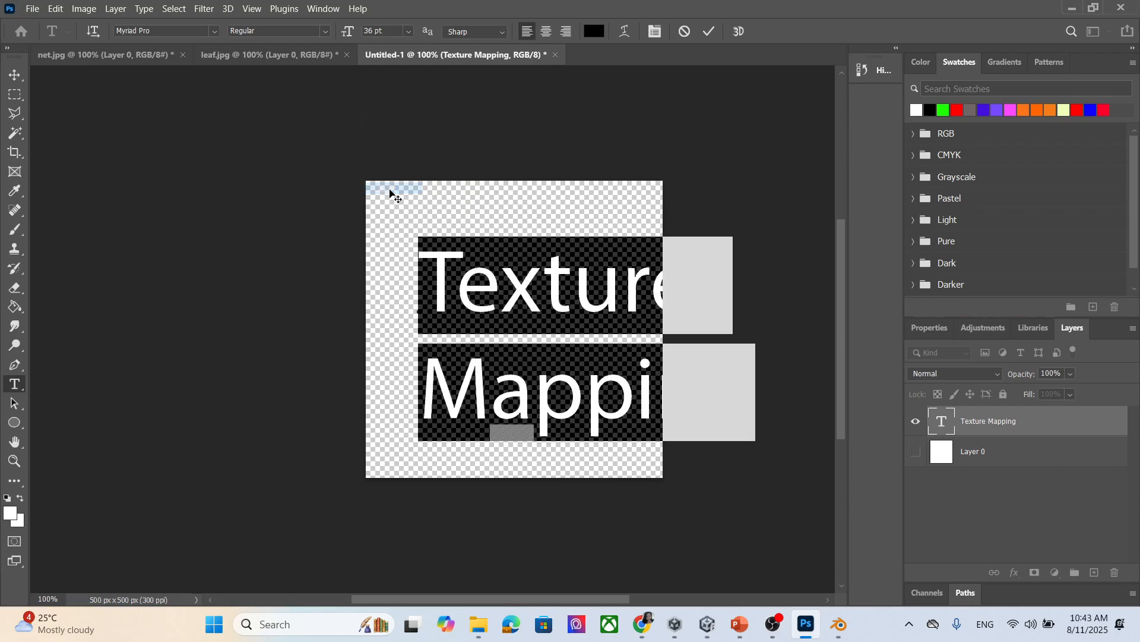
pyautogui.click(15, 75)
pyautogui.moveTo(525, 300); pyautogui.dragTo(484, 300)
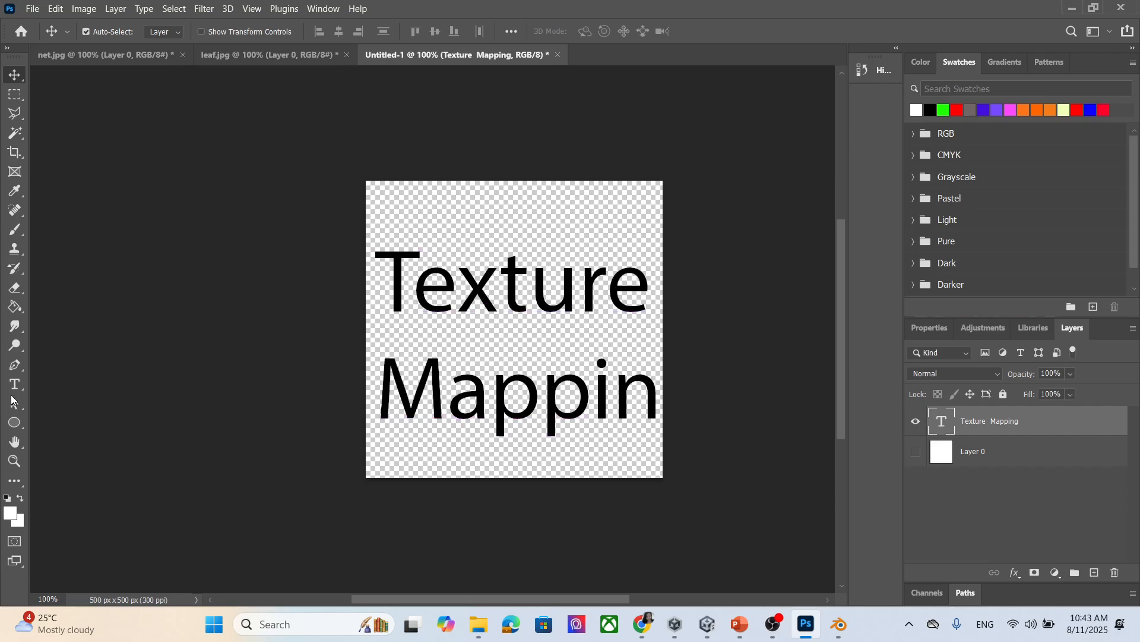
# Shrink all of the Texture Mapping text to 30 pt and commit it.
pyautogui.click(14, 384)
pyautogui.click(538, 356)
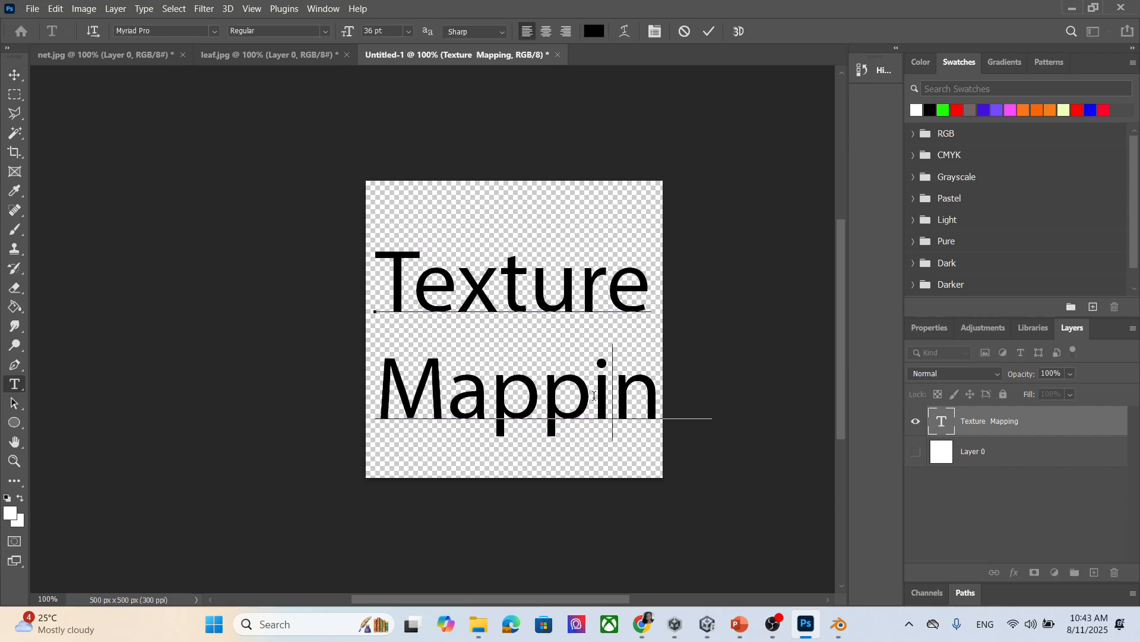
pyautogui.moveTo(611, 404); pyautogui.dragTo(364, 256)
pyautogui.hotkey('ctrl', 'a')
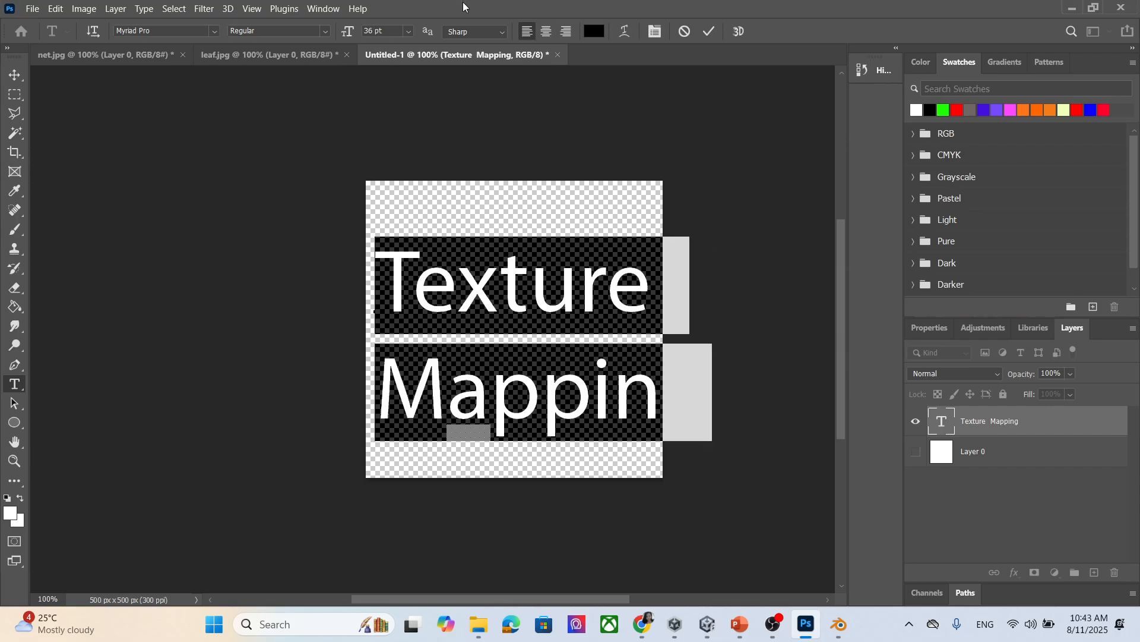
pyautogui.click(407, 32)
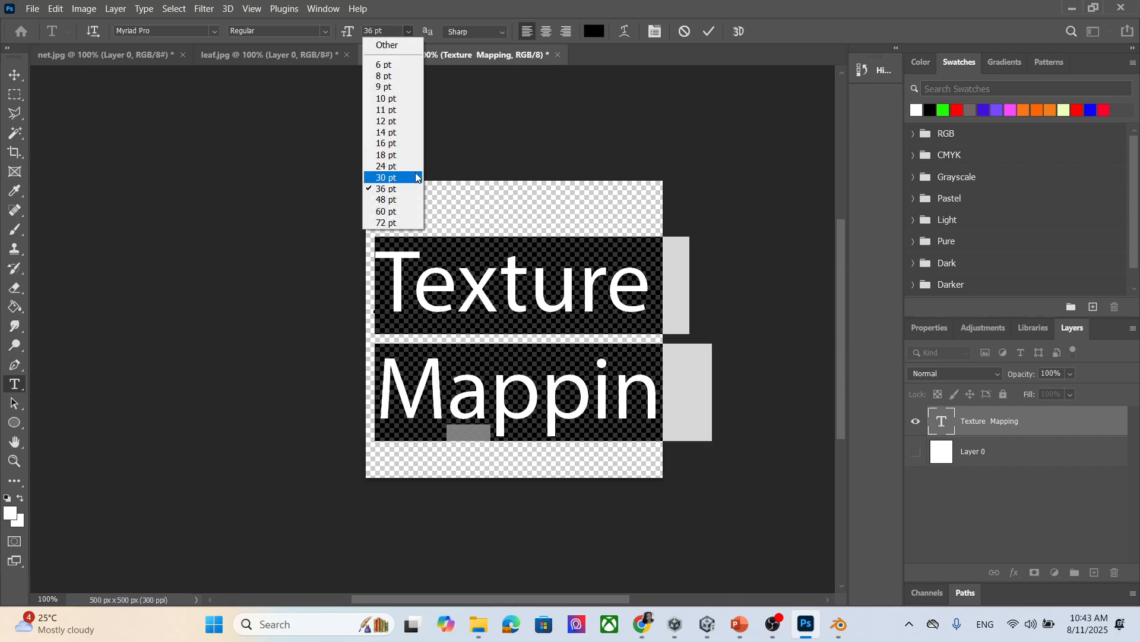
pyautogui.click(392, 176)
pyautogui.hotkey('ctrl', 'Return')
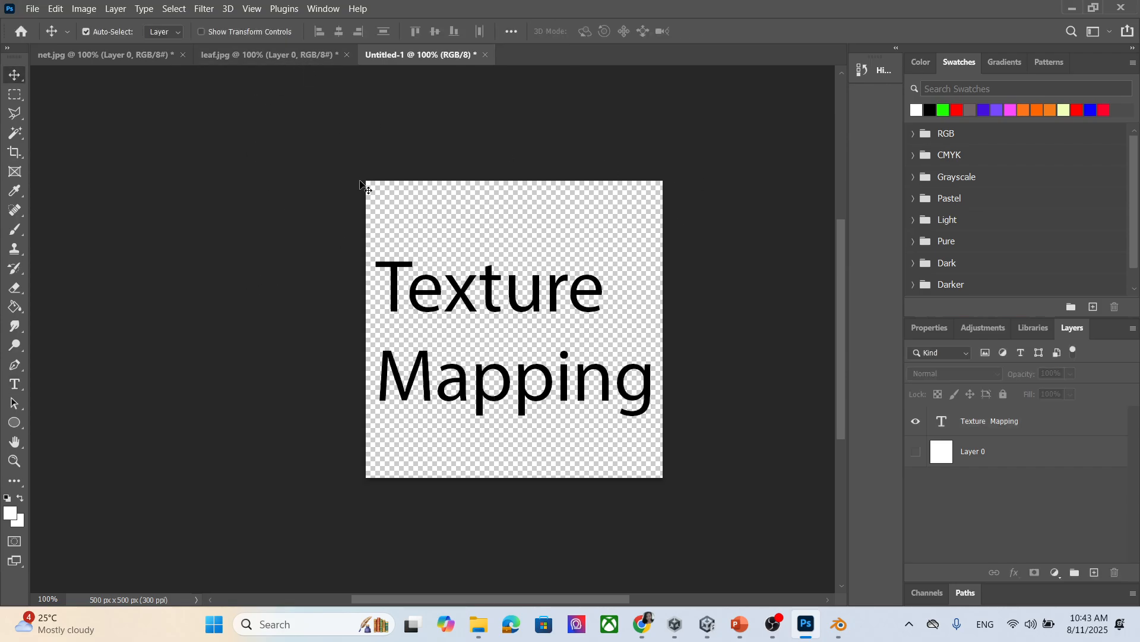
pyautogui.click(564, 395)
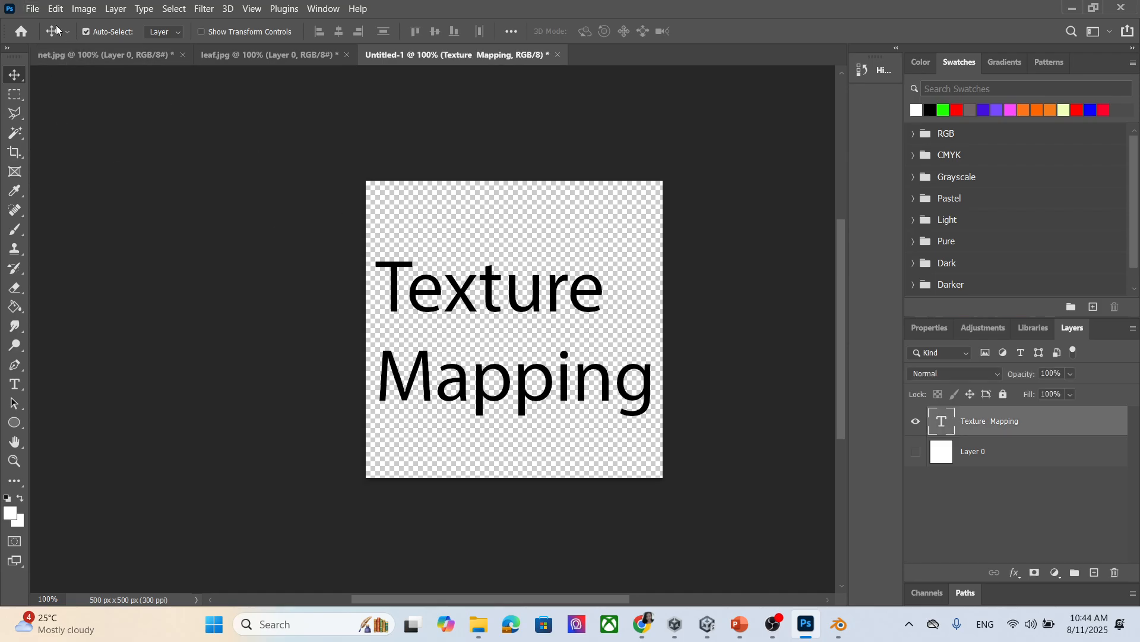
# Export the canvas as a PNG named 'text' into the textu folder.
pyautogui.click(33, 9)
pyautogui.moveTo(112, 229)
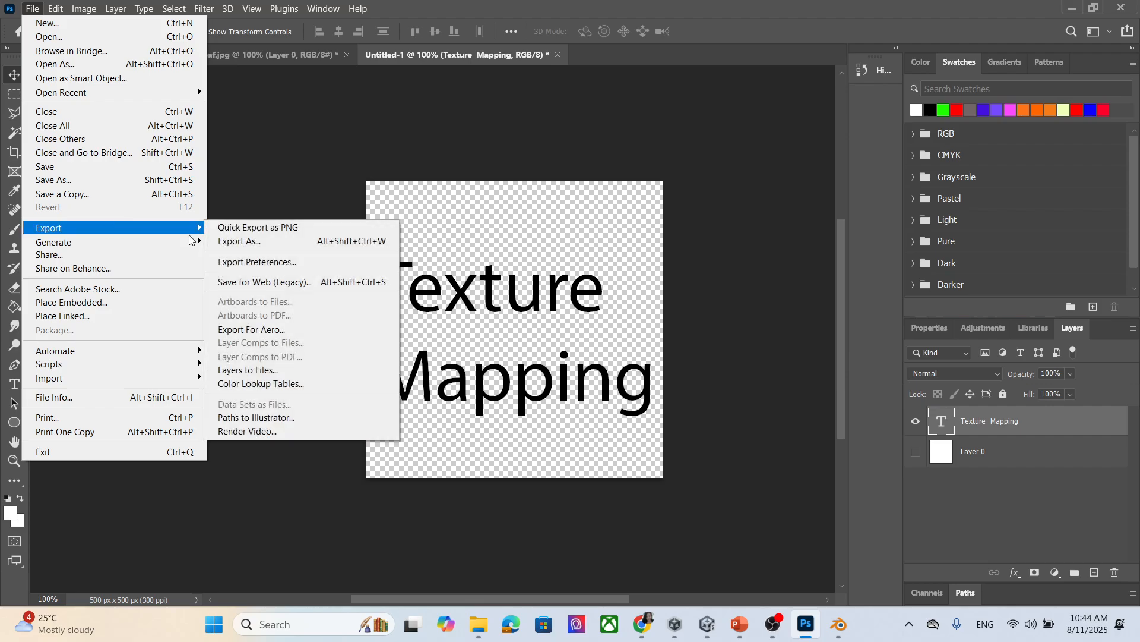
pyautogui.click(309, 242)
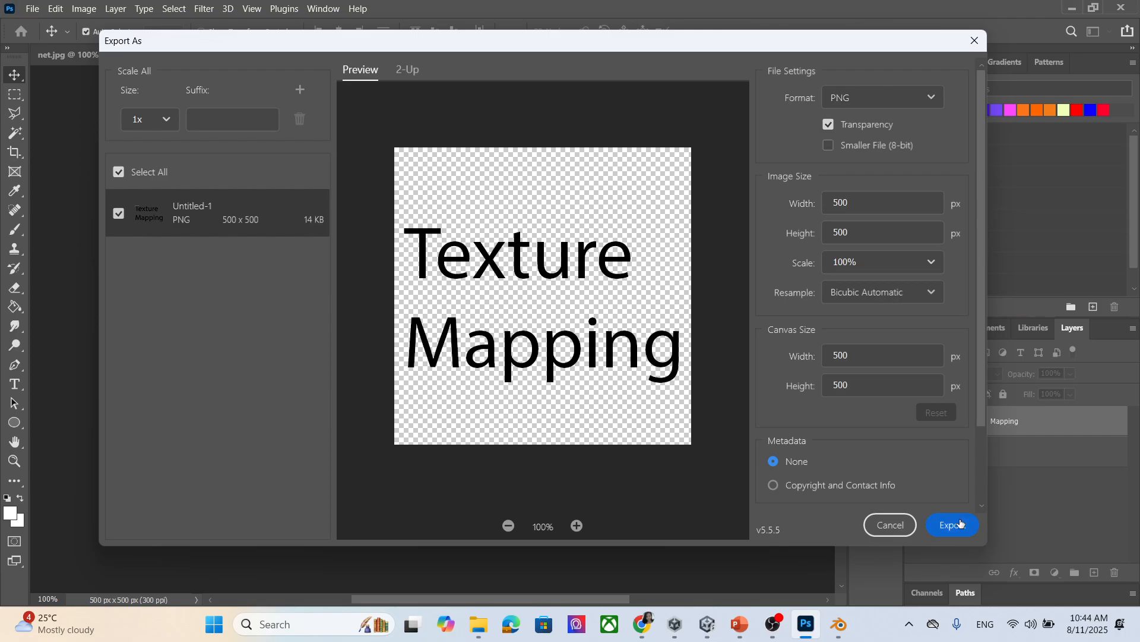
pyautogui.click(960, 528)
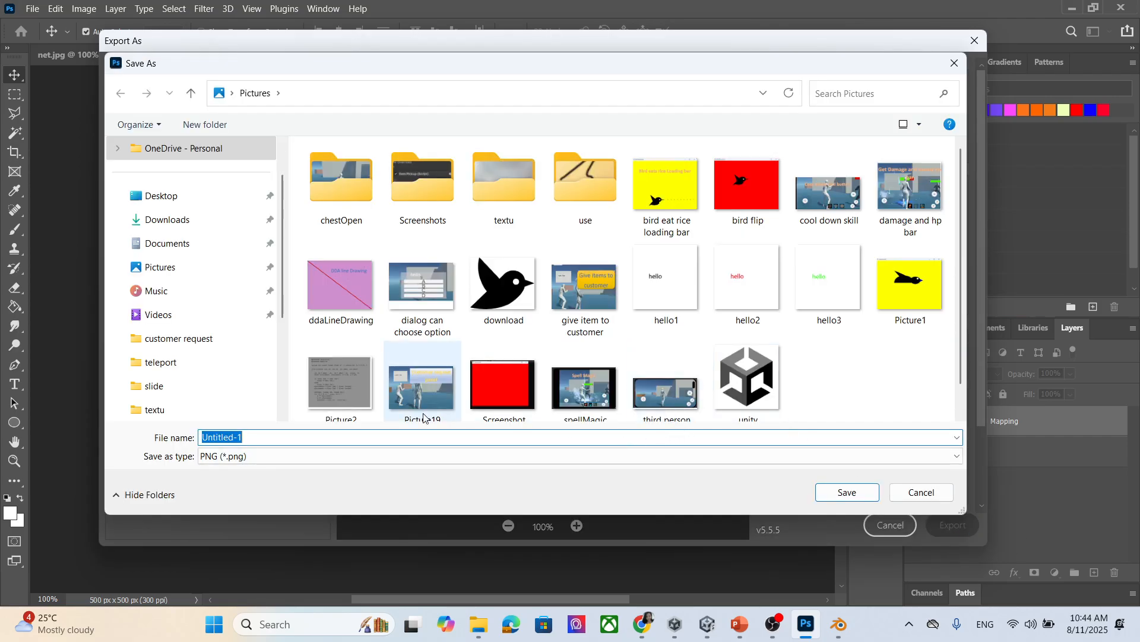
pyautogui.write('textyre')
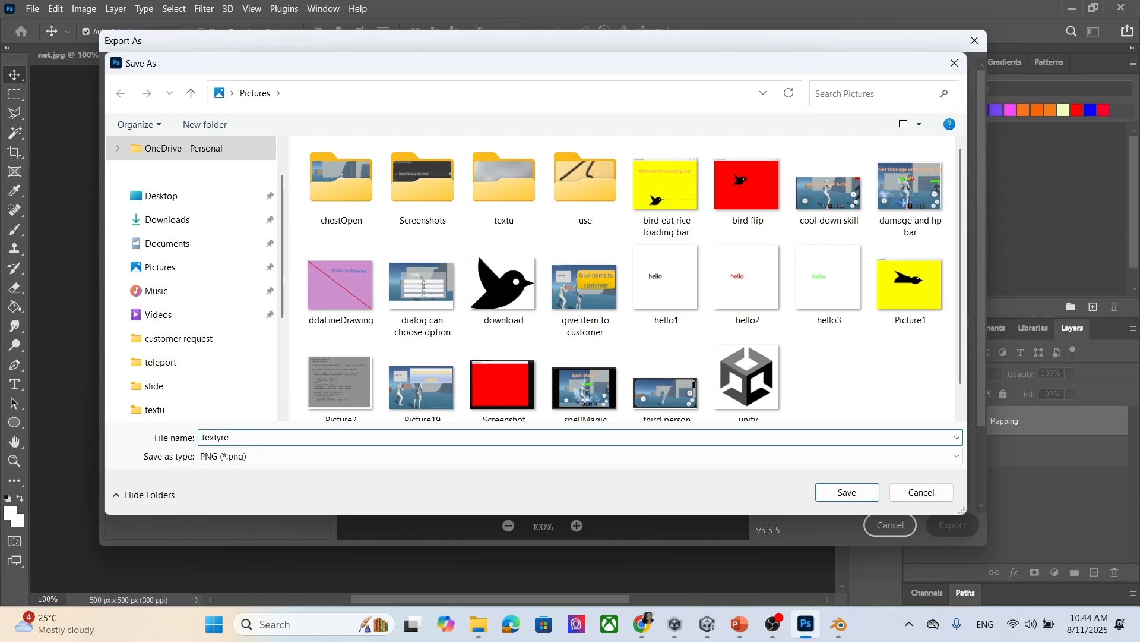
pyautogui.press('BackSpace')
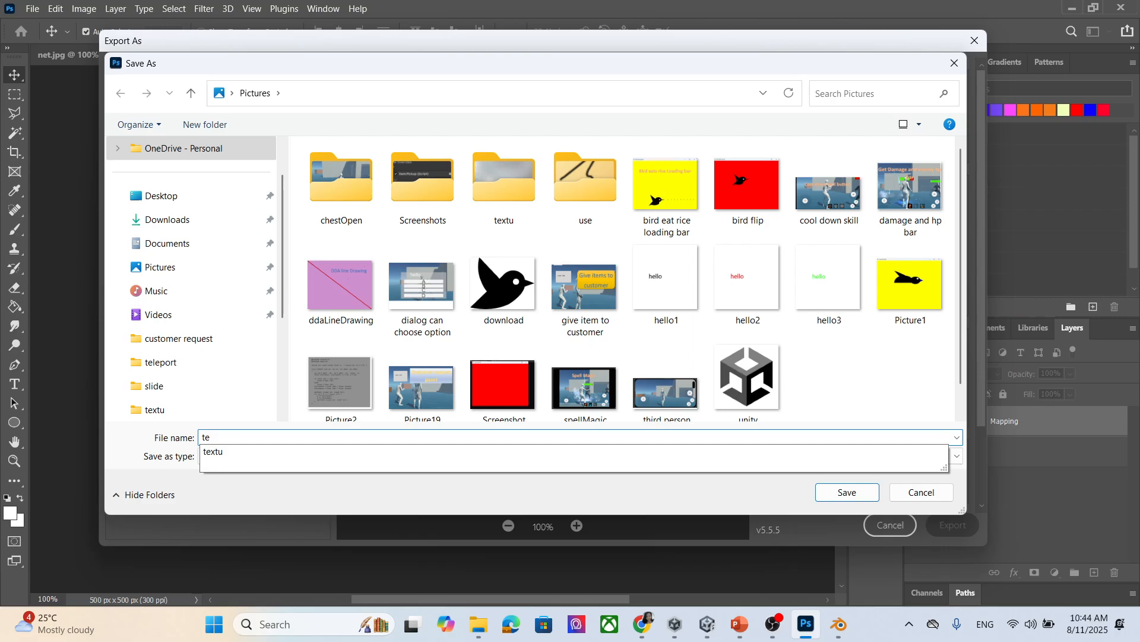
pyautogui.doubleClick(517, 214)
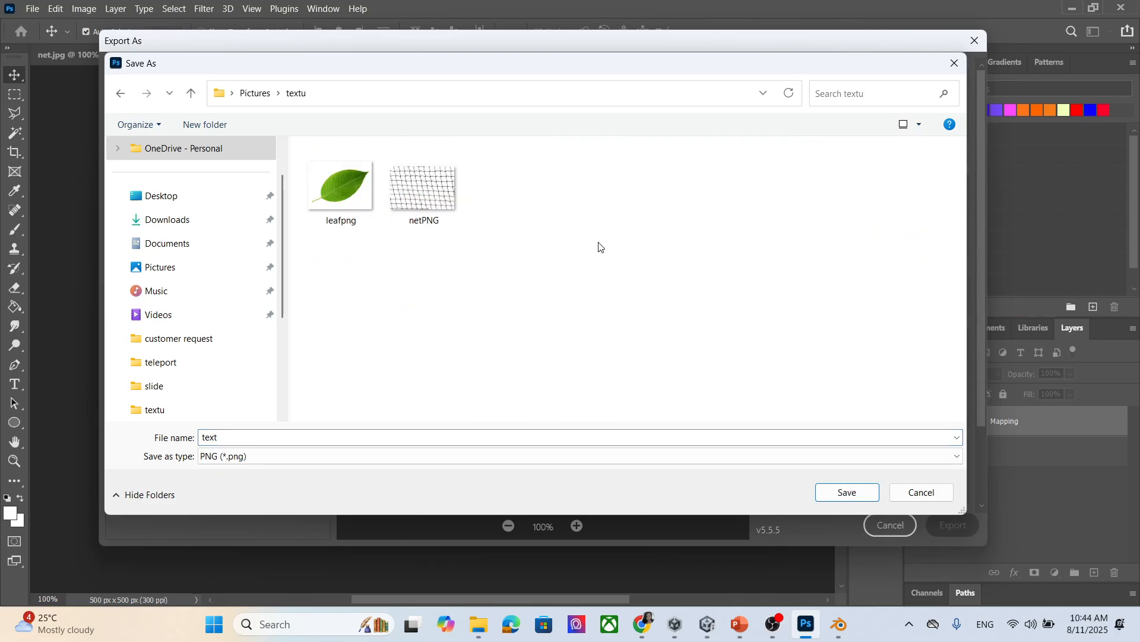
pyautogui.click(848, 492)
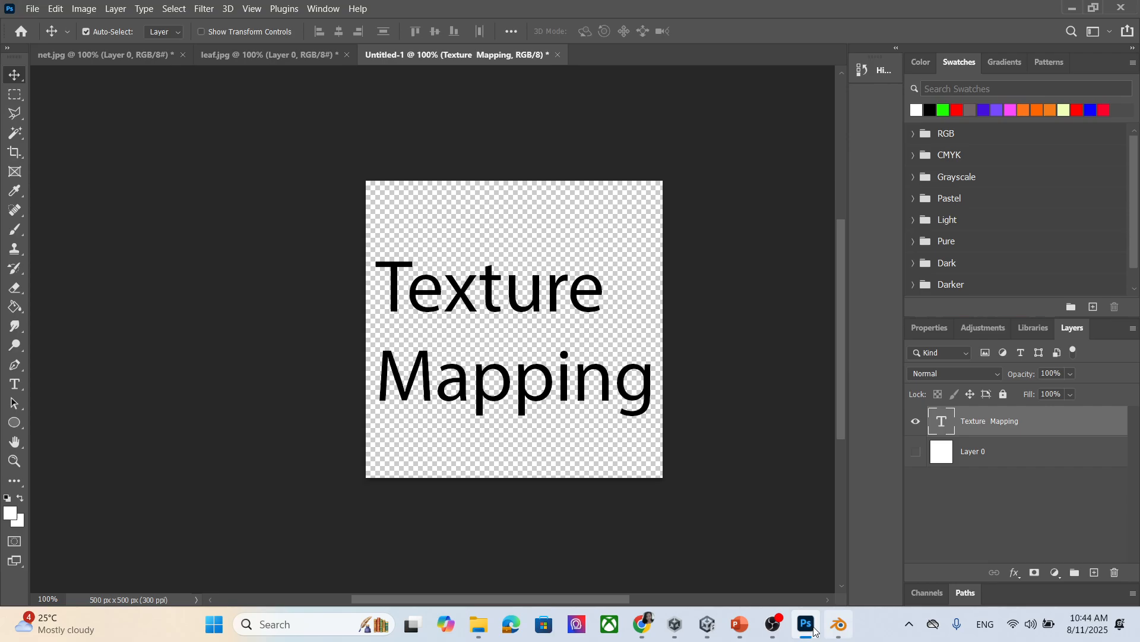
# Drag text.png from the textu folder window into Unity's material folder.
pyautogui.moveTo(767, 631)
pyautogui.click(707, 624)
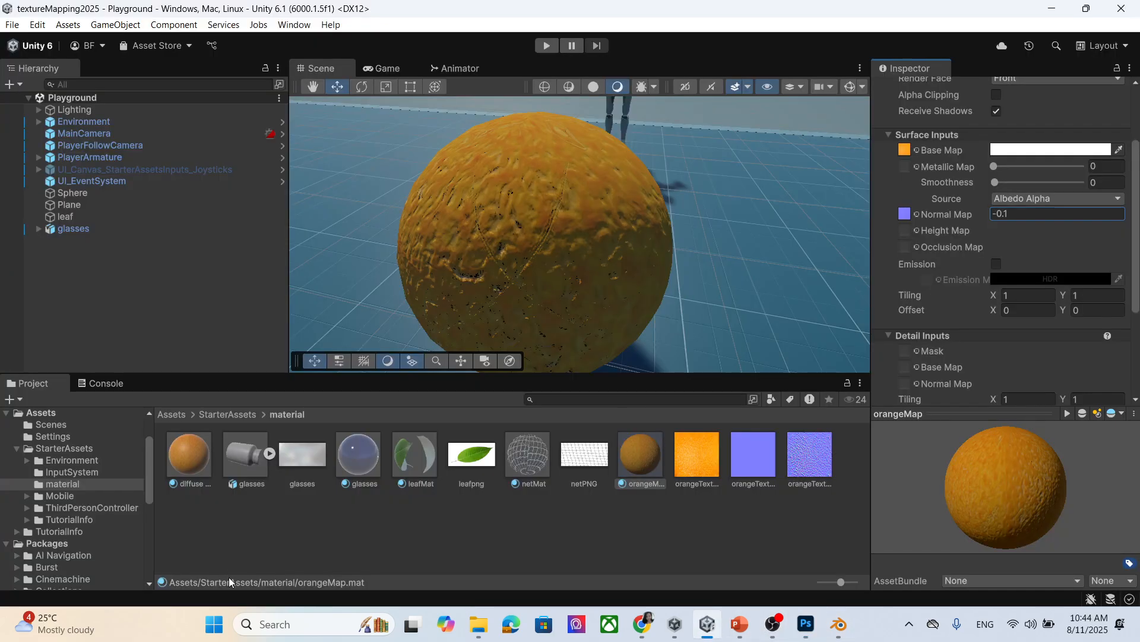
pyautogui.moveTo(478, 624)
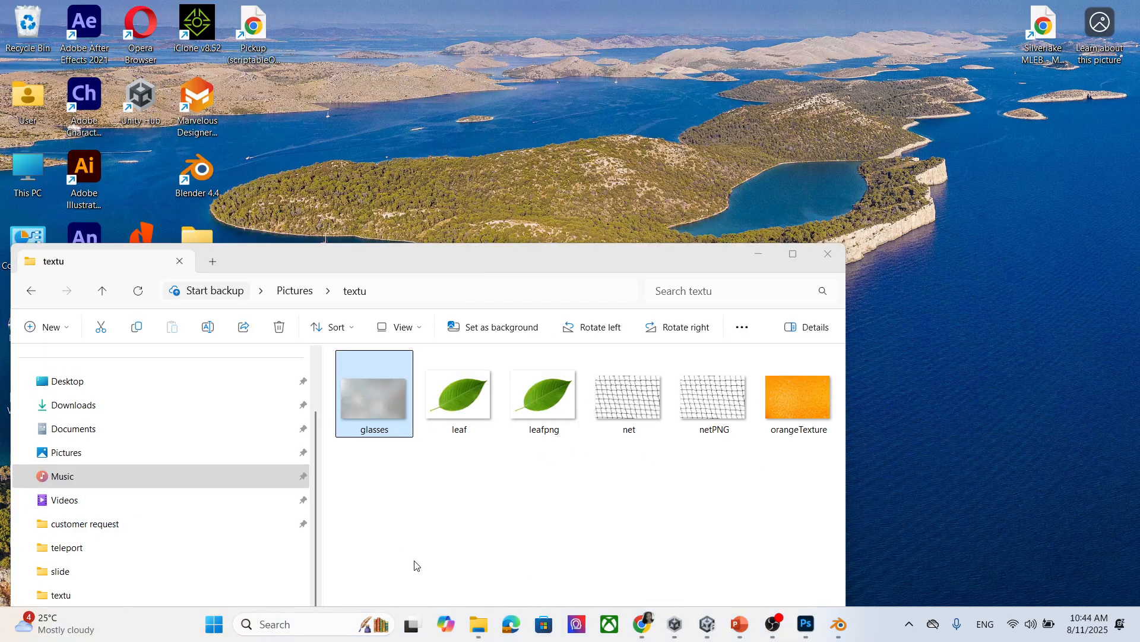
pyautogui.click(415, 565)
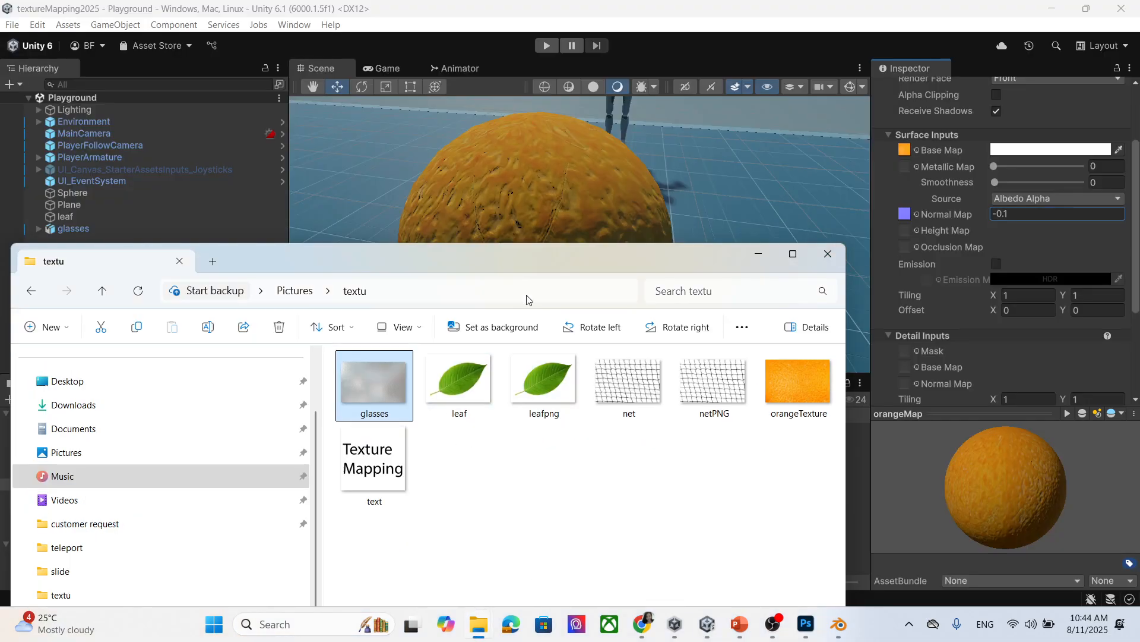
pyautogui.moveTo(528, 261); pyautogui.dragTo(776, 206)
pyautogui.moveTo(647, 415); pyautogui.dragTo(202, 553)
pyautogui.click(1008, 198)
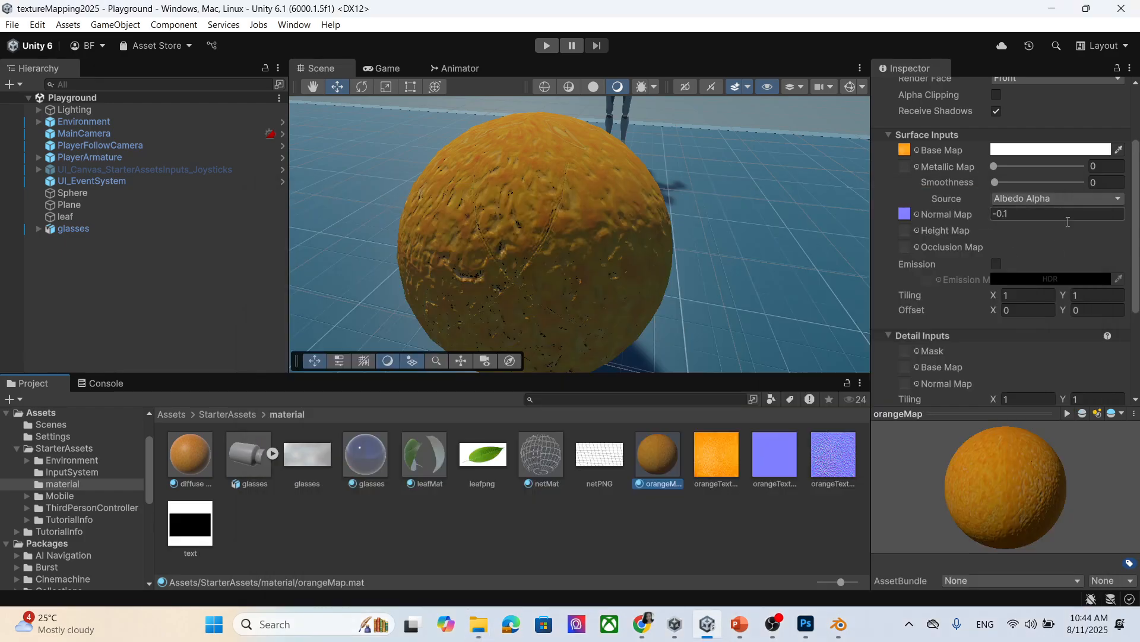
pyautogui.scroll(3, 1096, 306)
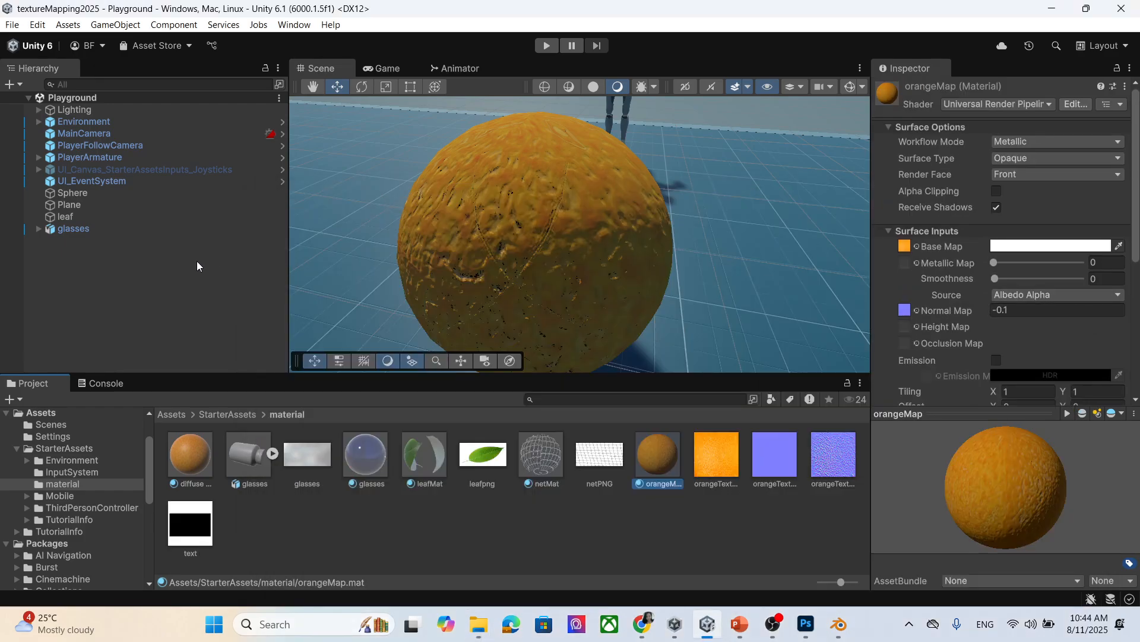
# Rename the sphere to 'orange'.
pyautogui.click(500, 230)
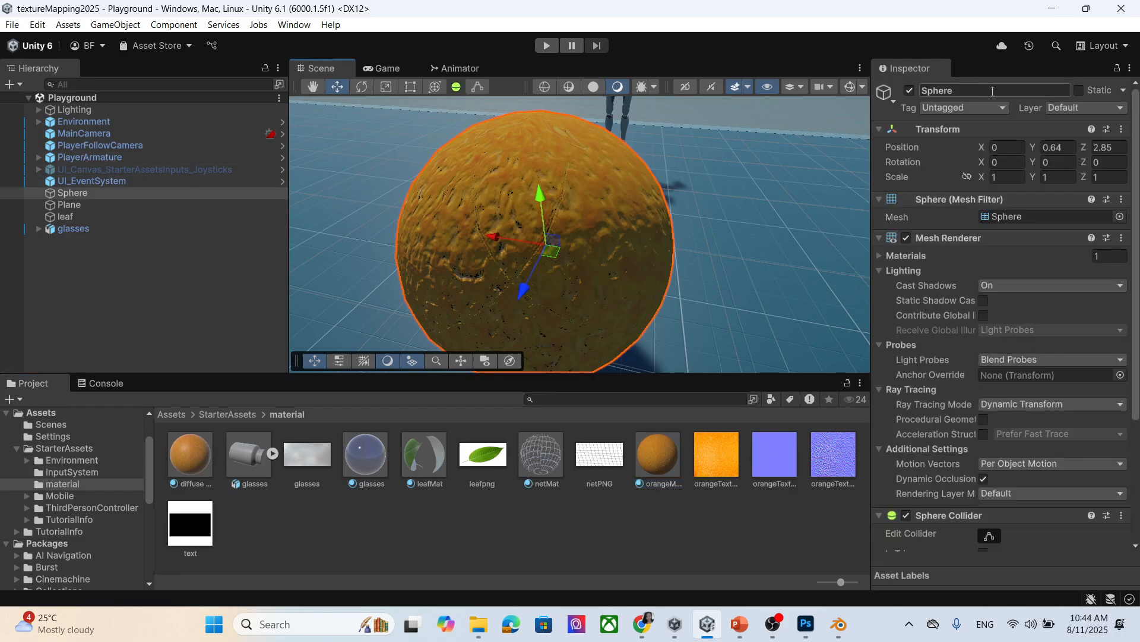
pyautogui.click(1030, 89)
pyautogui.write('orange')
pyautogui.press('Return')
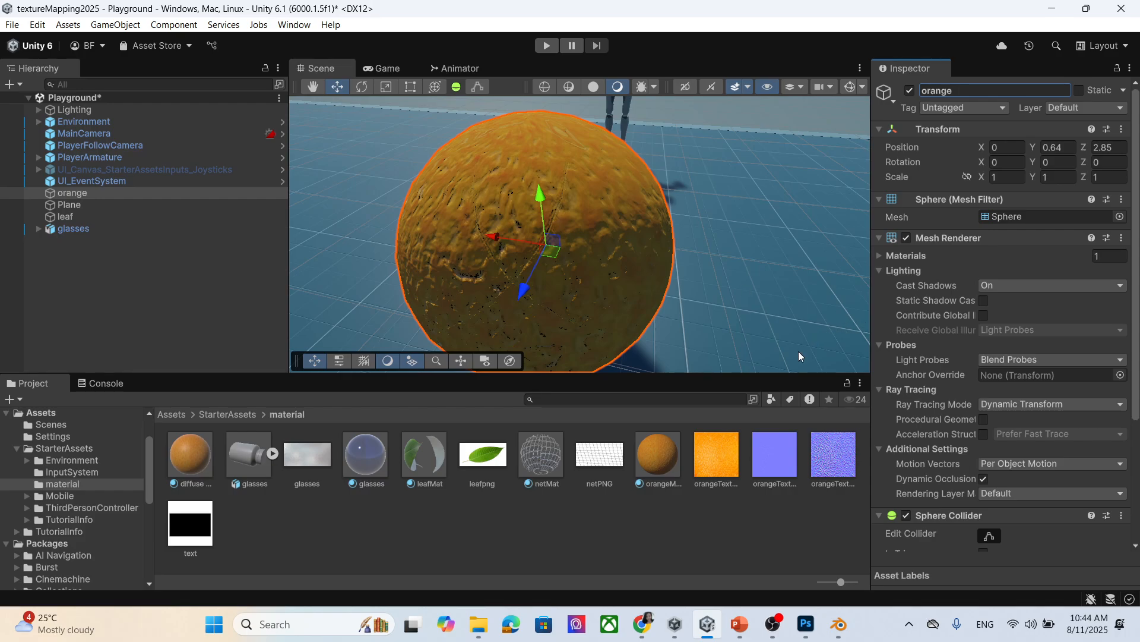
# Expand the Mesh Renderer's Materials list and add a second slot, Element 1.
pyautogui.scroll(-5, 1058, 364)
pyautogui.scroll(5, 1051, 333)
pyautogui.scroll(-5, 1046, 306)
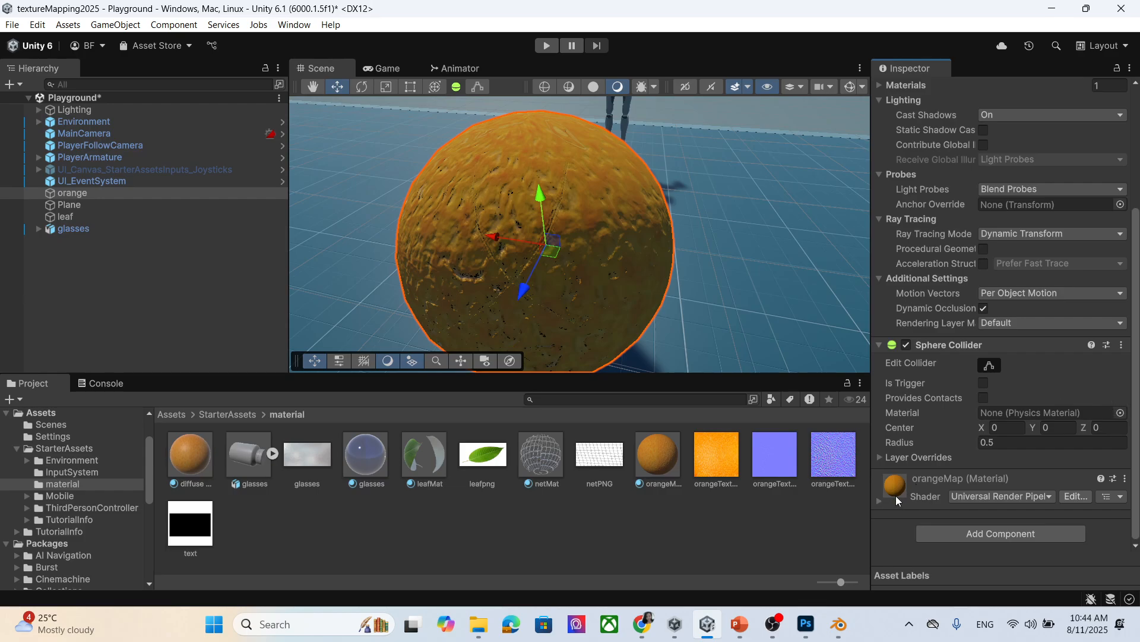
pyautogui.scroll(4, 1025, 447)
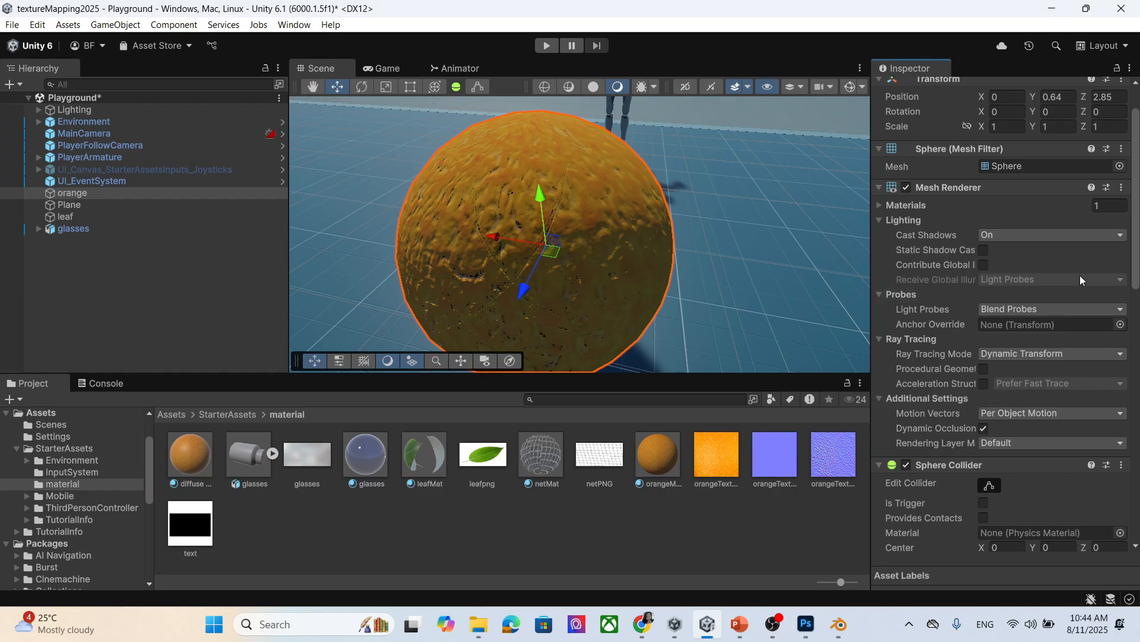
pyautogui.scroll(2, 1080, 276)
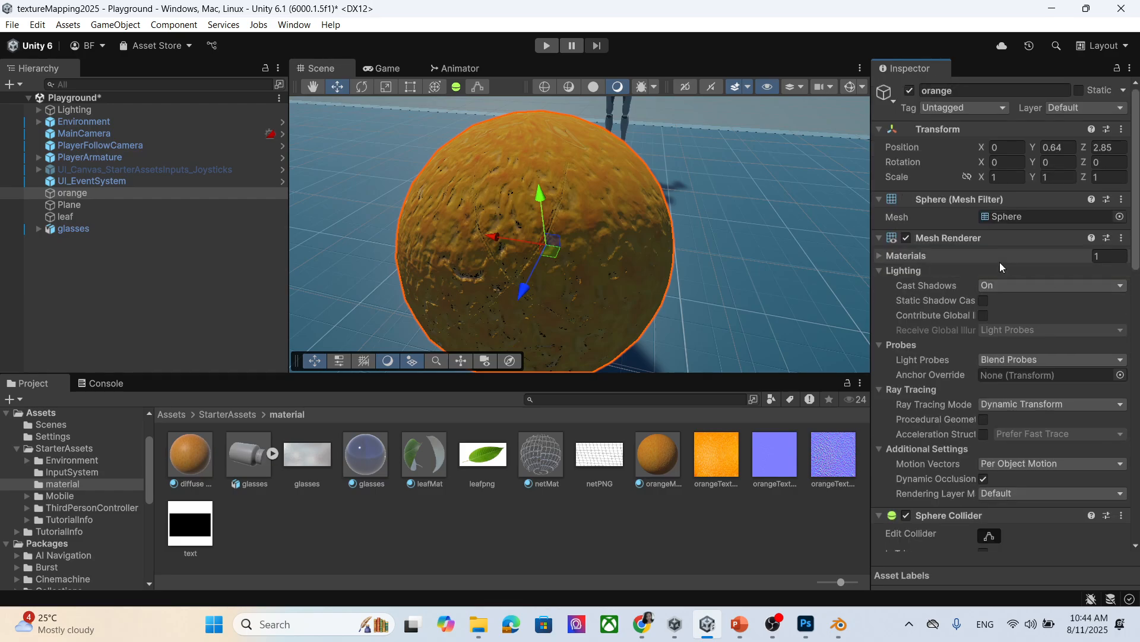
pyautogui.click(879, 256)
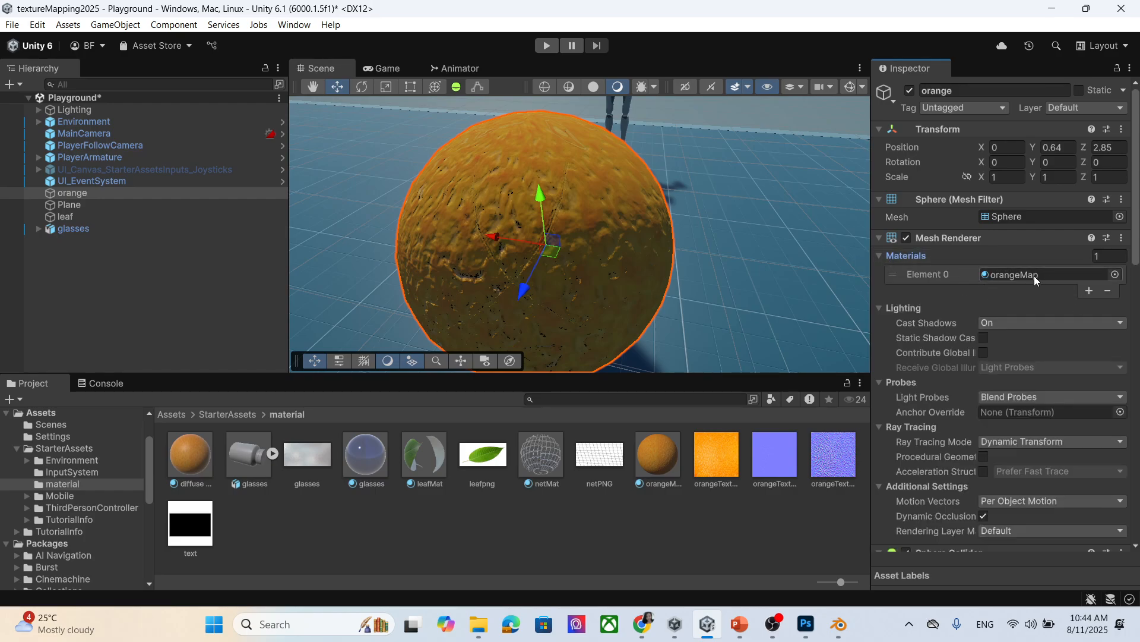
pyautogui.click(1090, 291)
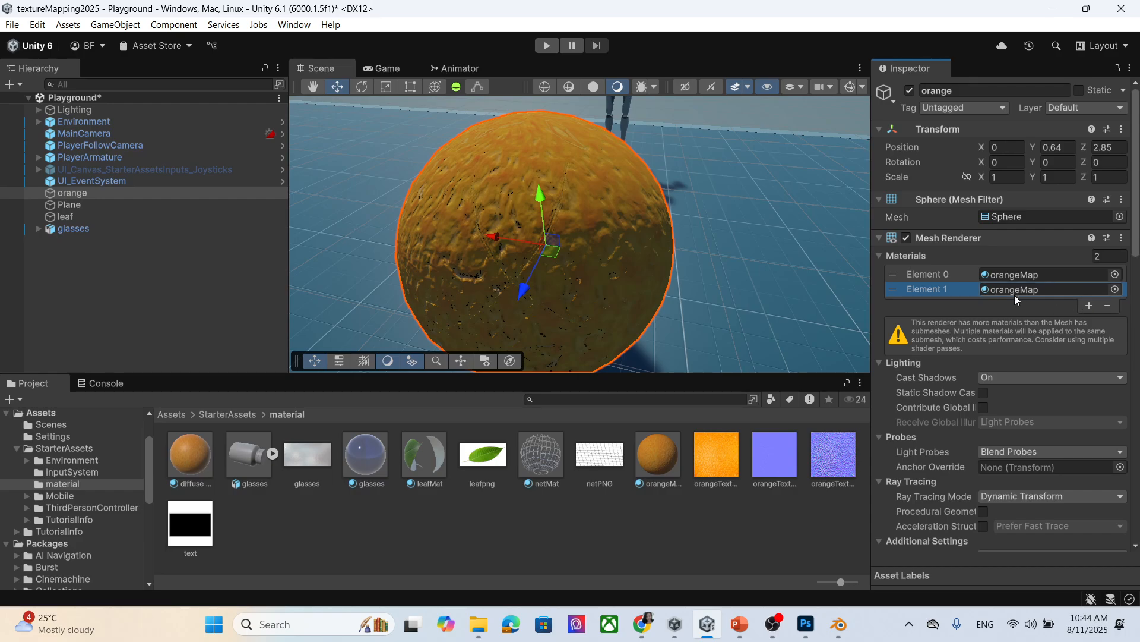
# Create a new material named 'text' in the material folder.
pyautogui.rightClick(321, 559)
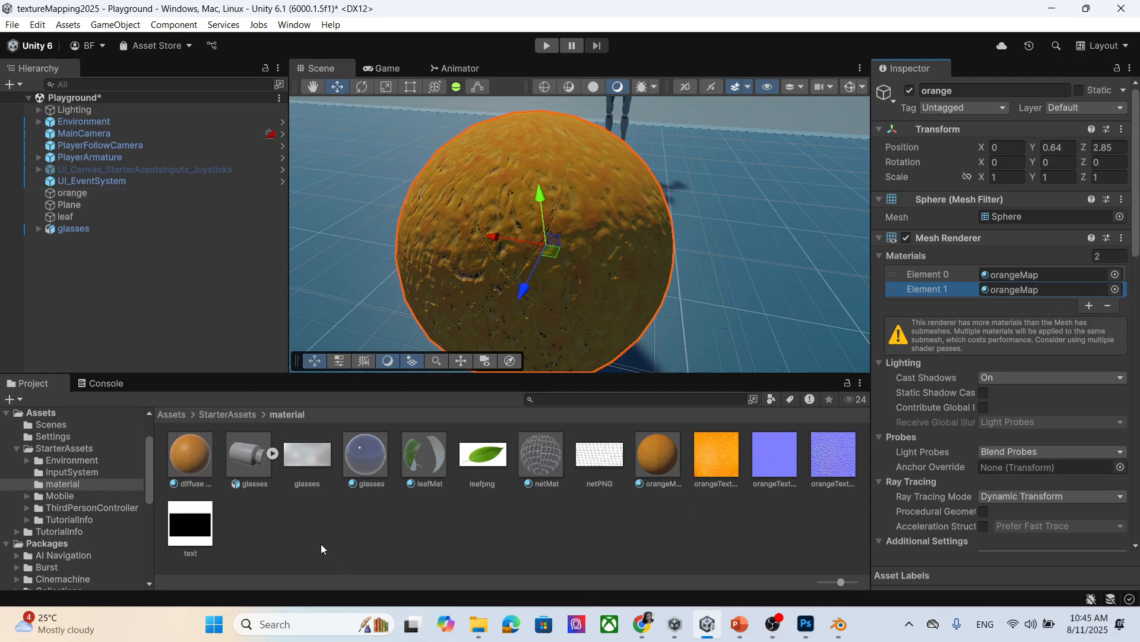
pyautogui.moveTo(465, 176)
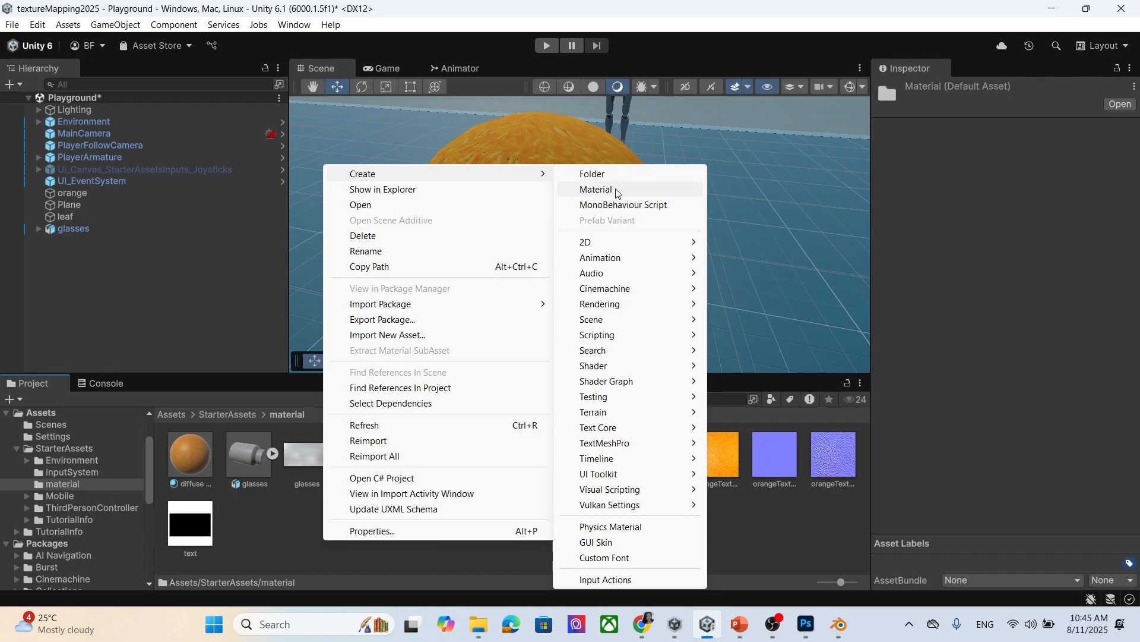
pyautogui.click(615, 187)
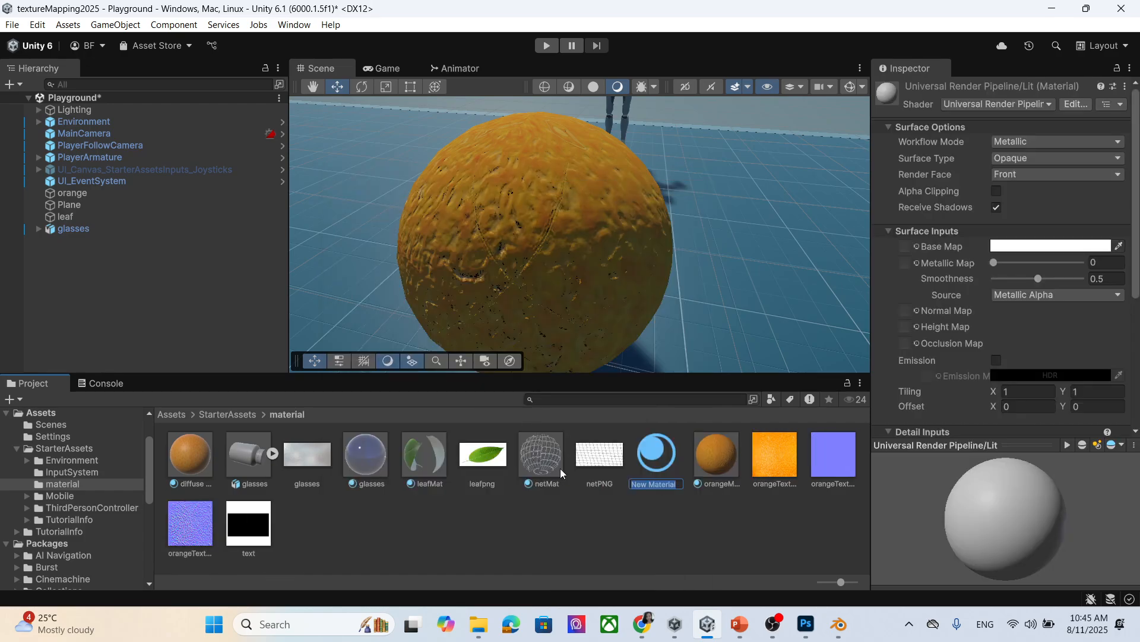
pyautogui.write('text')
pyautogui.press('Return')
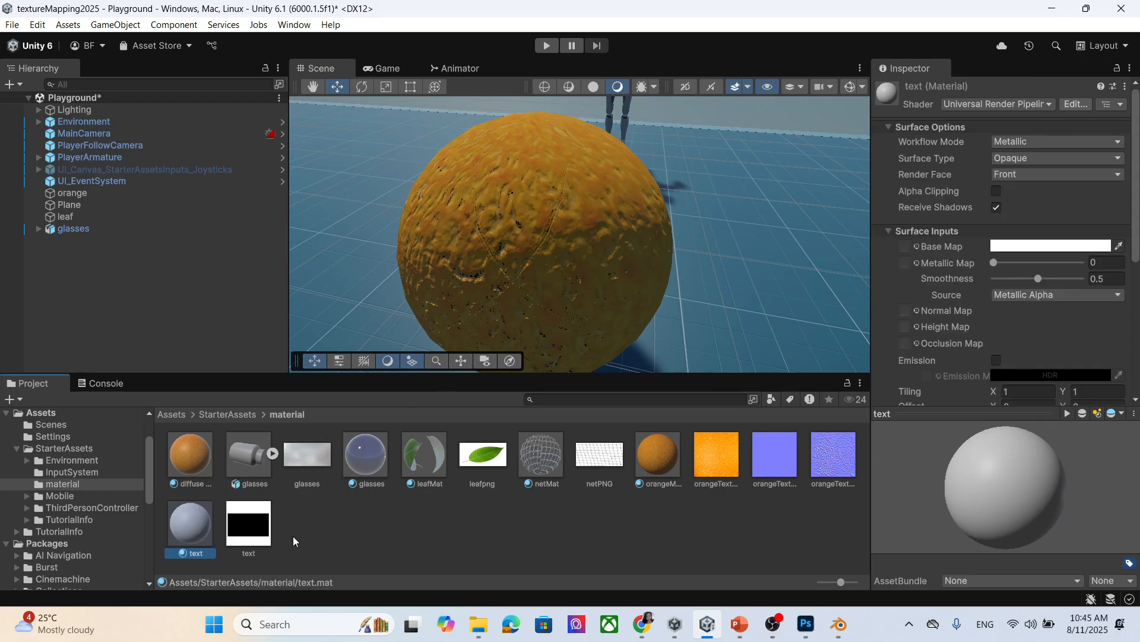
# Set the text texture's type to Normal map and reveal its file in File Explorer.
pyautogui.moveTo(252, 522); pyautogui.dragTo(278, 527)
pyautogui.click(250, 533)
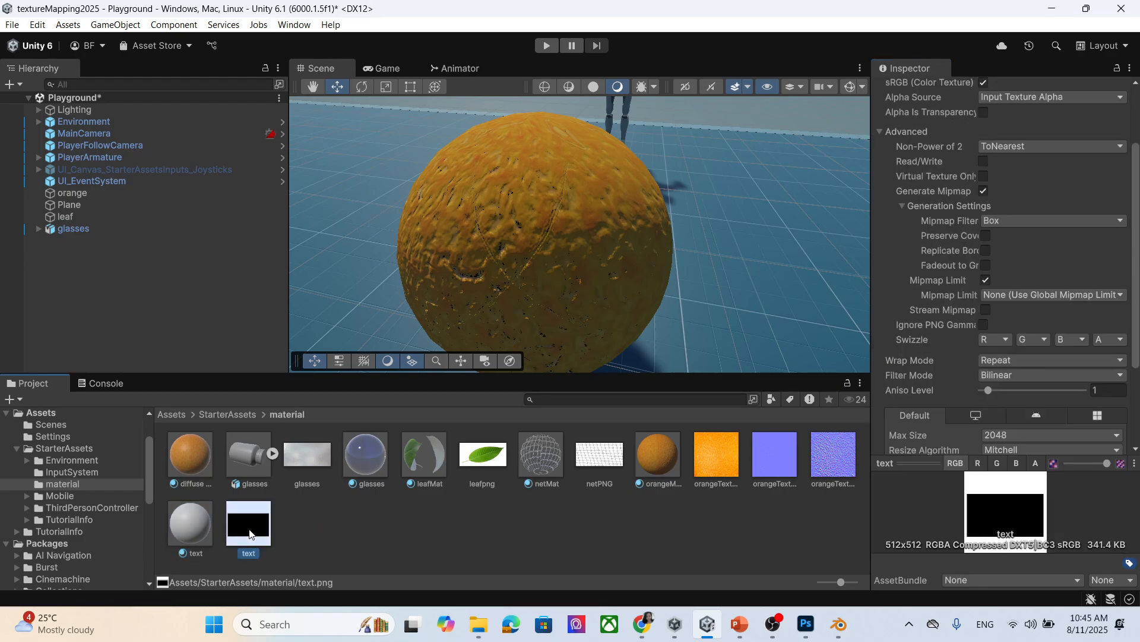
pyautogui.rightClick(251, 533)
pyautogui.click(503, 536)
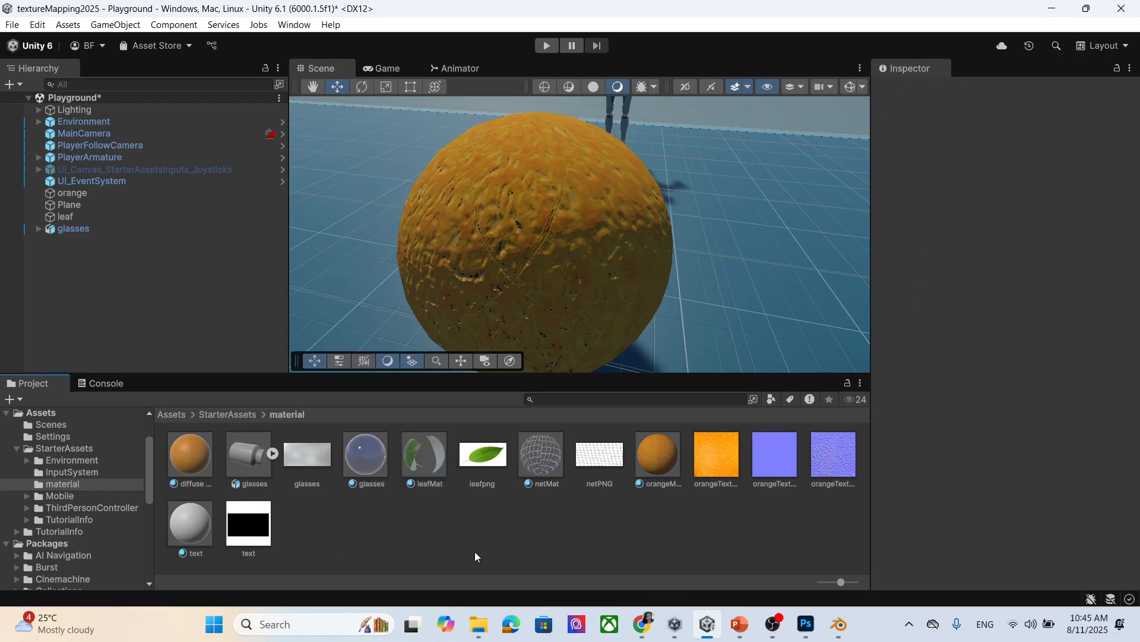
pyautogui.click(250, 537)
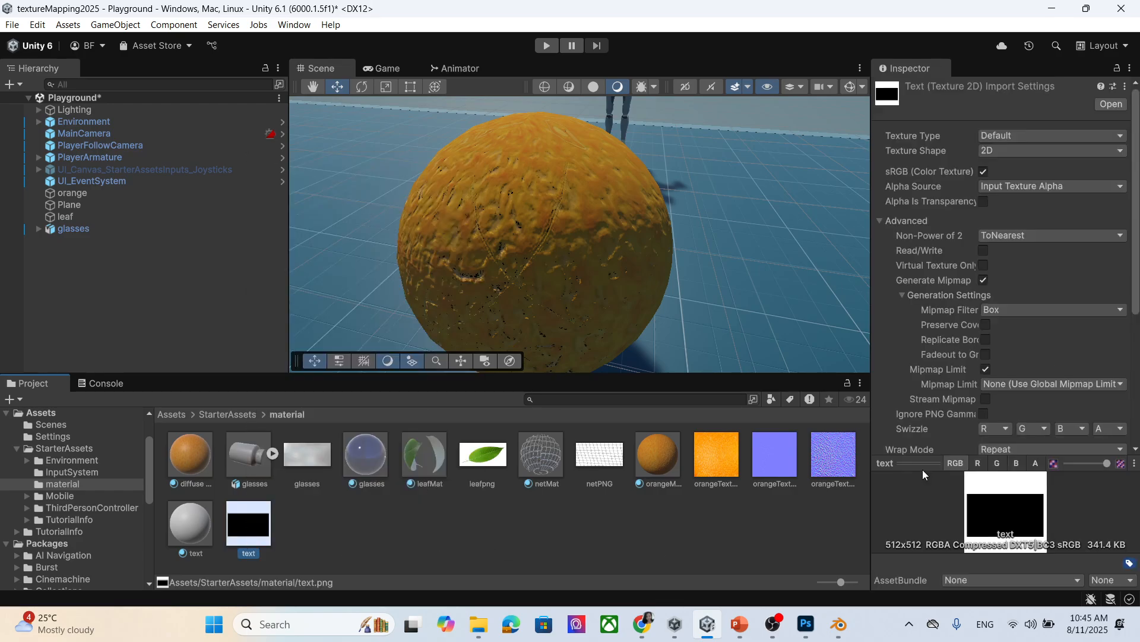
pyautogui.click(1024, 136)
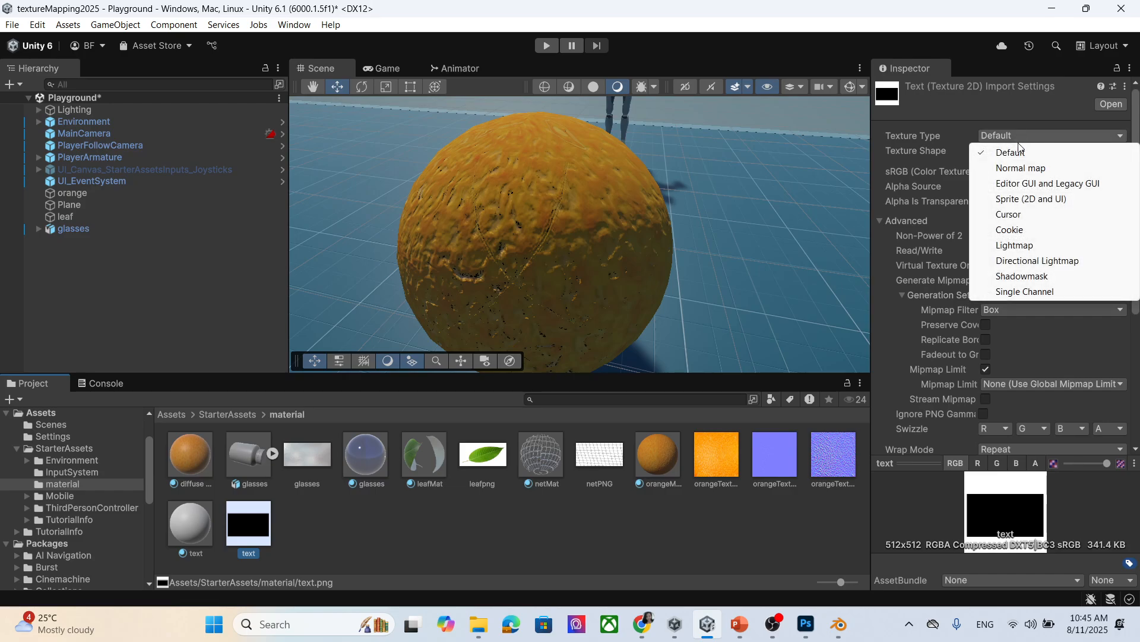
pyautogui.click(1030, 171)
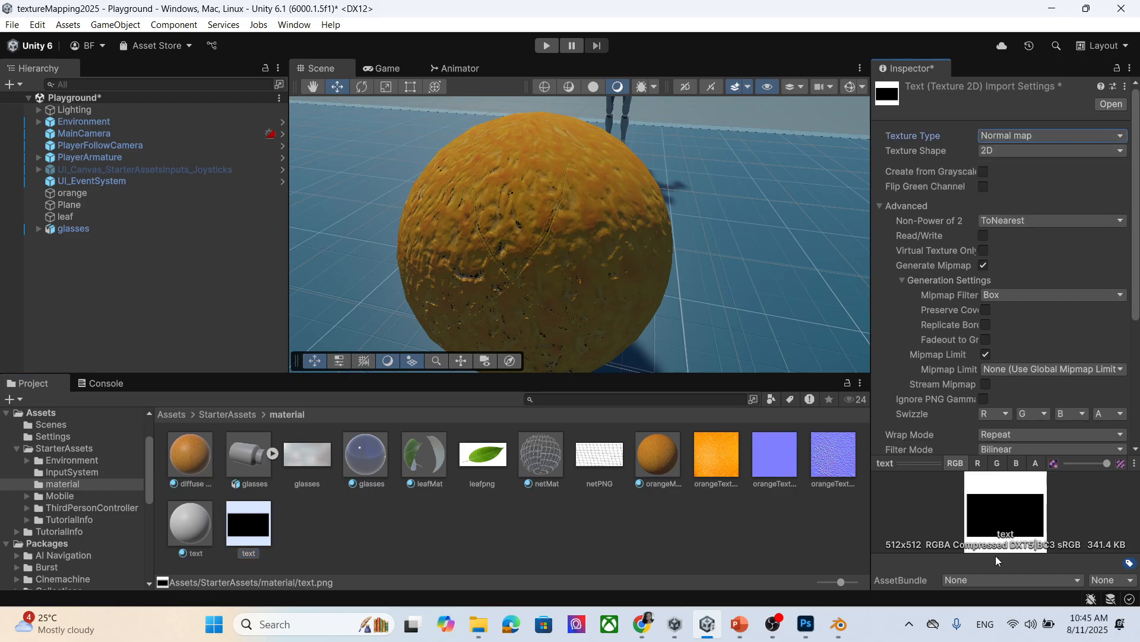
pyautogui.rightClick(242, 518)
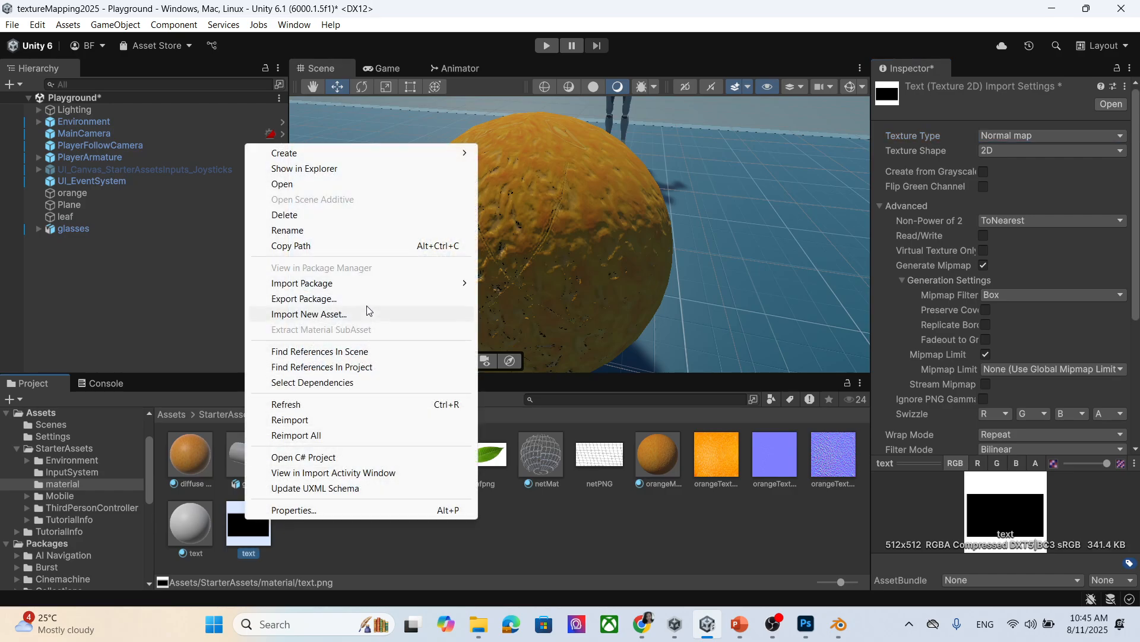
pyautogui.click(347, 168)
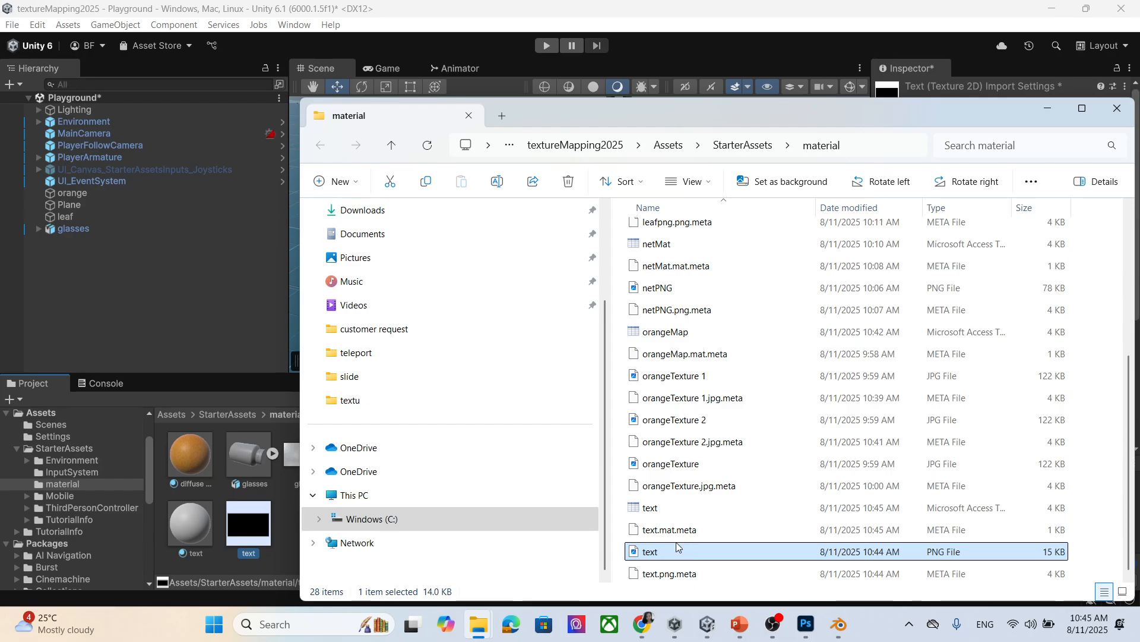
# Preview text.png, close the viewer and File Explorer, and bring Photoshop forward.
pyautogui.doubleClick(675, 547)
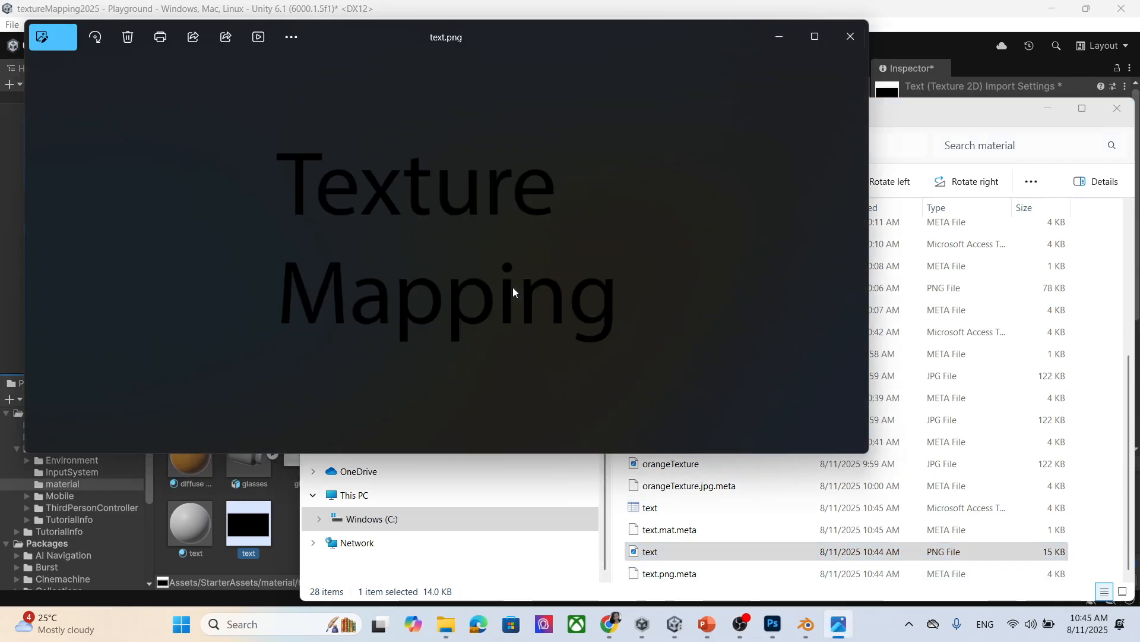
pyautogui.click(851, 38)
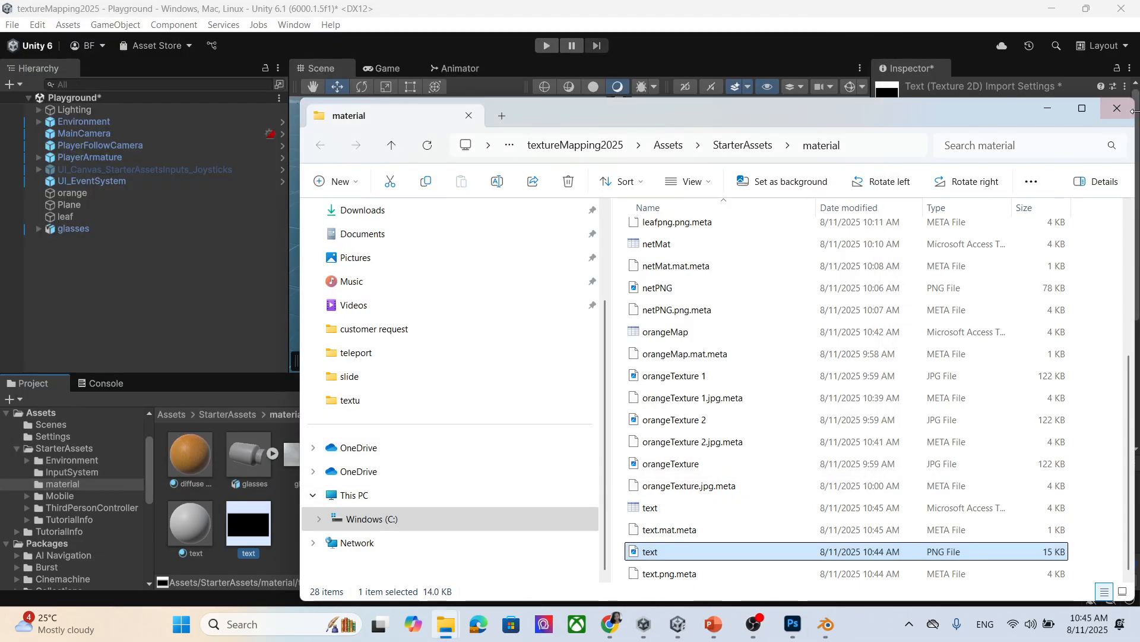
pyautogui.click(1117, 114)
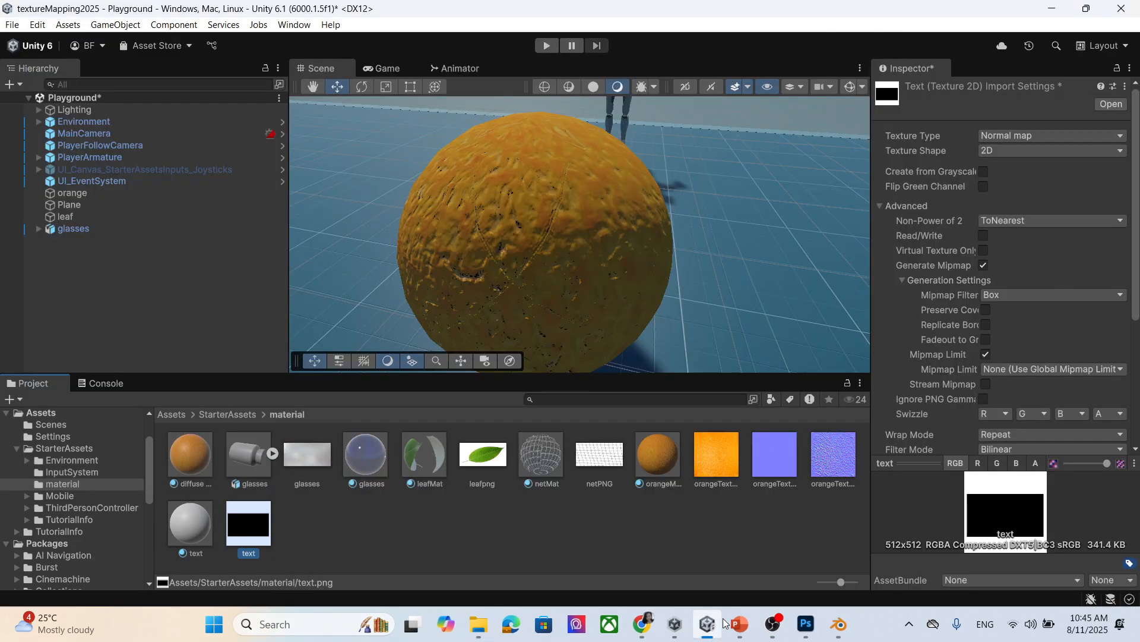
pyautogui.click(806, 624)
# Change the Texture Mapping text colour to red, ff0000.
pyautogui.doubleClick(577, 393)
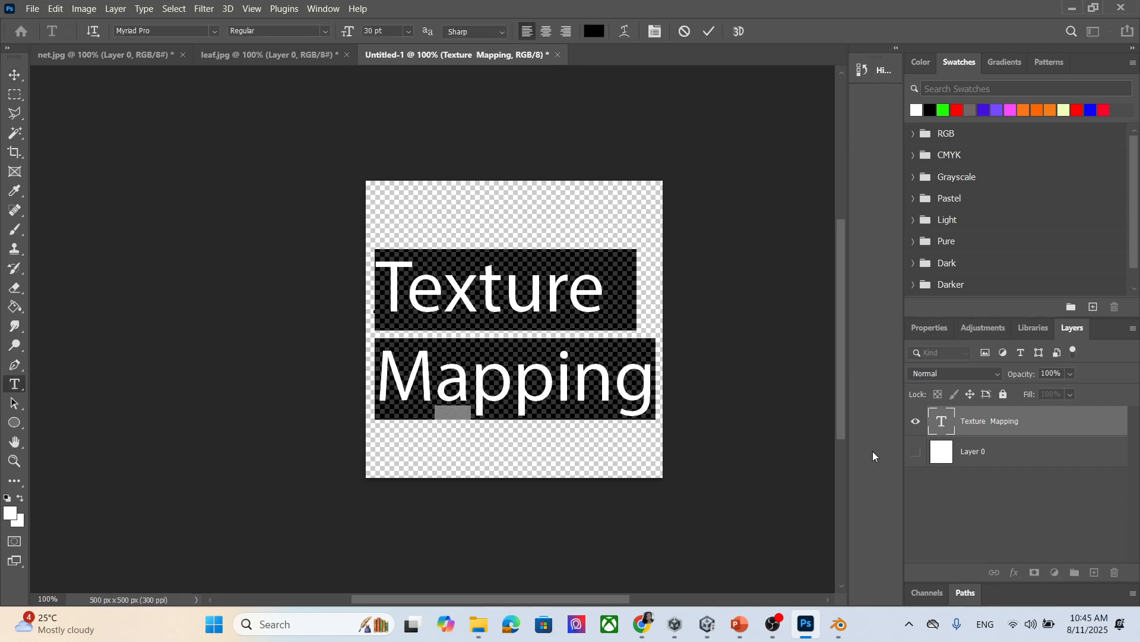
pyautogui.click(550, 369)
pyautogui.moveTo(655, 380); pyautogui.dragTo(379, 300)
pyautogui.click(596, 35)
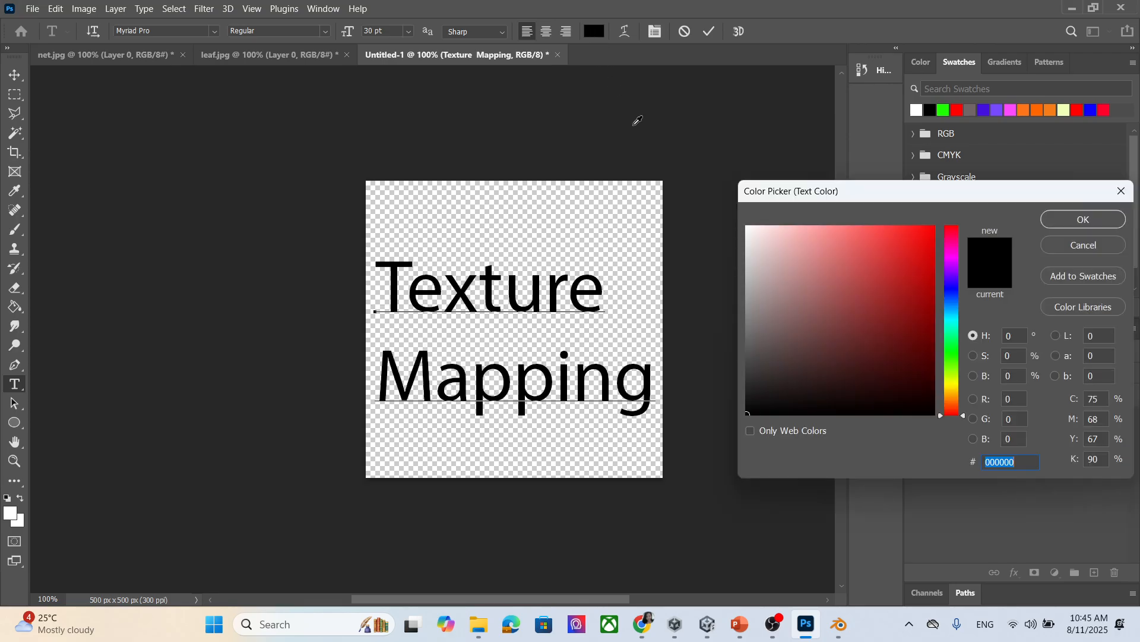
pyautogui.write('ffffff')
pyautogui.click(1081, 220)
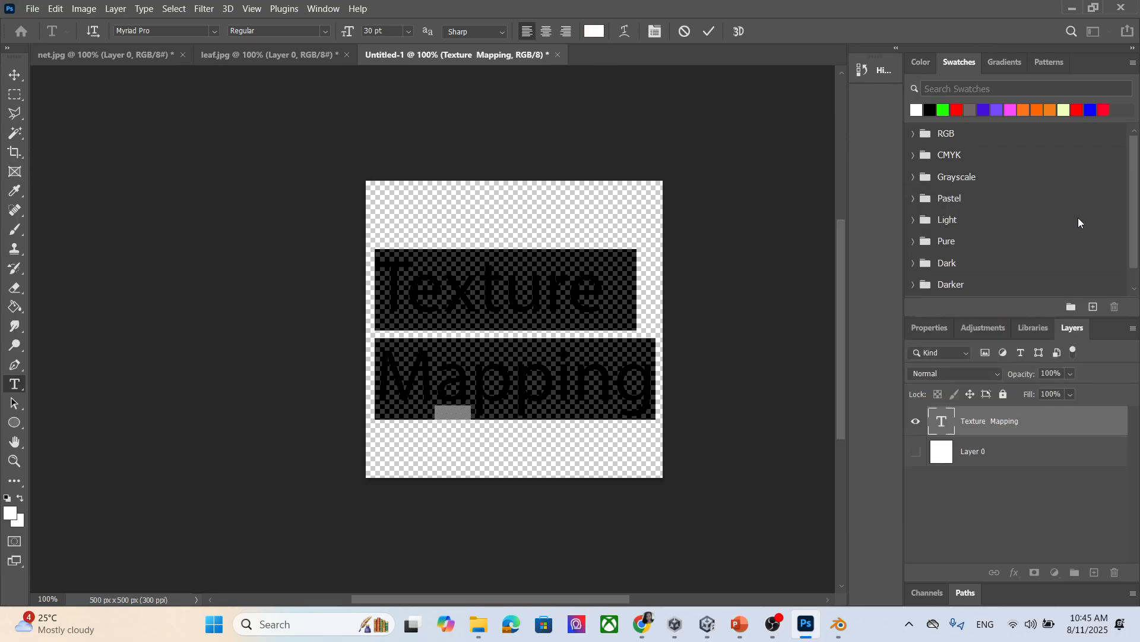
pyautogui.click(596, 33)
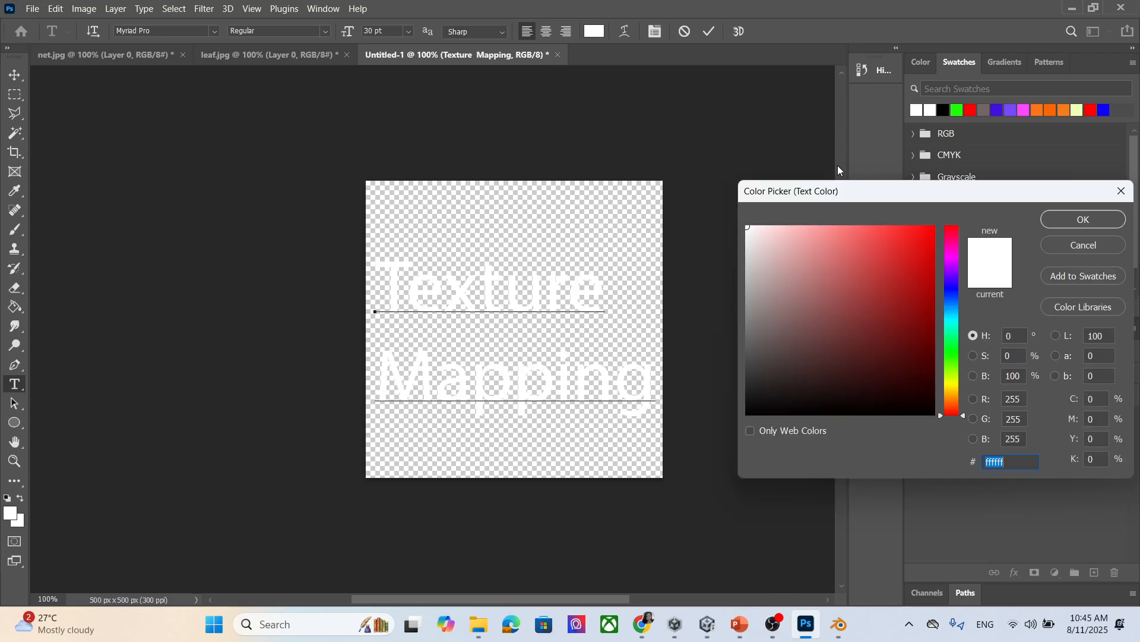
pyautogui.write('ff0000')
pyautogui.click(1102, 220)
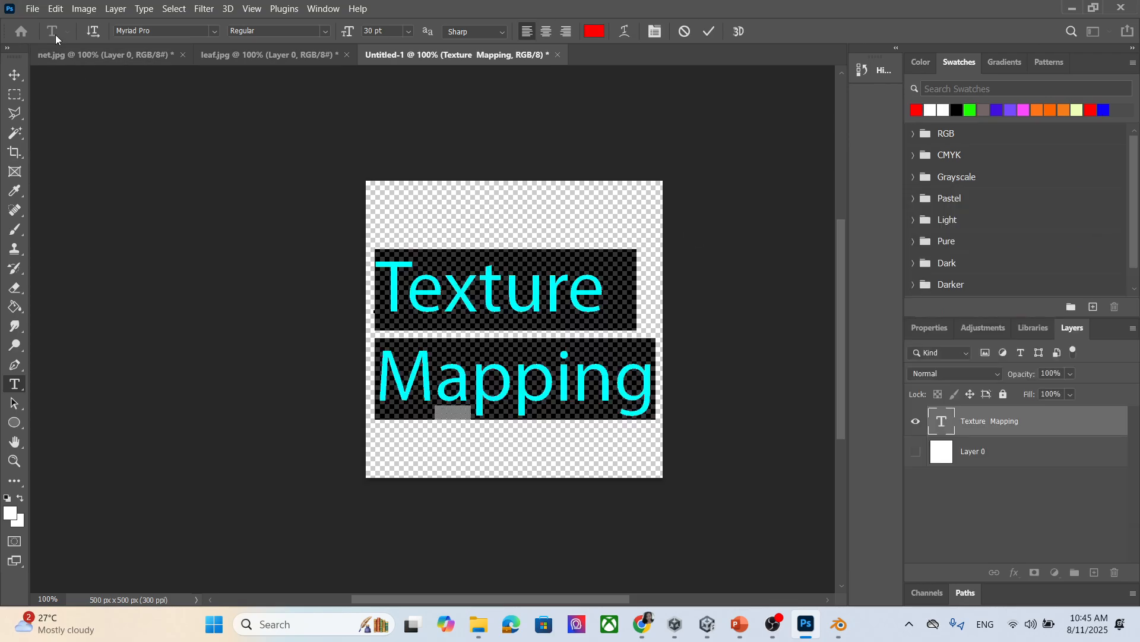
# Deselect and commit the red text edit.
pyautogui.click(34, 8)
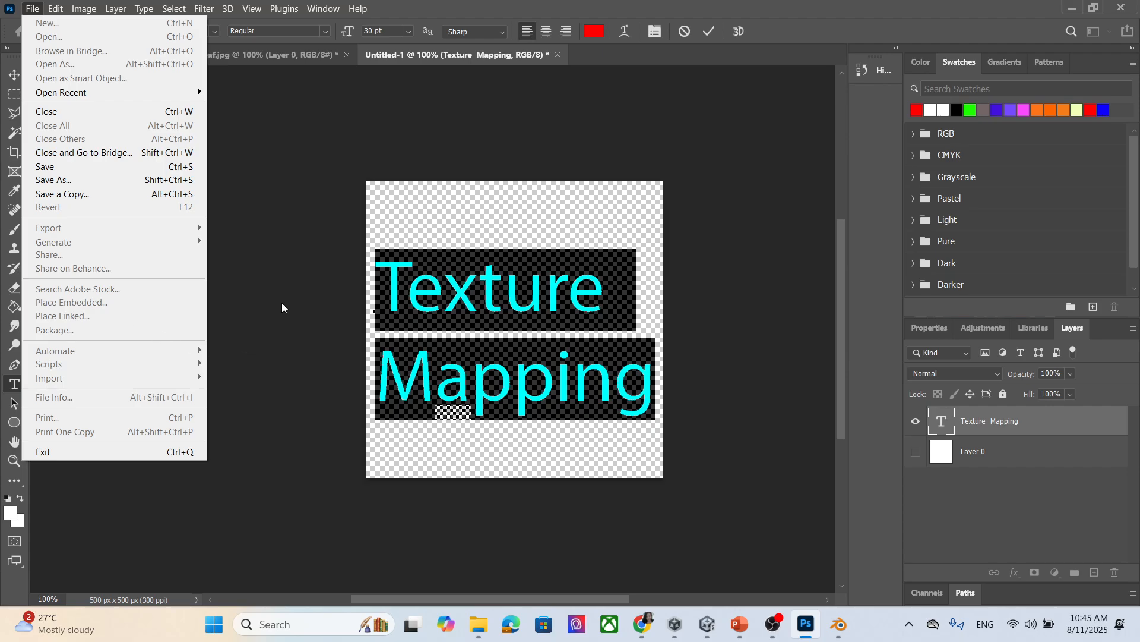
pyautogui.click(282, 303)
pyautogui.click(32, 9)
pyautogui.click(300, 247)
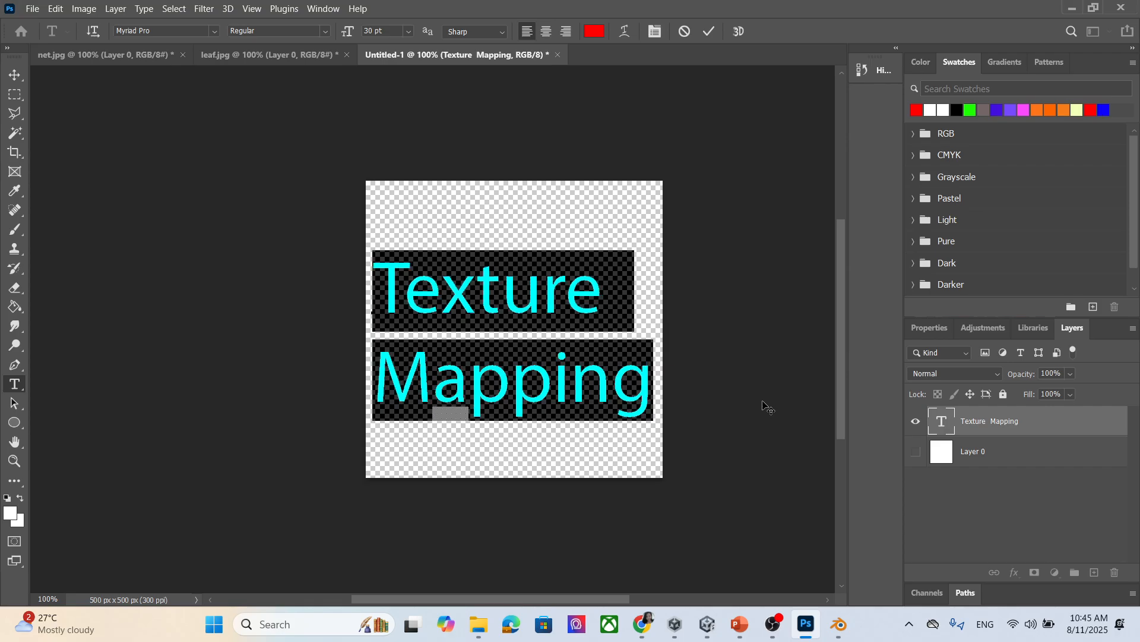
pyautogui.click(553, 362)
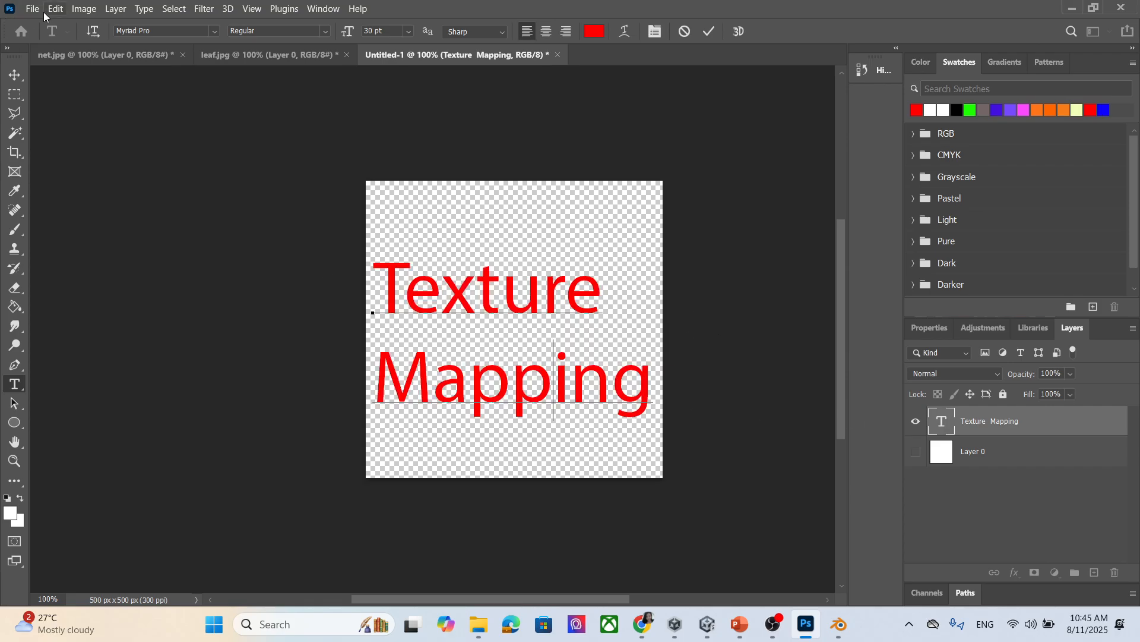
pyautogui.click(37, 9)
pyautogui.click(309, 118)
pyautogui.click(23, 76)
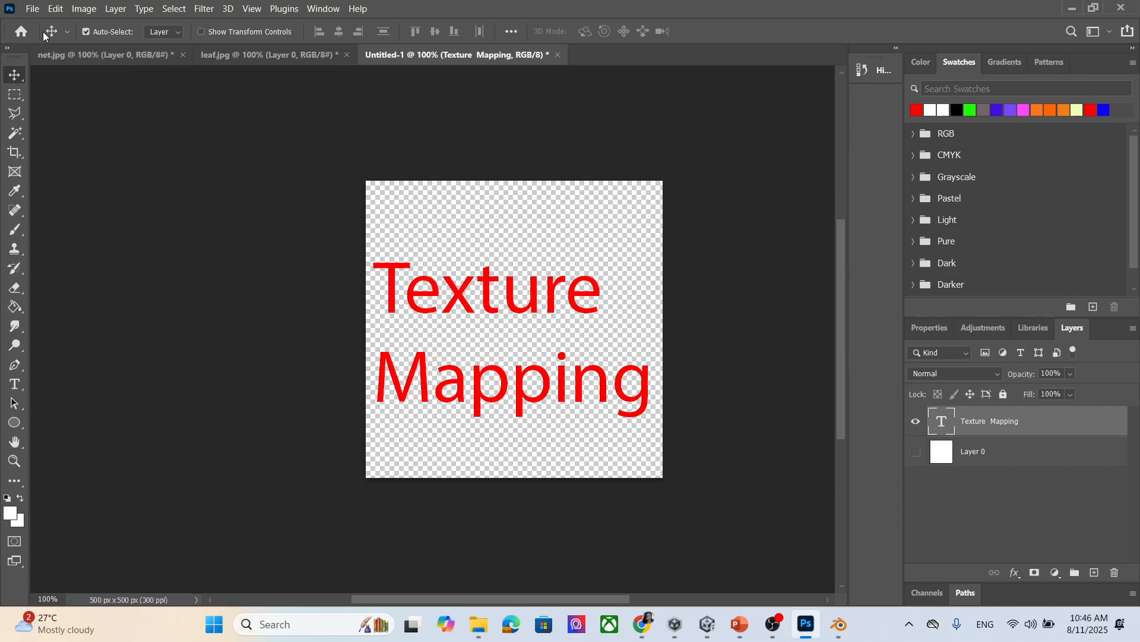
# Quick Export the image as PNG, overwriting the existing text.png.
pyautogui.click(32, 8)
pyautogui.moveTo(89, 231)
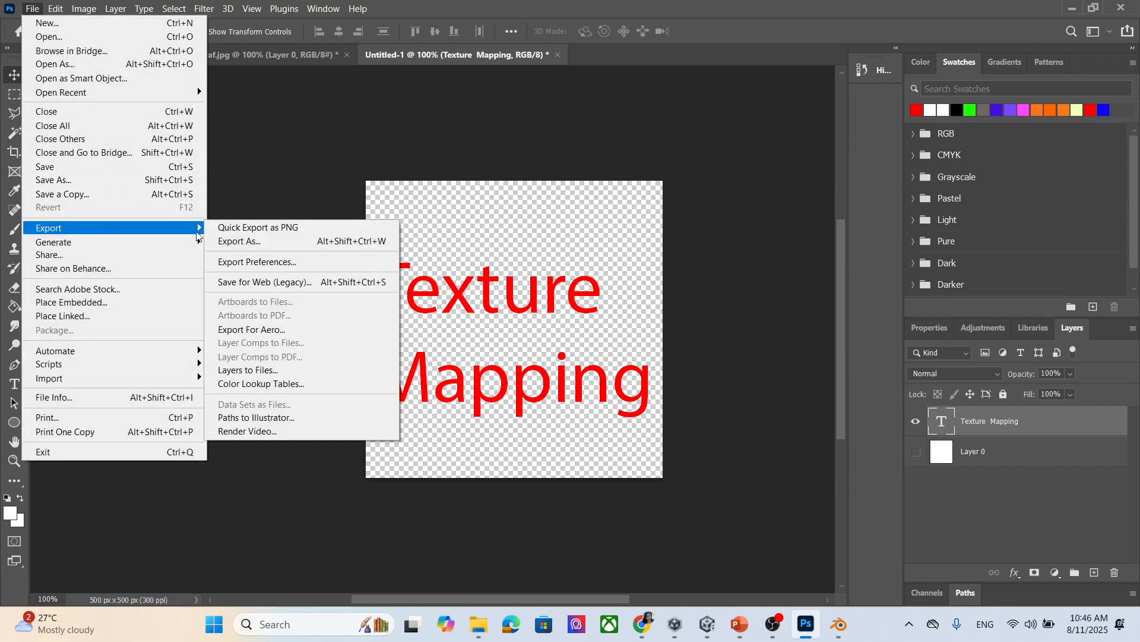
pyautogui.click(310, 229)
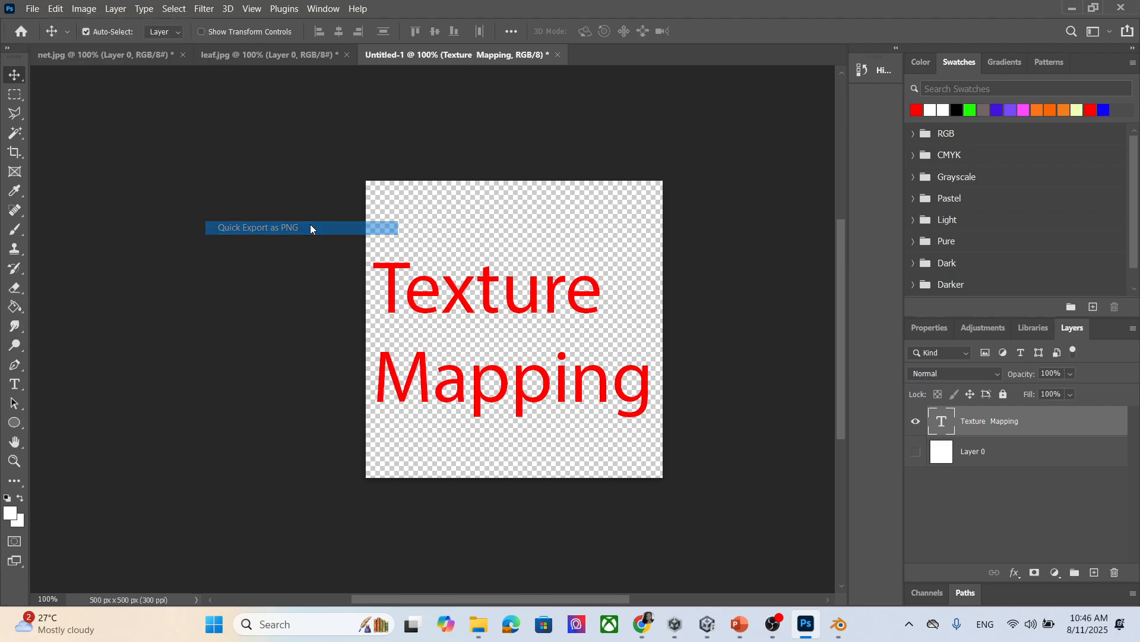
pyautogui.click(395, 150)
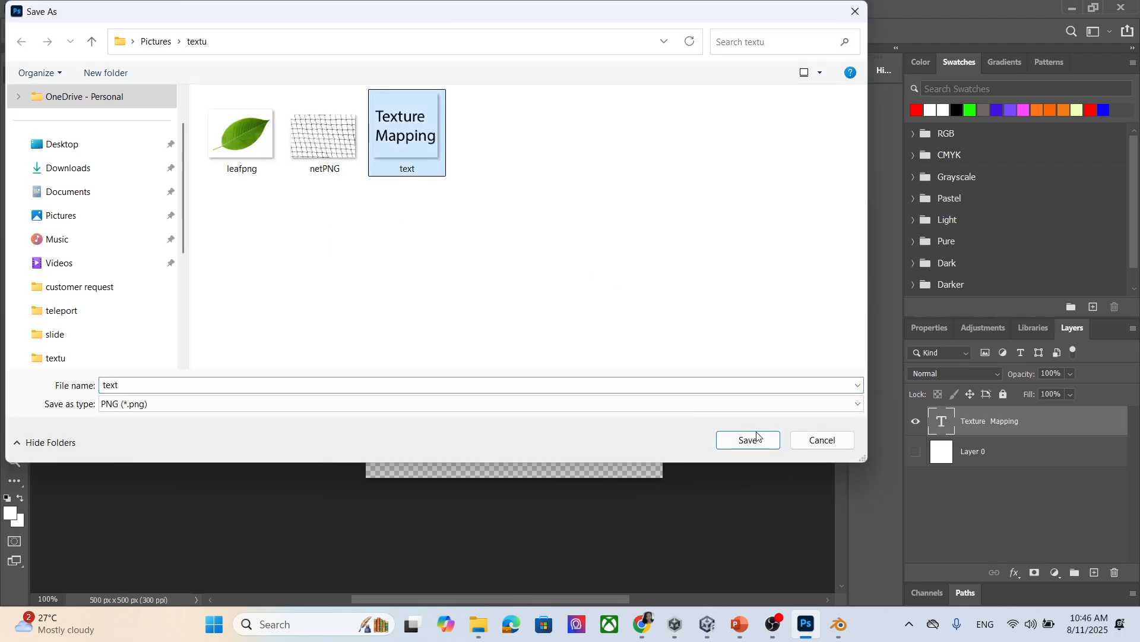
pyautogui.click(749, 439)
pyautogui.click(605, 312)
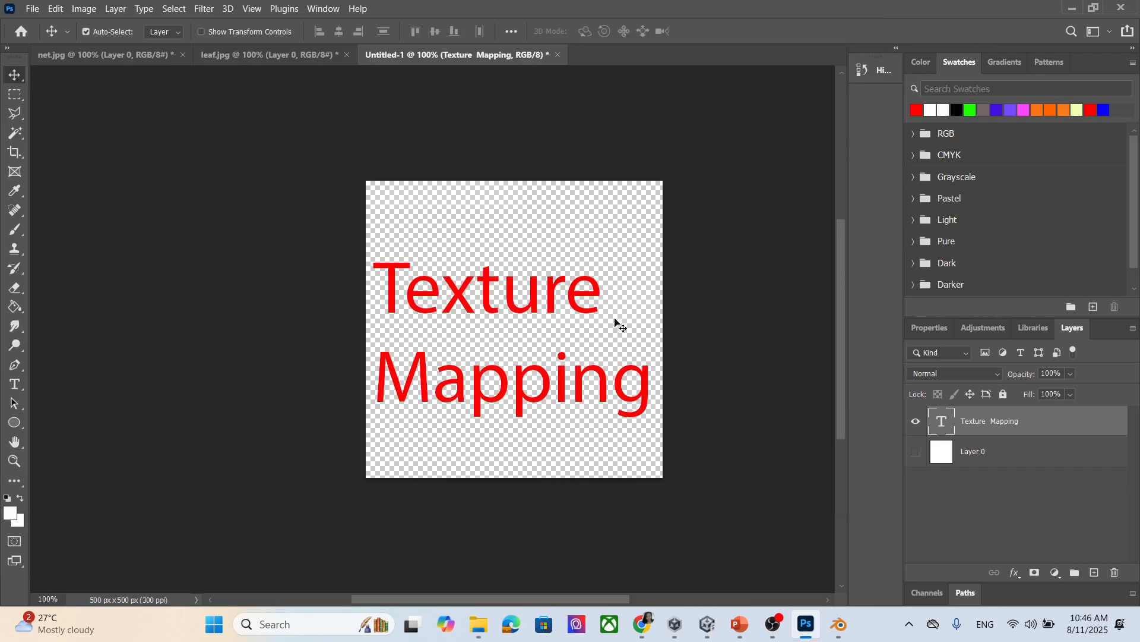
# Drag the new text.png from the textu folder into Unity's material folder.
pyautogui.moveTo(479, 624)
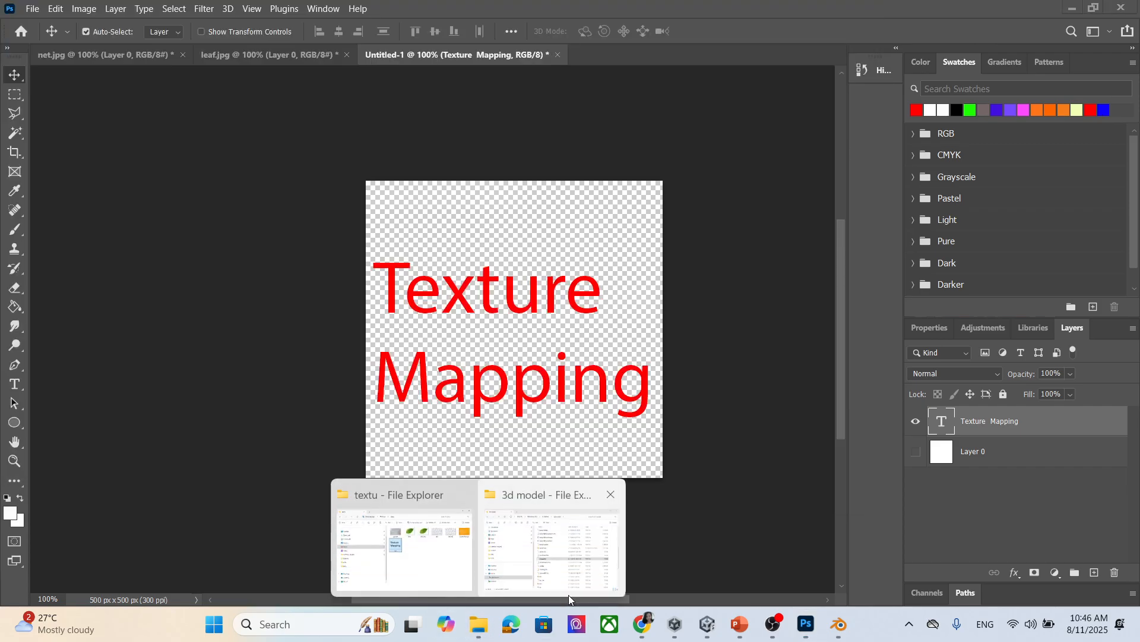
pyautogui.click(427, 569)
pyautogui.moveTo(611, 419); pyautogui.dragTo(250, 539)
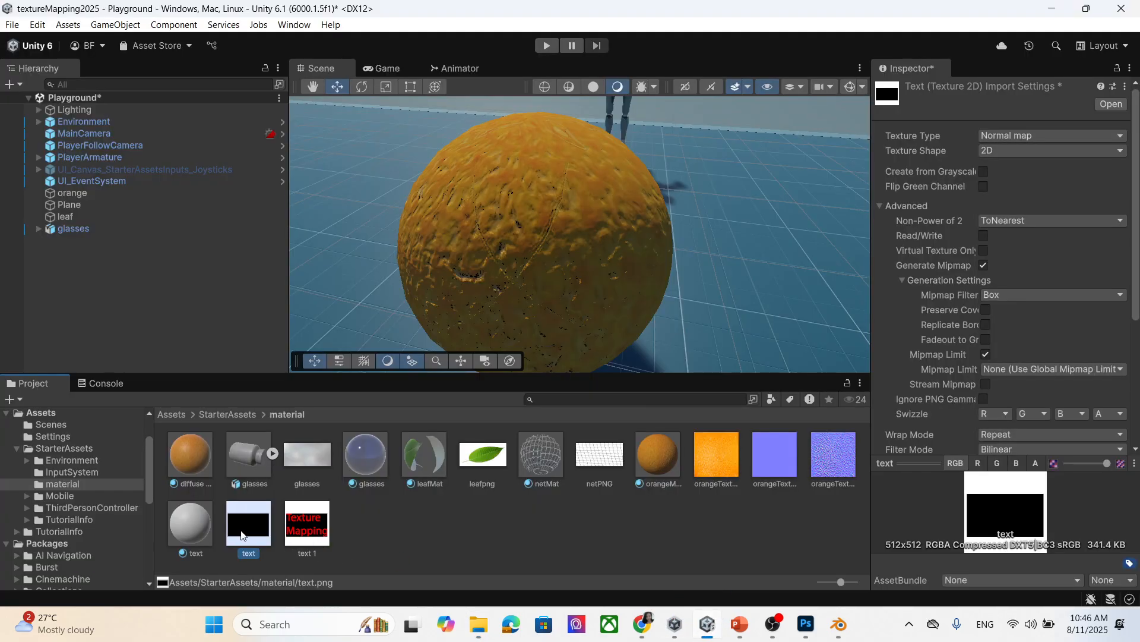
# Delete the old text.png texture asset from the project.
pyautogui.press('Delete')
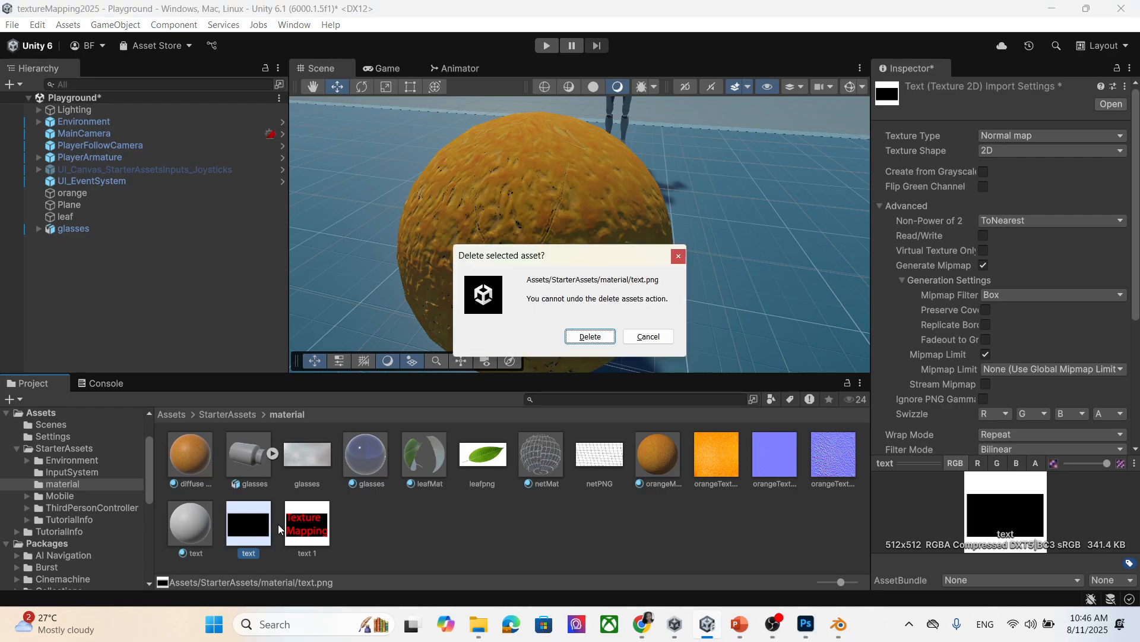
pyautogui.click(597, 337)
pyautogui.click(200, 532)
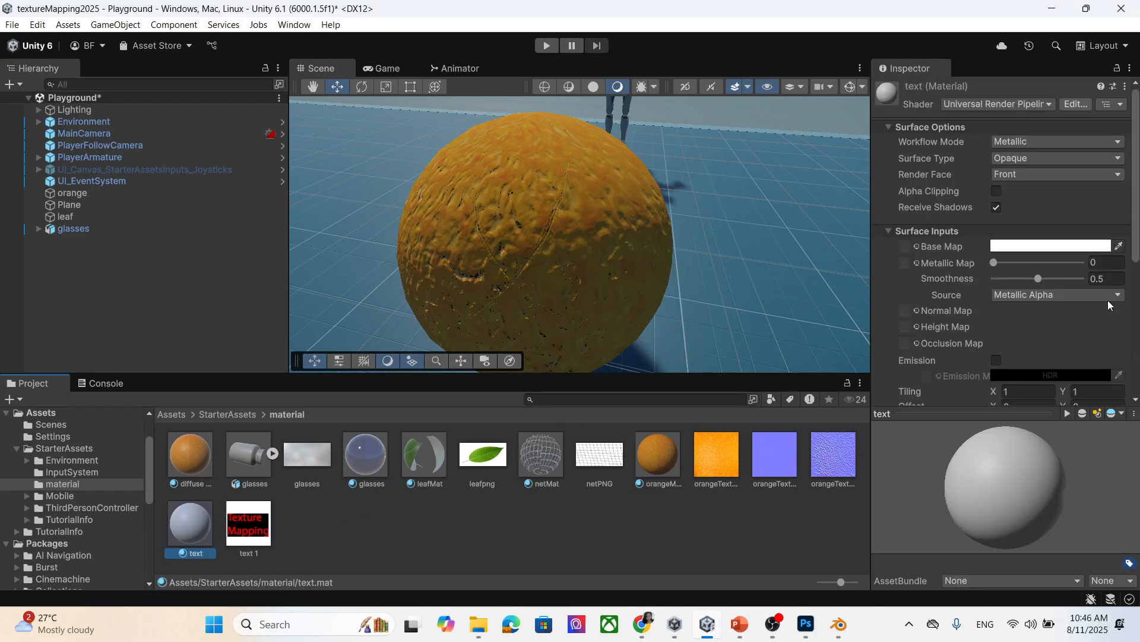
# Duplicate text 1 as text 2 and apply it as a normal map created from grayscale.
pyautogui.click(264, 530)
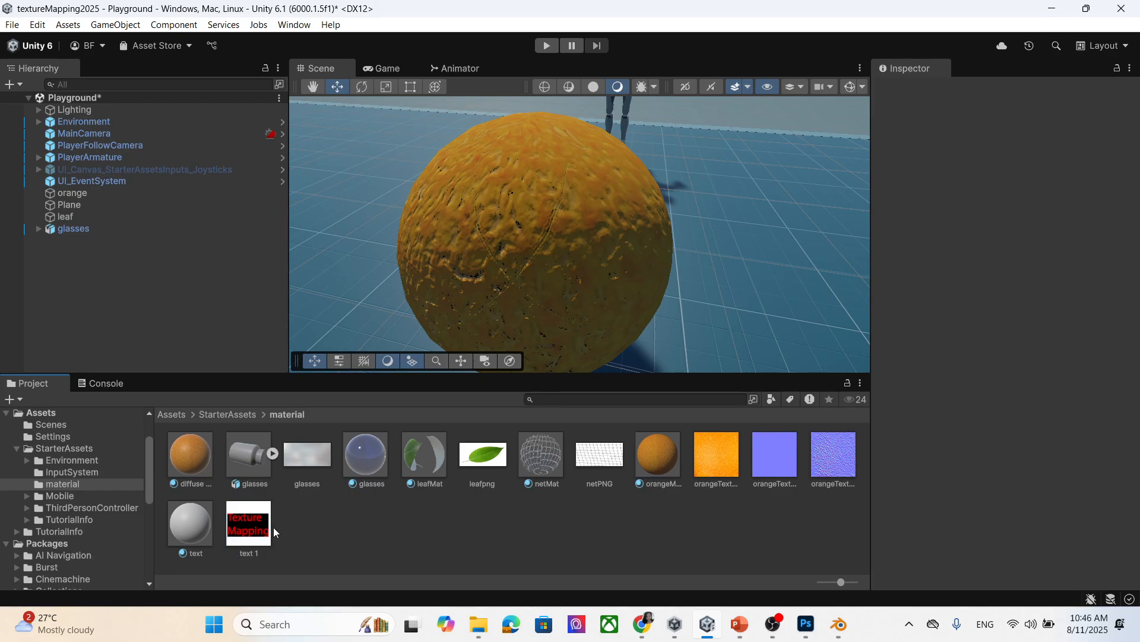
pyautogui.hotkey('ctrl', 'd')
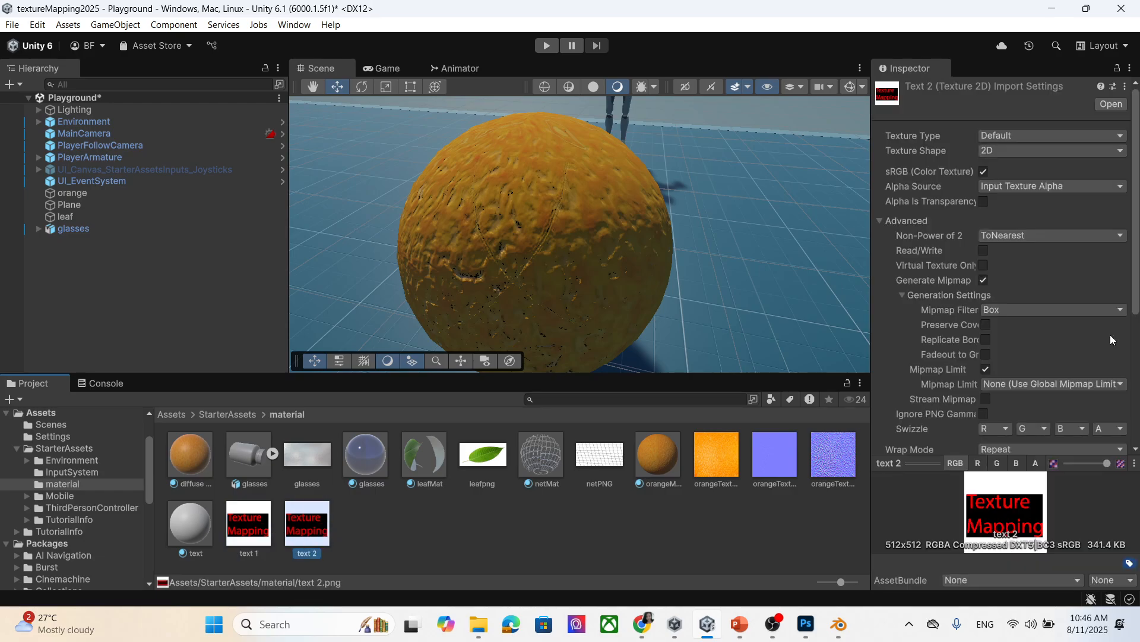
pyautogui.click(1036, 136)
pyautogui.click(1037, 165)
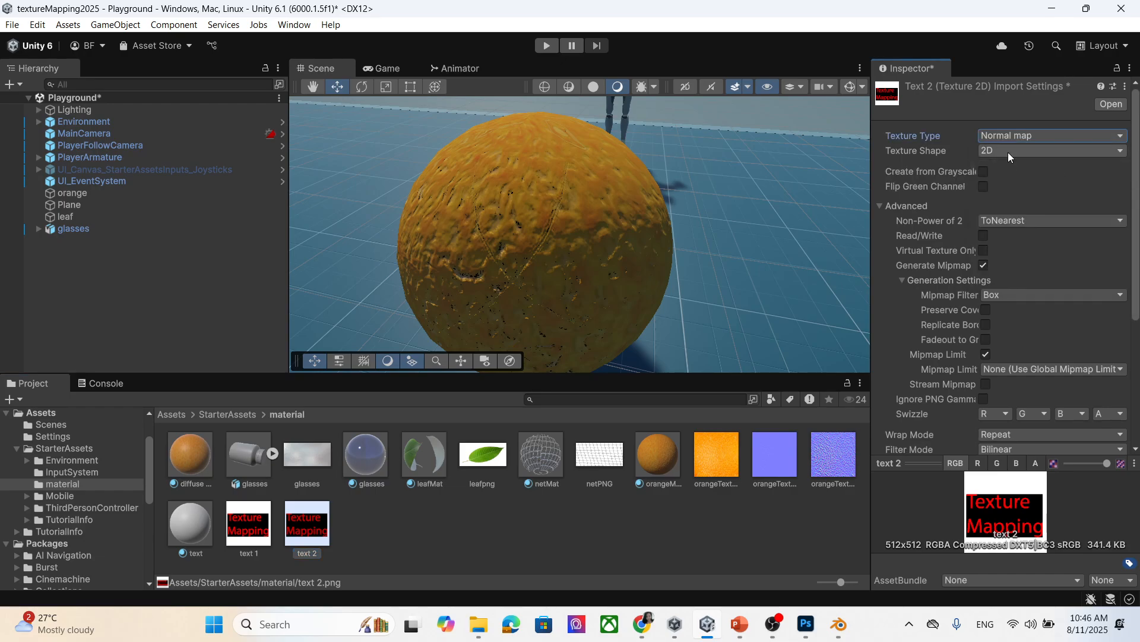
pyautogui.click(989, 170)
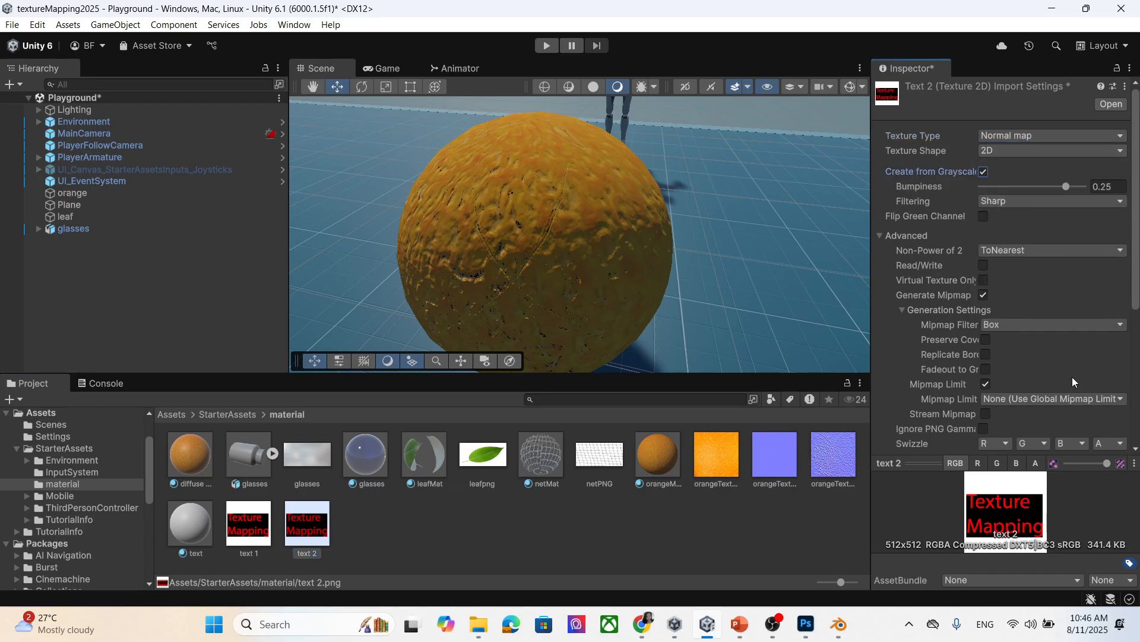
pyautogui.scroll(-10, 1073, 376)
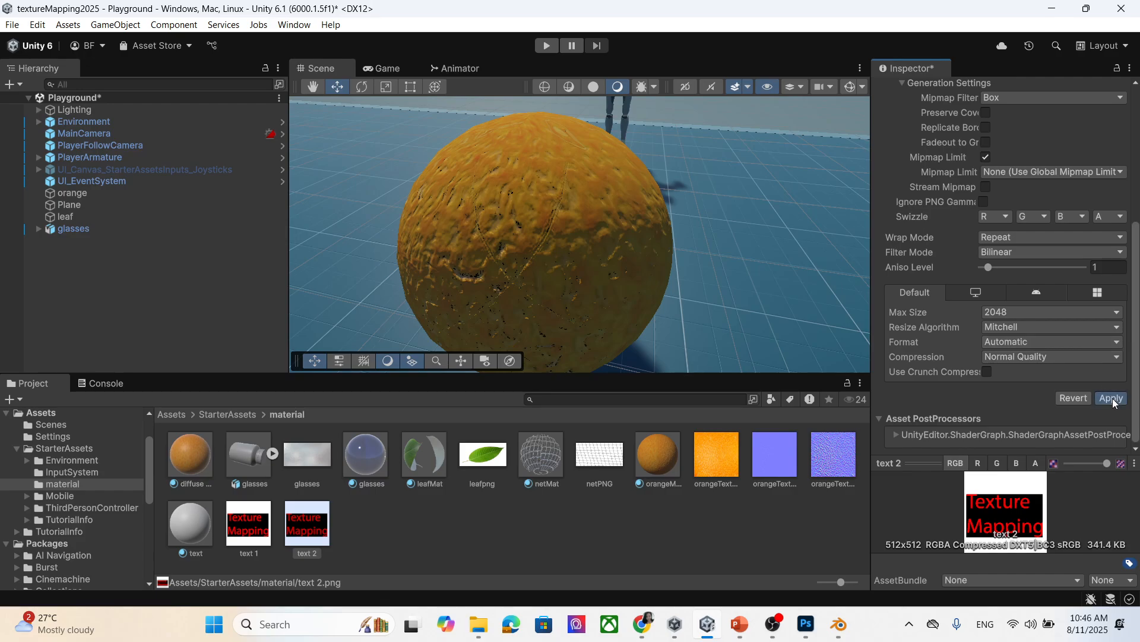
pyautogui.click(1112, 399)
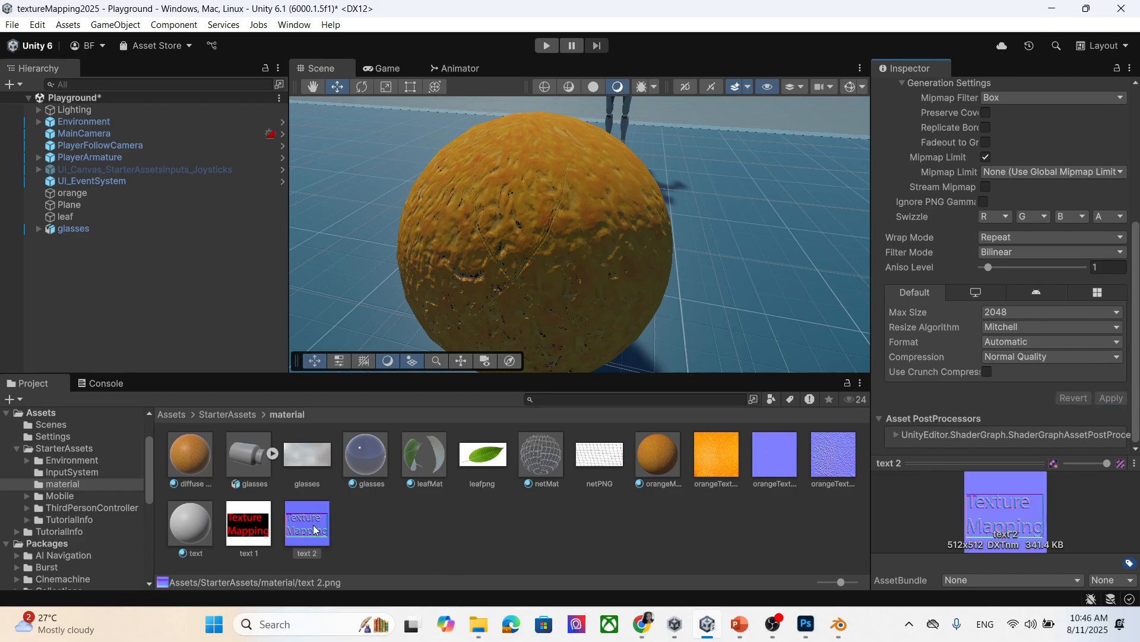
pyautogui.click(198, 532)
# Assign the text material to the orange sphere's second material slot.
pyautogui.scroll(-1, 943, 300)
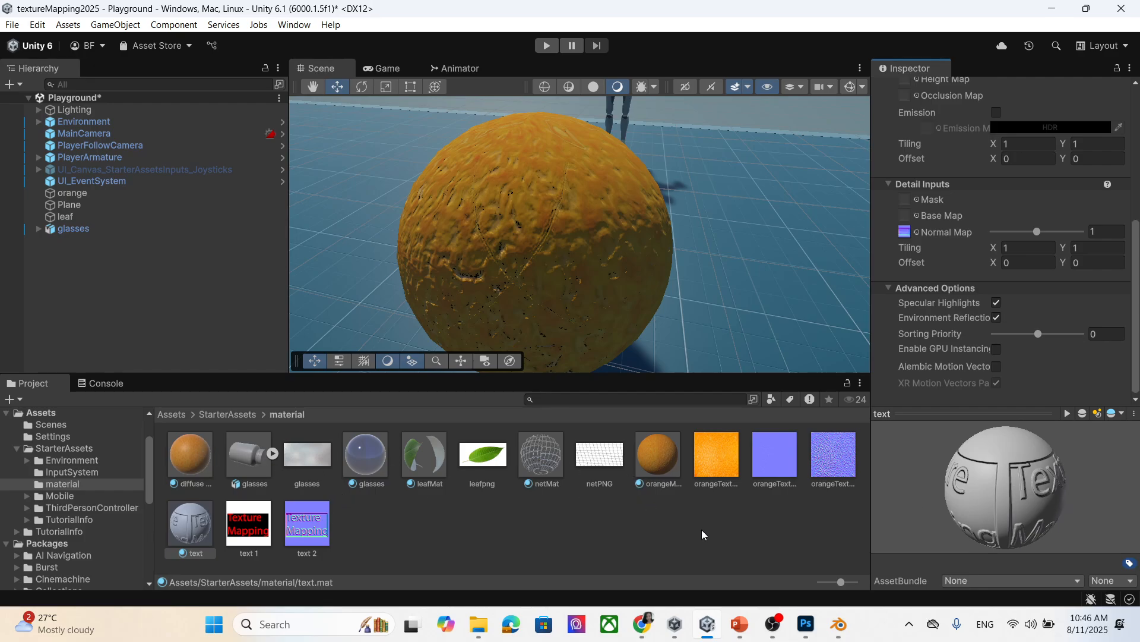
pyautogui.click(119, 193)
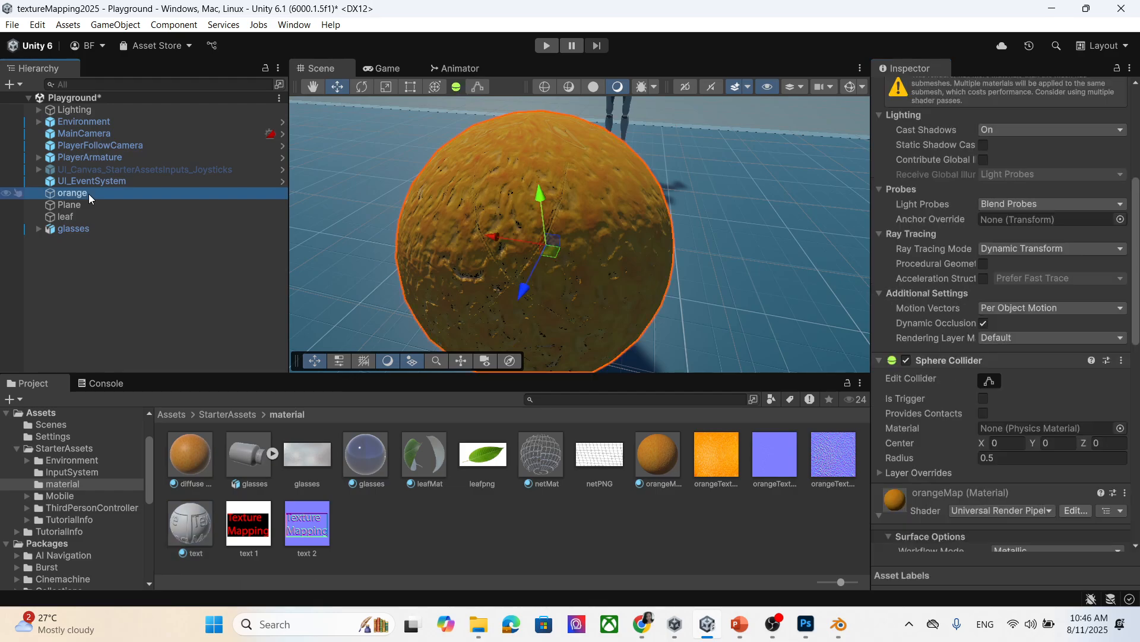
pyautogui.scroll(-2, 1096, 386)
pyautogui.scroll(-3, 1085, 431)
pyautogui.scroll(9, 1089, 397)
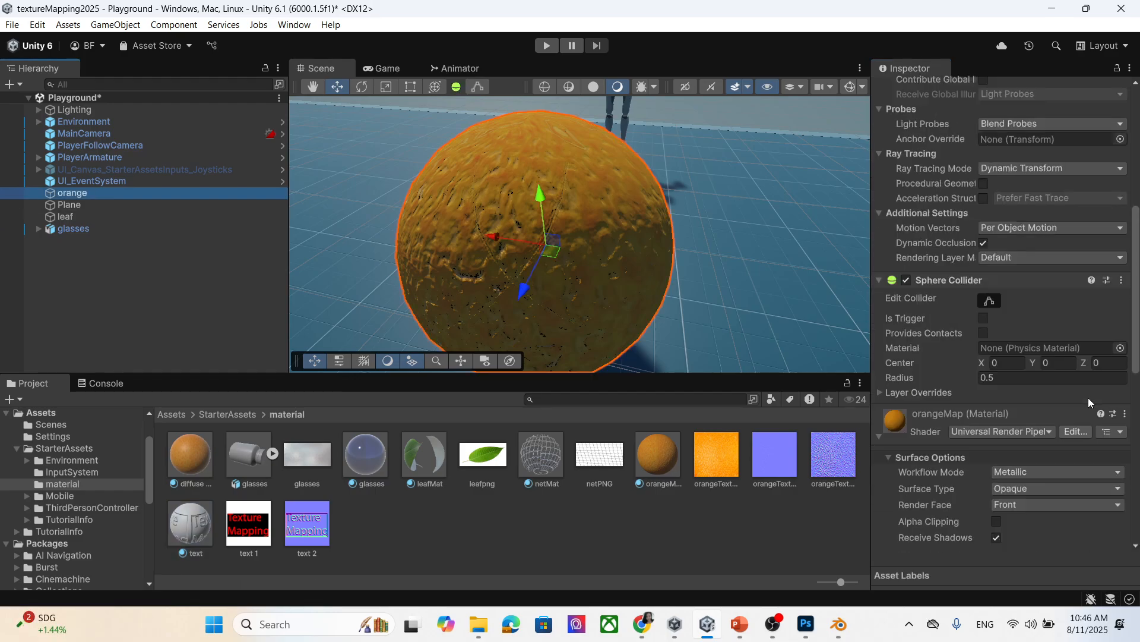
pyautogui.moveTo(190, 523); pyautogui.dragTo(1016, 291)
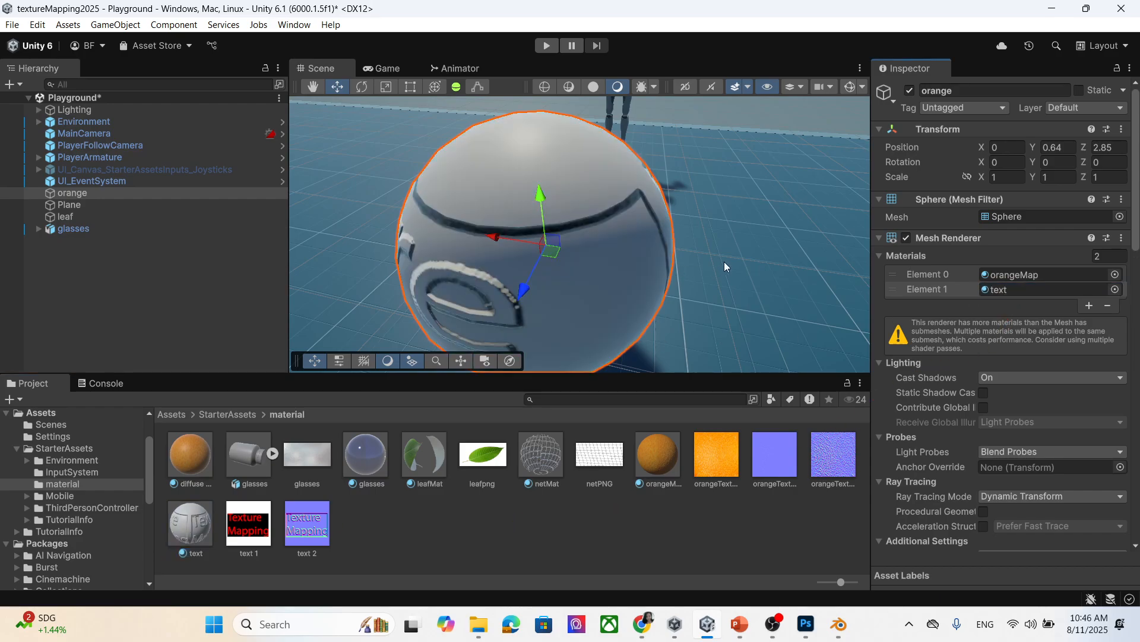
# Remove the text material slot so only orangeMap remains on the sphere.
pyautogui.scroll(-2, 600, 247)
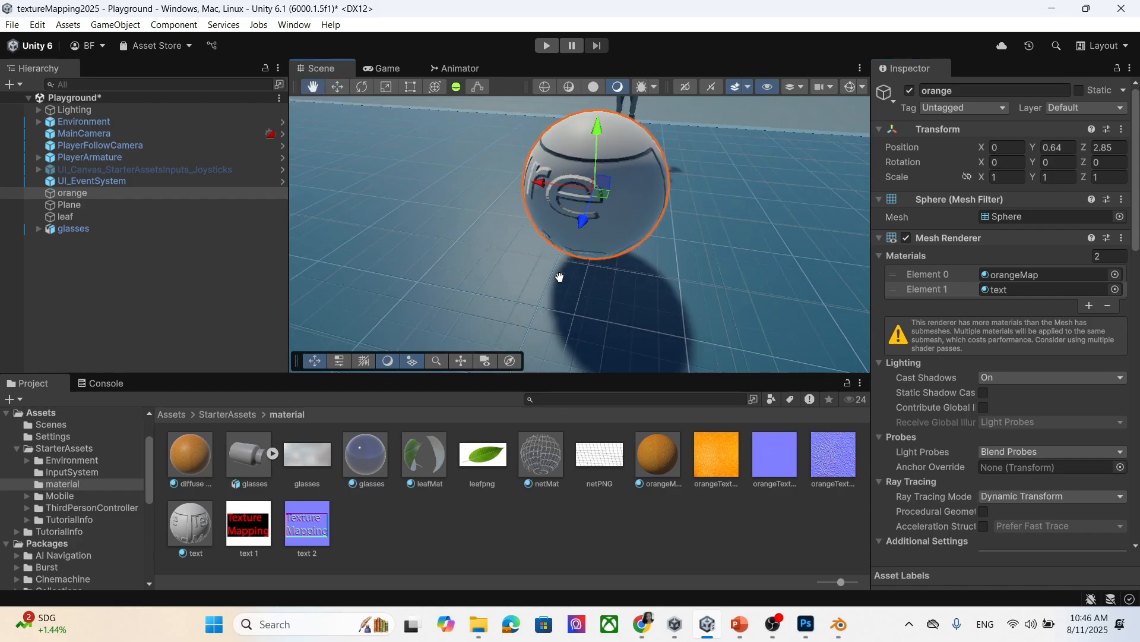
pyautogui.scroll(-2, 562, 273)
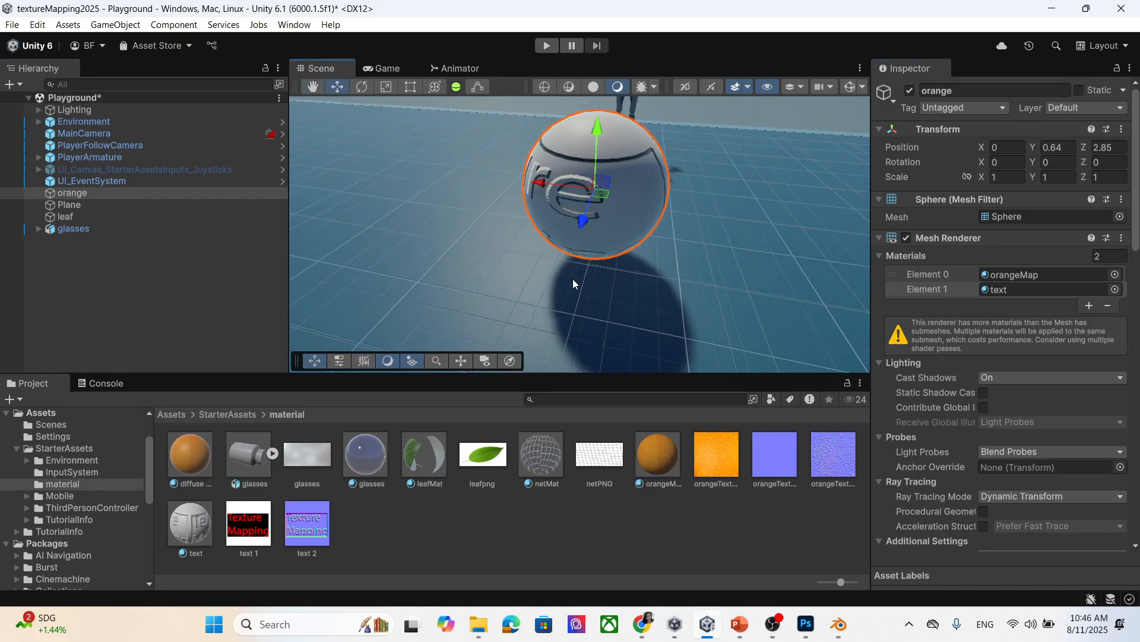
pyautogui.click(1051, 291)
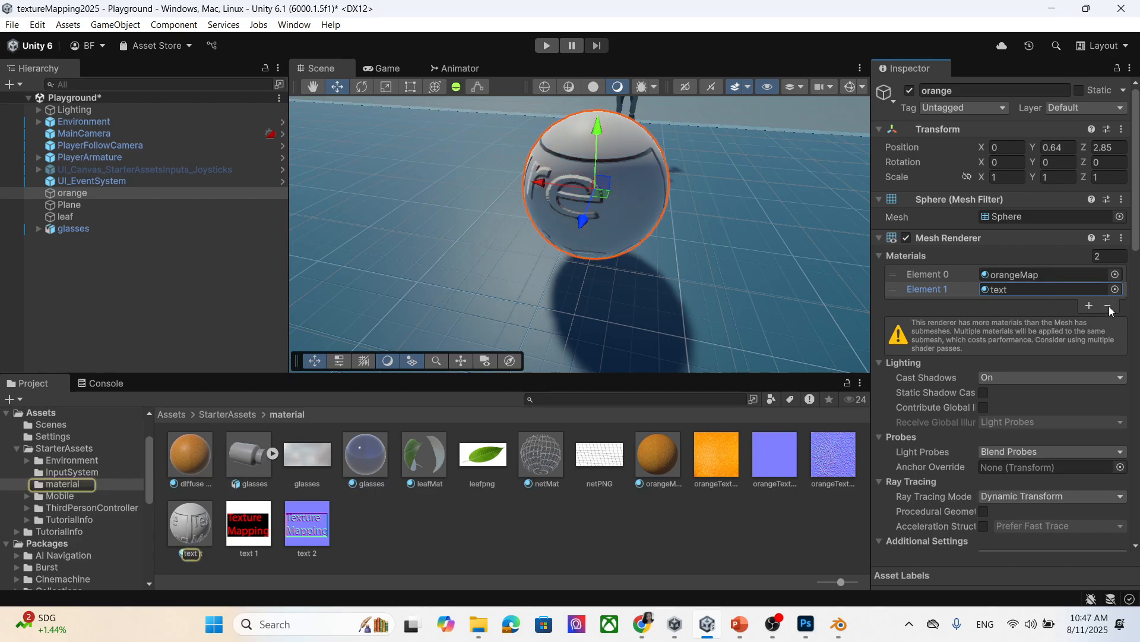
pyautogui.click(1109, 306)
pyautogui.click(1046, 275)
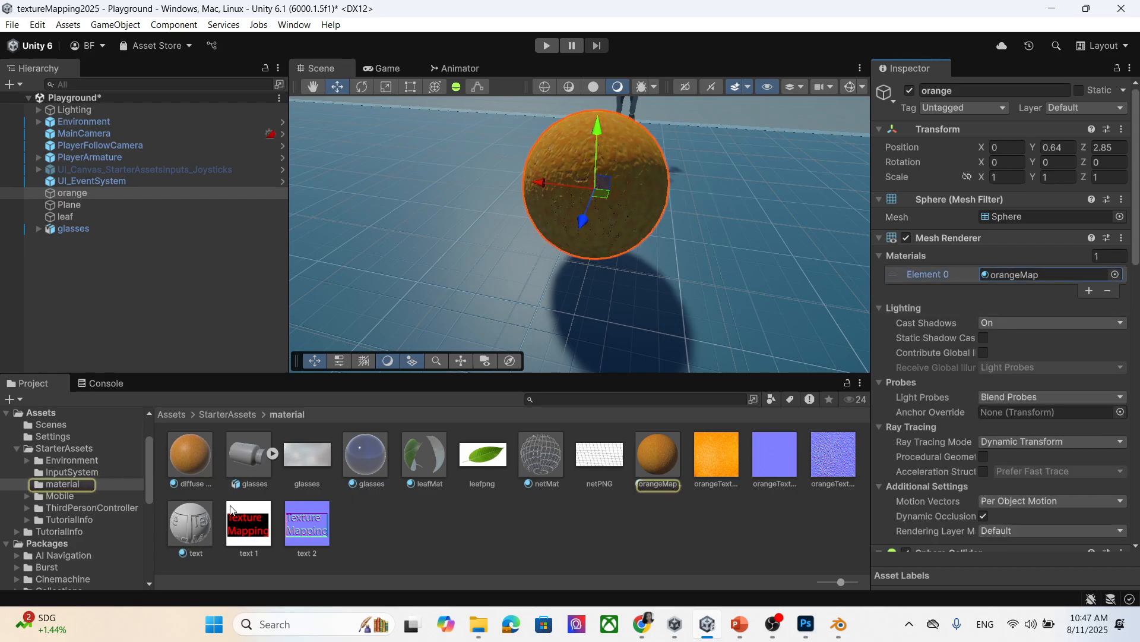
# Put the text material in Element 0 and diffuse map in a new Element 1.
pyautogui.moveTo(205, 529); pyautogui.dragTo(1075, 282)
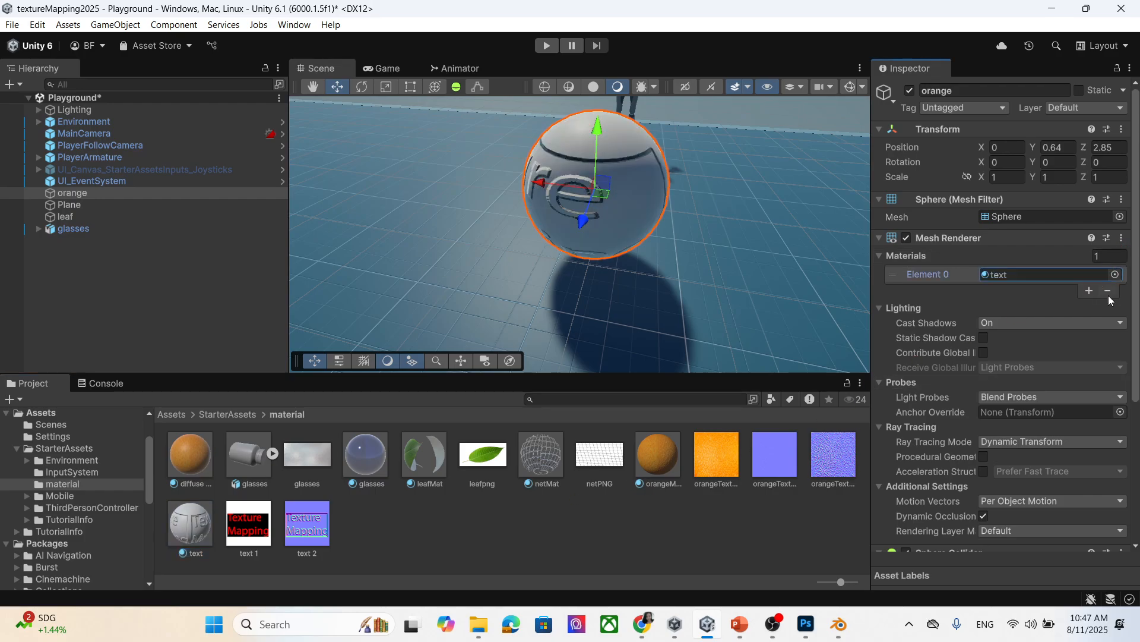
pyautogui.click(1090, 291)
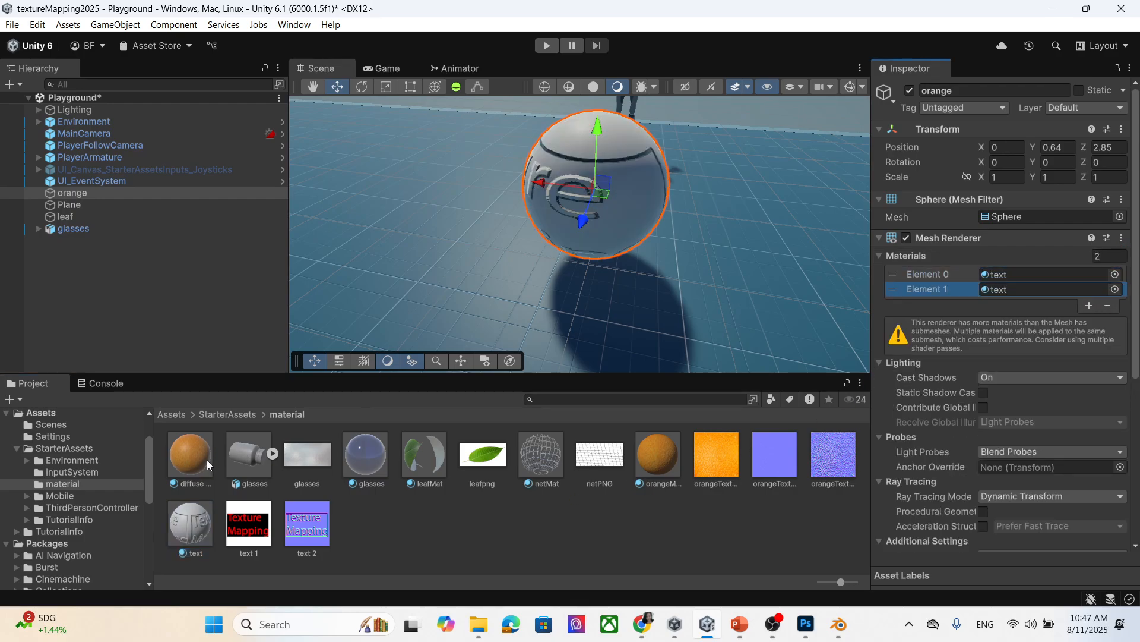
pyautogui.moveTo(207, 459); pyautogui.dragTo(1028, 290)
# Orbit and pan the Scene view to inspect the embossed lettering on the sphere.
pyautogui.moveTo(530, 290); pyautogui.dragTo(702, 286, button='right')
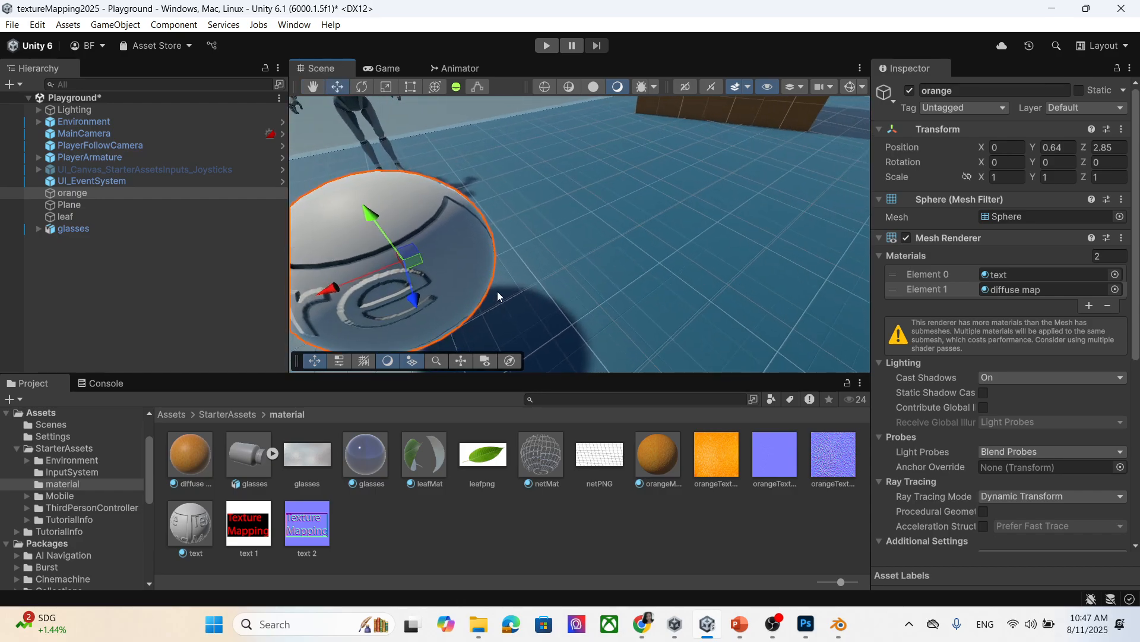
pyautogui.moveTo(497, 291); pyautogui.dragTo(529, 286, button='middle')
pyautogui.scroll(-5, 543, 290)
pyautogui.moveTo(743, 343); pyautogui.dragTo(704, 322, button='middle')
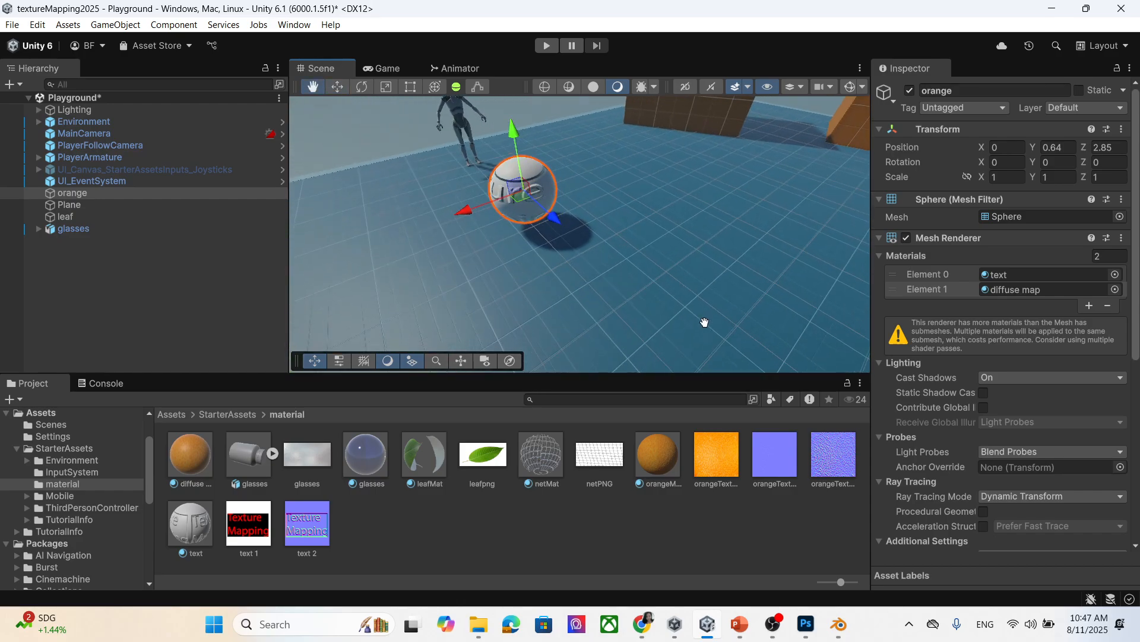
pyautogui.moveTo(621, 297); pyautogui.dragTo(617, 254, button='right')
pyautogui.moveTo(622, 286); pyautogui.dragTo(626, 263, button='middle')
pyautogui.scroll(4, 621, 265)
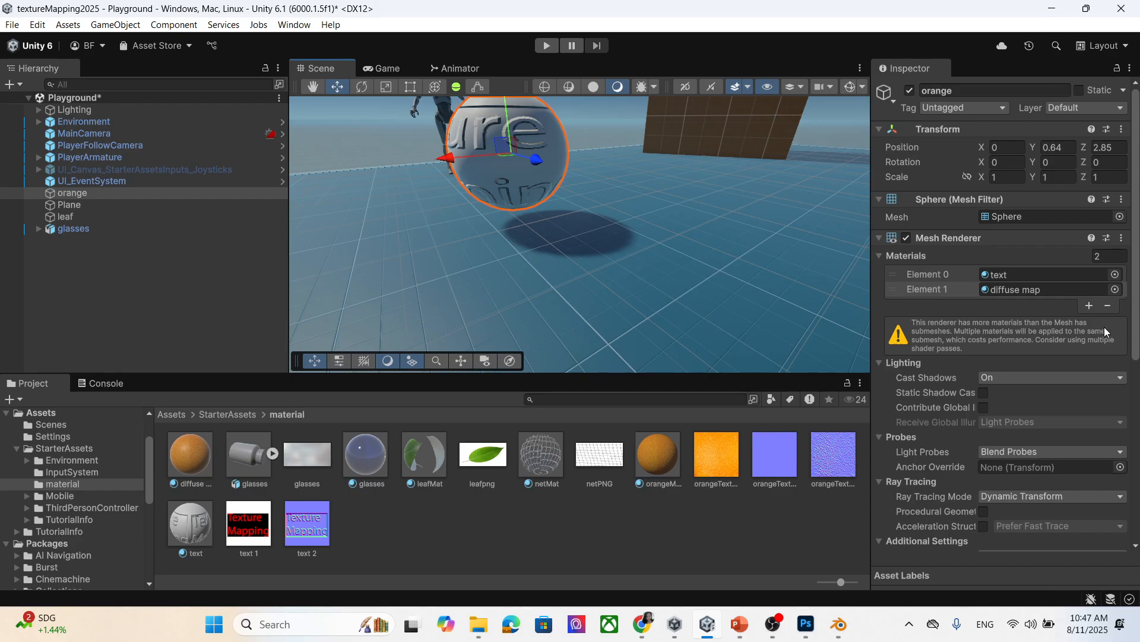
# Set the text material's Base Map to the orange peel texture.
pyautogui.click(1058, 290)
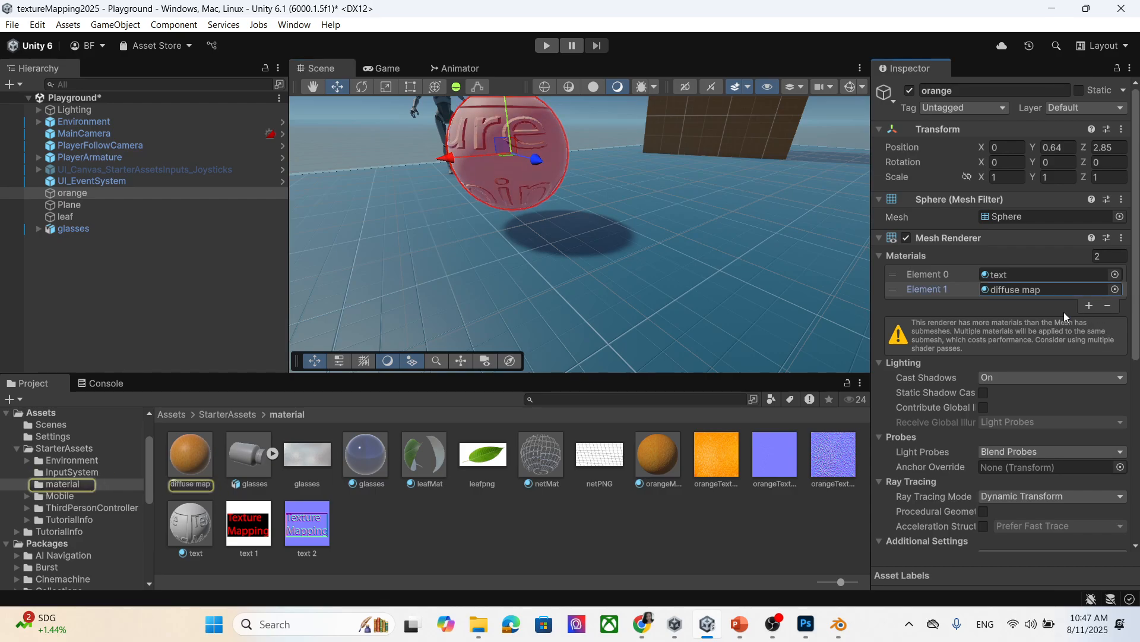
pyautogui.scroll(-5, 1063, 399)
pyautogui.click(219, 524)
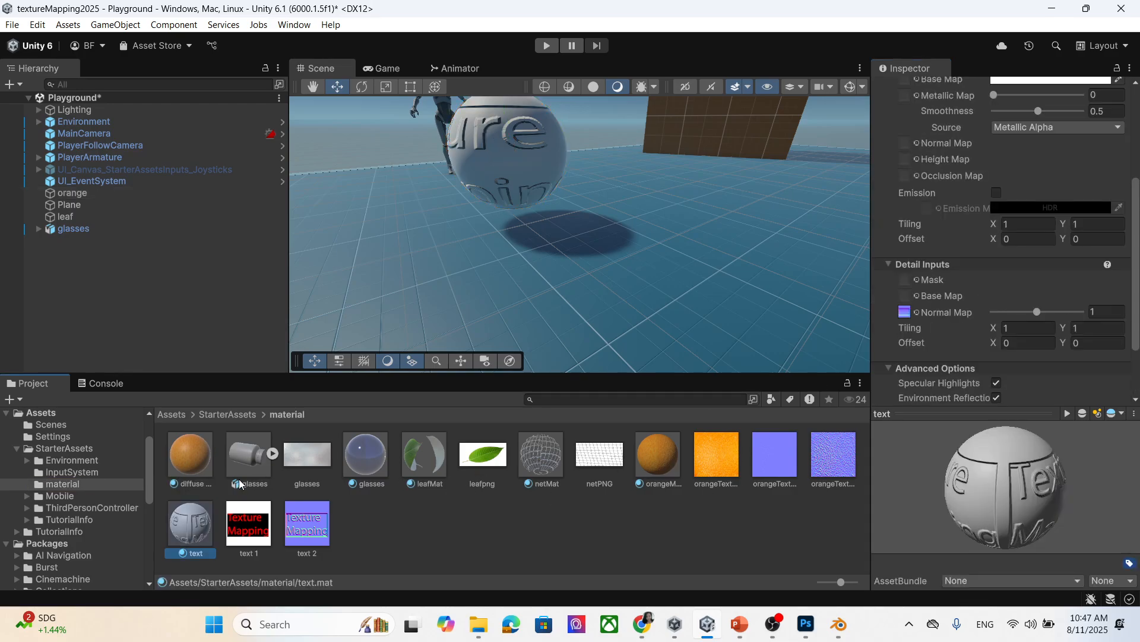
pyautogui.moveTo(713, 467); pyautogui.dragTo(902, 245)
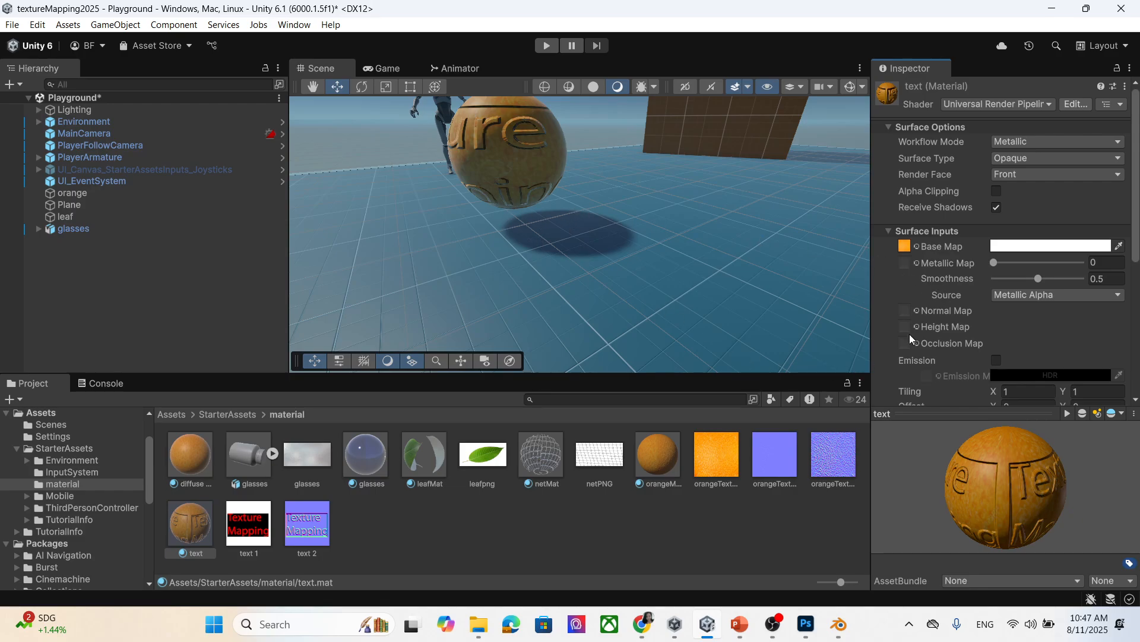
# Assign the text normal texture as Normal Map and set the Detail Normal Map to None.
pyautogui.scroll(-5, 1013, 285)
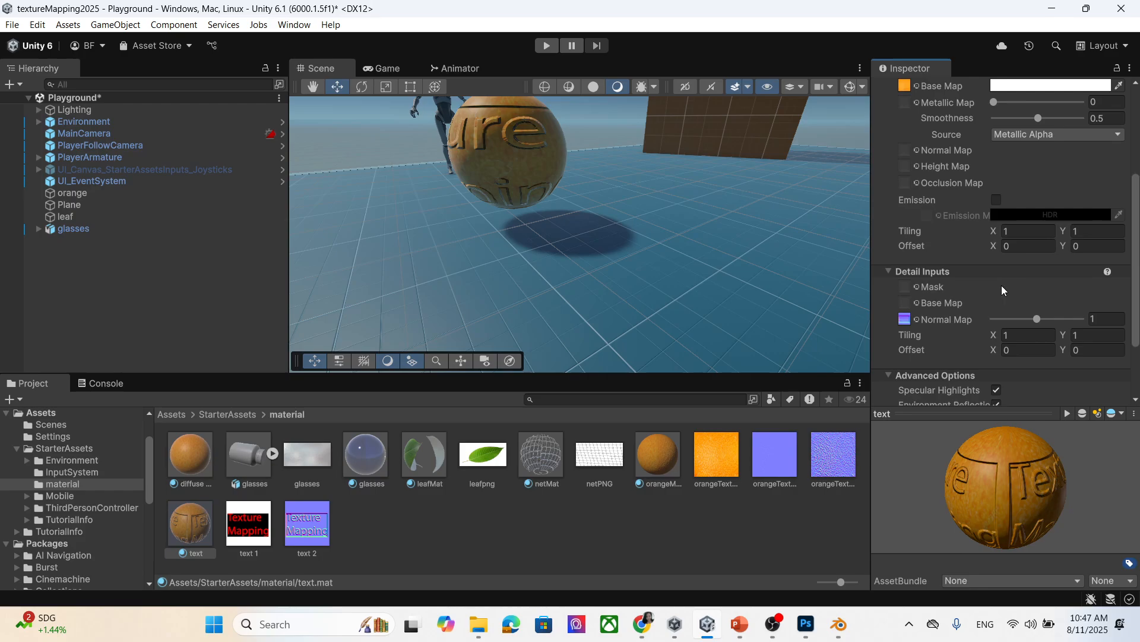
pyautogui.scroll(2, 931, 317)
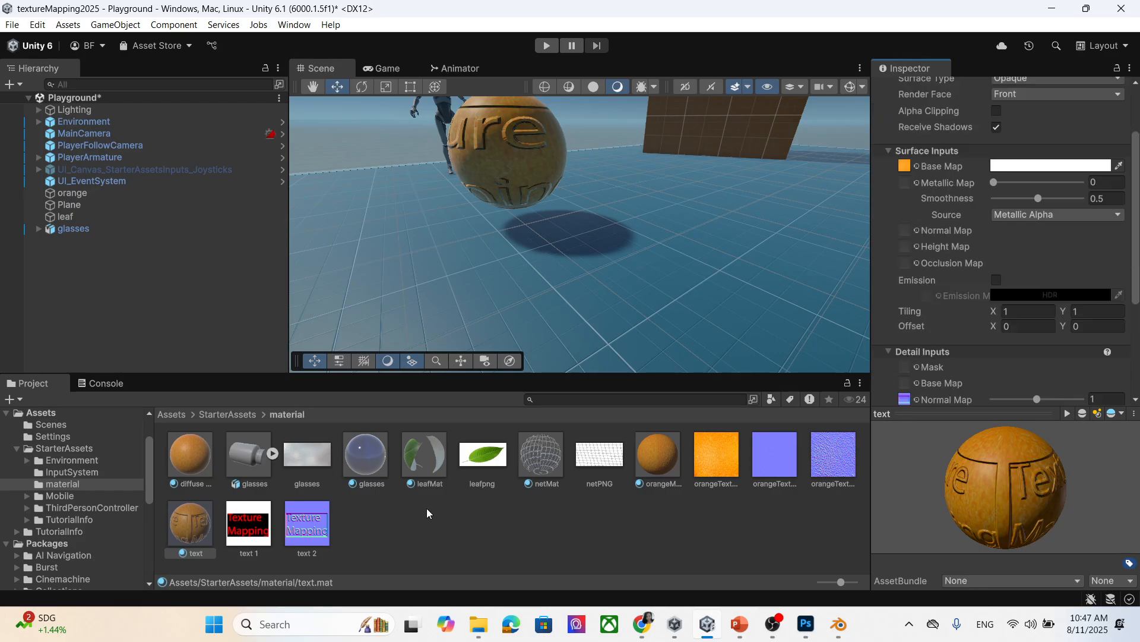
pyautogui.moveTo(302, 531); pyautogui.dragTo(905, 232)
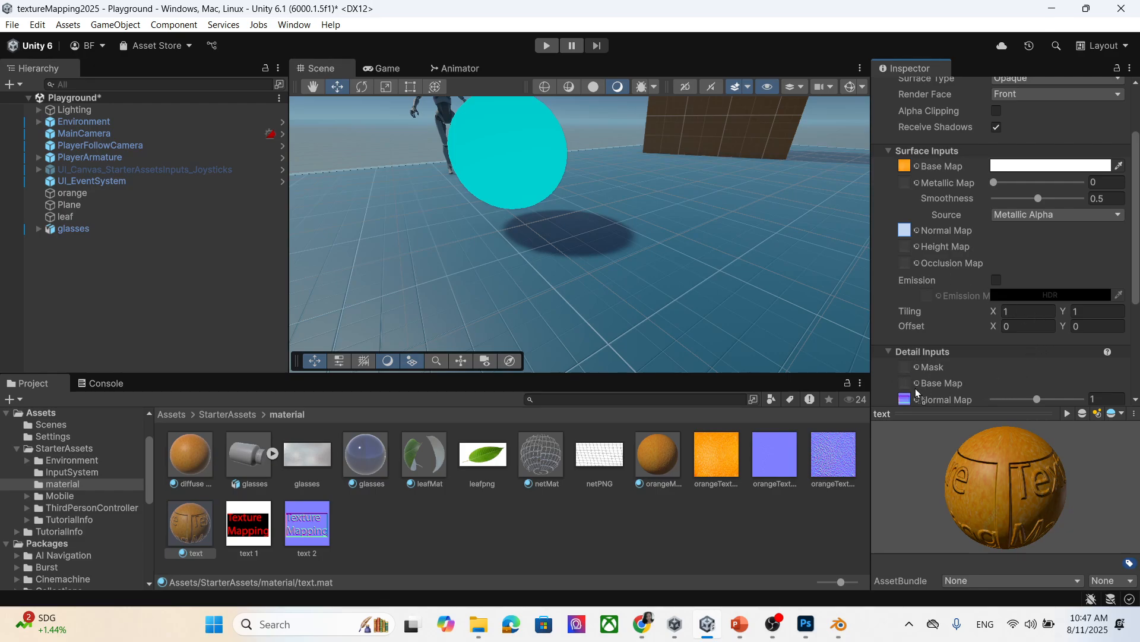
pyautogui.scroll(-1, 938, 334)
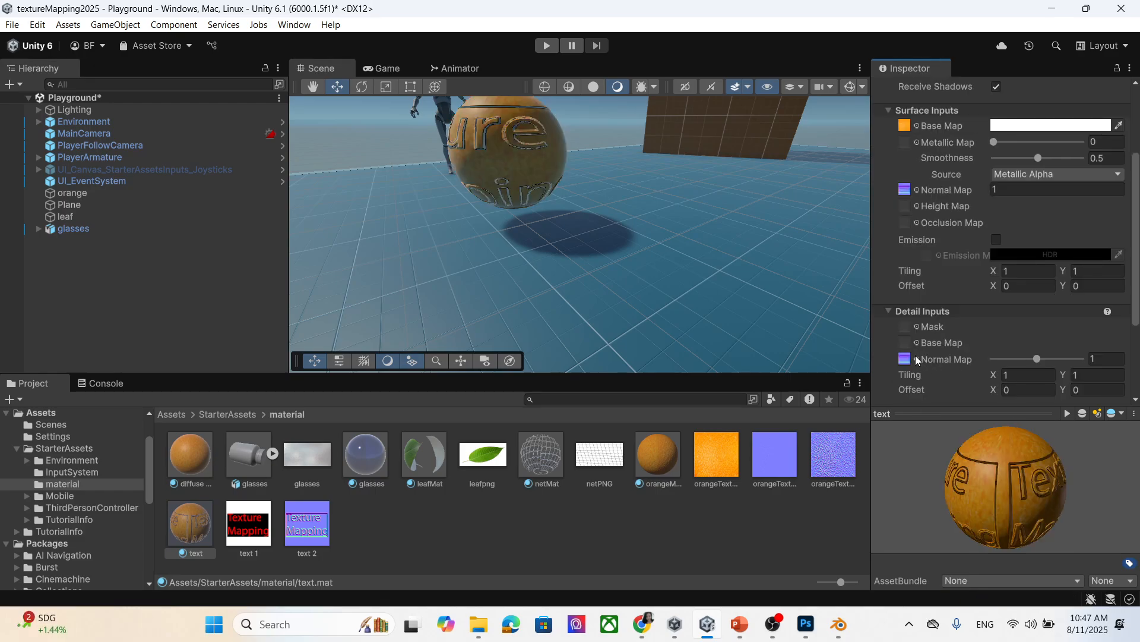
pyautogui.click(918, 357)
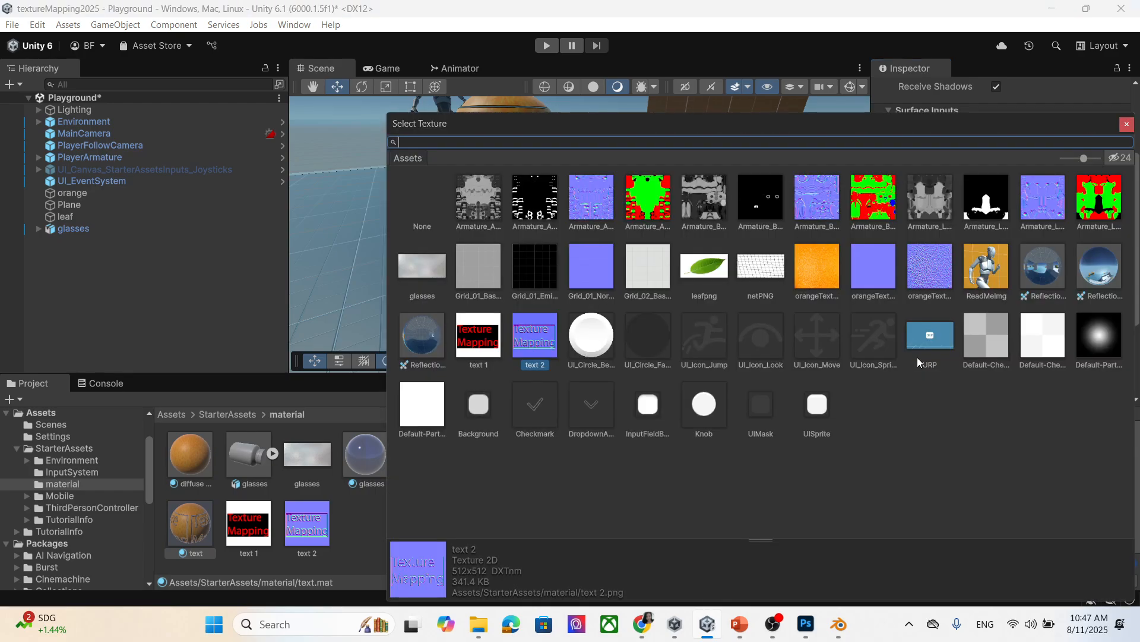
pyautogui.doubleClick(423, 202)
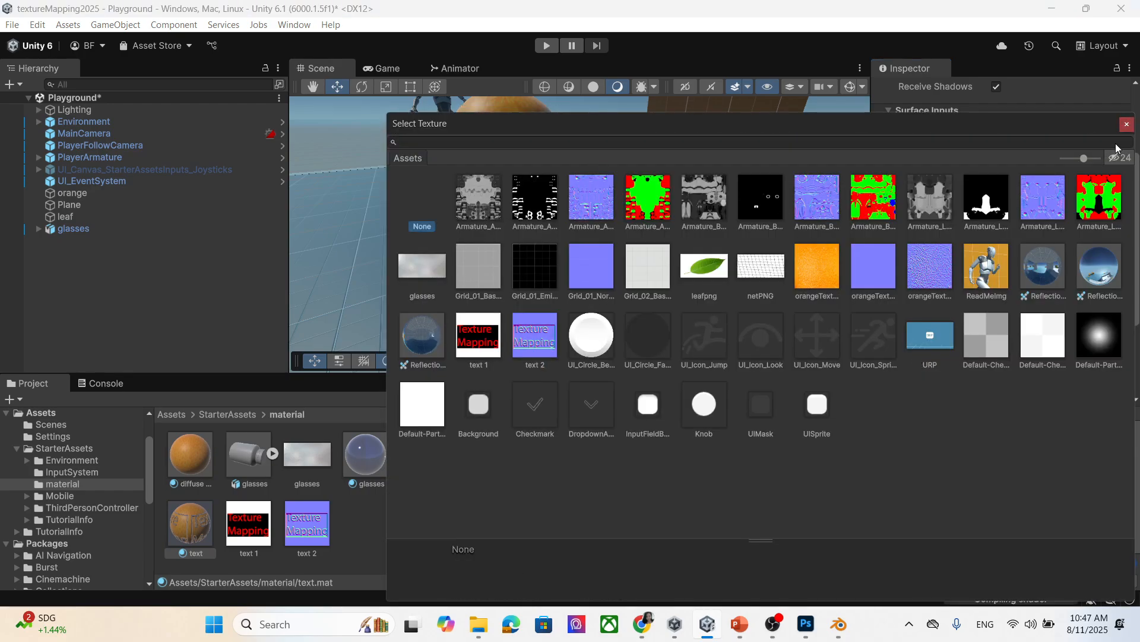
pyautogui.moveTo(565, 246)
pyautogui.mouseDown(button='middle')
pyautogui.moveTo(564, 235)
pyautogui.moveTo(563, 272)
pyautogui.mouseUp(button='middle')
pyautogui.scroll(2, 536, 252)
pyautogui.moveTo(428, 260); pyautogui.dragTo(459, 252, button='middle')
pyautogui.scroll(-2, 573, 238)
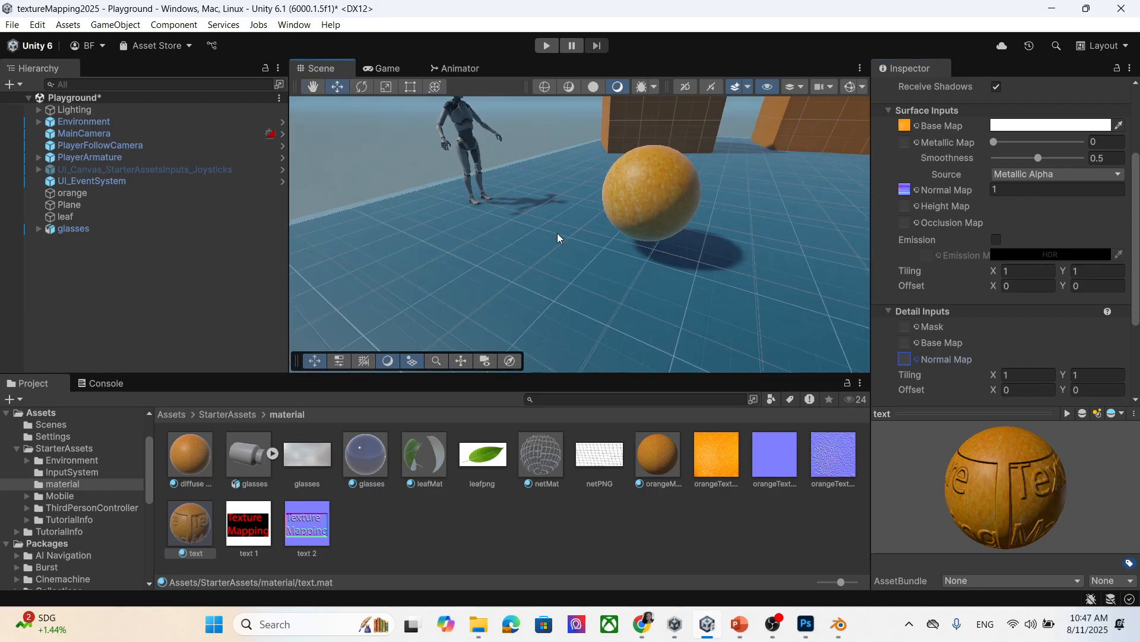
# Open orangeTexture.jpg in Photoshop and convert its Background into Layer 0.
pyautogui.click(819, 629)
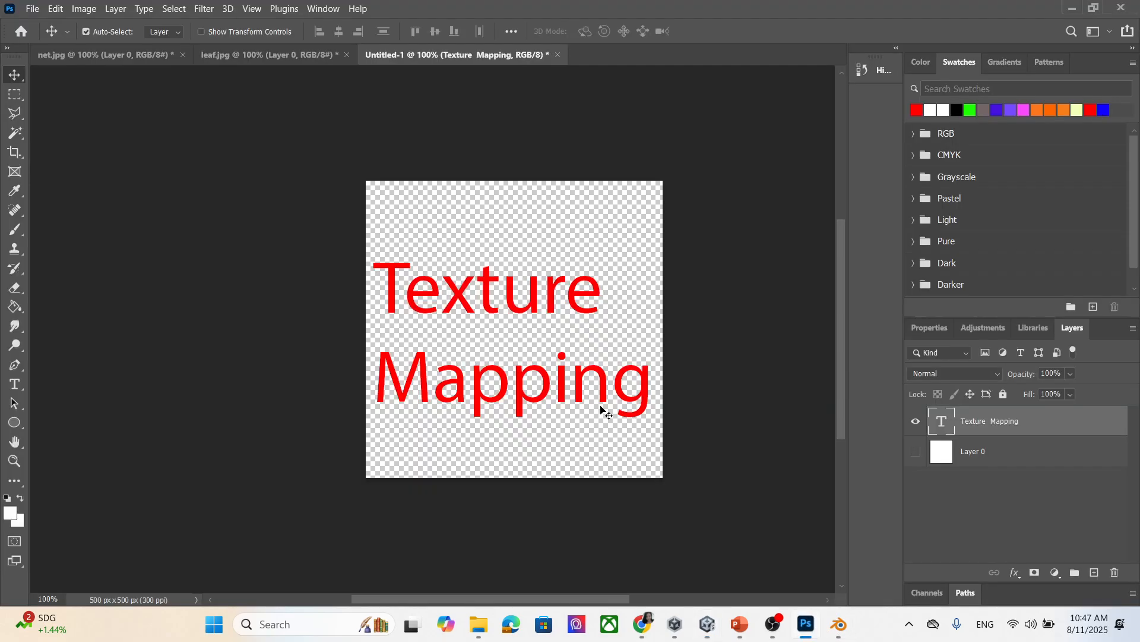
pyautogui.moveTo(479, 624)
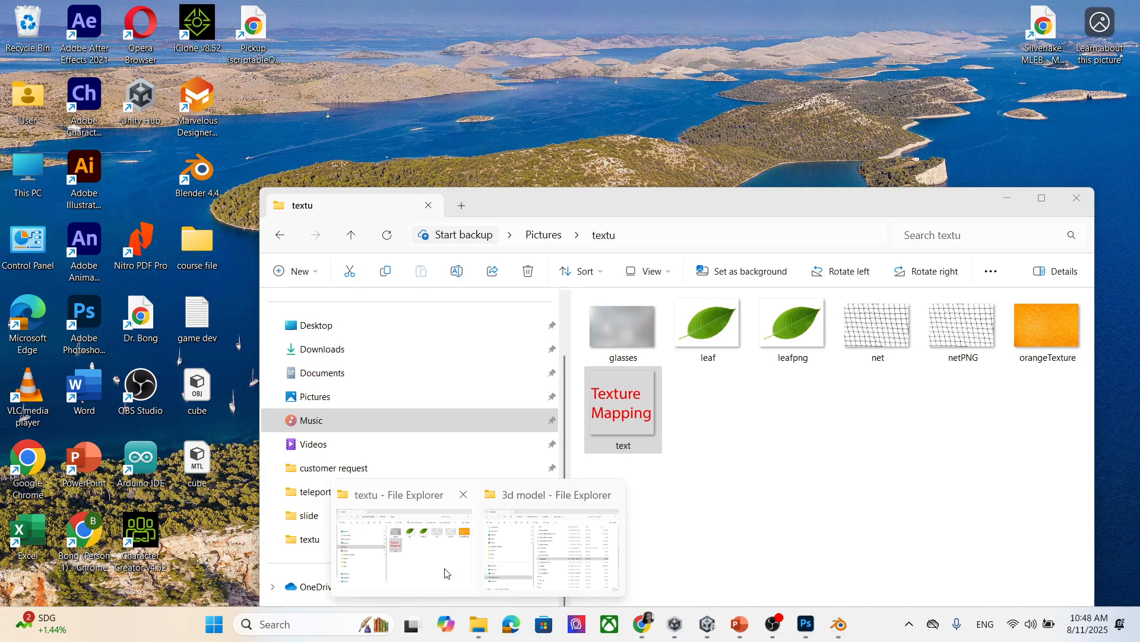
pyautogui.click(445, 573)
pyautogui.moveTo(1050, 325); pyautogui.dragTo(631, 52)
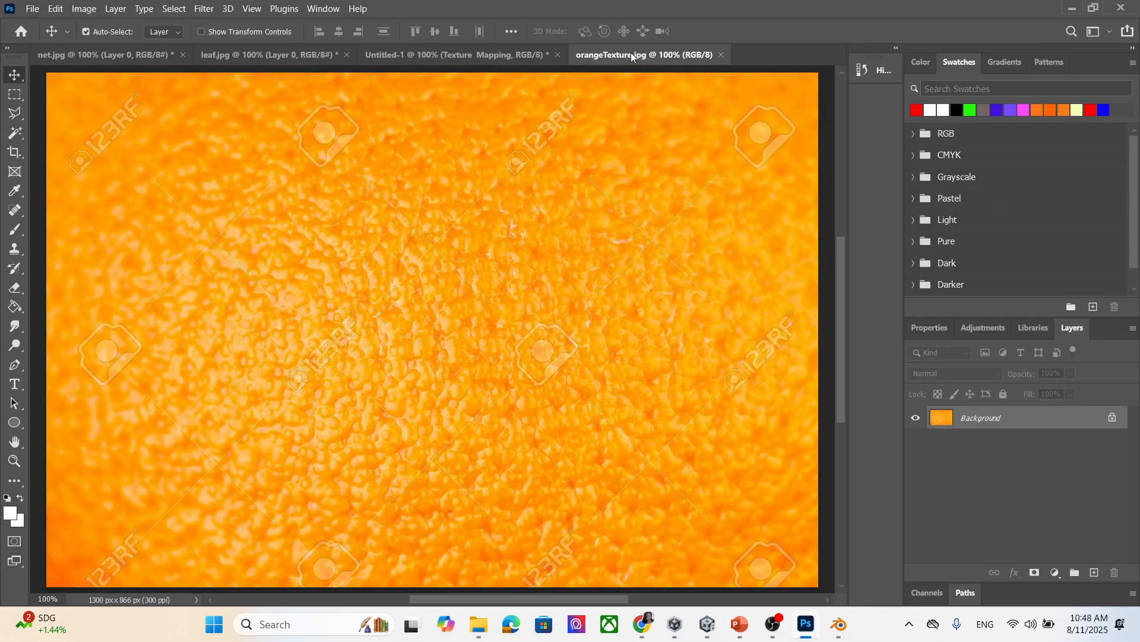
pyautogui.doubleClick(1031, 423)
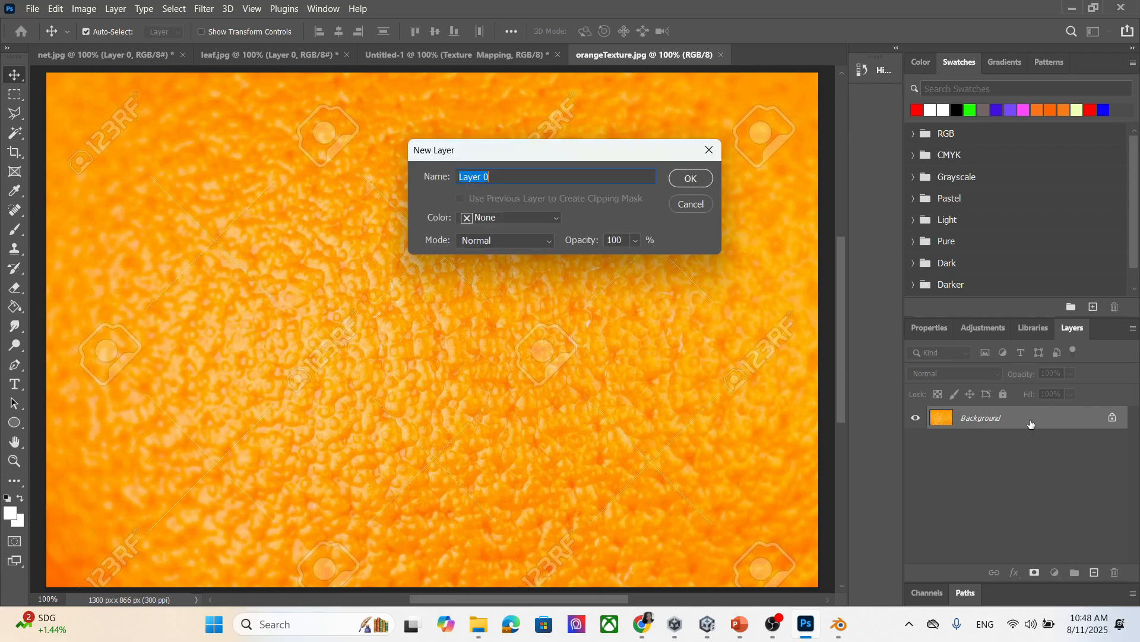
pyautogui.click(692, 179)
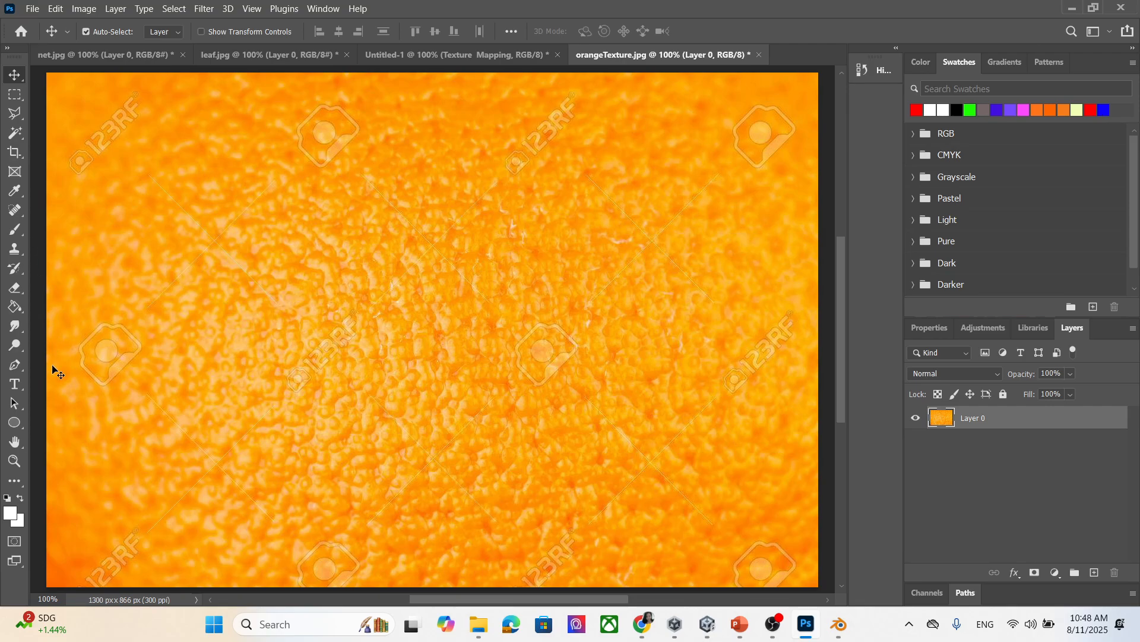
# Add red text reading 'texture mapping' across the orange peel image.
pyautogui.click(15, 384)
pyautogui.click(258, 319)
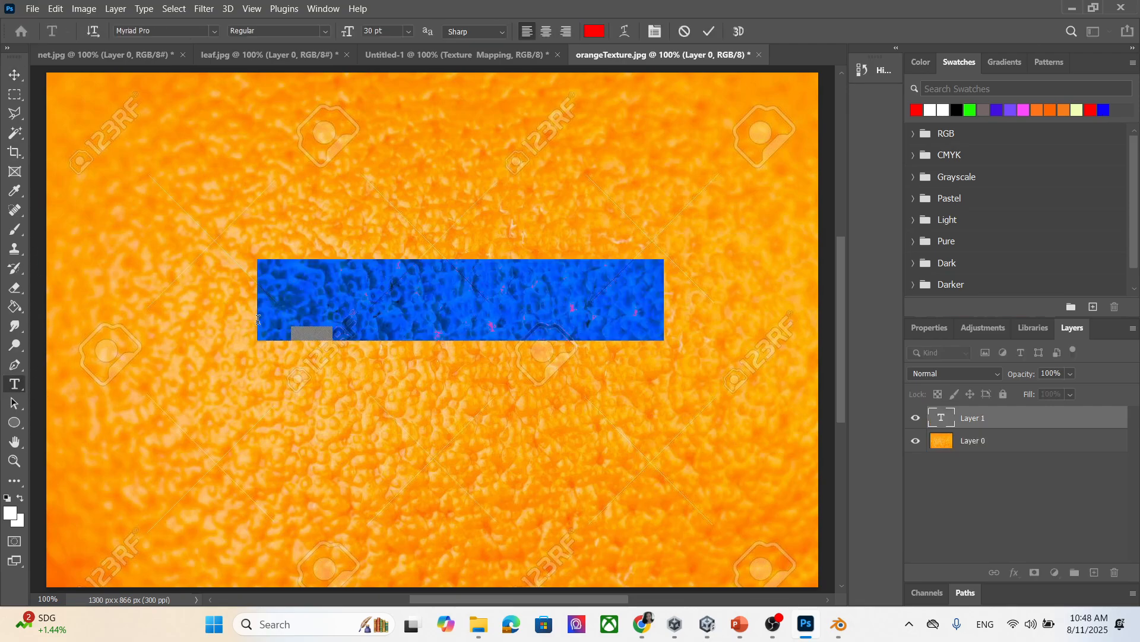
pyautogui.write('texture')
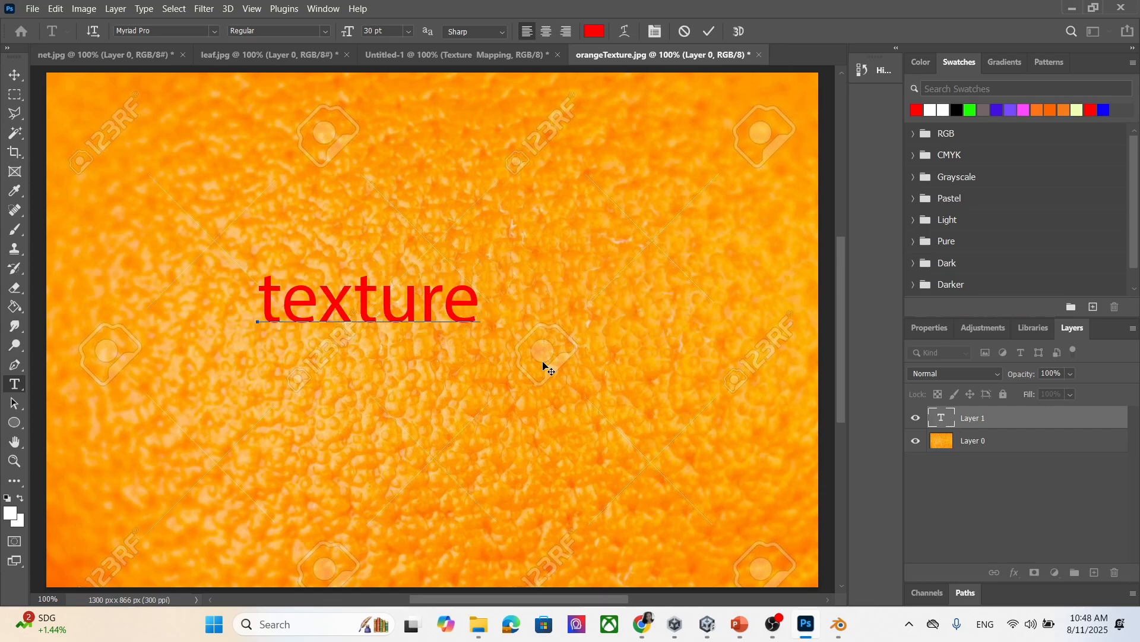
pyautogui.write(' mapping')
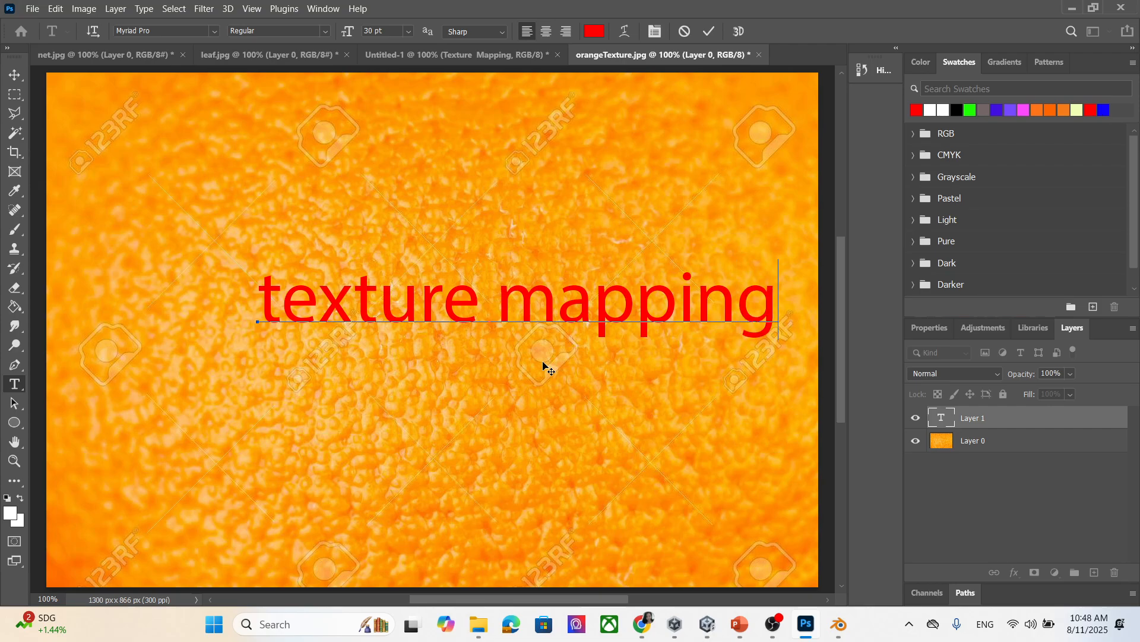
pyautogui.click(31, 9)
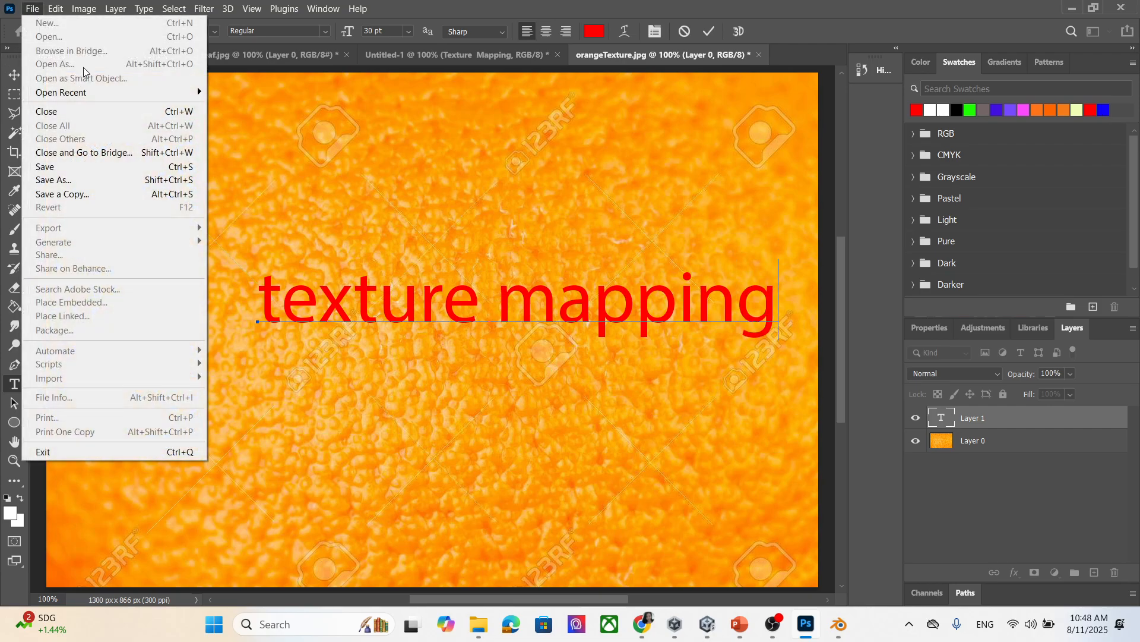
# Check the Save As formats, then cancel saving.
pyautogui.click(77, 180)
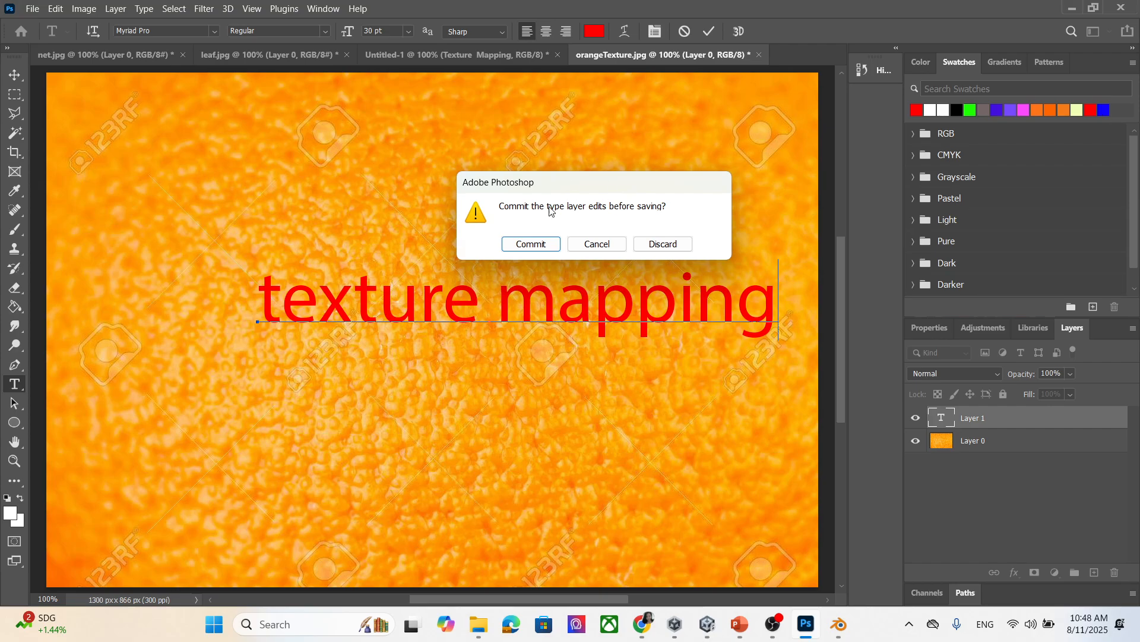
pyautogui.click(529, 244)
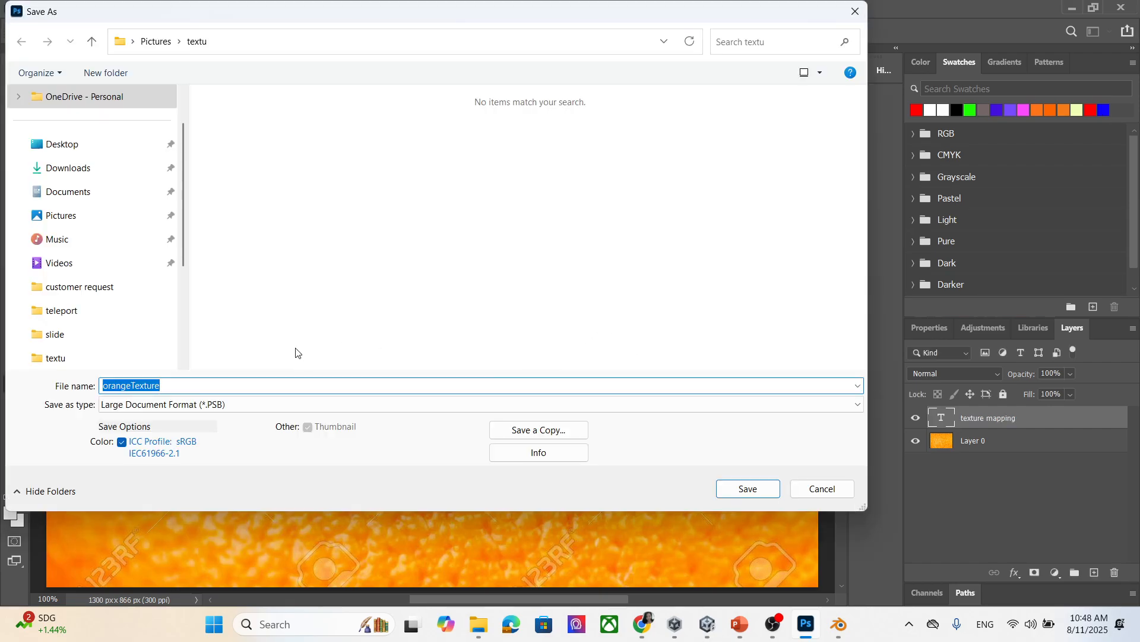
pyautogui.click(255, 403)
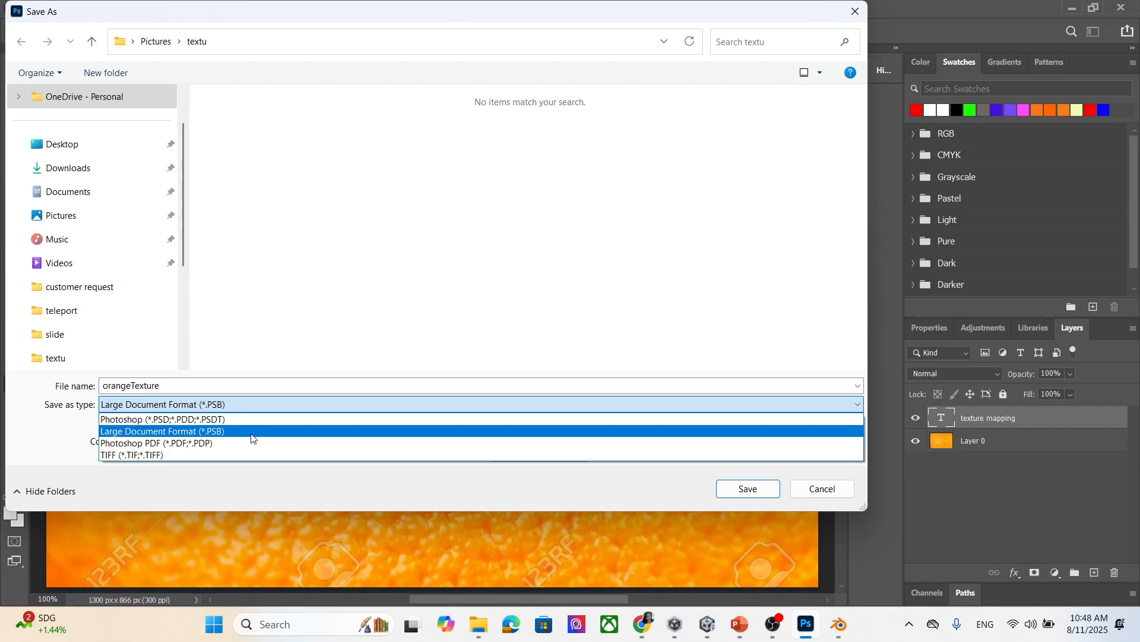
pyautogui.click(254, 440)
pyautogui.click(856, 11)
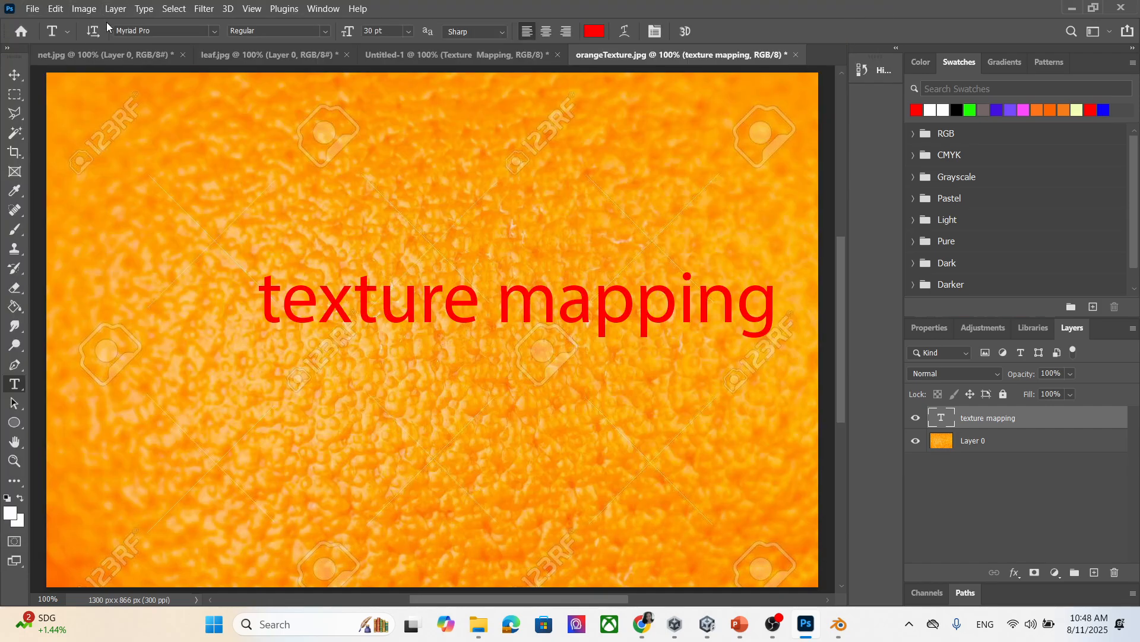
# Export the image as a JPG named orangeTextureText into the textu folder.
pyautogui.click(37, 11)
pyautogui.moveTo(89, 228)
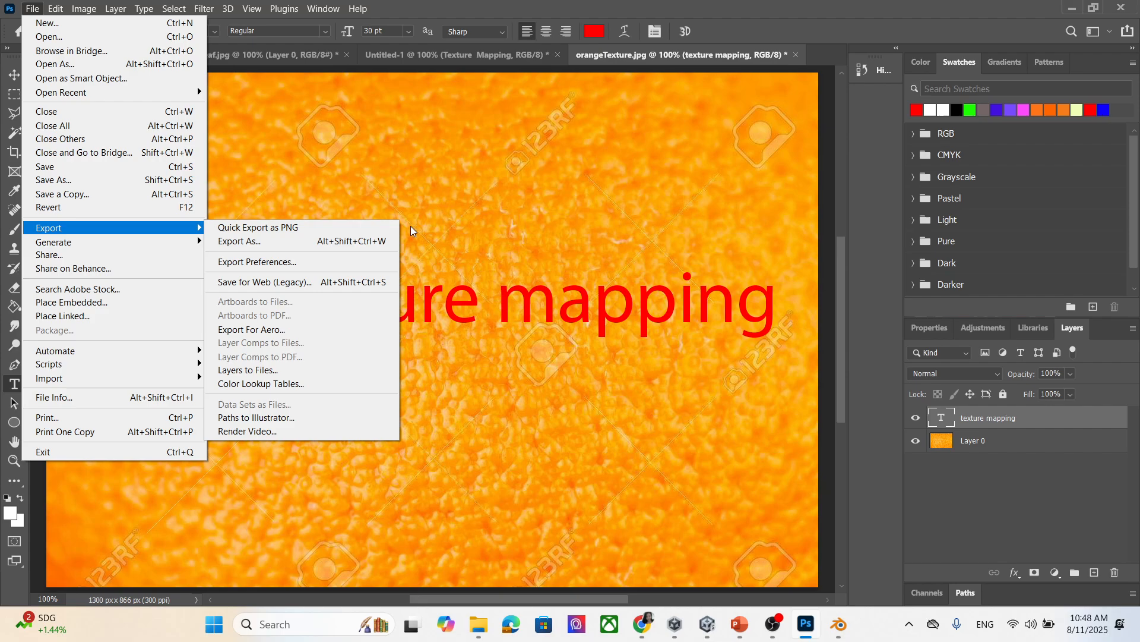
pyautogui.click(312, 240)
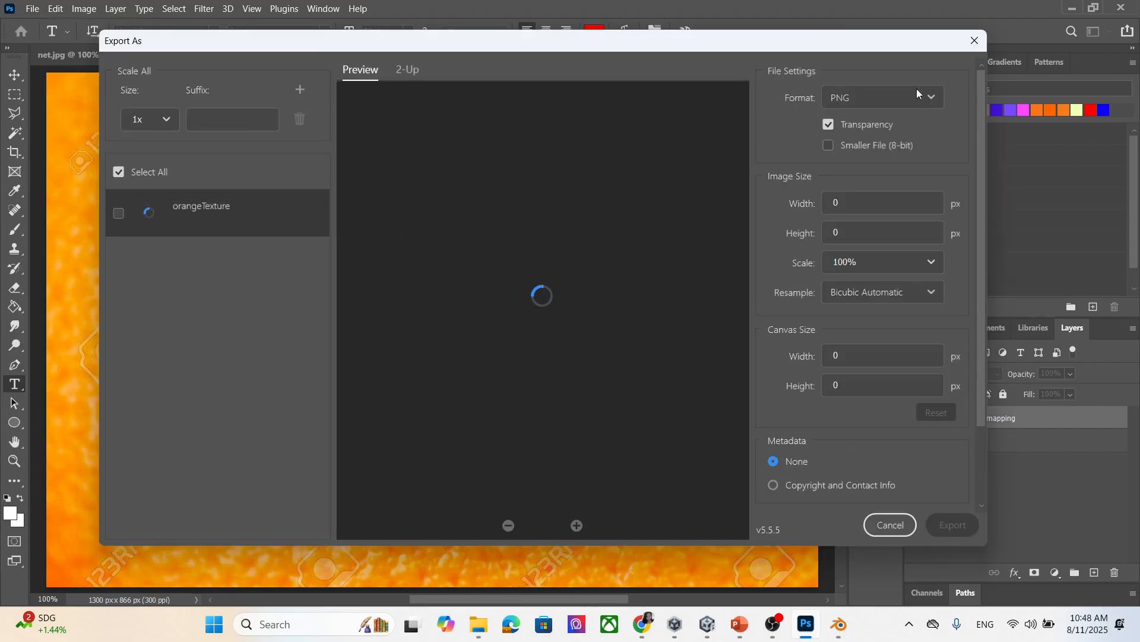
pyautogui.click(869, 100)
pyautogui.click(883, 154)
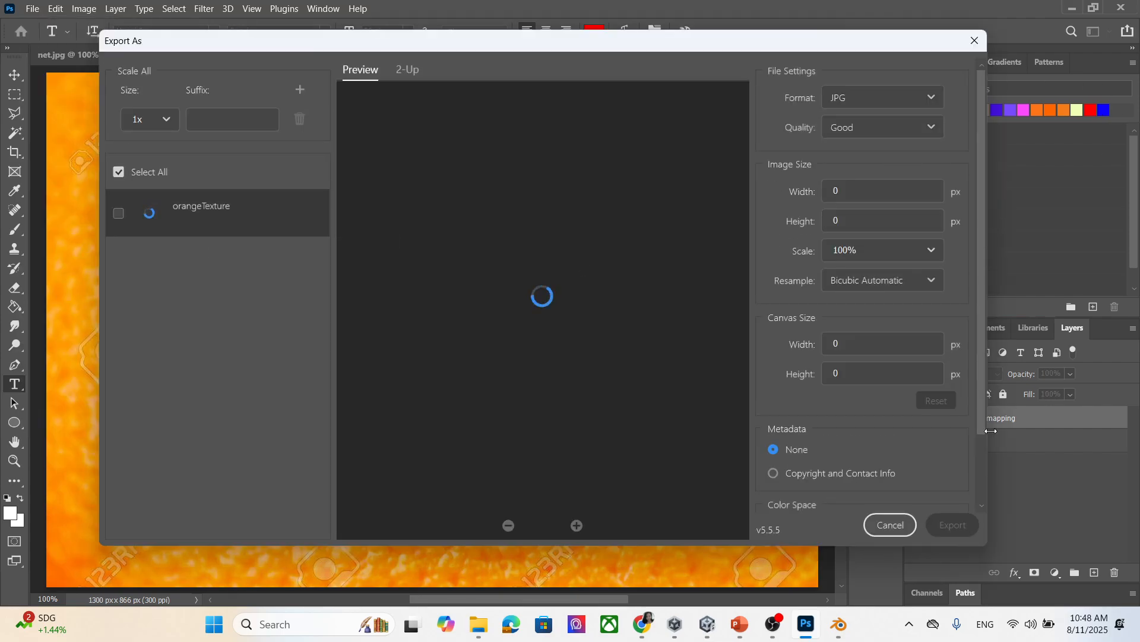
pyautogui.click(954, 525)
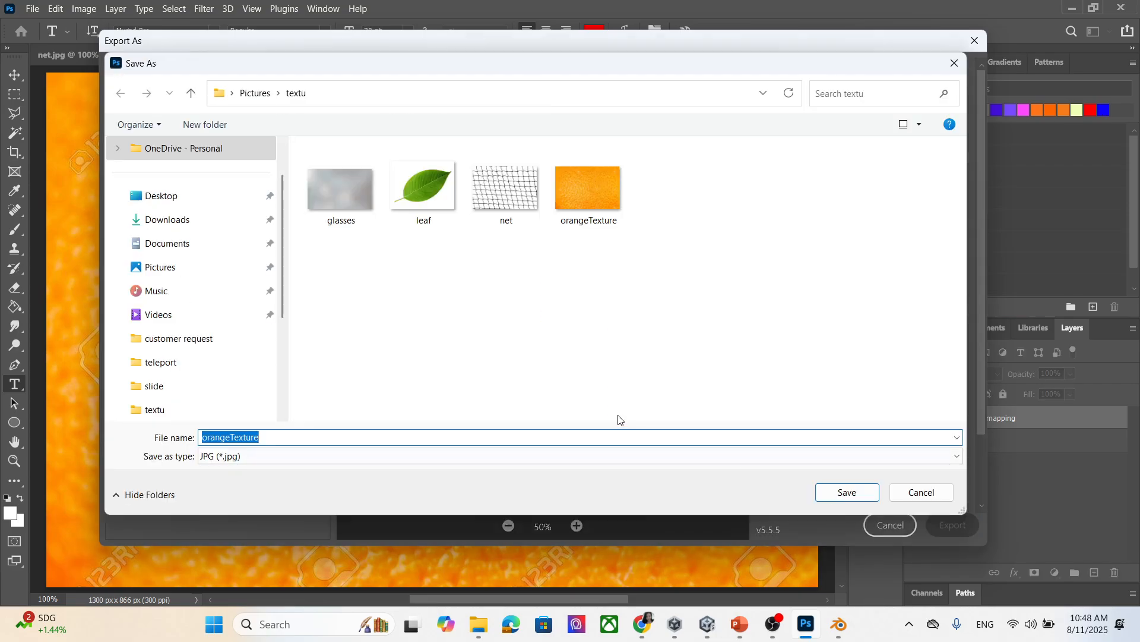
pyautogui.click(595, 231)
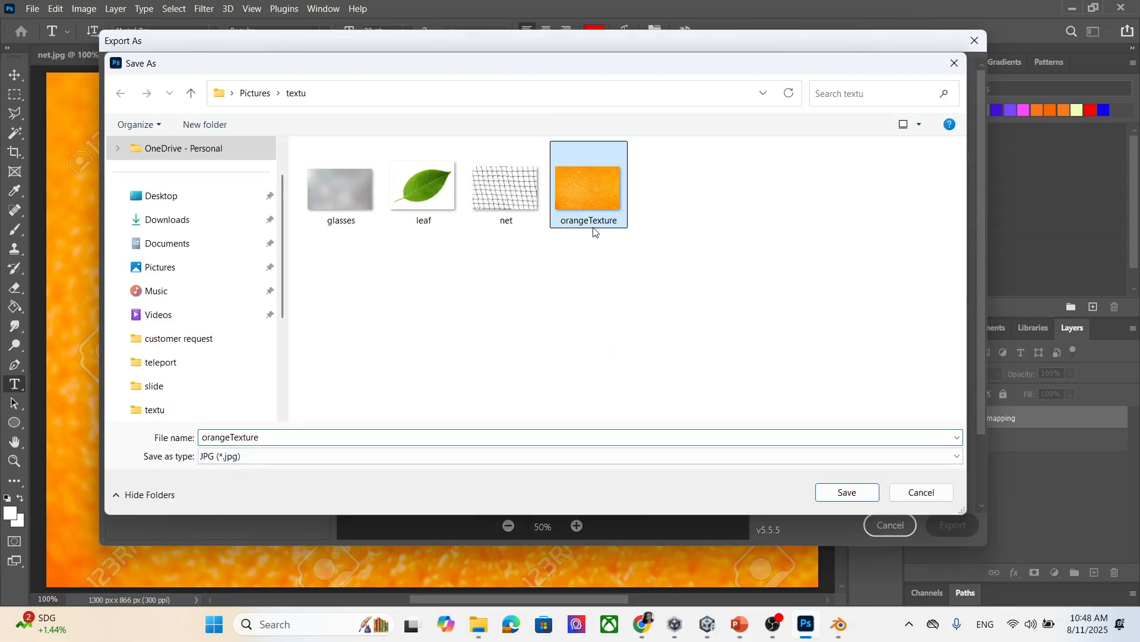
pyautogui.click(350, 437)
pyautogui.write('Te')
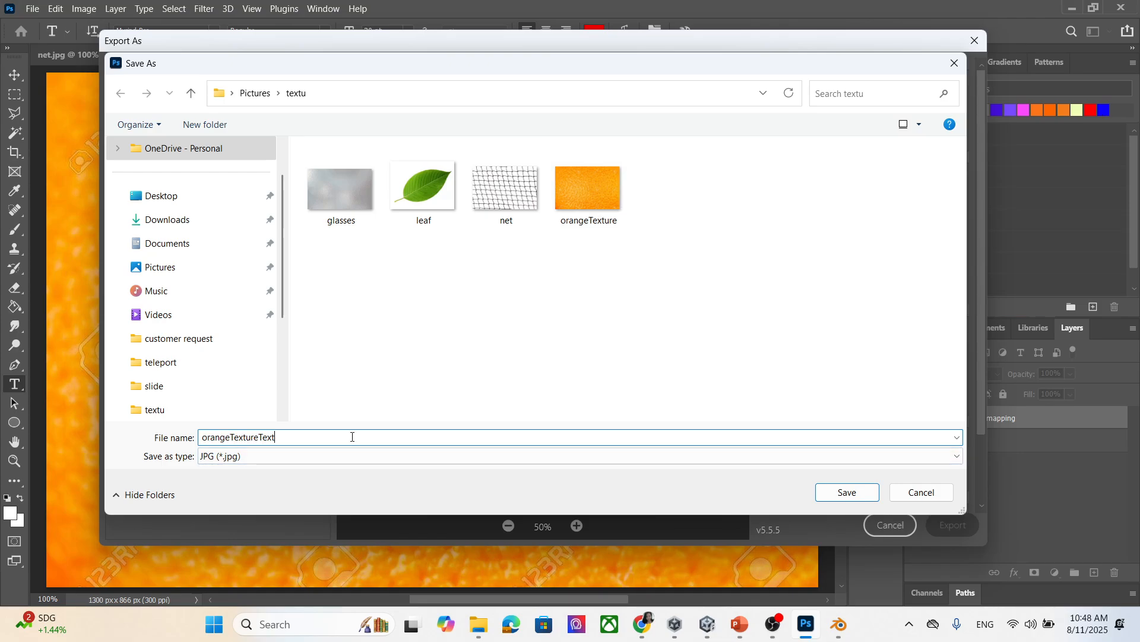
pyautogui.write('xt')
pyautogui.click(856, 494)
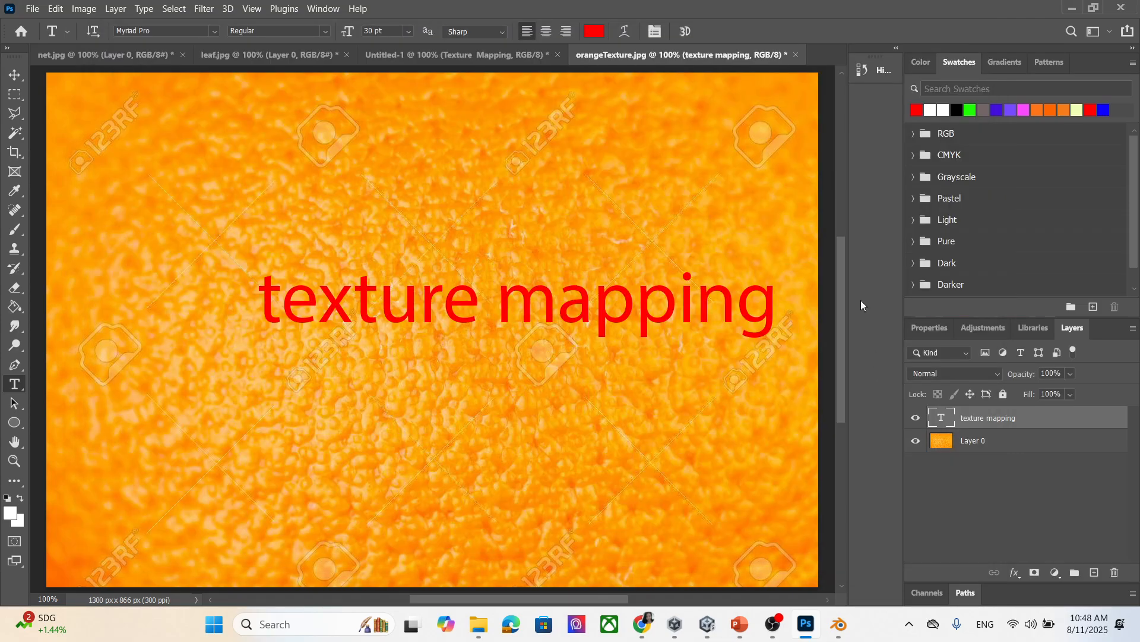
pyautogui.click(709, 625)
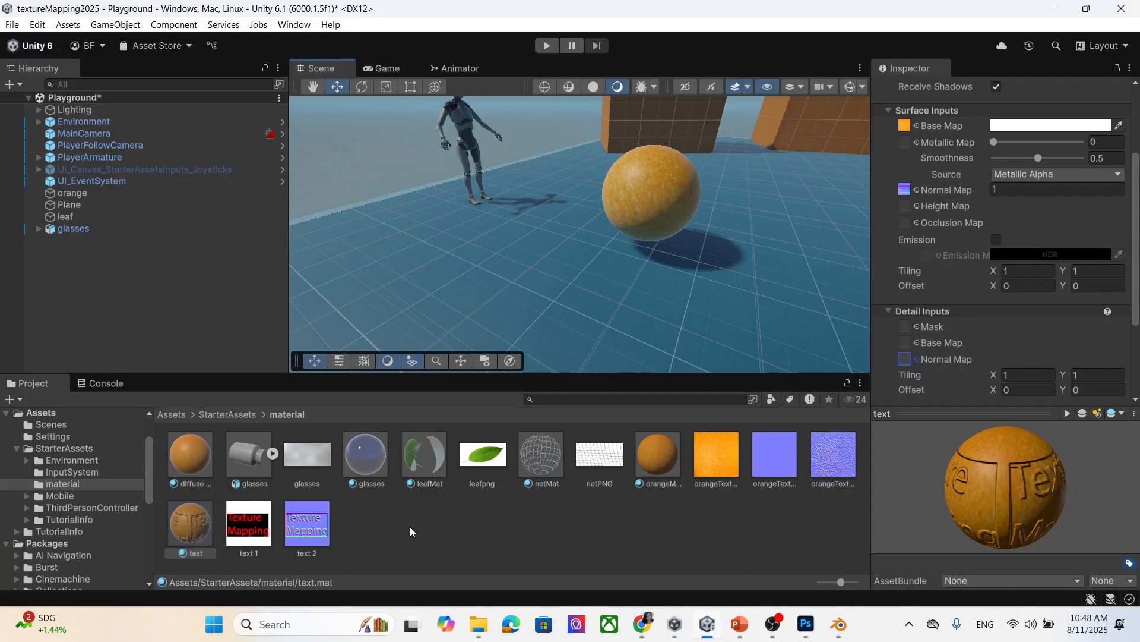
# Import orangeTextureText from the textu folder into Unity's material folder.
pyautogui.moveTo(479, 623)
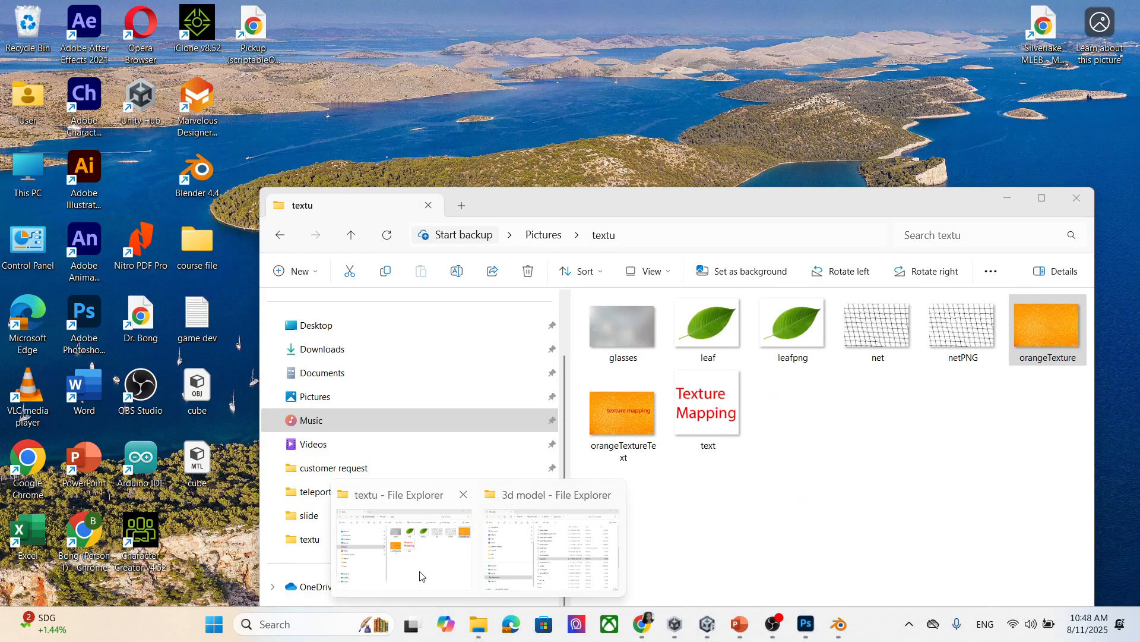
pyautogui.click(420, 575)
pyautogui.moveTo(699, 213); pyautogui.dragTo(908, 205)
pyautogui.moveTo(826, 400); pyautogui.dragTo(412, 552)
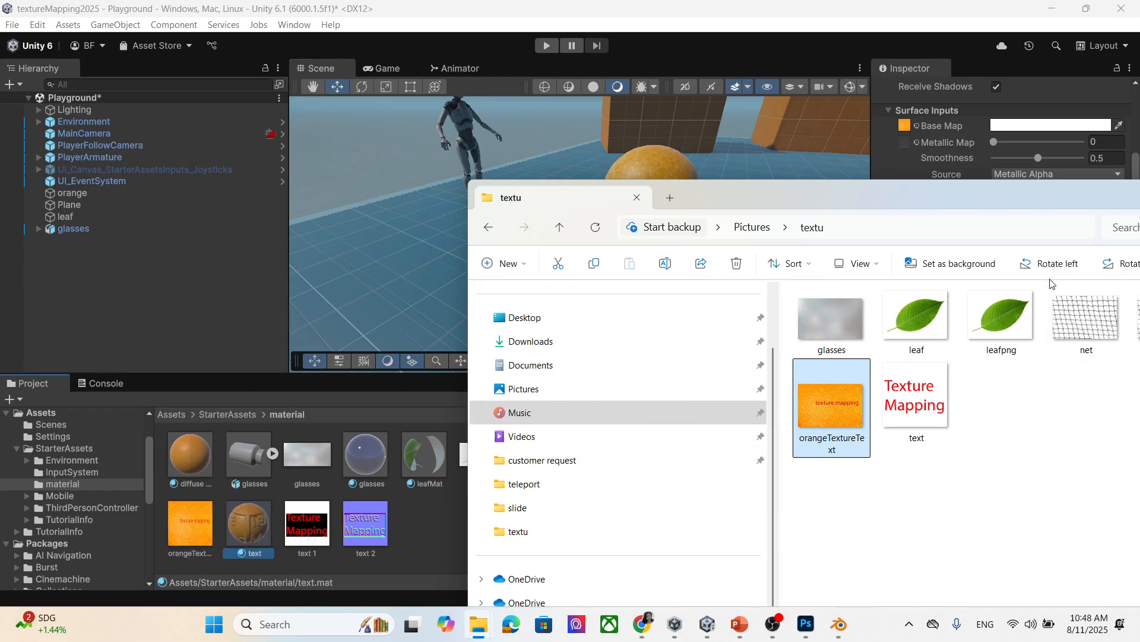
pyautogui.moveTo(1093, 189); pyautogui.dragTo(822, 195)
pyautogui.click(945, 192)
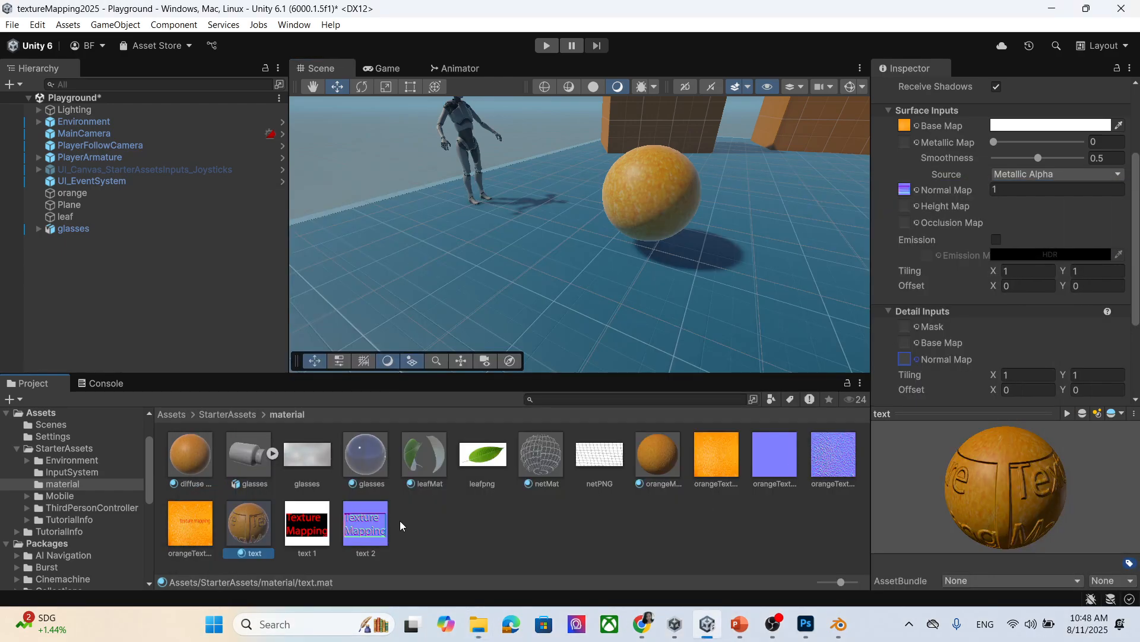
# Duplicate orangeTextureText as orangeTextureText 1 and set its Texture Type to Normal map.
pyautogui.click(208, 523)
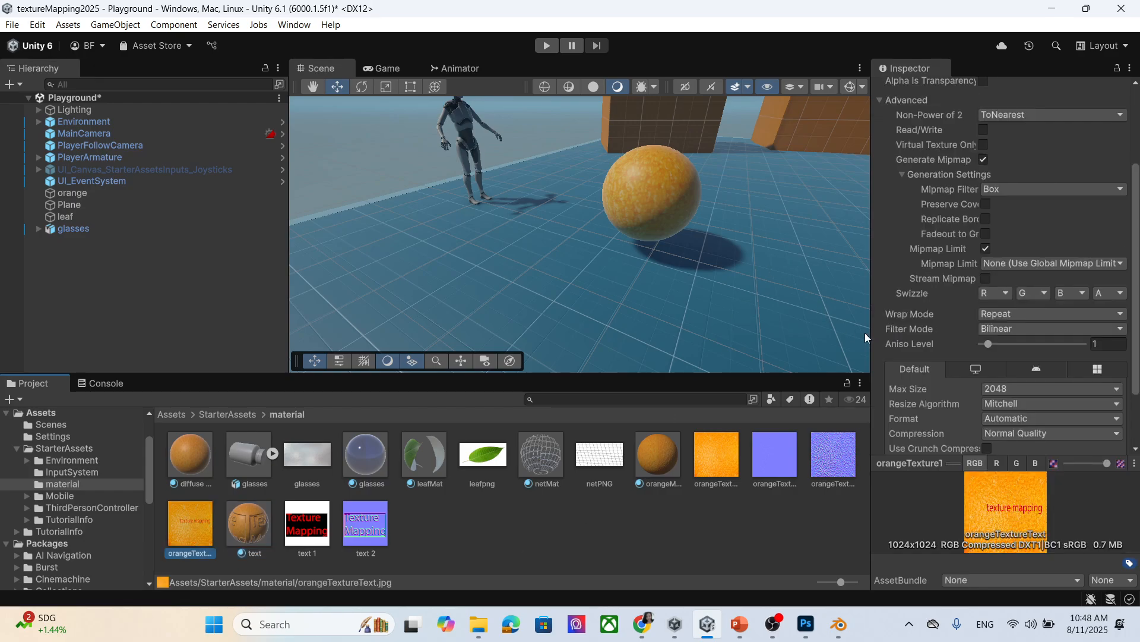
pyautogui.scroll(4, 993, 373)
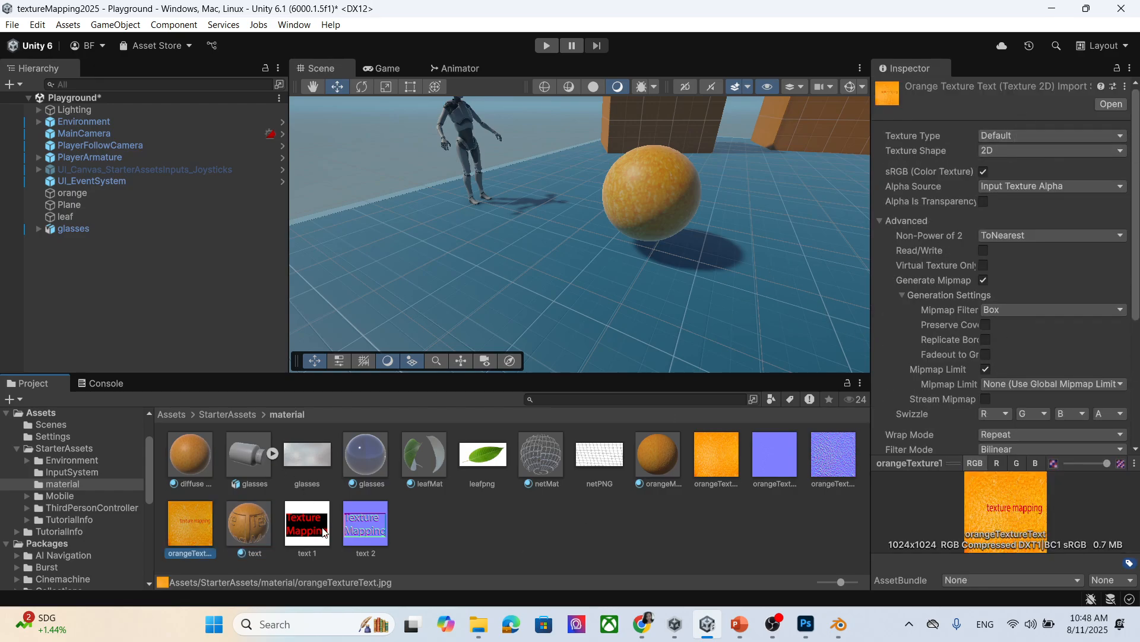
pyautogui.hotkey('ctrl', 'd')
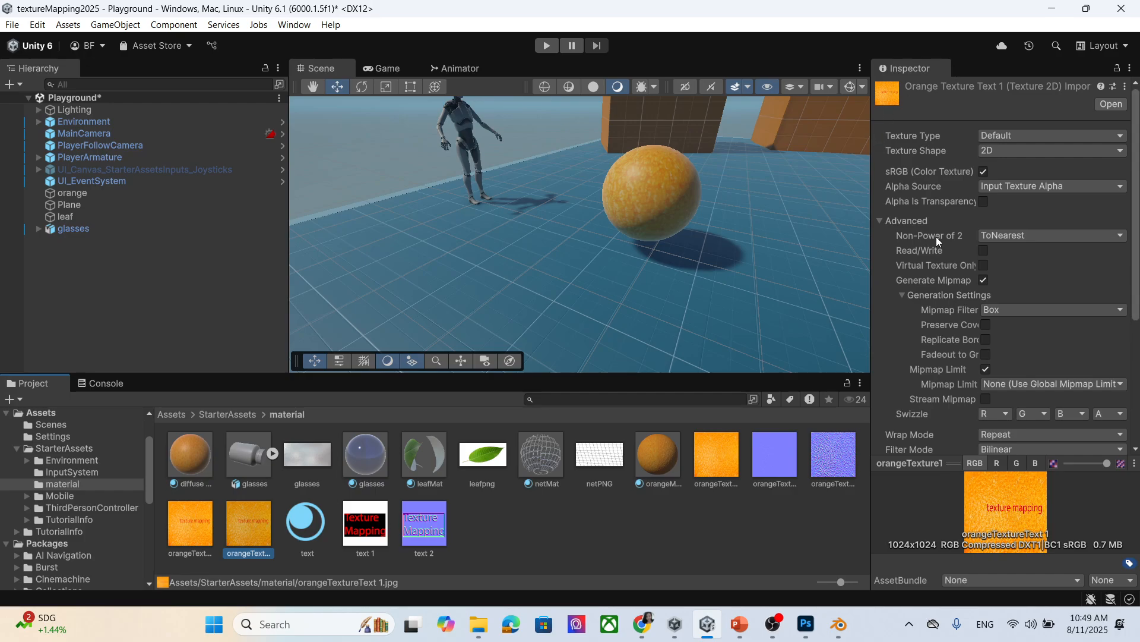
pyautogui.click(1037, 138)
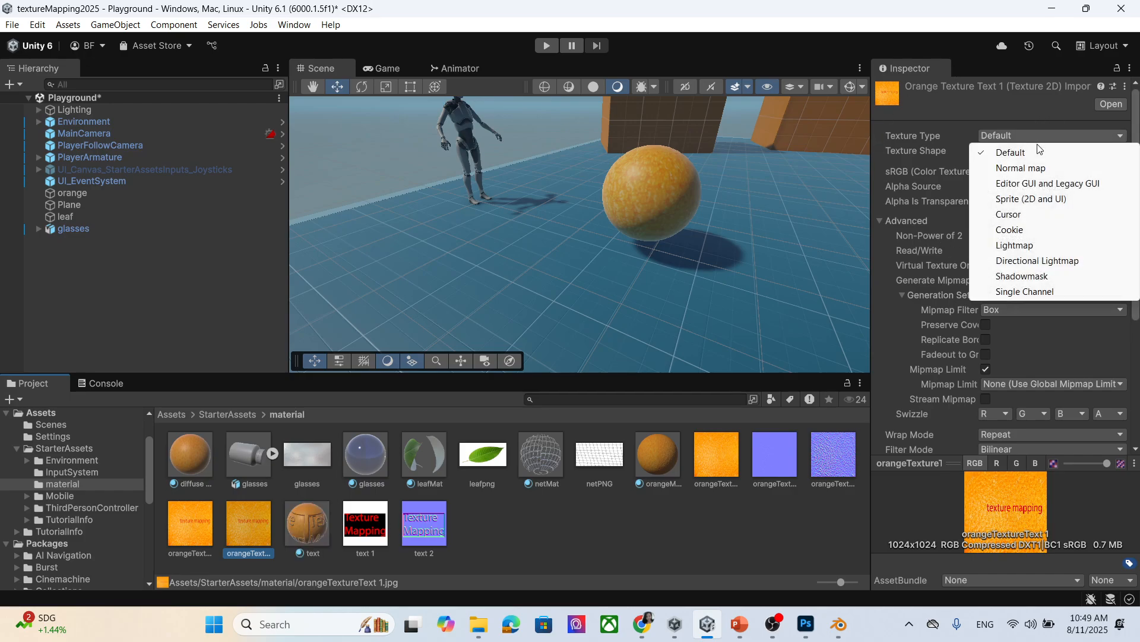
pyautogui.click(1031, 167)
pyautogui.click(1021, 151)
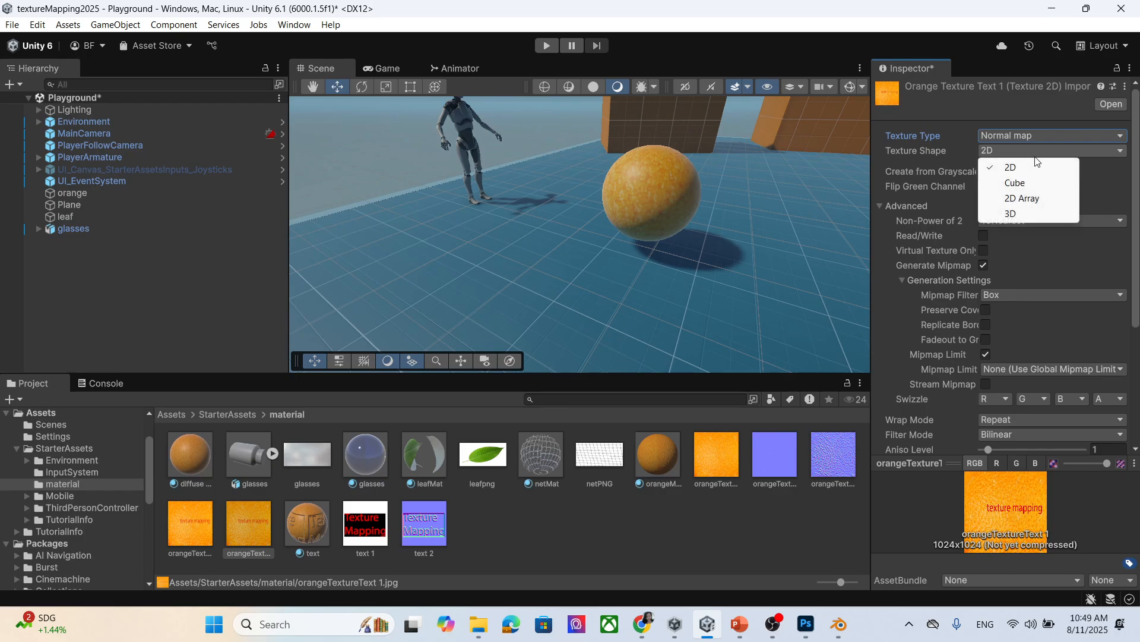
# Keep orangeTextureText 1 as 2D, enable Create from Grayscale at bumpiness 0.25, and apply.
pyautogui.click(1135, 175)
pyautogui.click(984, 171)
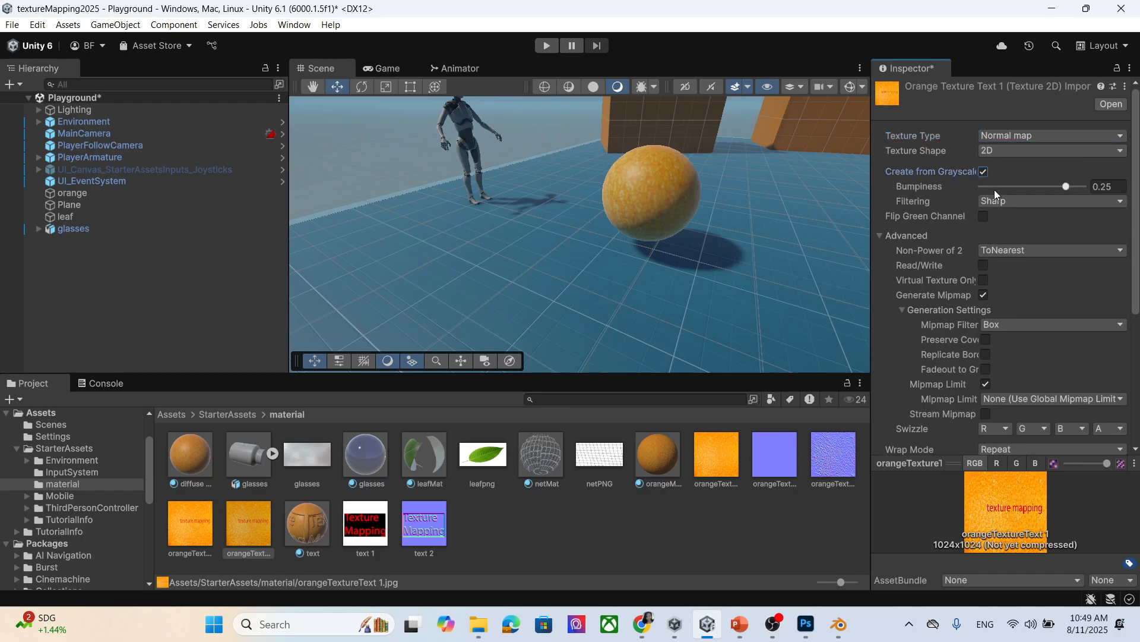
pyautogui.scroll(-5, 1063, 401)
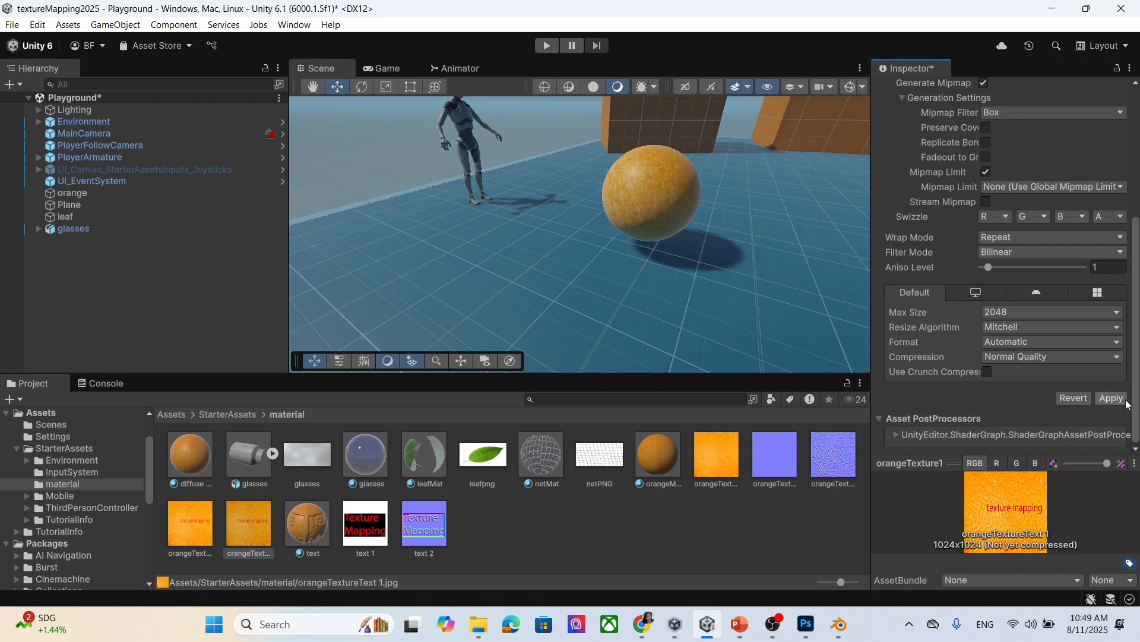
pyautogui.click(1122, 400)
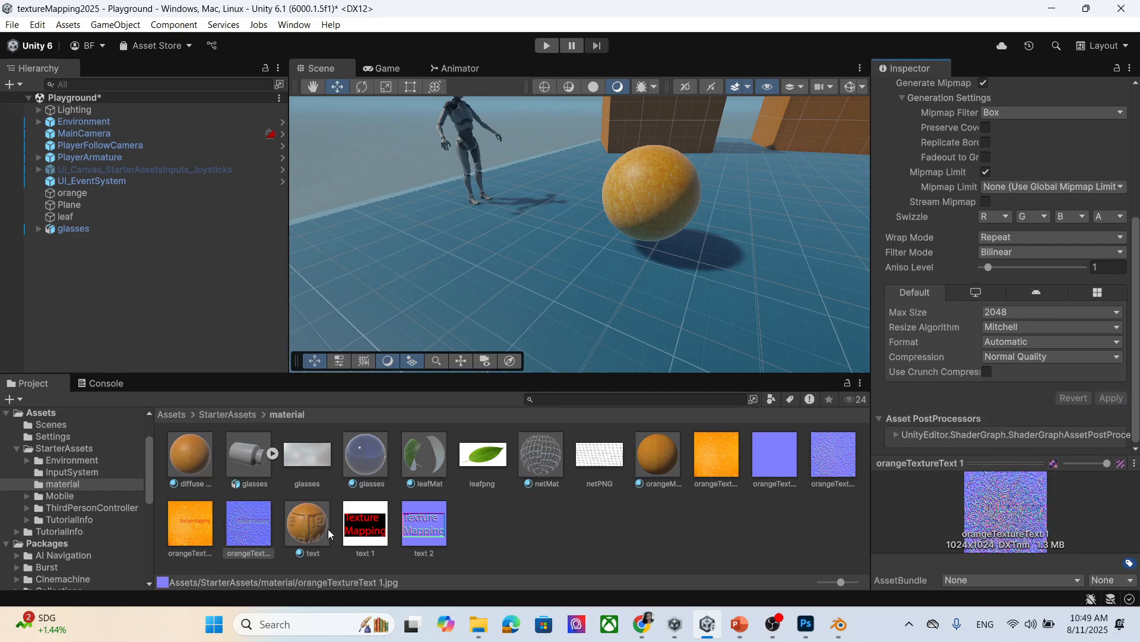
pyautogui.click(650, 456)
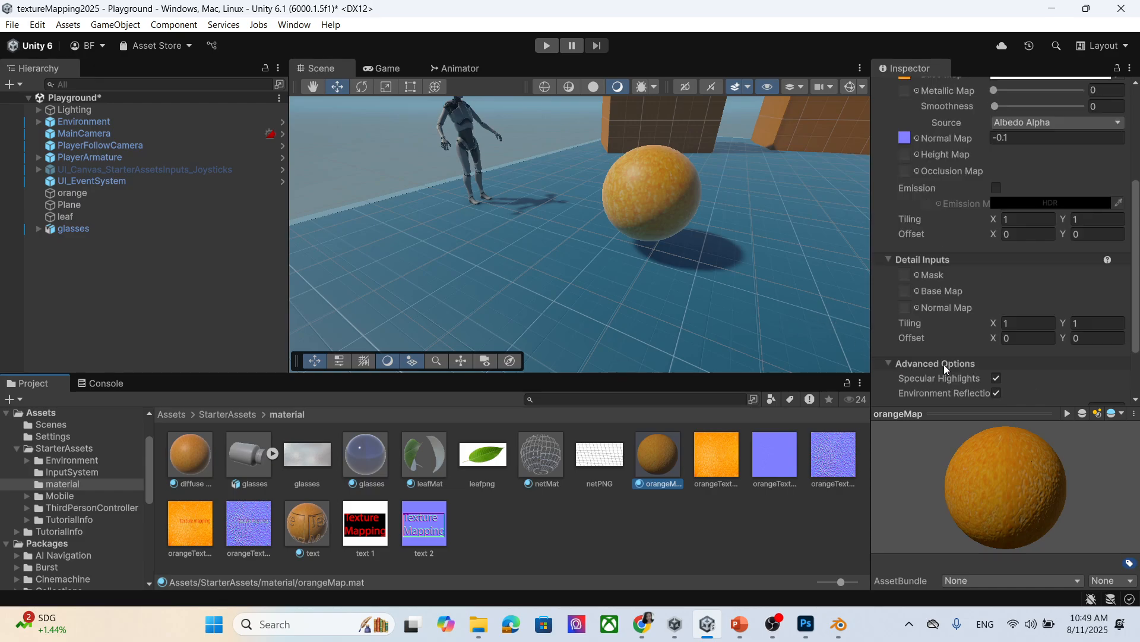
# Give orangeMap the text orange image as Base Map and the grayscale normal map.
pyautogui.moveTo(193, 530); pyautogui.dragTo(906, 245)
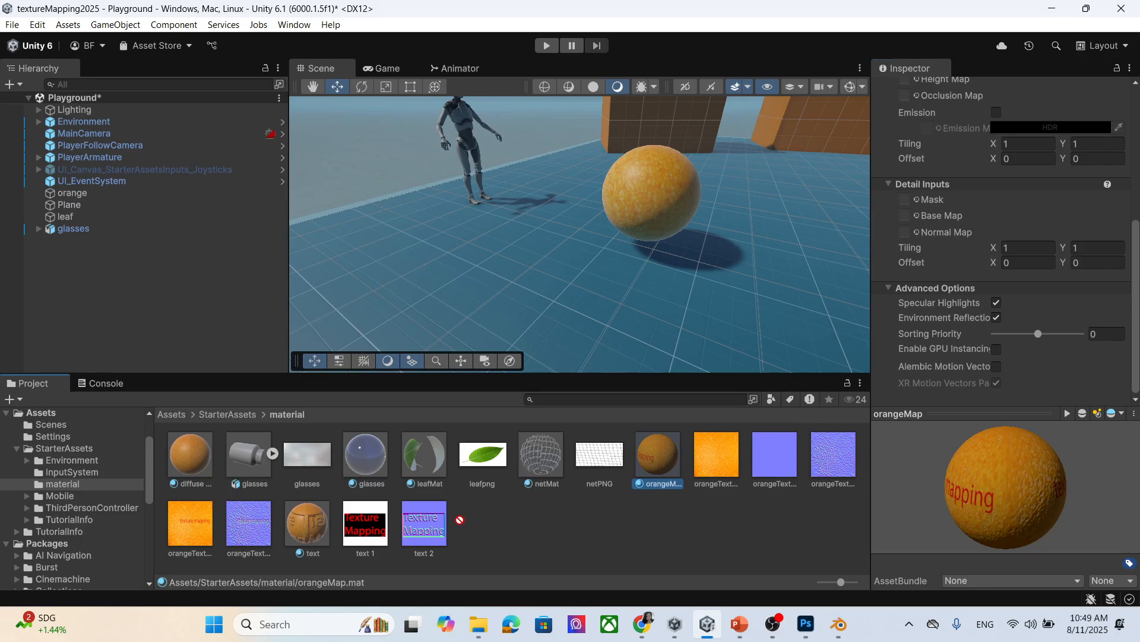
pyautogui.scroll(10, 971, 308)
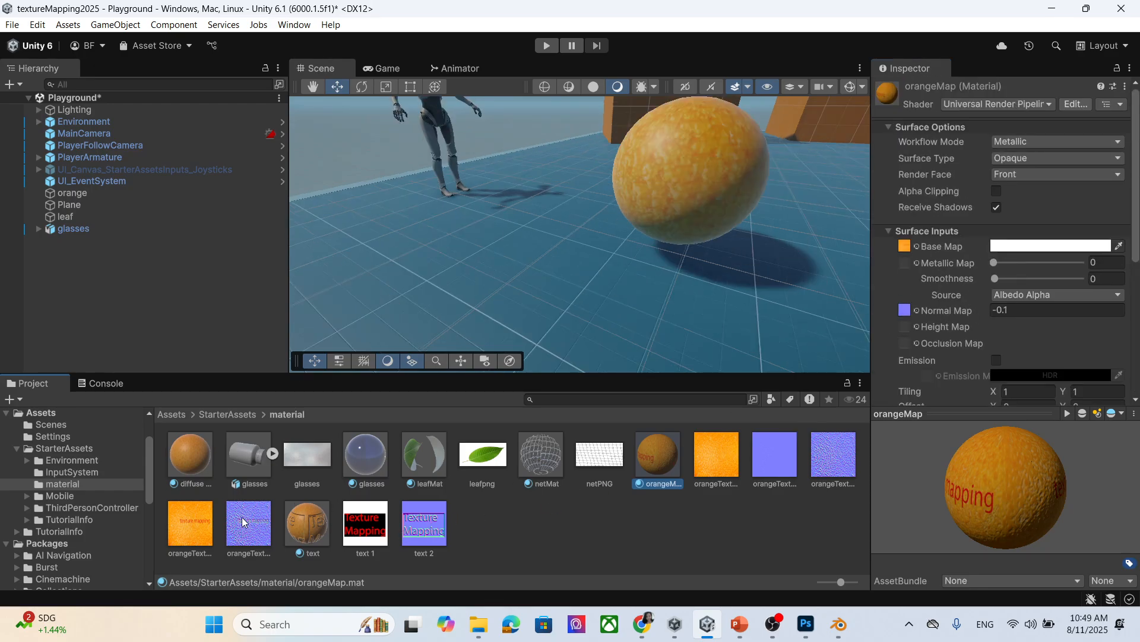
pyautogui.moveTo(245, 526); pyautogui.dragTo(904, 315)
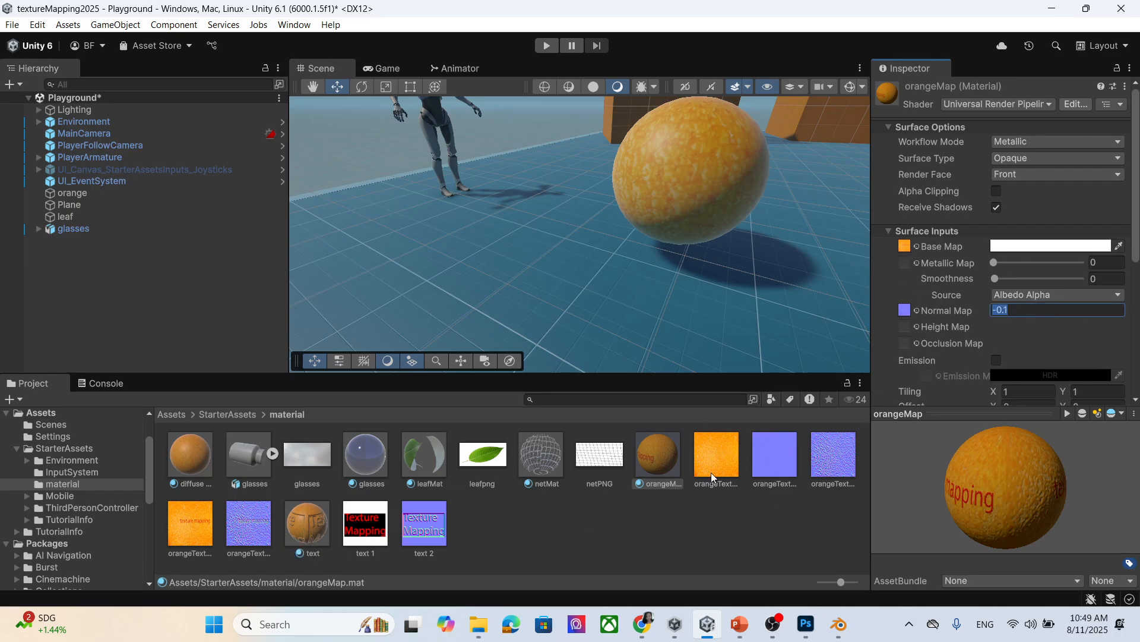
pyautogui.scroll(3, 708, 215)
pyautogui.scroll(3, 682, 251)
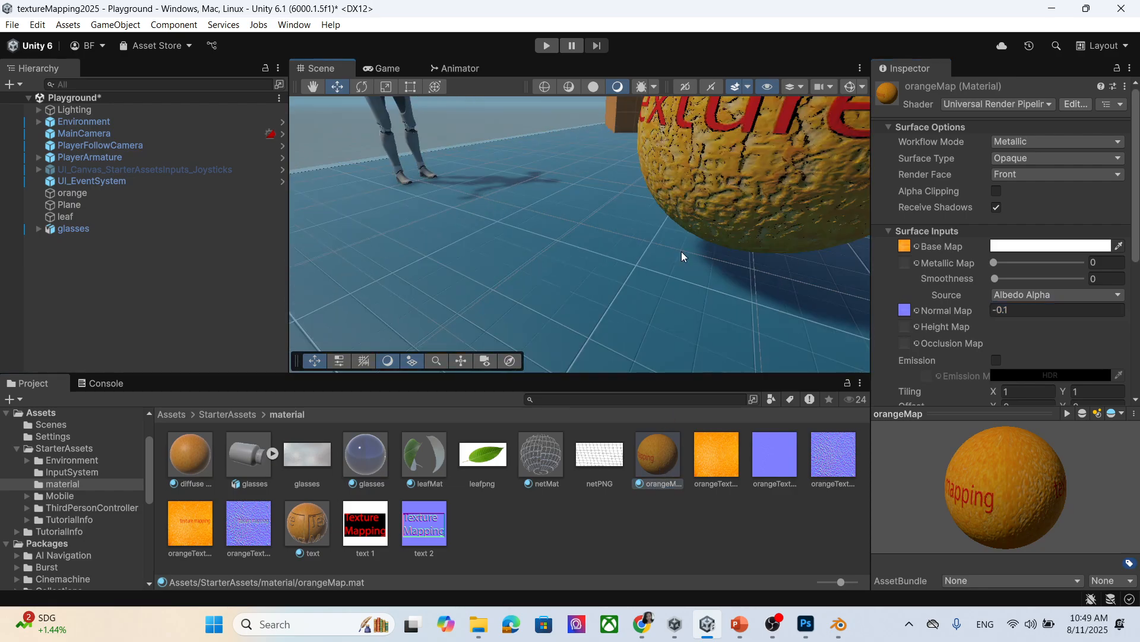
# Inspect the lettered orange sphere around the scene and select the glasses object.
pyautogui.moveTo(658, 172); pyautogui.dragTo(611, 209, button='right')
pyautogui.scroll(-2, 612, 209)
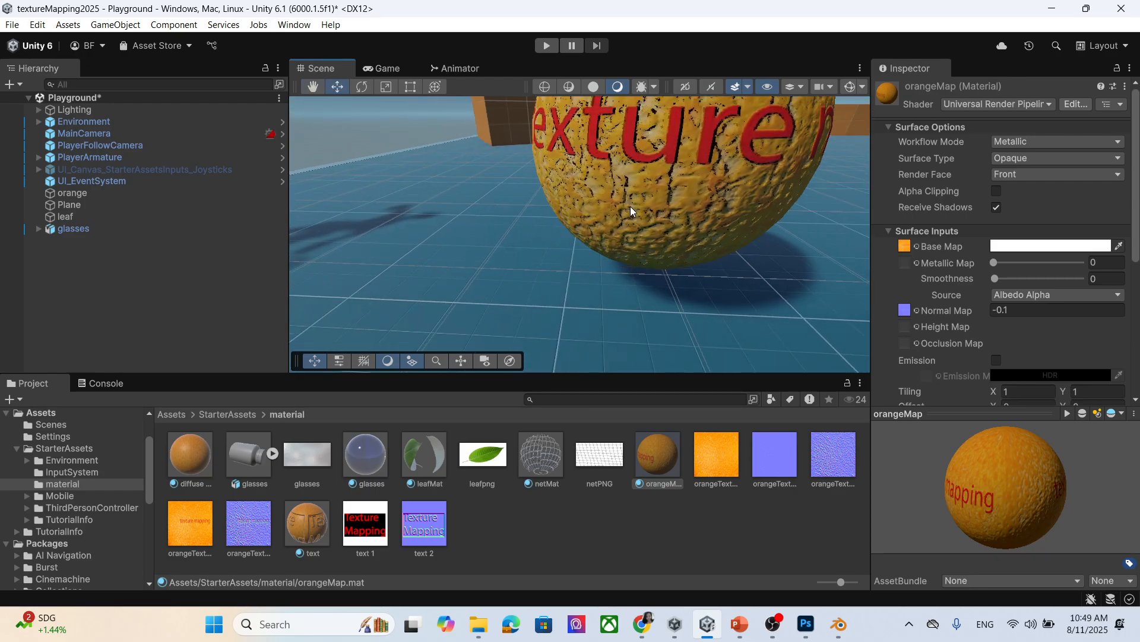
pyautogui.scroll(-2, 630, 206)
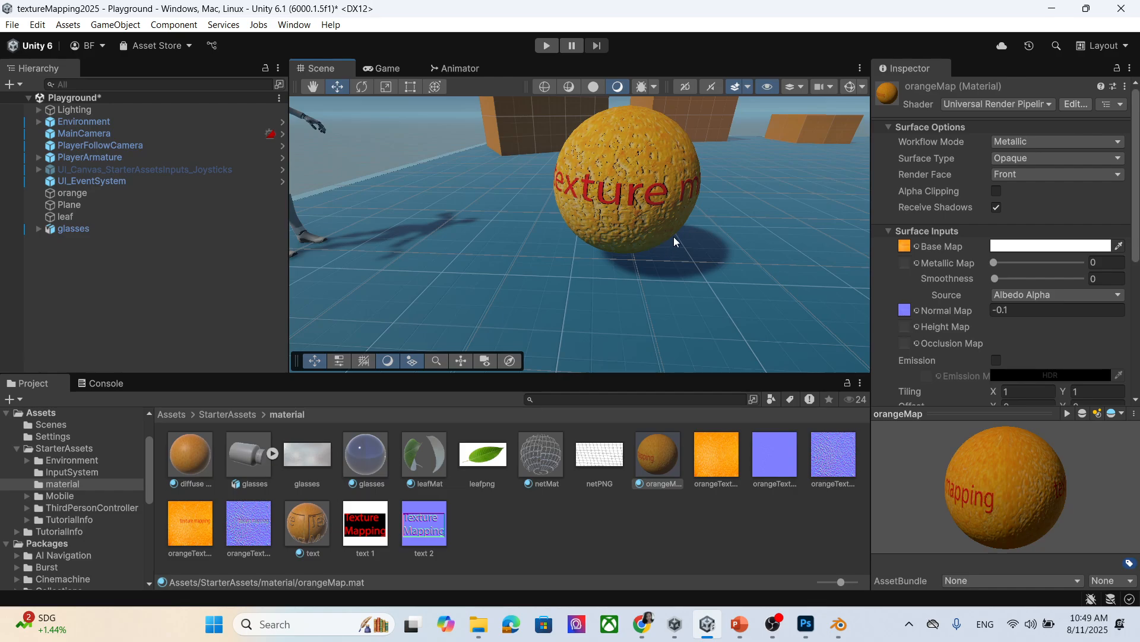
pyautogui.scroll(3, 678, 241)
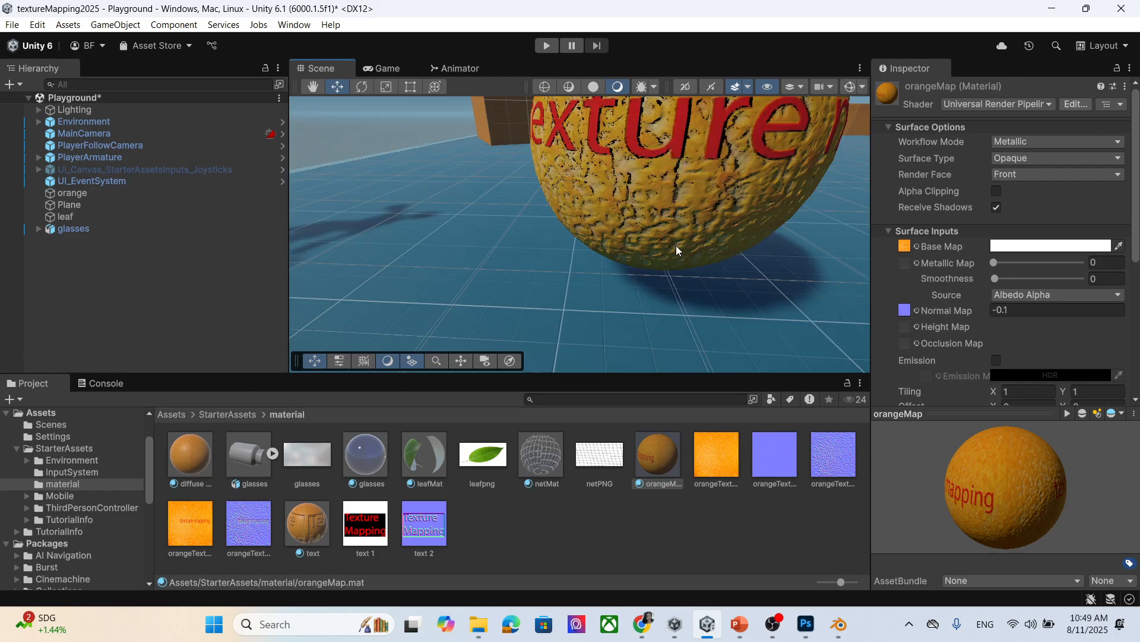
pyautogui.scroll(-2, 678, 242)
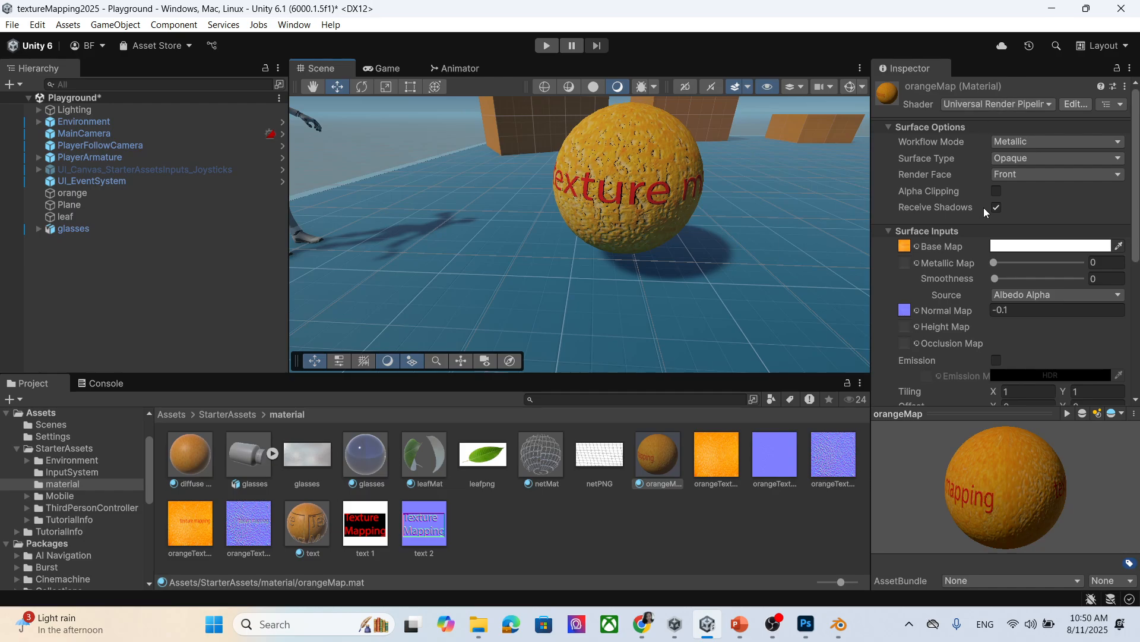
pyautogui.scroll(5, 600, 197)
pyautogui.scroll(-5, 599, 198)
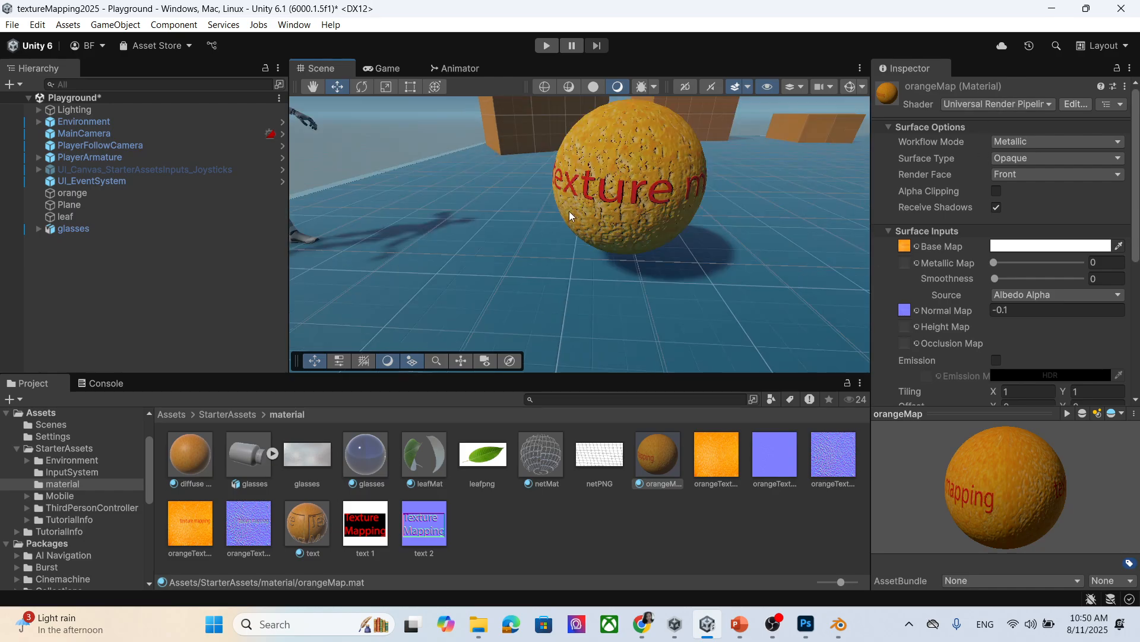
pyautogui.moveTo(569, 212); pyautogui.dragTo(595, 239, button='middle')
pyautogui.moveTo(688, 276); pyautogui.dragTo(796, 282, button='right')
pyautogui.click(209, 230)
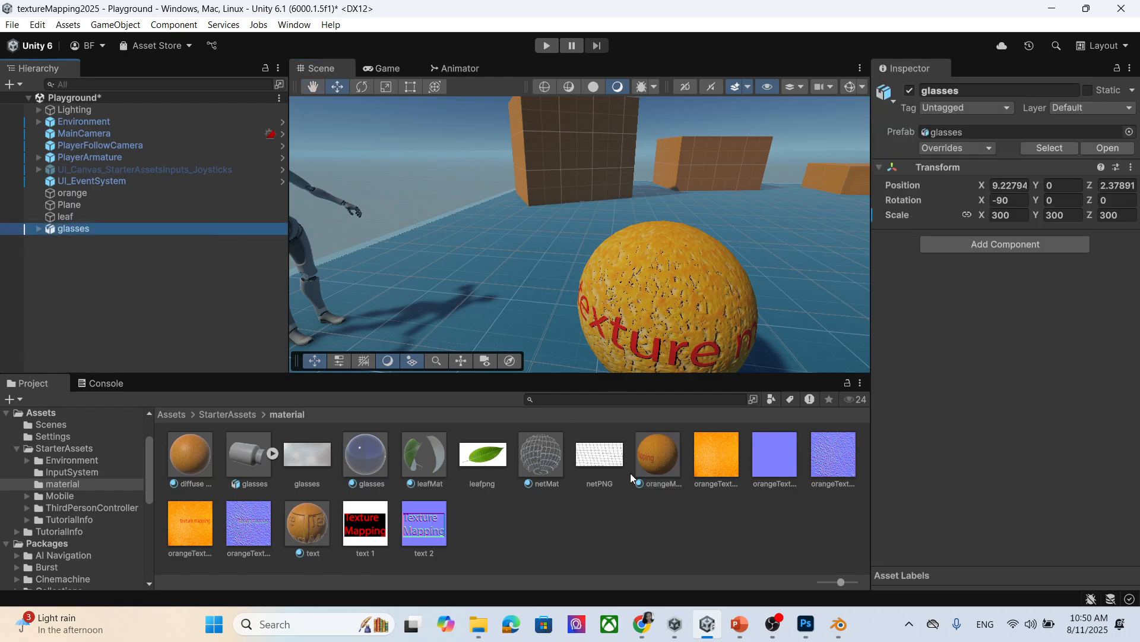
# Put orangeMap into the orange sphere's first material slot (Element 0).
pyautogui.click(110, 195)
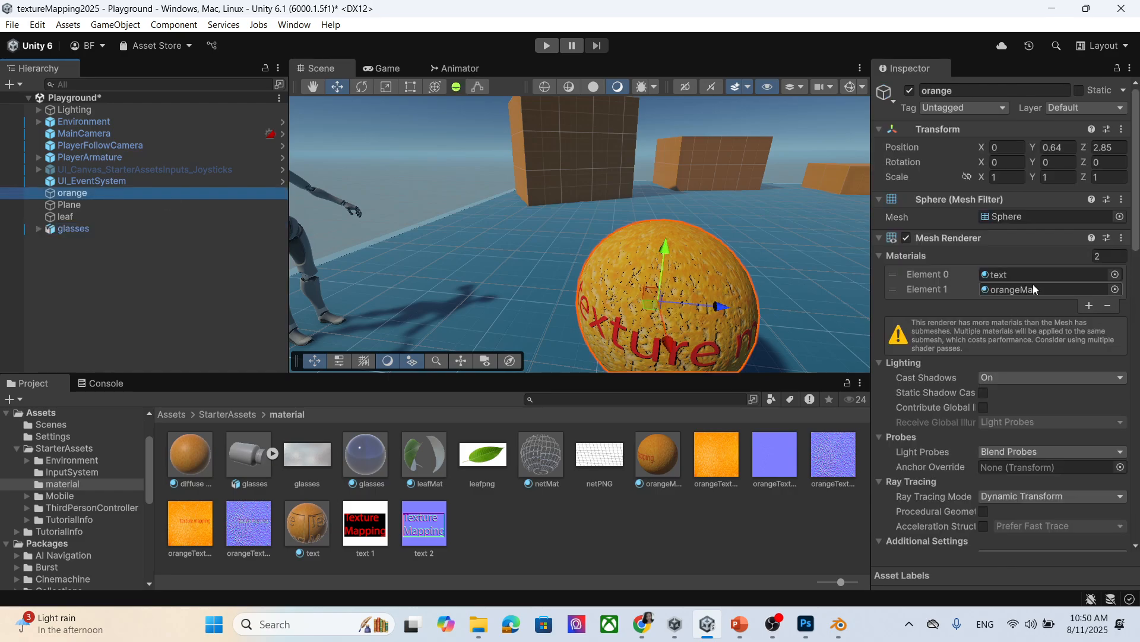
pyautogui.click(1116, 284)
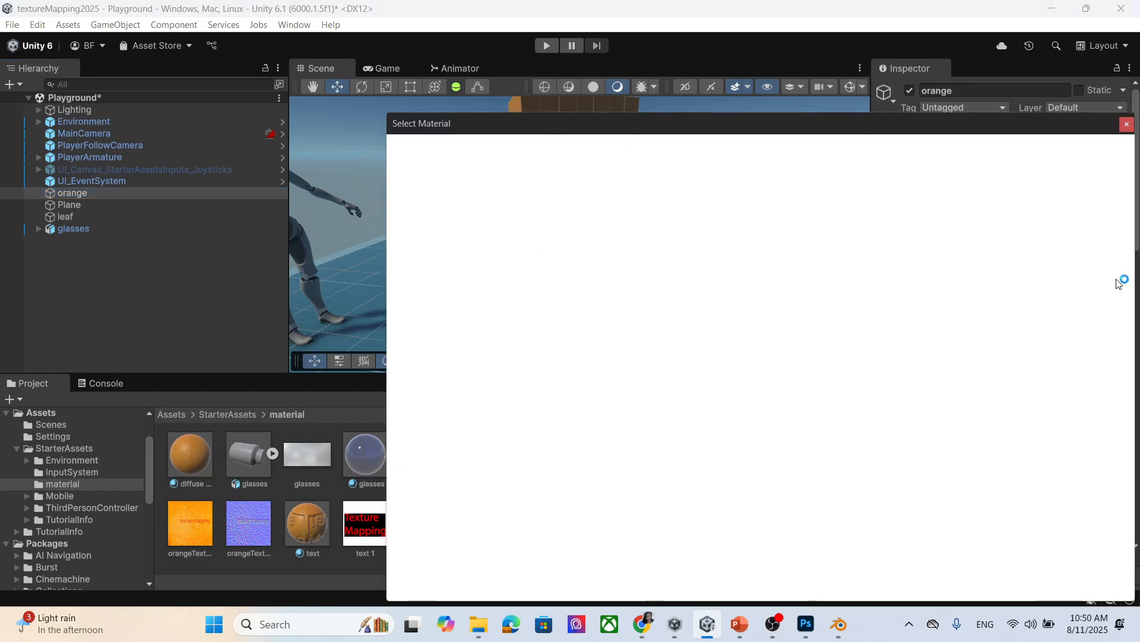
pyautogui.click(1128, 124)
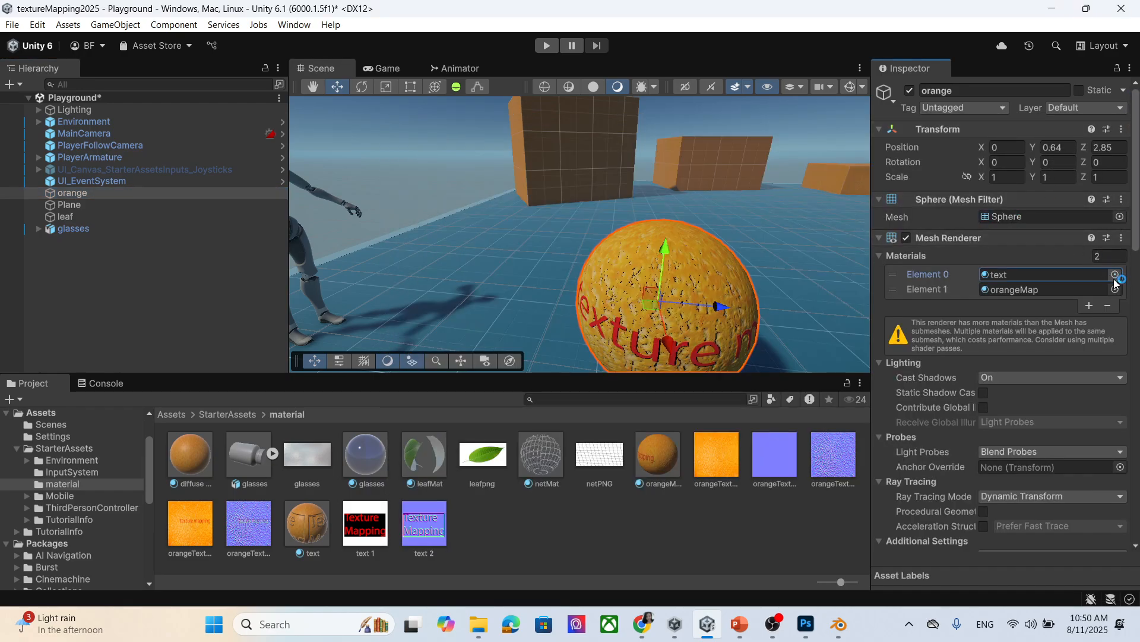
pyautogui.click(1006, 279)
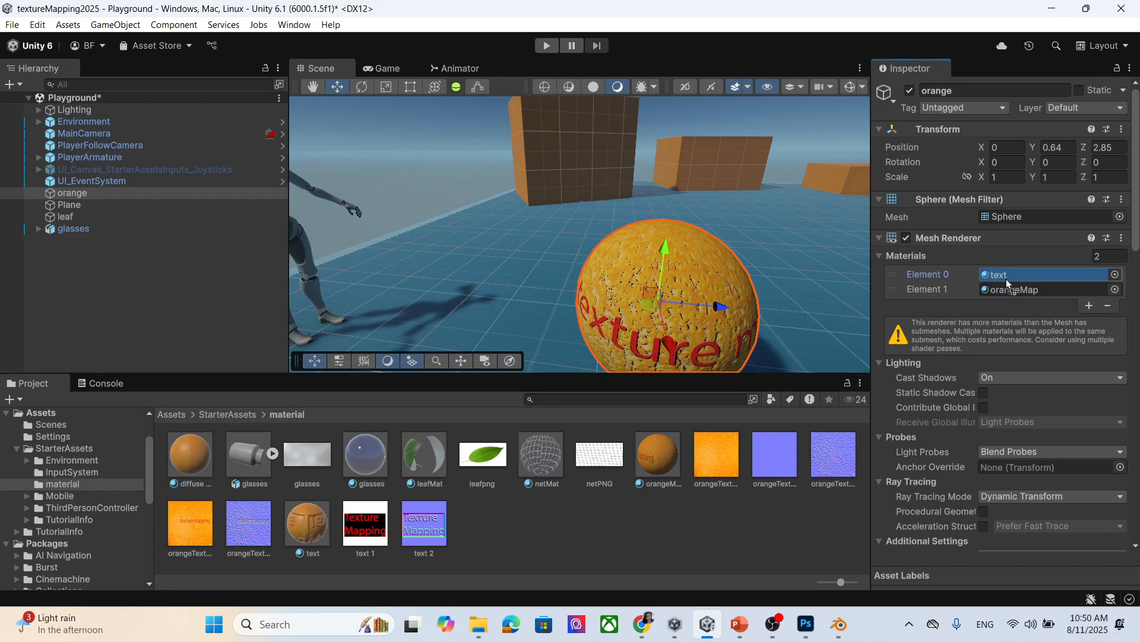
pyautogui.moveTo(1007, 279); pyautogui.dragTo(1006, 278)
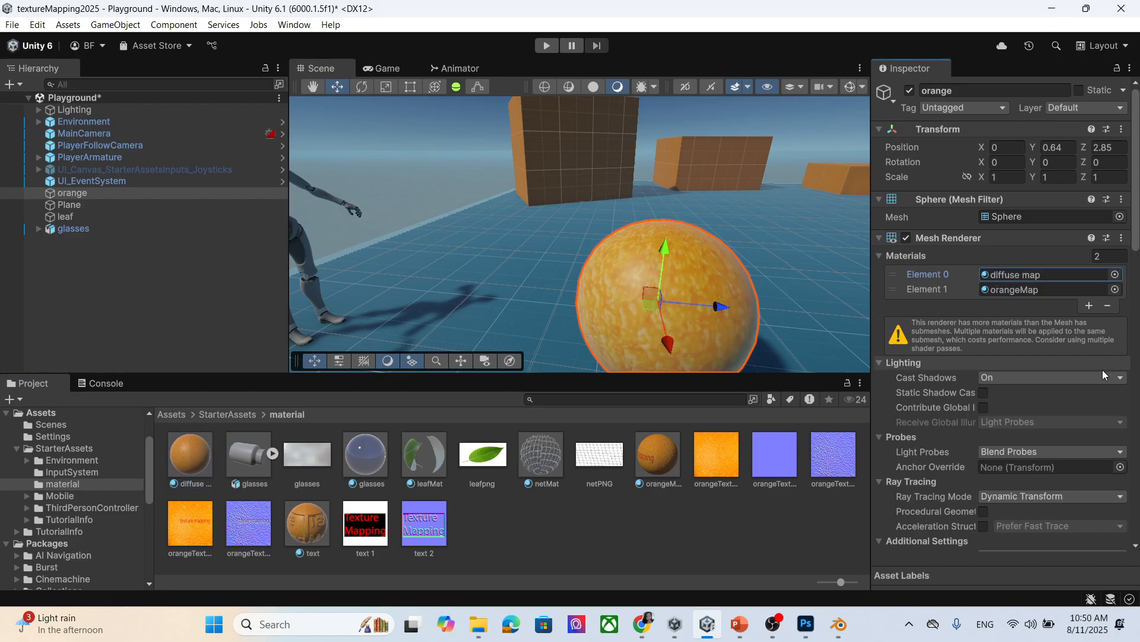
pyautogui.scroll(-4, 1017, 338)
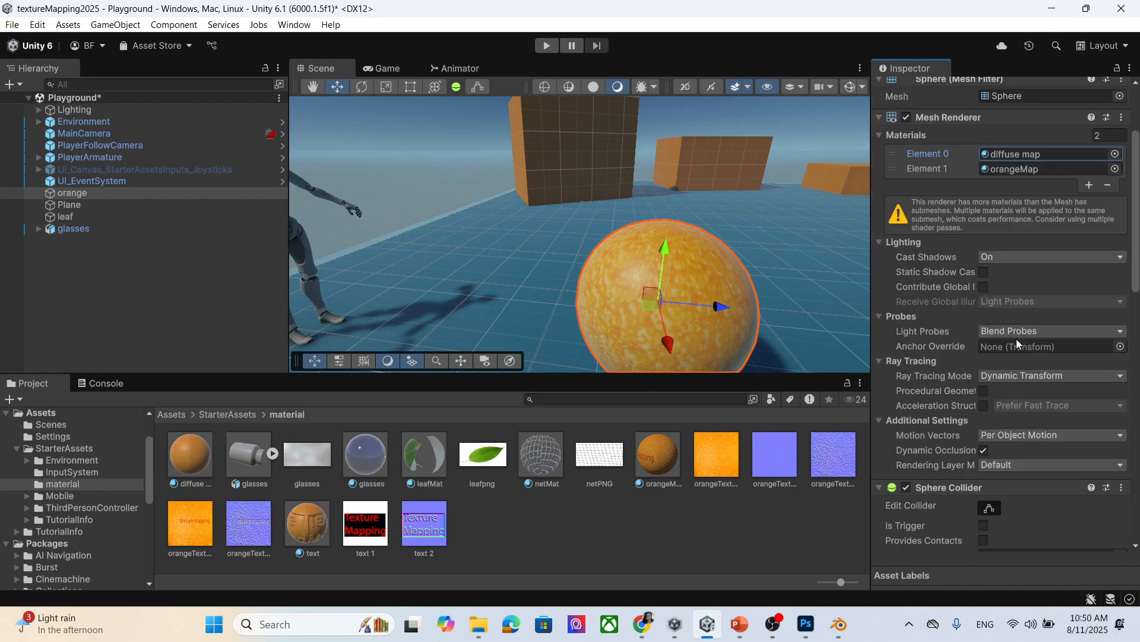
pyautogui.scroll(4, 1017, 338)
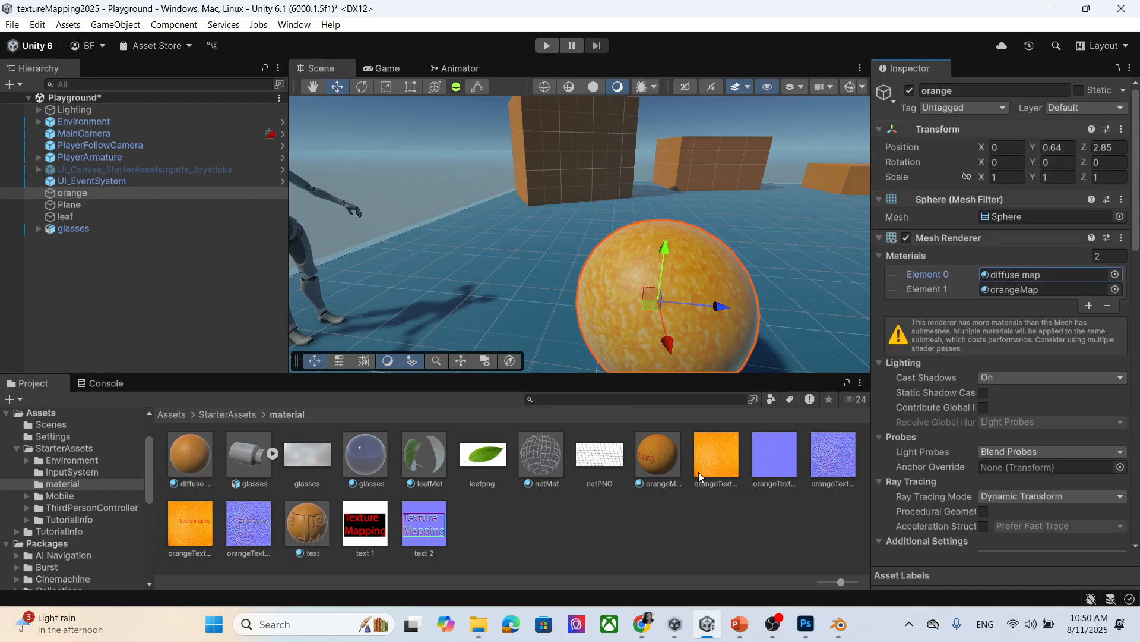
pyautogui.moveTo(669, 450); pyautogui.dragTo(1017, 275)
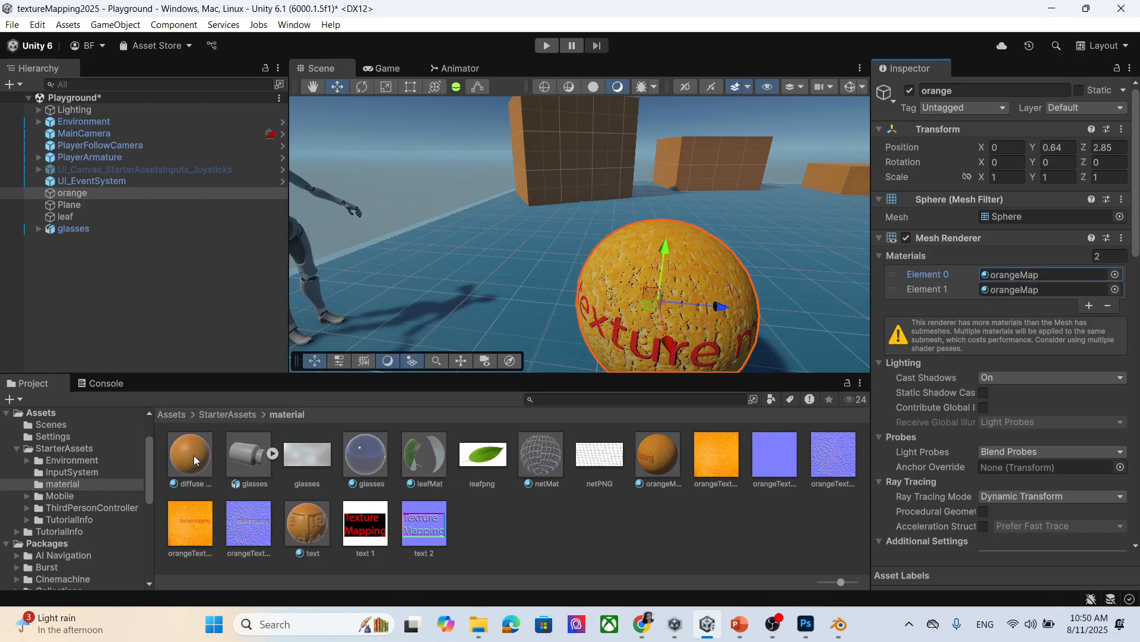
# Place the text material in Element 1 and orbit to reveal the red lettering.
pyautogui.moveTo(310, 528); pyautogui.dragTo(1007, 302)
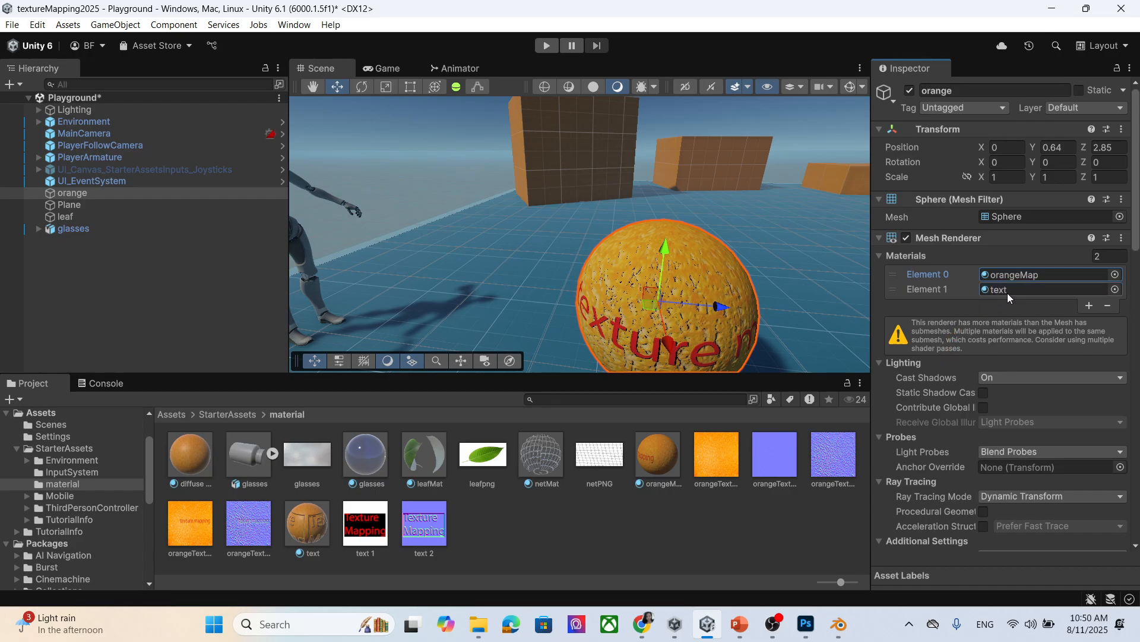
pyautogui.scroll(-1, 729, 292)
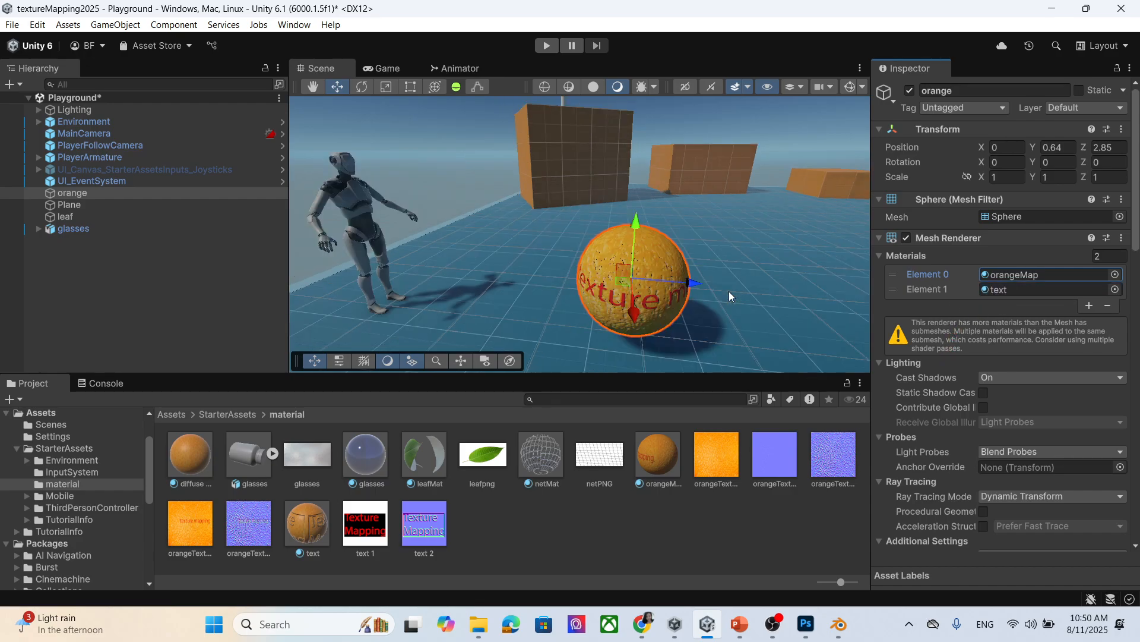
pyautogui.scroll(1, 729, 291)
pyautogui.moveTo(690, 308); pyautogui.dragTo(691, 296, button='middle')
pyautogui.moveTo(691, 296); pyautogui.dragTo(703, 270, button='right')
pyautogui.moveTo(586, 242); pyautogui.dragTo(594, 248, button='middle')
pyautogui.moveTo(594, 248); pyautogui.dragTo(695, 264, button='right')
pyautogui.moveTo(481, 232); pyautogui.dragTo(592, 238, button='middle')
pyautogui.moveTo(592, 238); pyautogui.dragTo(756, 267, button='right')
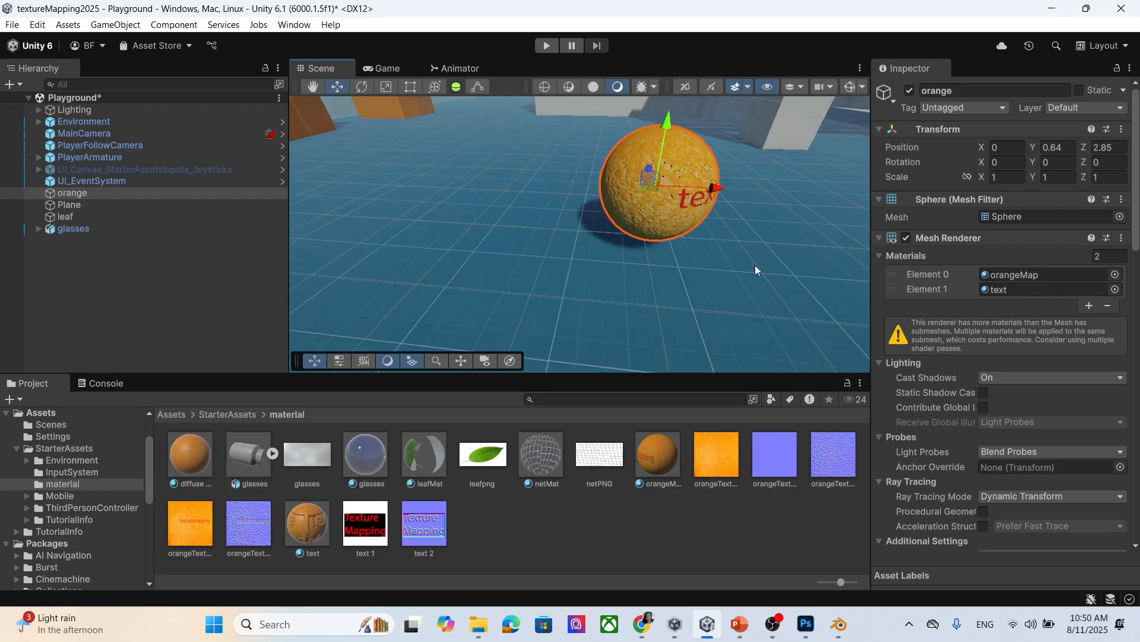
pyautogui.moveTo(713, 232); pyautogui.dragTo(703, 248, button='middle')
pyautogui.scroll(2, 675, 257)
pyautogui.moveTo(685, 289); pyautogui.dragTo(662, 238, button='right')
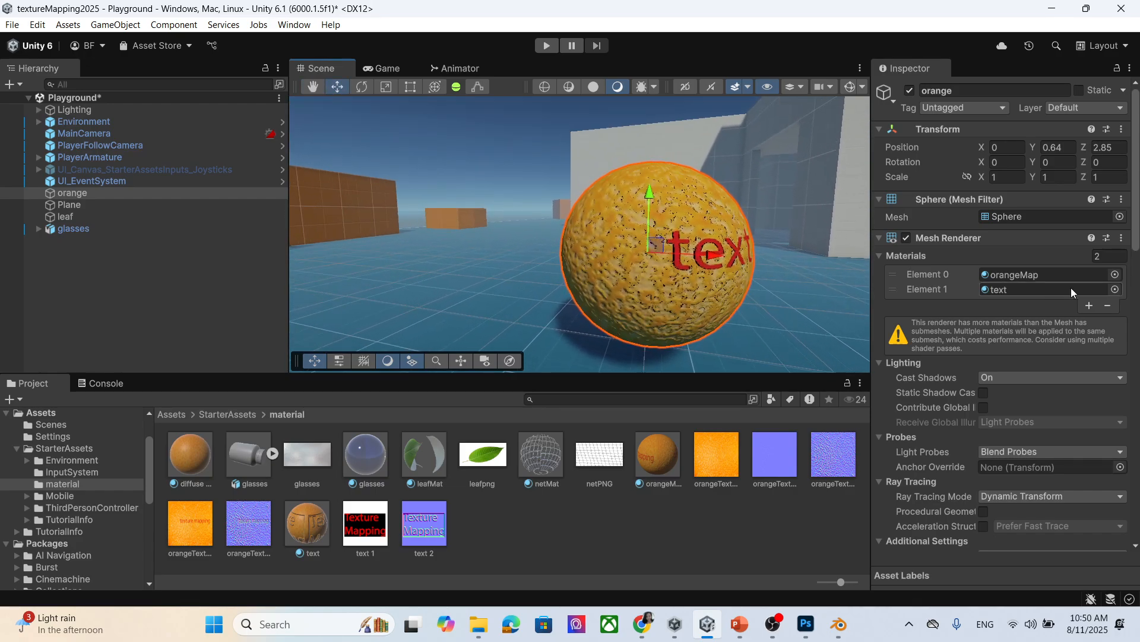
# Assign leafMat to the sphere's Element 1 material slot and frame the half-green sphere in view.
pyautogui.click(1115, 289)
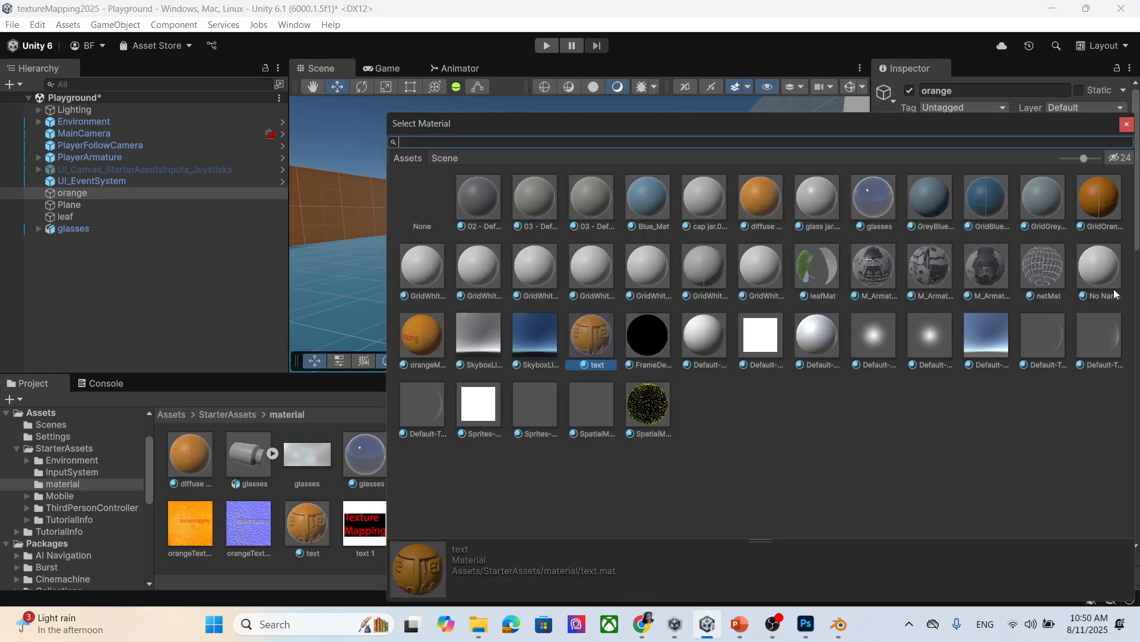
pyautogui.click(1127, 124)
pyautogui.moveTo(440, 466); pyautogui.dragTo(1029, 291)
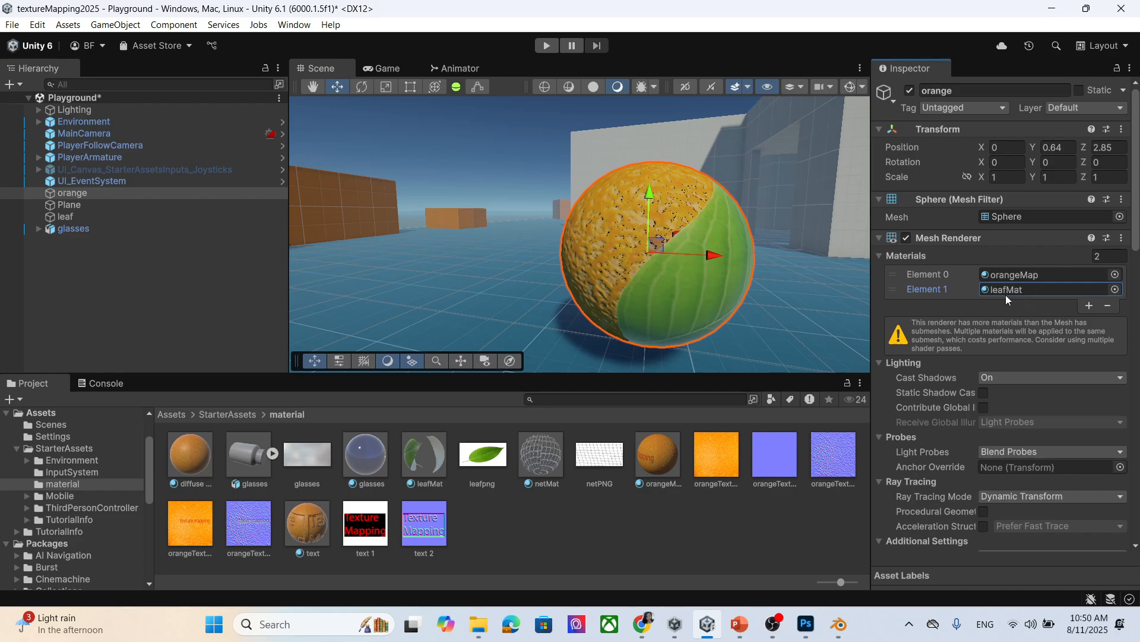
pyautogui.moveTo(683, 331); pyautogui.dragTo(674, 327, button='middle')
pyautogui.moveTo(675, 327); pyautogui.dragTo(772, 277, button='right')
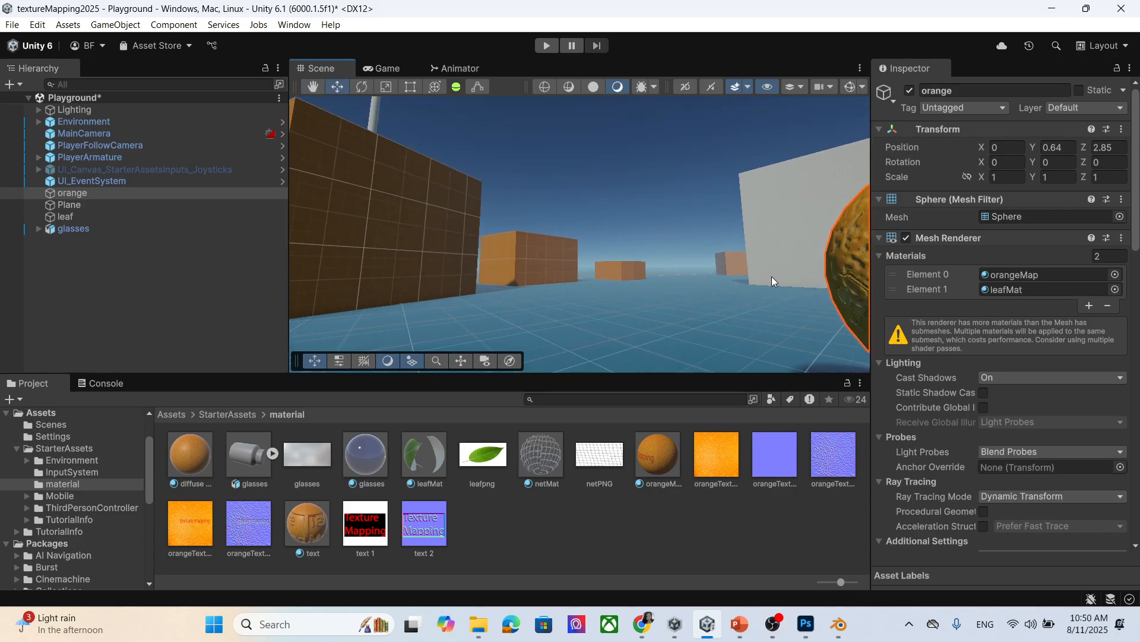
pyautogui.press('f')
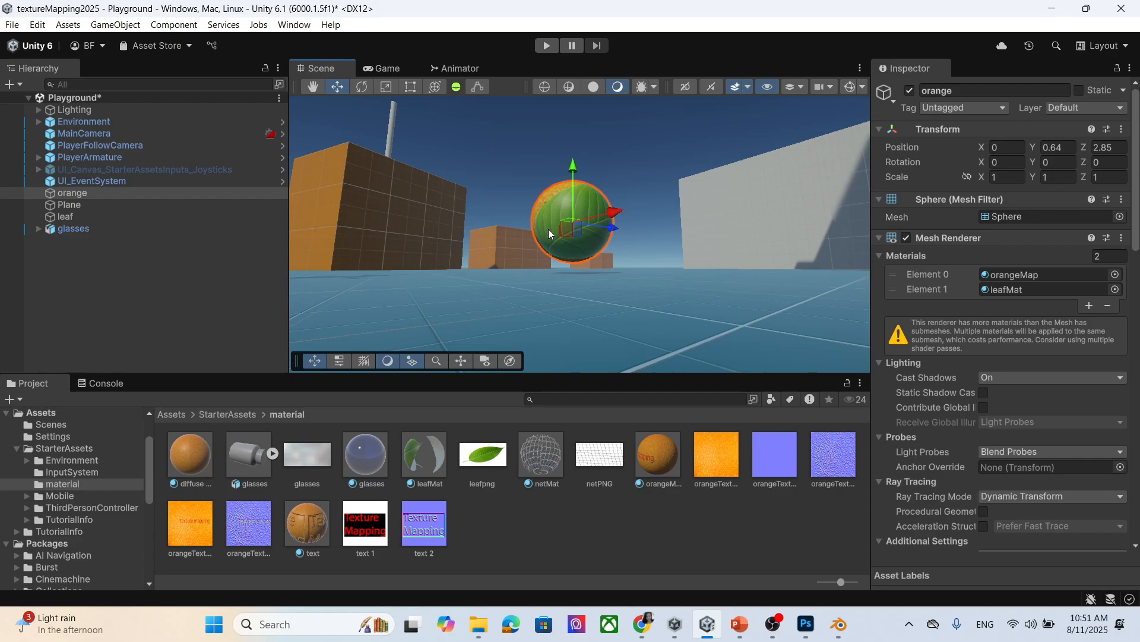
pyautogui.moveTo(433, 268); pyautogui.dragTo(534, 285, button='right')
pyautogui.moveTo(386, 218); pyautogui.dragTo(534, 267, button='middle')
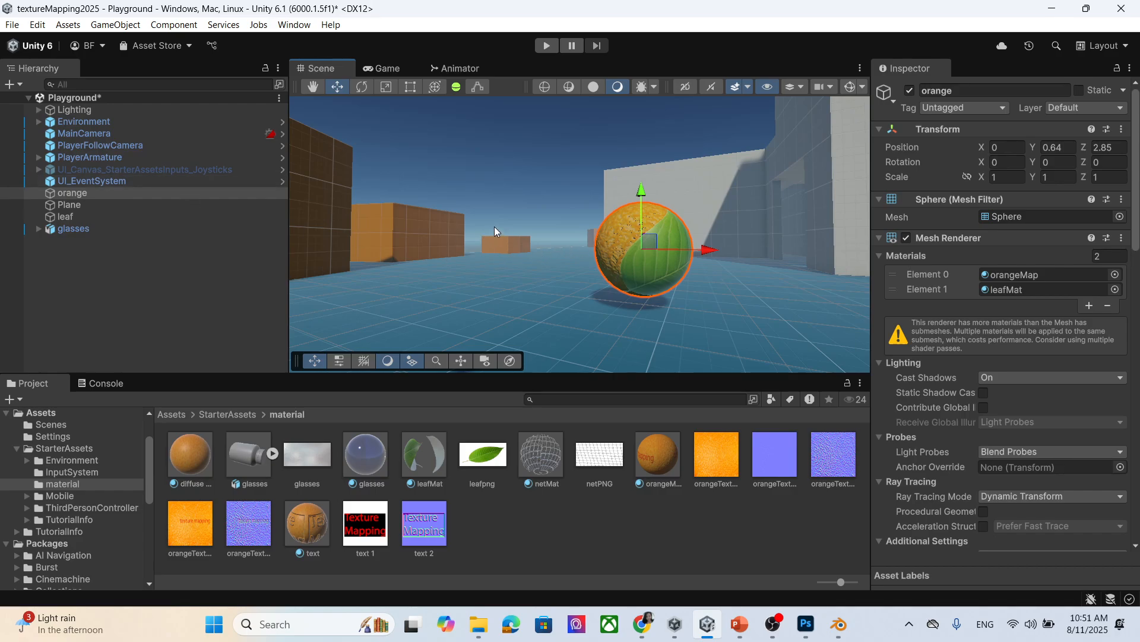
# Save the scene and bring the Texture mapping PowerPoint slides to the front.
pyautogui.hotkey('ctrl', 's')
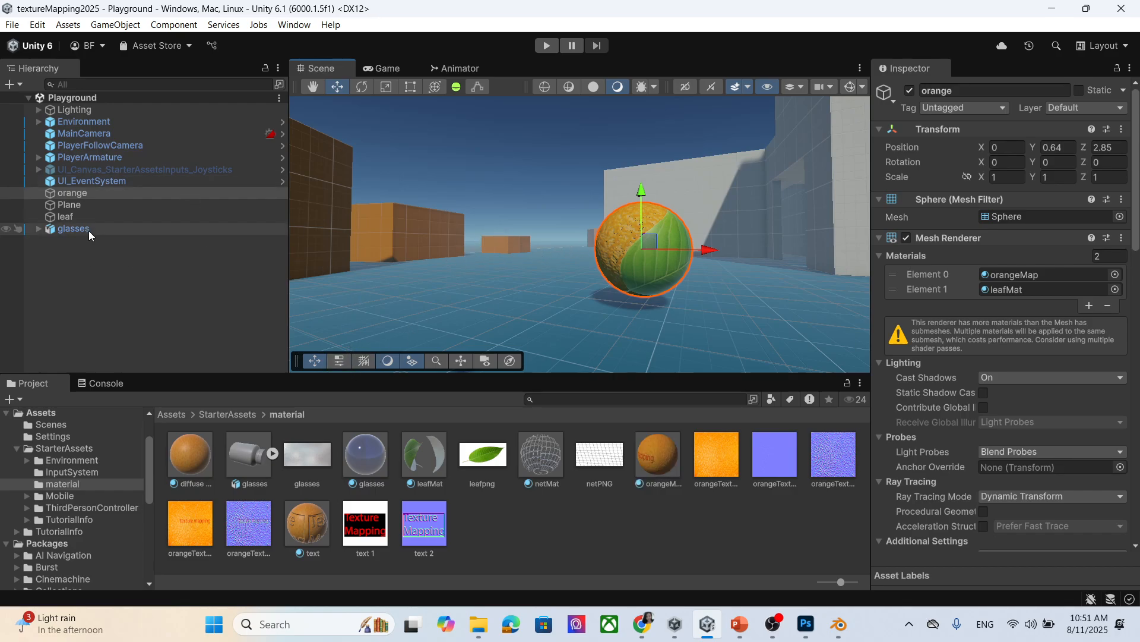
pyautogui.click(122, 191)
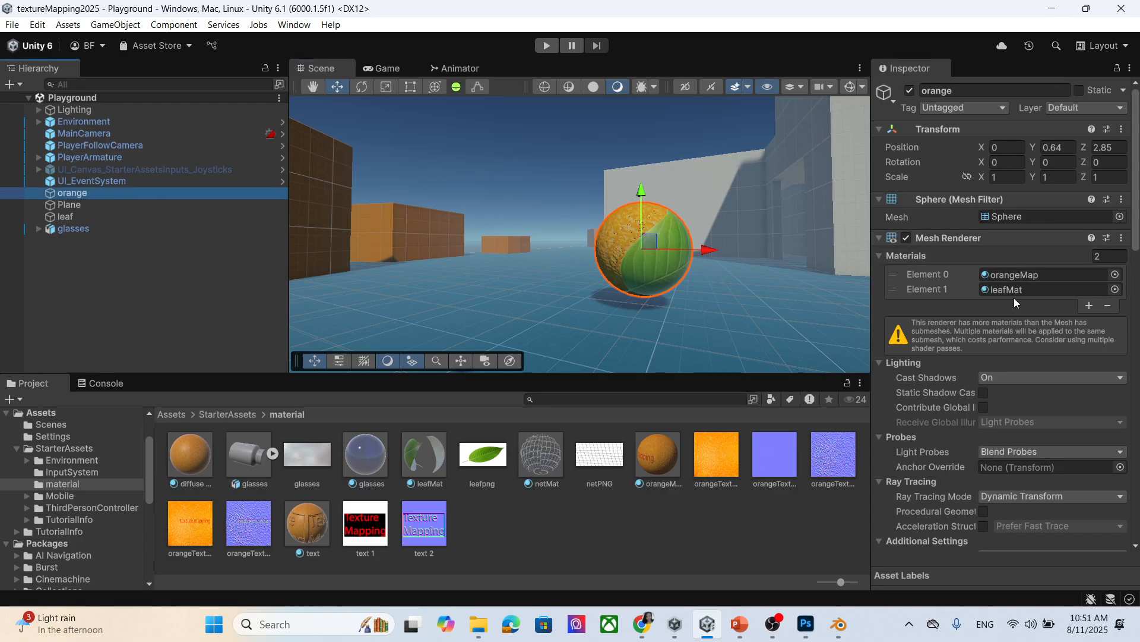
pyautogui.scroll(-5, 1025, 356)
pyautogui.scroll(-8, 1040, 409)
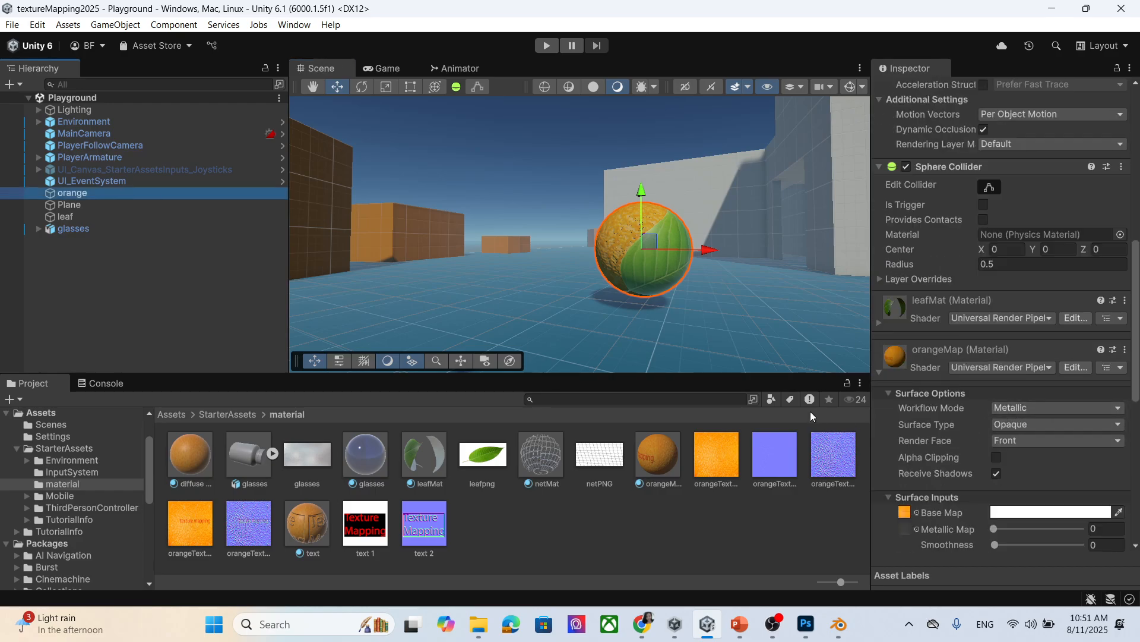
pyautogui.click(737, 625)
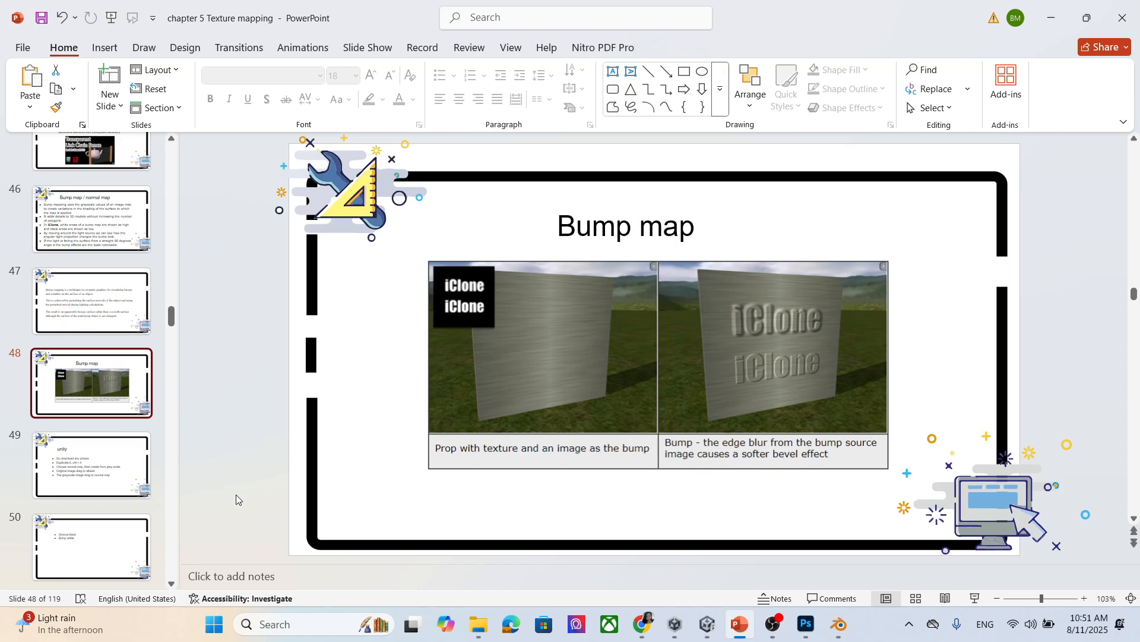
# Step from the unity steps slide forward to slide 52, 'Roughness map and metallic map'.
pyautogui.click(72, 448)
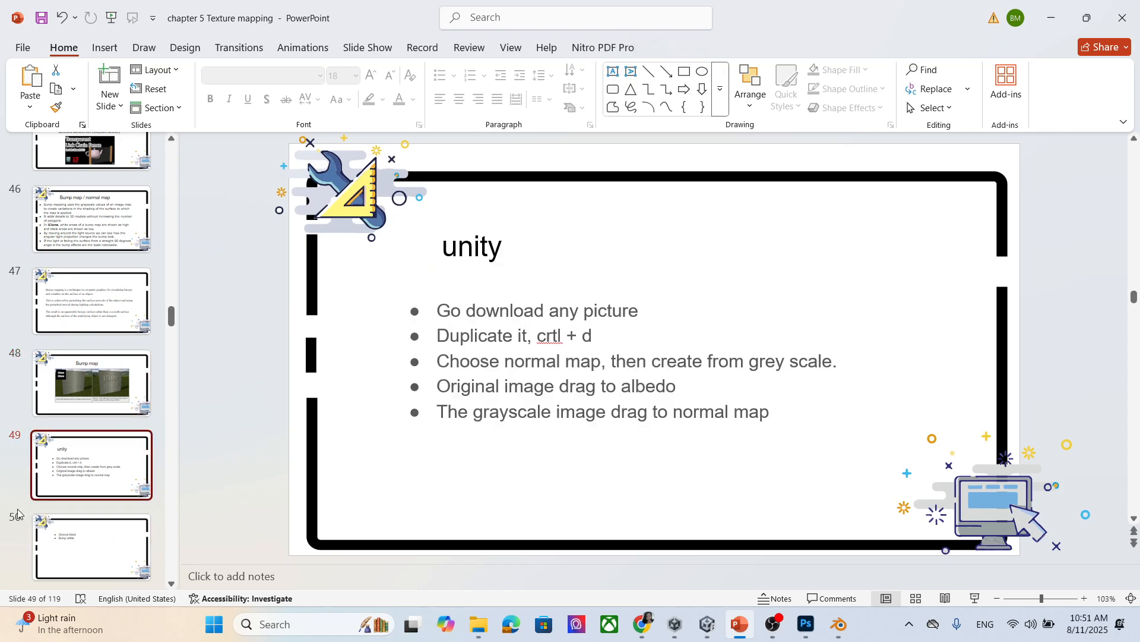
pyautogui.press('Down')
pyautogui.press('Down')
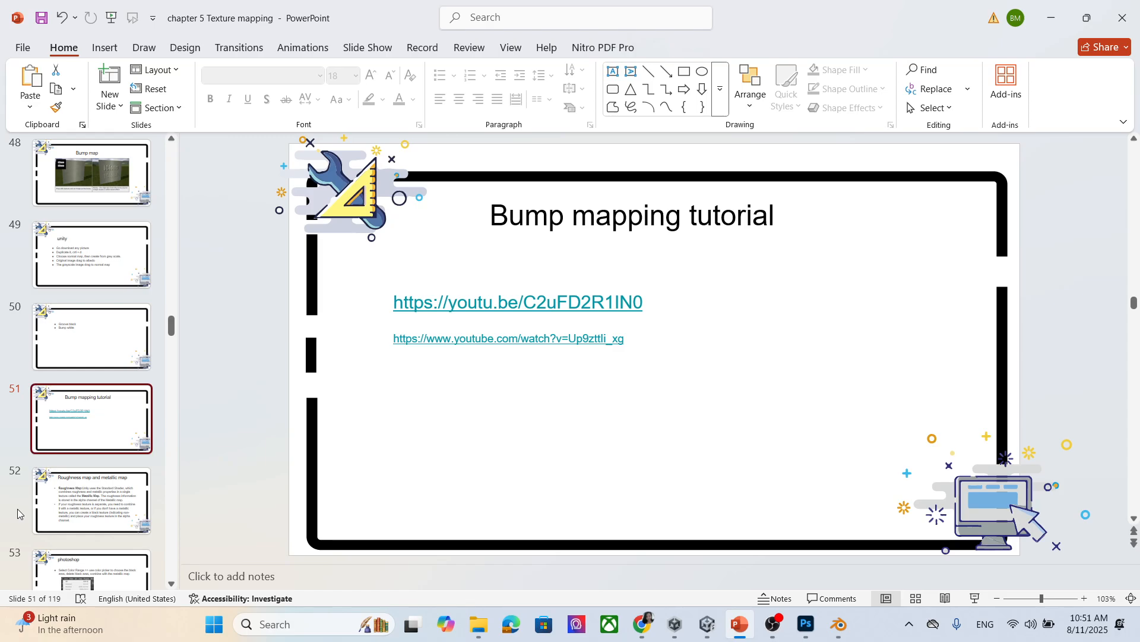
pyautogui.press('Down')
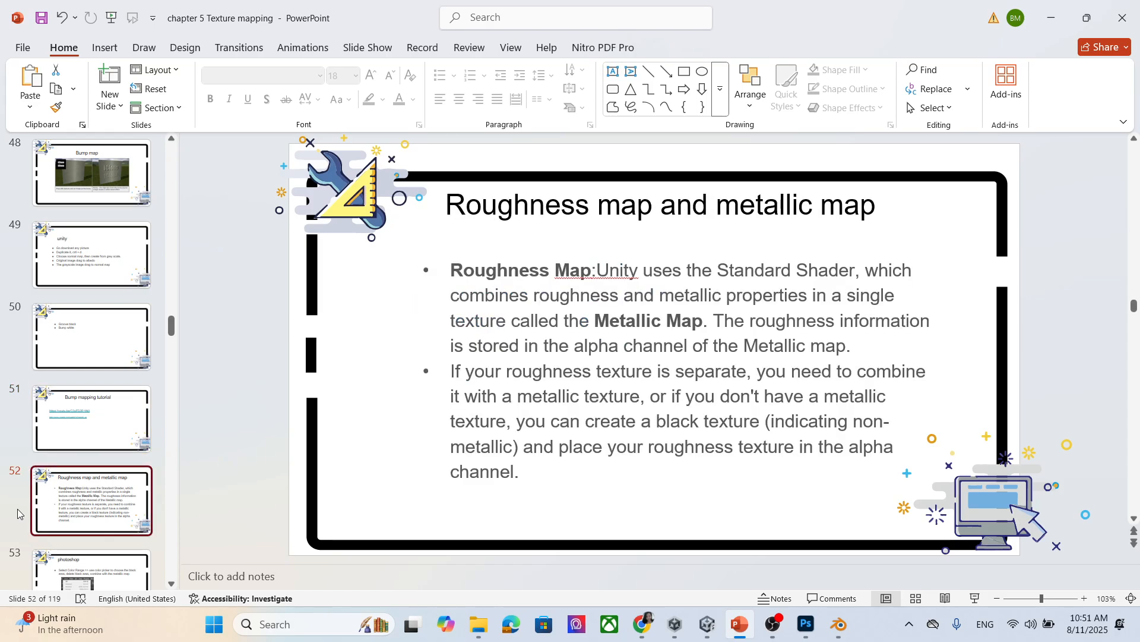